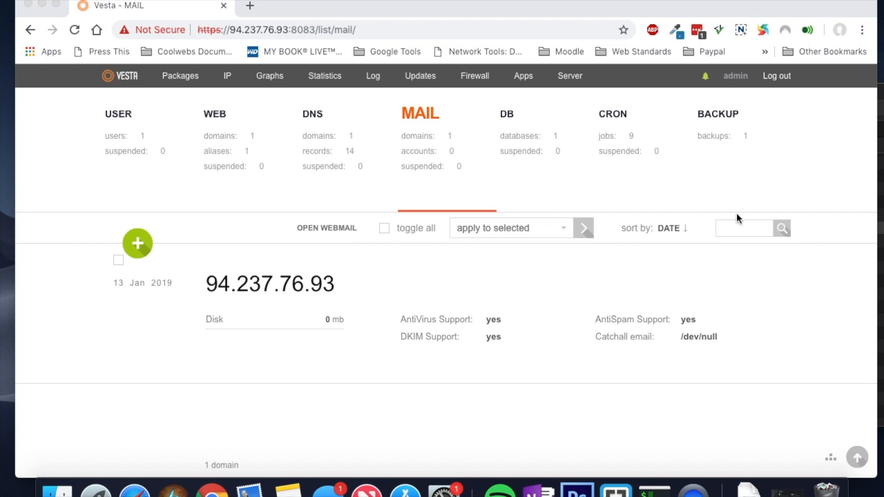
Step: Bring the browser forward, then view and close the panel's keyboard shortcut reference
{"action": "left_click", "coordinate": [800, 444]}
{"action": "left_click", "coordinate": [832, 461]}
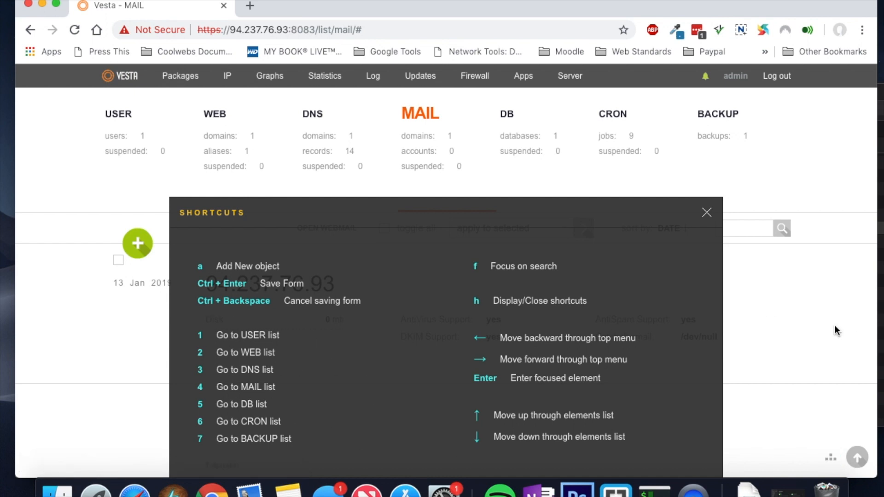
{"action": "left_click", "coordinate": [714, 218]}
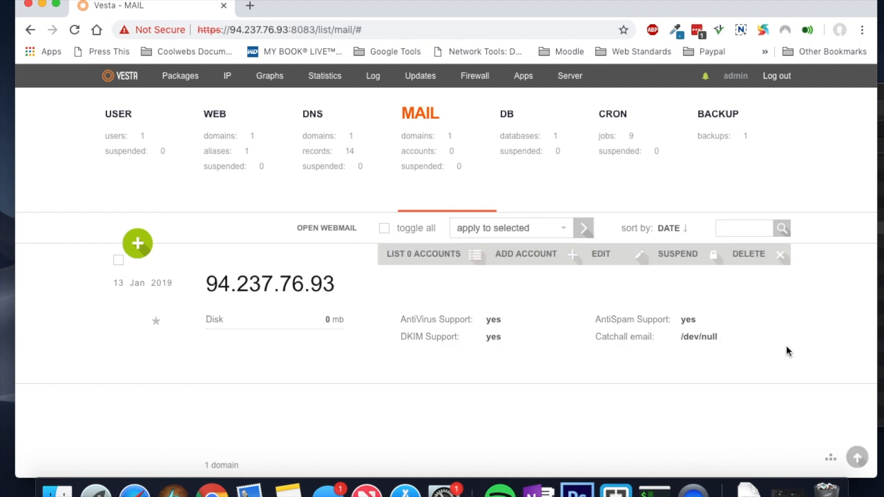
Step: Jump through the DNS, databases and cron lists with keys 3, 5, 6, then show web domains
{"action": "key", "text": "3"}
{"action": "key", "text": "5"}
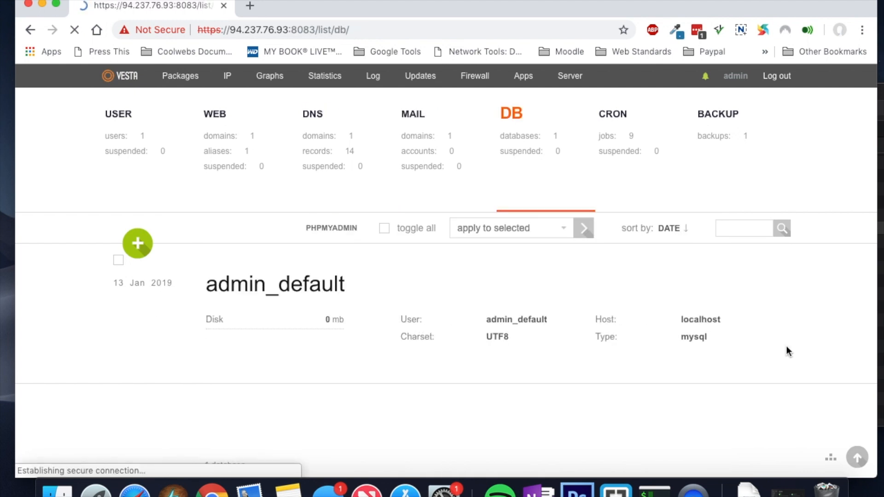
{"action": "key", "text": "6"}
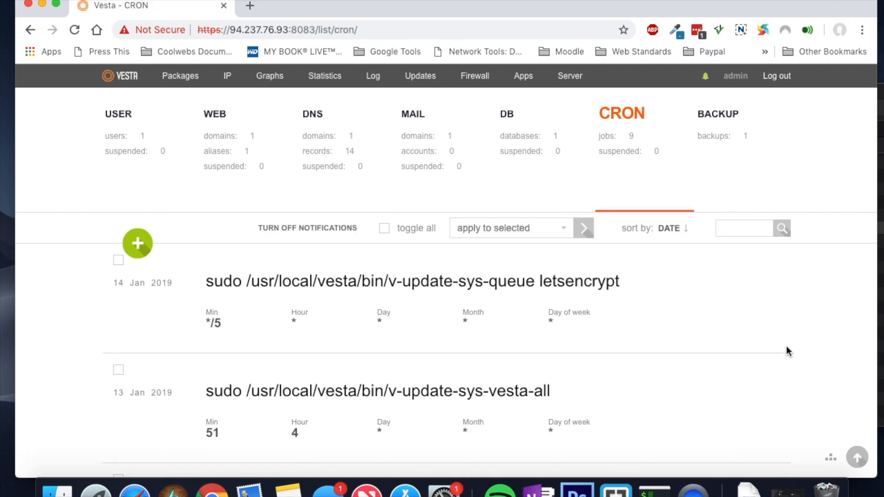
{"action": "key", "text": "3"}
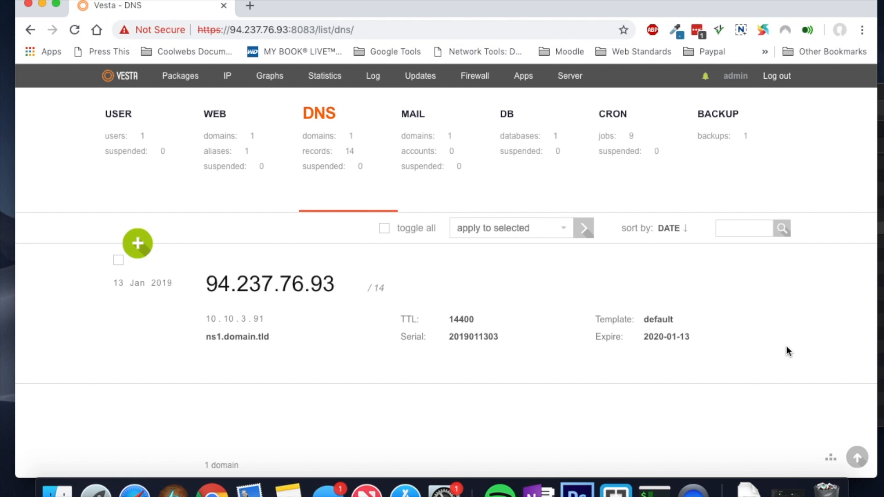
{"action": "left_click", "coordinate": [217, 120]}
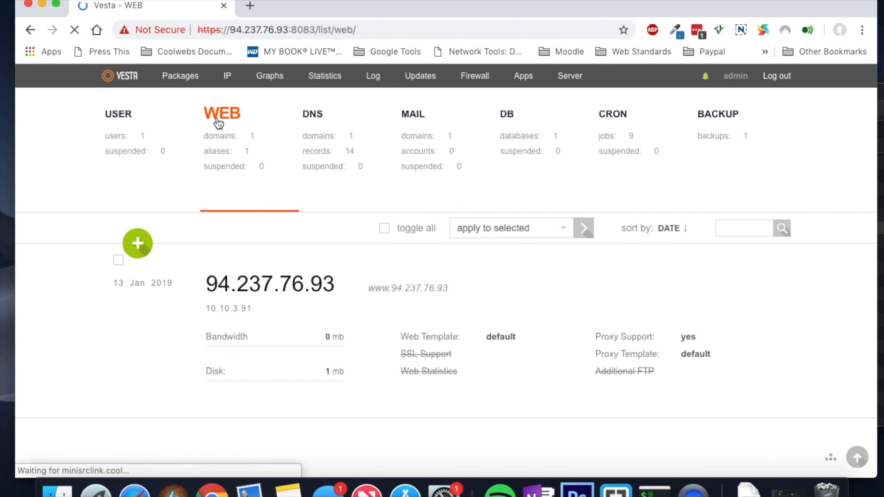
Step: Enter new web domain childersphysio.com.au on IP 94.237.76.93 with Mail Support unticked
{"action": "left_click", "coordinate": [135, 251]}
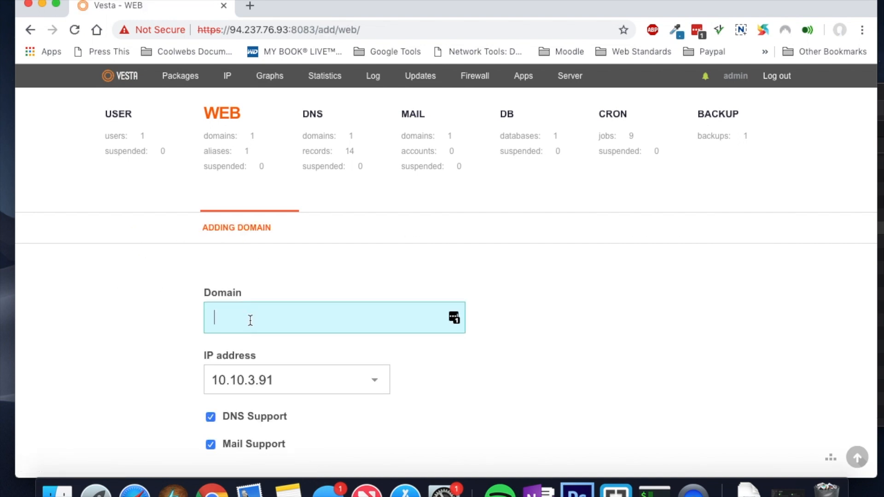
{"action": "type", "text": "childersphysio.com.au"}
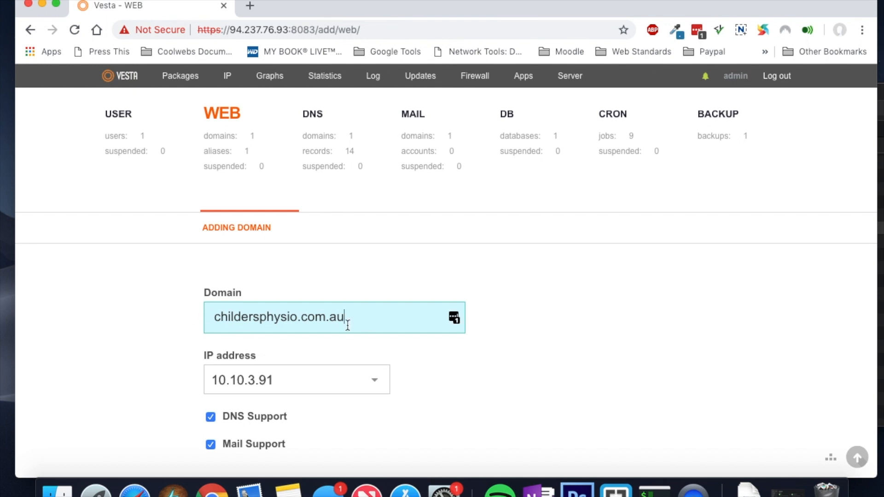
{"action": "left_click", "coordinate": [327, 388]}
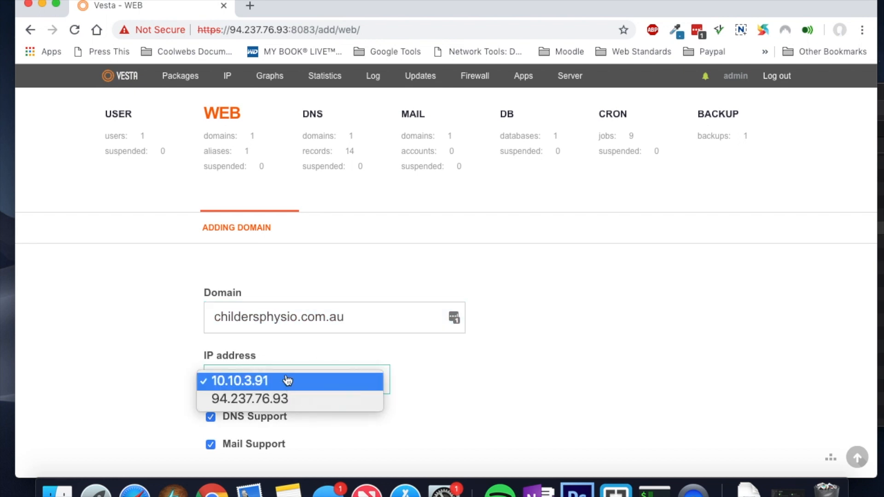
{"action": "left_click", "coordinate": [270, 402]}
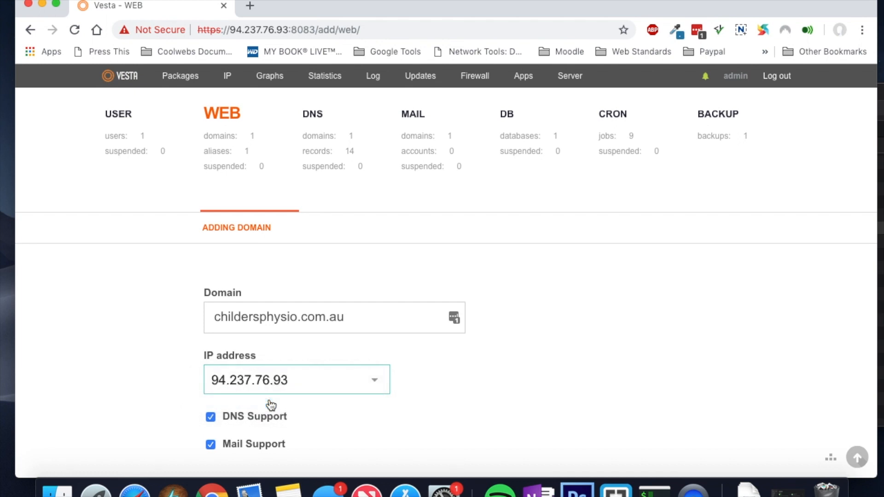
{"action": "scroll", "coordinate": [271, 405], "scroll_direction": "down", "scroll_amount": 3}
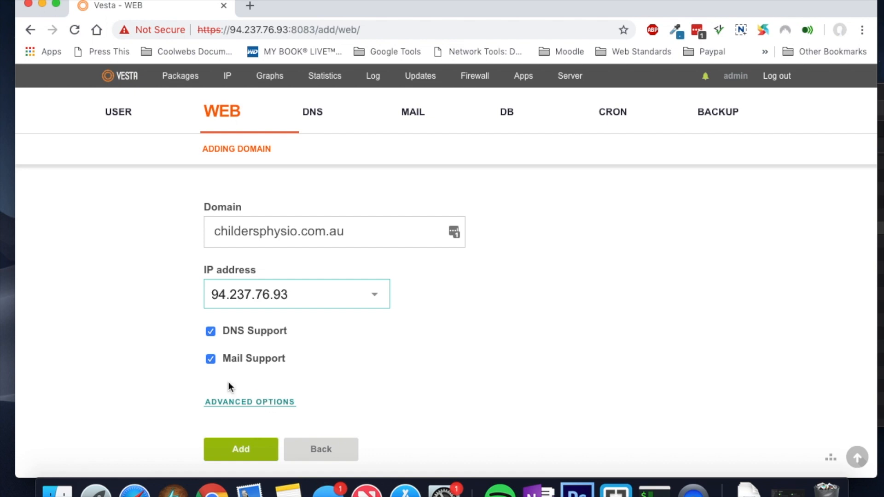
{"action": "left_click", "coordinate": [210, 360]}
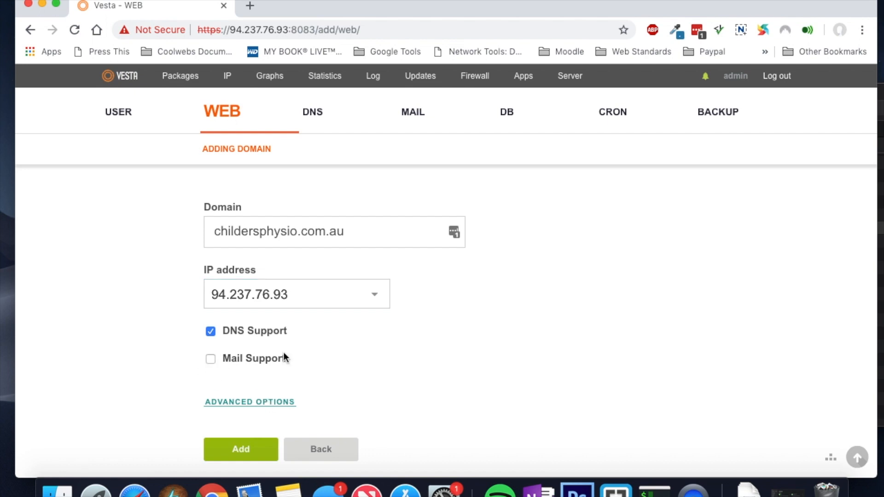
{"action": "scroll", "coordinate": [320, 370], "scroll_direction": "down", "scroll_amount": 2}
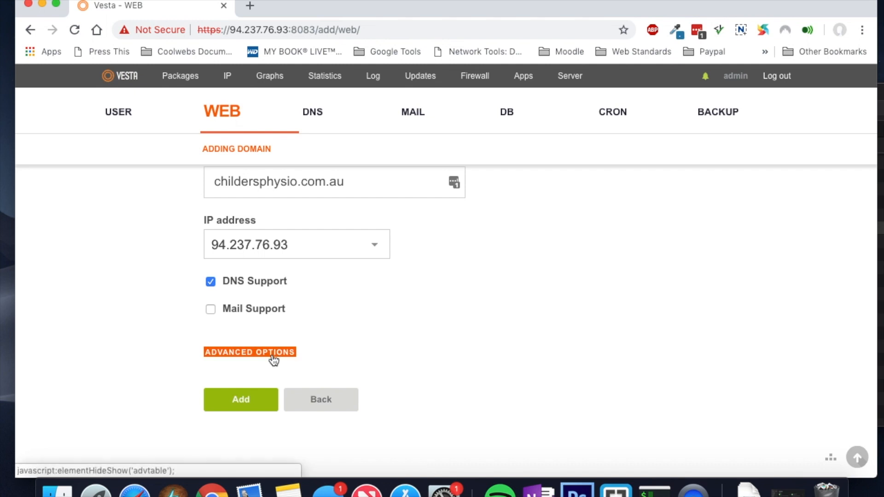
{"action": "left_click", "coordinate": [274, 357]}
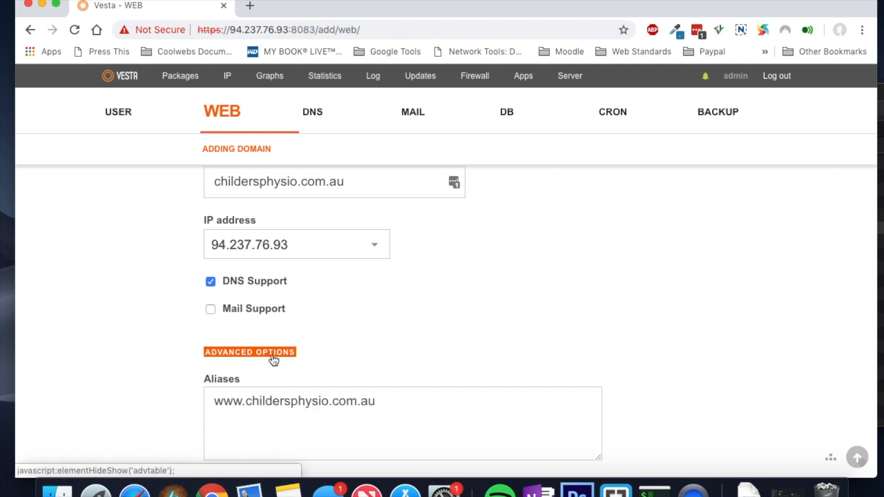
{"action": "scroll", "coordinate": [354, 357], "scroll_direction": "down", "scroll_amount": 3}
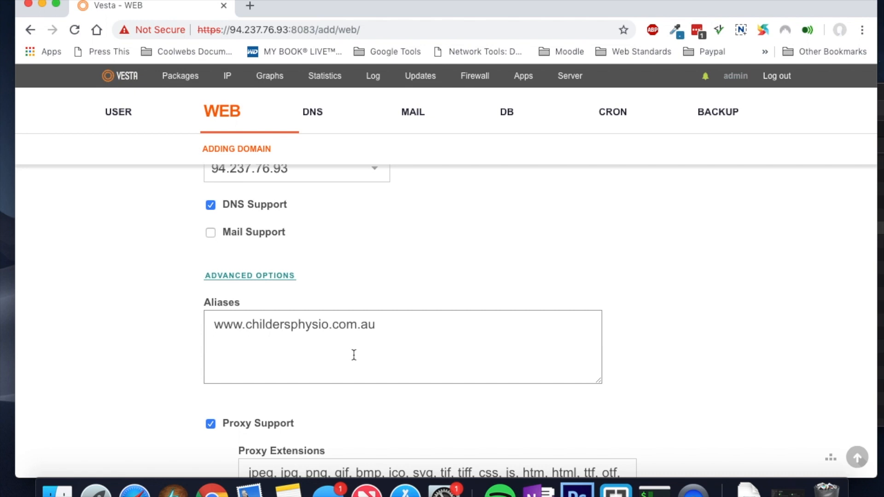
{"action": "scroll", "coordinate": [354, 355], "scroll_direction": "down", "scroll_amount": 5}
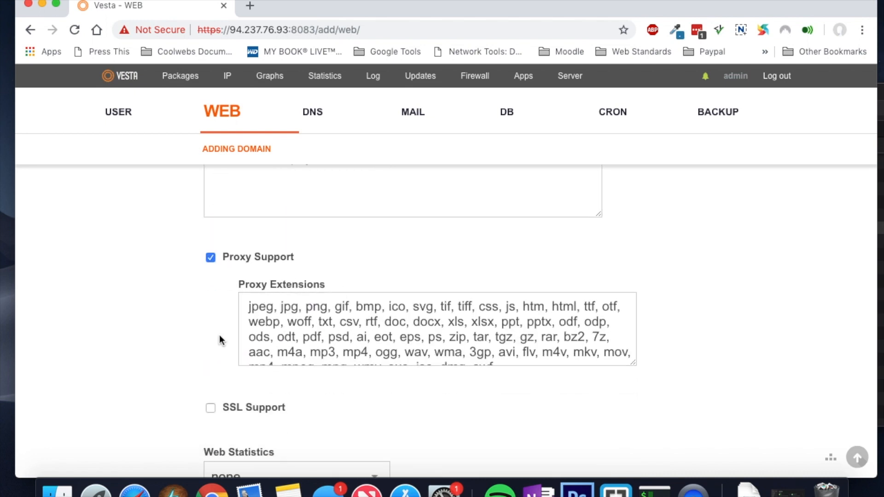
{"action": "scroll", "coordinate": [220, 335], "scroll_direction": "down", "scroll_amount": 2}
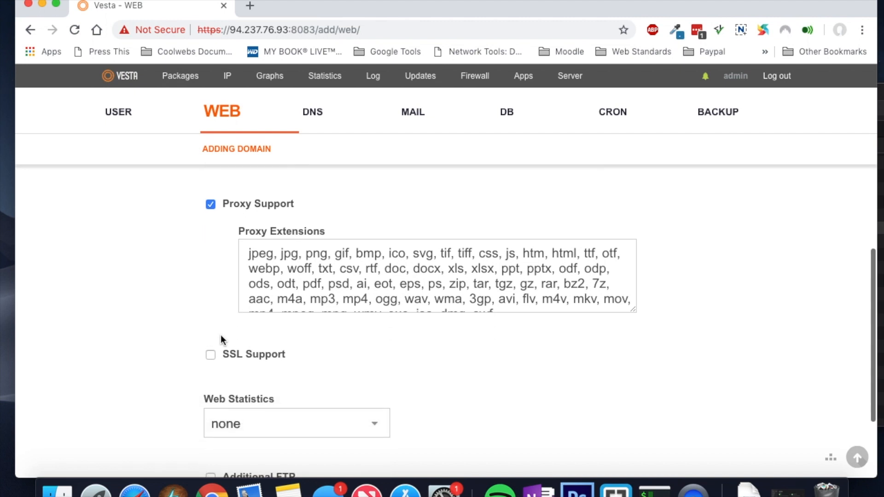
Step: Tick SSL Support and Lets Encrypt Support, keeping SSL Home as public_html
{"action": "left_click", "coordinate": [214, 358]}
{"action": "scroll", "coordinate": [332, 369], "scroll_direction": "down", "scroll_amount": 5}
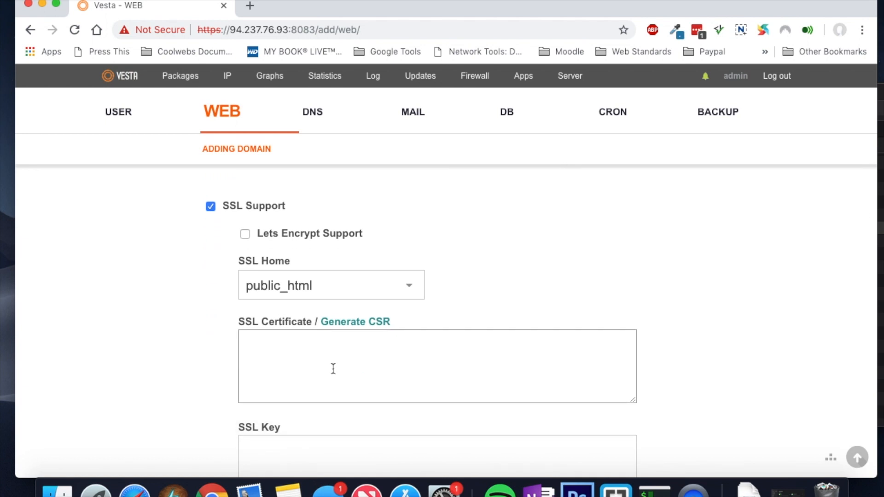
{"action": "left_click", "coordinate": [245, 234]}
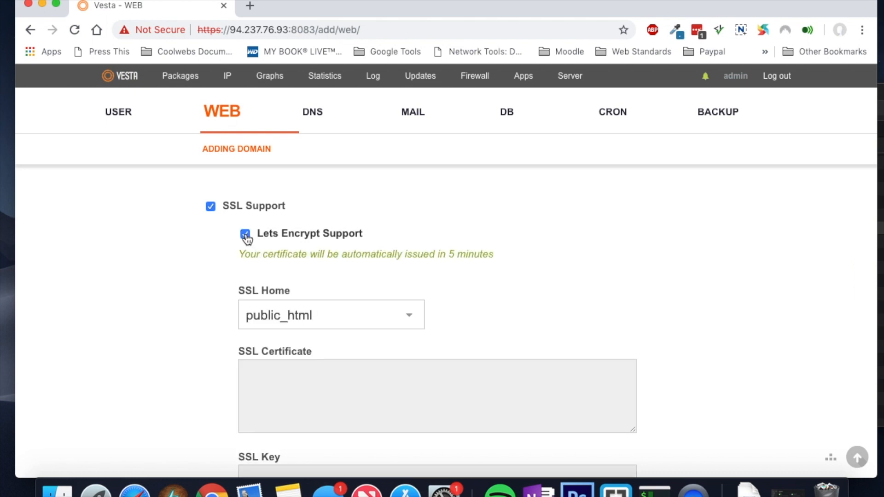
{"action": "left_click", "coordinate": [344, 319]}
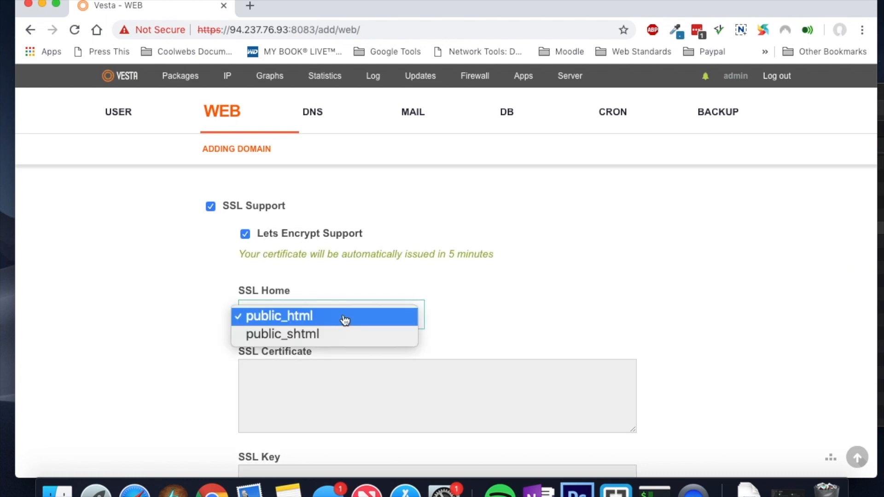
{"action": "left_click", "coordinate": [345, 316]}
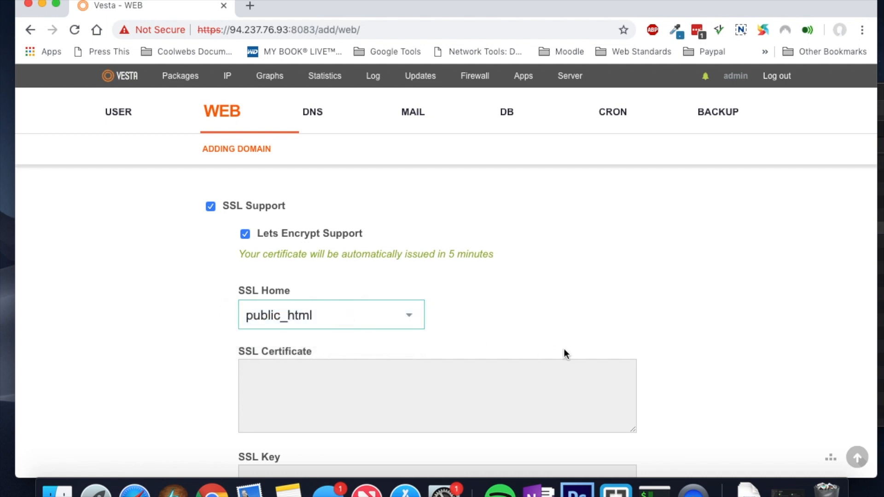
{"action": "left_click_drag", "start_coordinate": [241, 254], "coordinate": [483, 255]}
{"action": "left_click", "coordinate": [547, 290]}
{"action": "scroll", "coordinate": [546, 290], "scroll_direction": "down", "scroll_amount": 4}
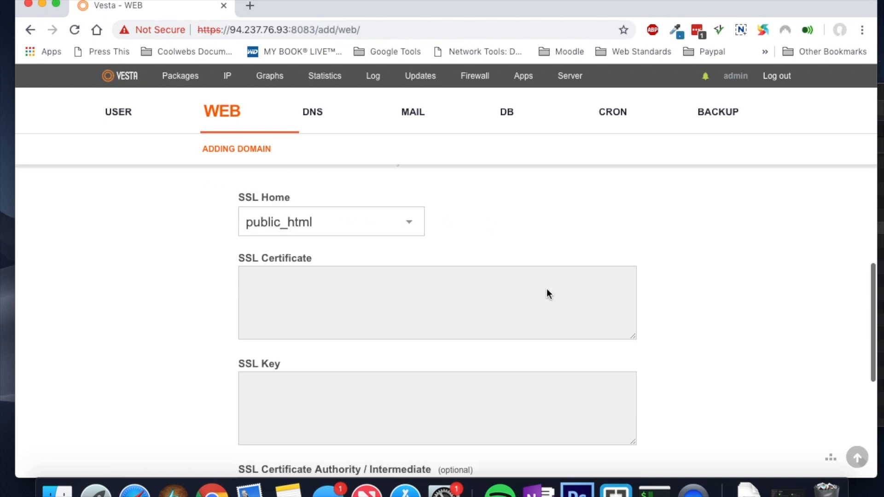
{"action": "scroll", "coordinate": [546, 289], "scroll_direction": "up", "scroll_amount": 5}
{"action": "scroll", "coordinate": [547, 294], "scroll_direction": "up", "scroll_amount": 1}
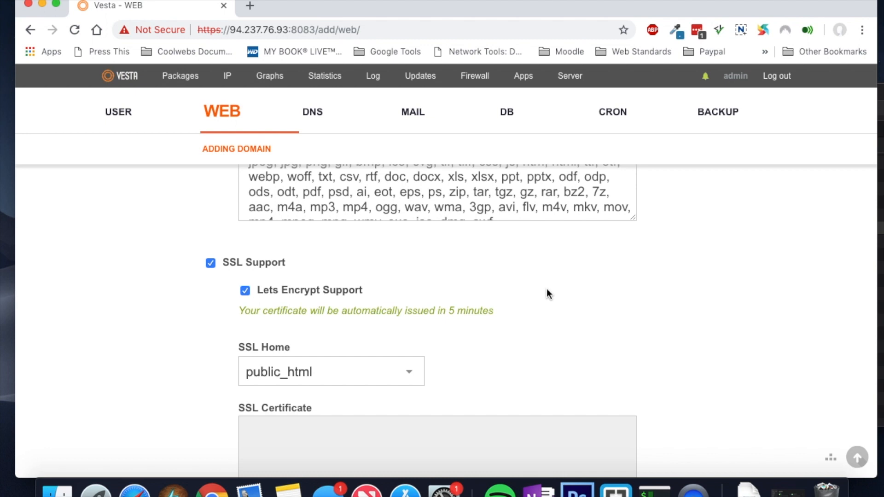
{"action": "scroll", "coordinate": [548, 294], "scroll_direction": "down", "scroll_amount": 2}
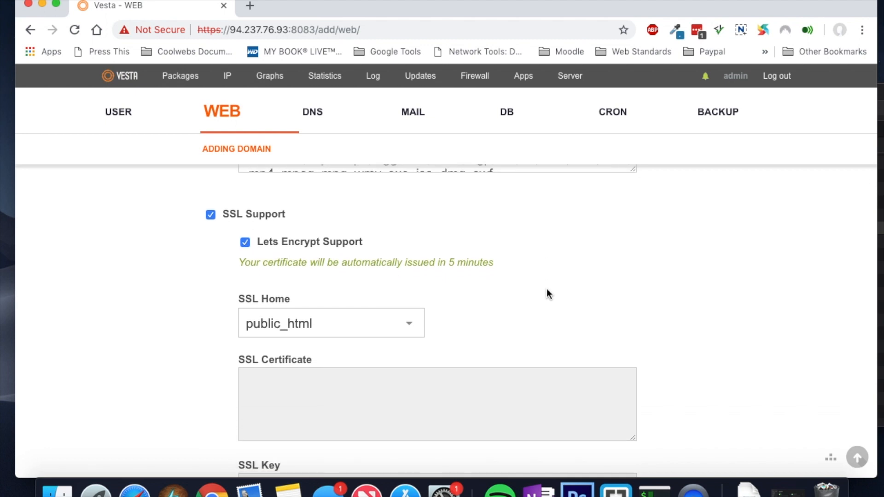
{"action": "scroll", "coordinate": [548, 294], "scroll_direction": "down", "scroll_amount": 10}
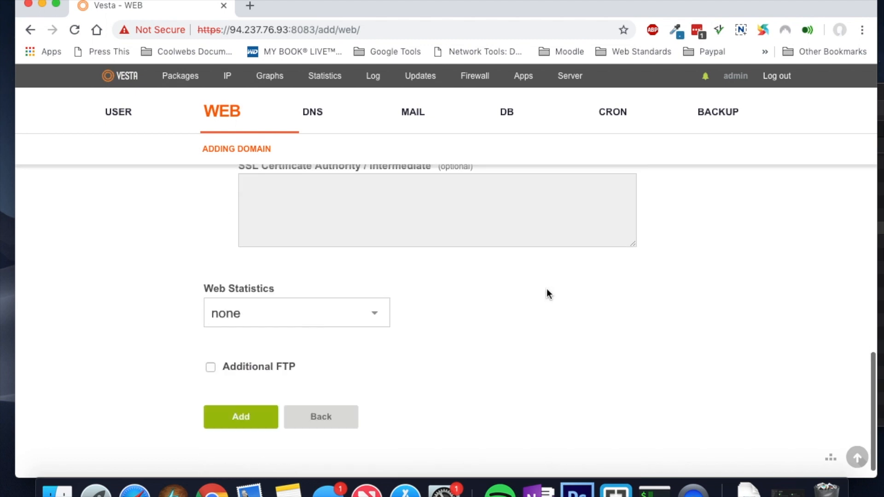
Step: Keep web statistics at none and additional FTP off, then create childersphysio.com.au
{"action": "left_click", "coordinate": [375, 302]}
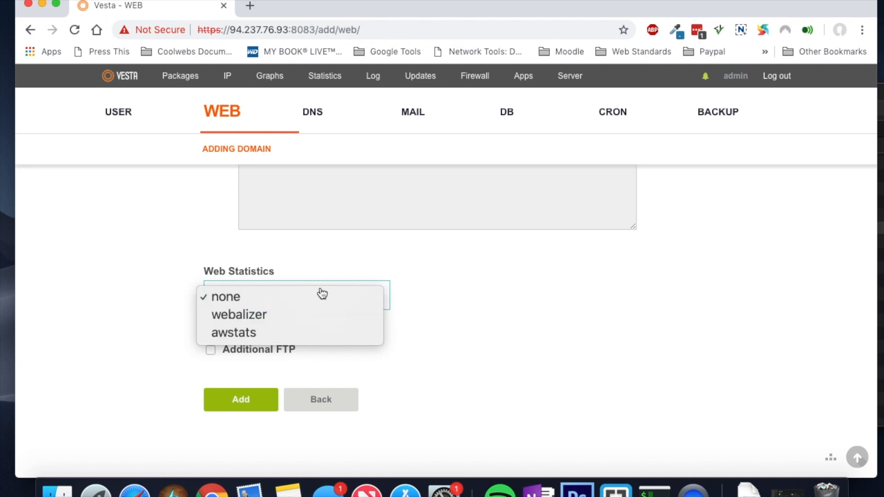
{"action": "left_click", "coordinate": [415, 296]}
{"action": "left_click", "coordinate": [210, 351]}
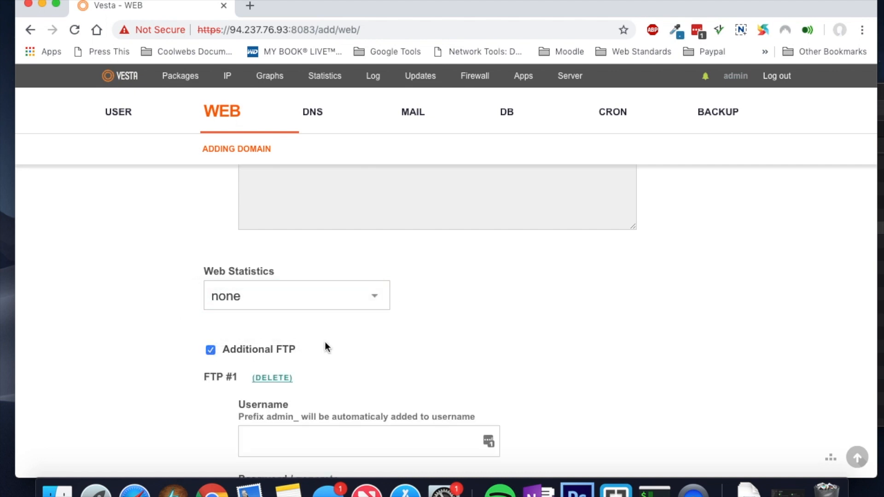
{"action": "scroll", "coordinate": [339, 346], "scroll_direction": "down", "scroll_amount": 5}
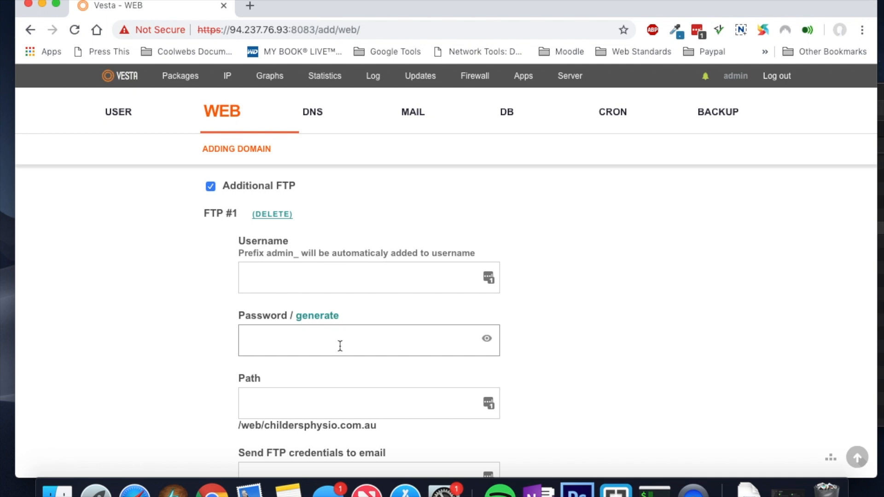
{"action": "left_click", "coordinate": [210, 189]}
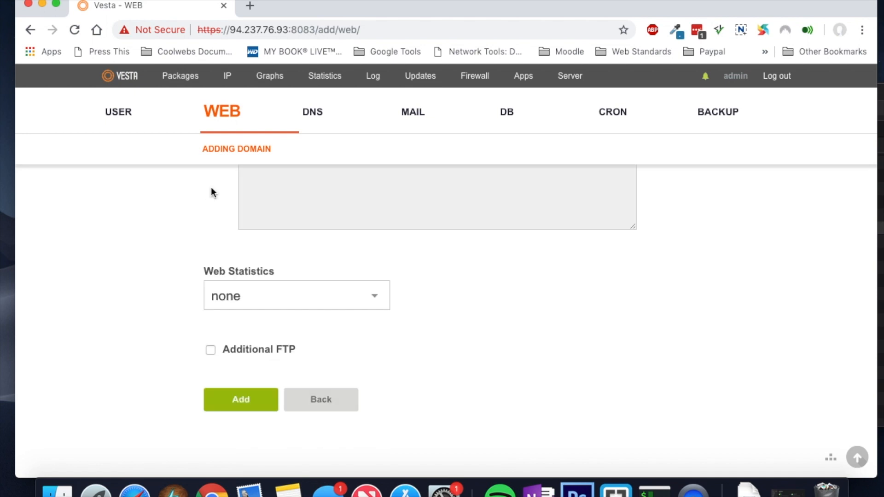
{"action": "left_click", "coordinate": [250, 406]}
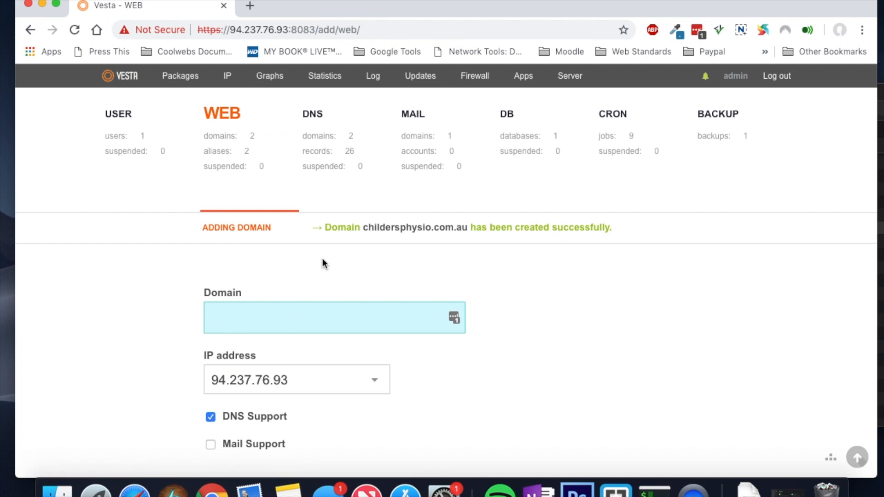
Step: Check the web domain list, then switch to the DNS list showing the childersphysio.com.au zone
{"action": "left_click", "coordinate": [224, 140]}
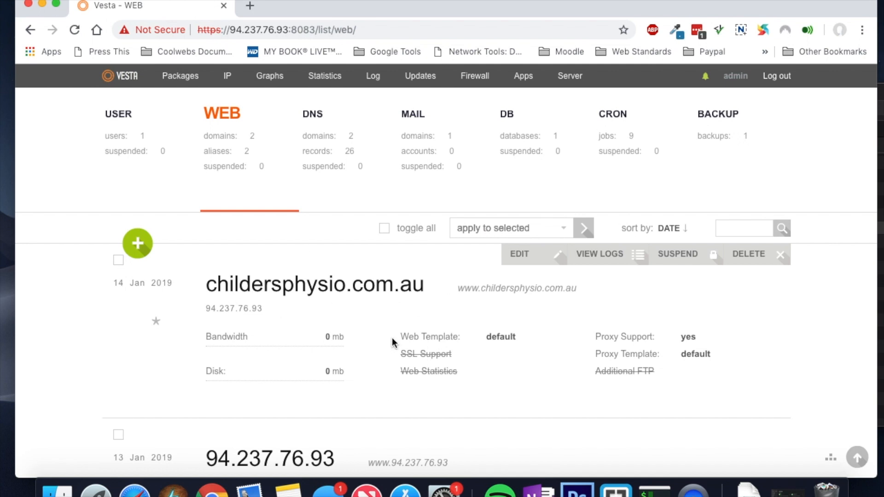
{"action": "scroll", "coordinate": [391, 339], "scroll_direction": "down", "scroll_amount": 5}
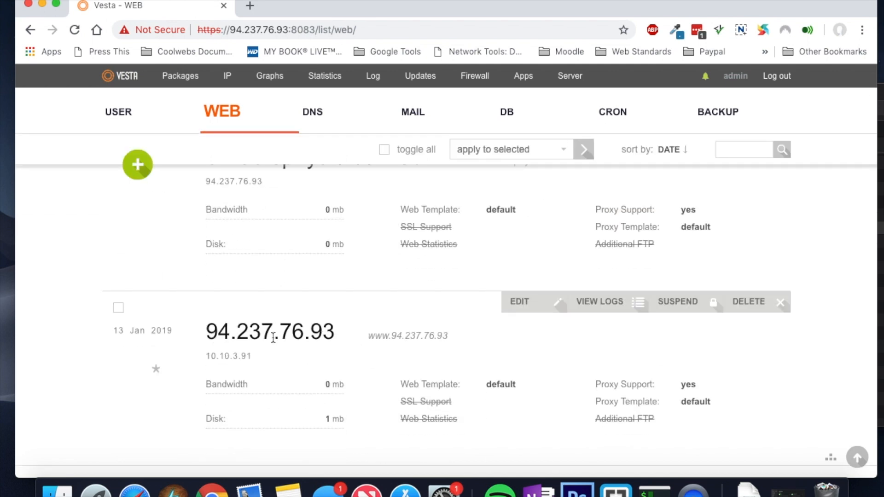
{"action": "scroll", "coordinate": [273, 338], "scroll_direction": "up", "scroll_amount": 5}
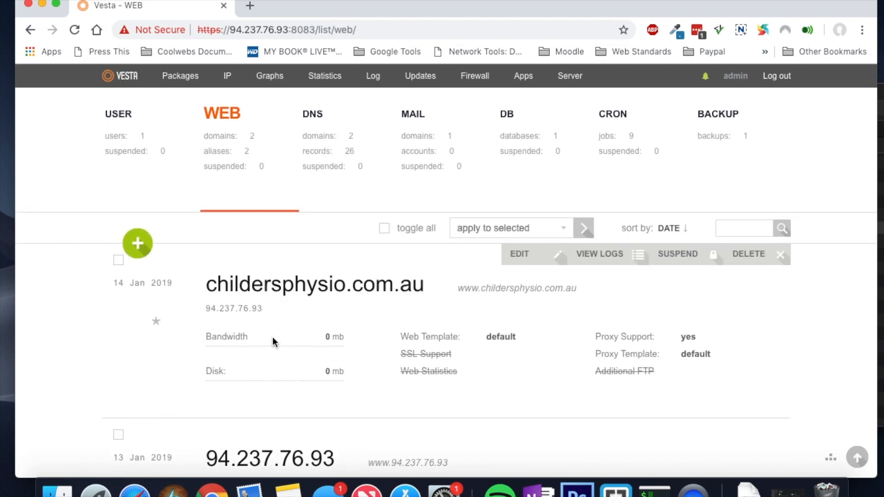
{"action": "left_click", "coordinate": [330, 144]}
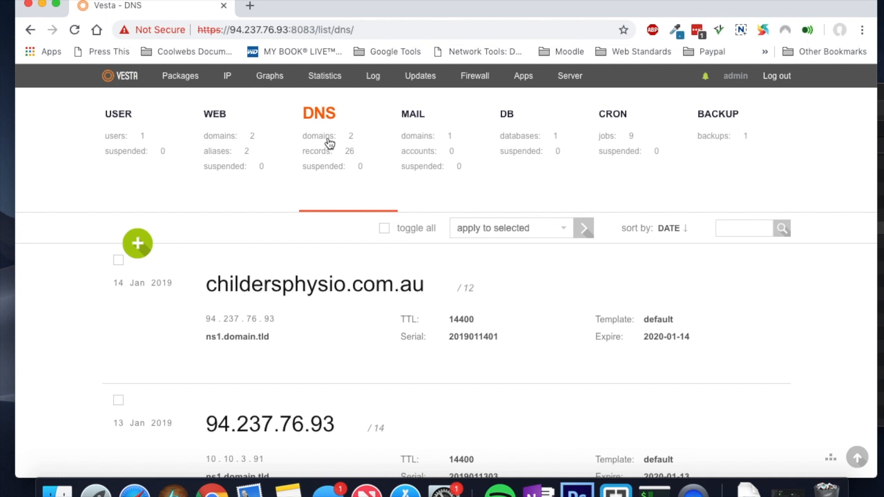
{"action": "mouse_move", "coordinate": [414, 302]}
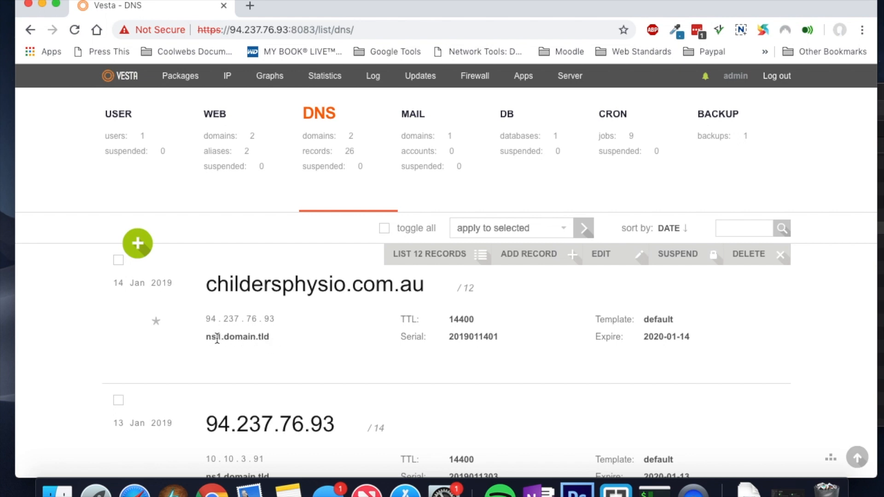
{"action": "scroll", "coordinate": [267, 340], "scroll_direction": "down", "scroll_amount": 3}
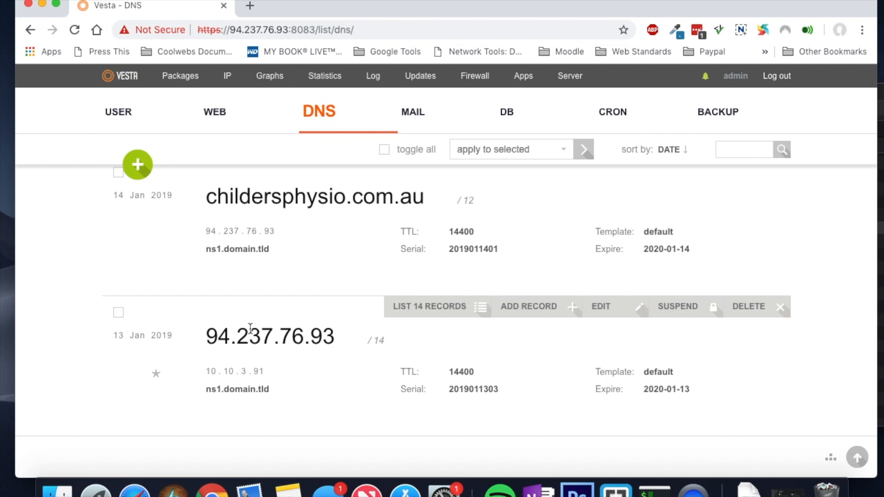
{"action": "scroll", "coordinate": [250, 328], "scroll_direction": "up", "scroll_amount": 2}
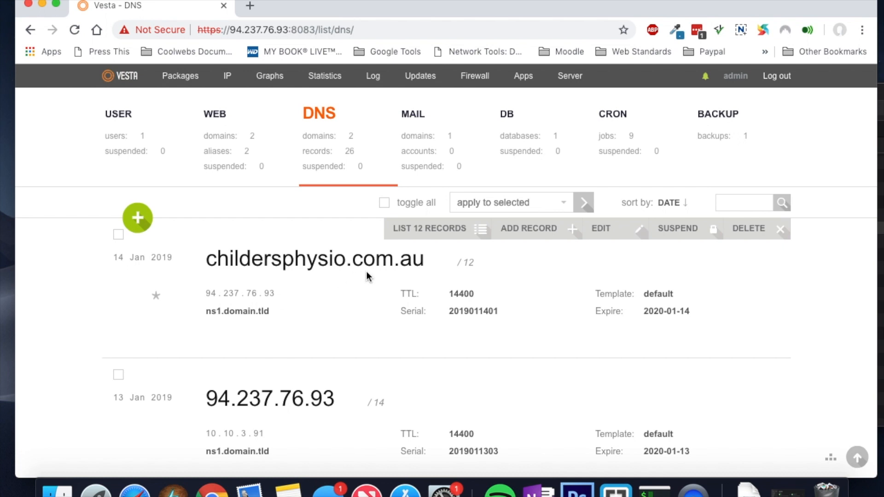
Step: Add an A record ns1 pointing to 94.237.76.93 on childersphysio.com.au
{"action": "left_click", "coordinate": [532, 236]}
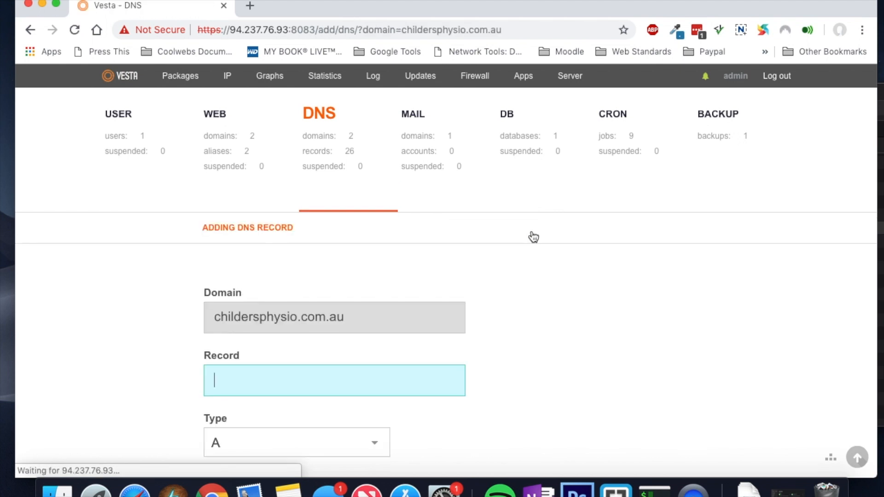
{"action": "left_click", "coordinate": [281, 384]}
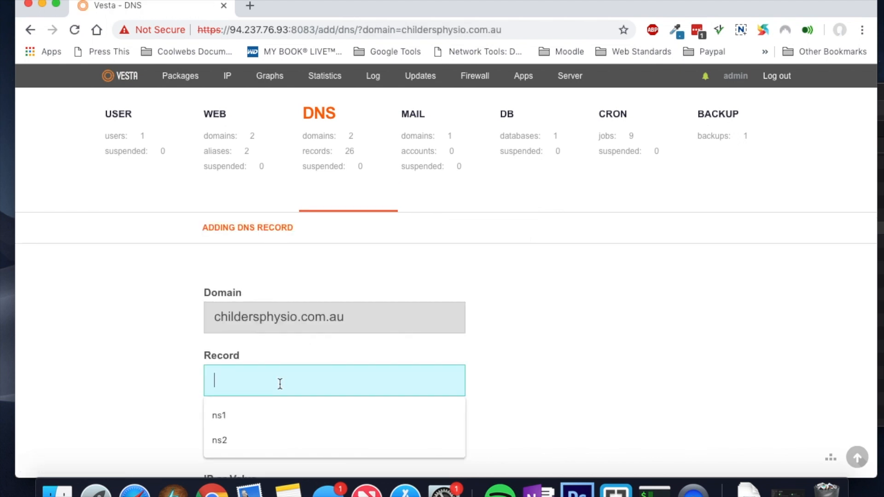
{"action": "left_click", "coordinate": [255, 417]}
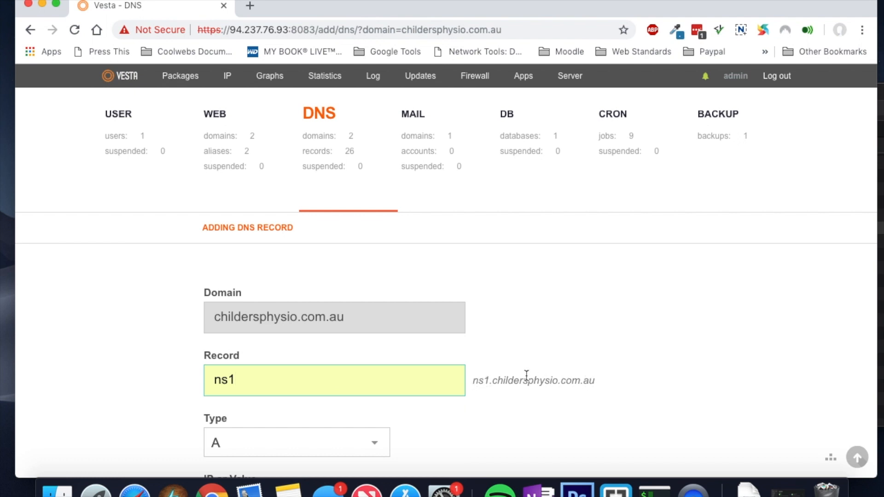
{"action": "scroll", "coordinate": [531, 377], "scroll_direction": "down", "scroll_amount": 5}
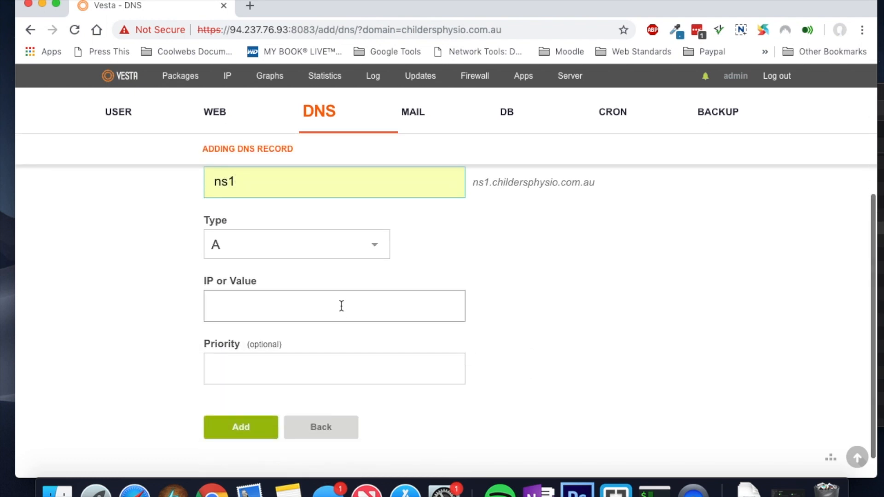
{"action": "left_click", "coordinate": [341, 306]}
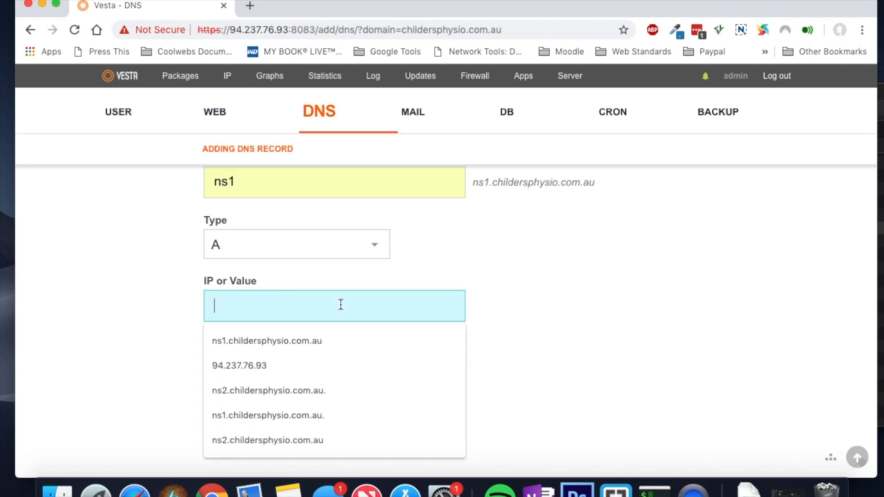
{"action": "left_click", "coordinate": [283, 365]}
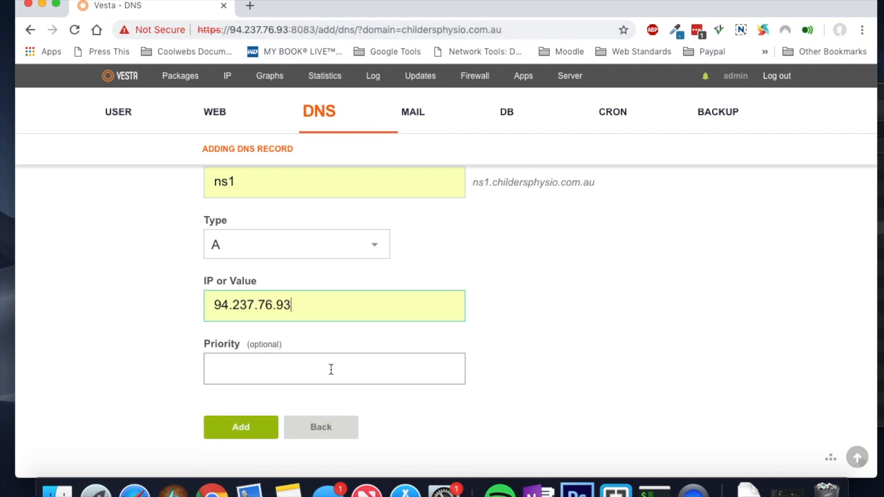
{"action": "scroll", "coordinate": [313, 361], "scroll_direction": "down", "scroll_amount": 1}
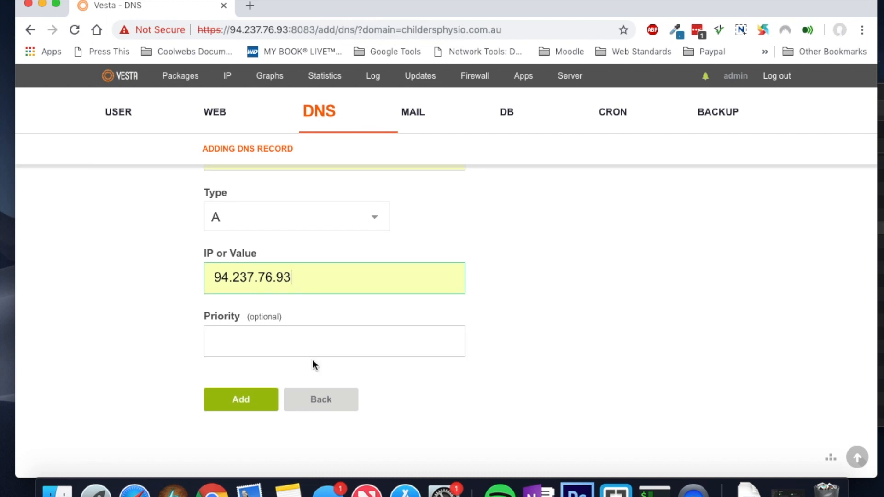
{"action": "left_click", "coordinate": [236, 401]}
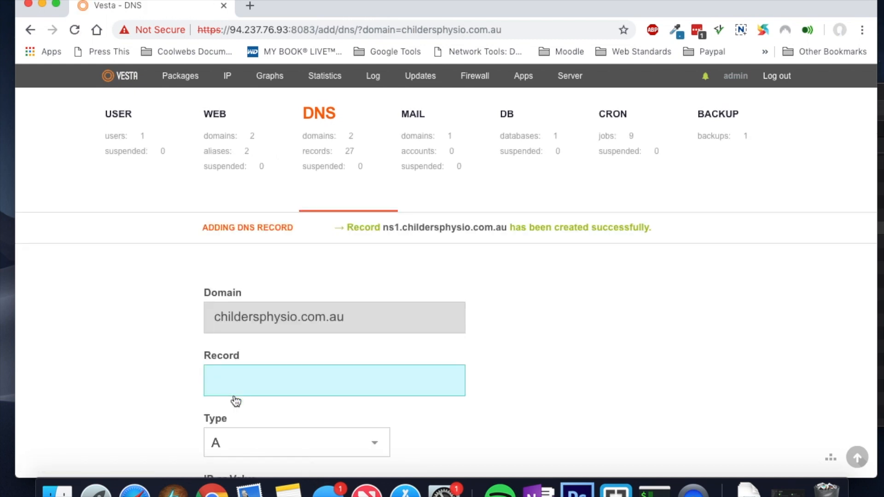
Step: Add a matching A record ns2 at 94.237.76.93 and return to the DNS domain list
{"action": "left_click", "coordinate": [291, 385]}
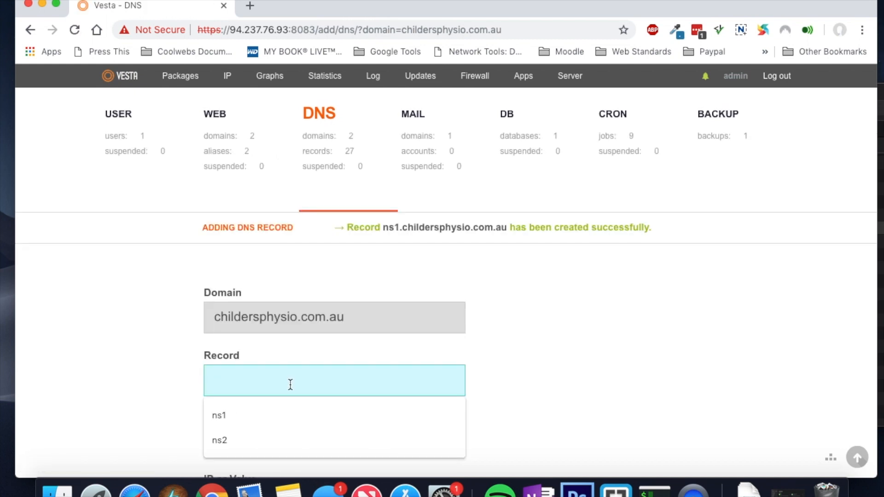
{"action": "left_click", "coordinate": [262, 441]}
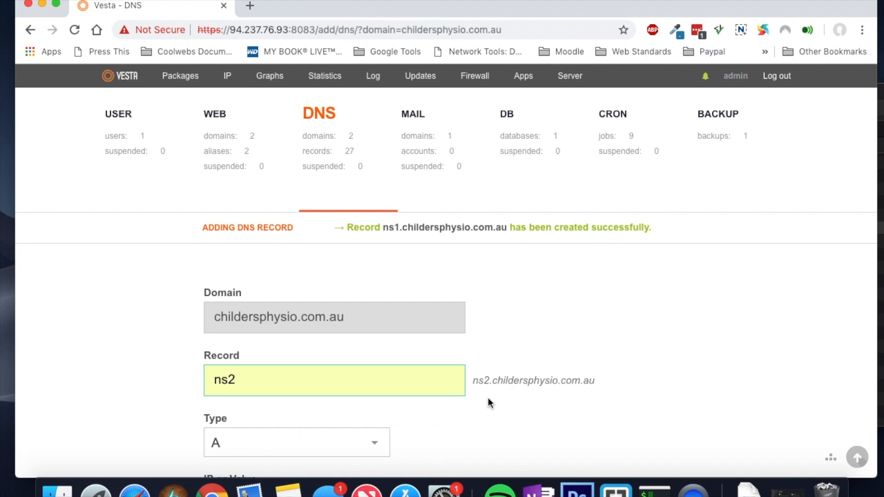
{"action": "scroll", "coordinate": [555, 377], "scroll_direction": "down", "scroll_amount": 5}
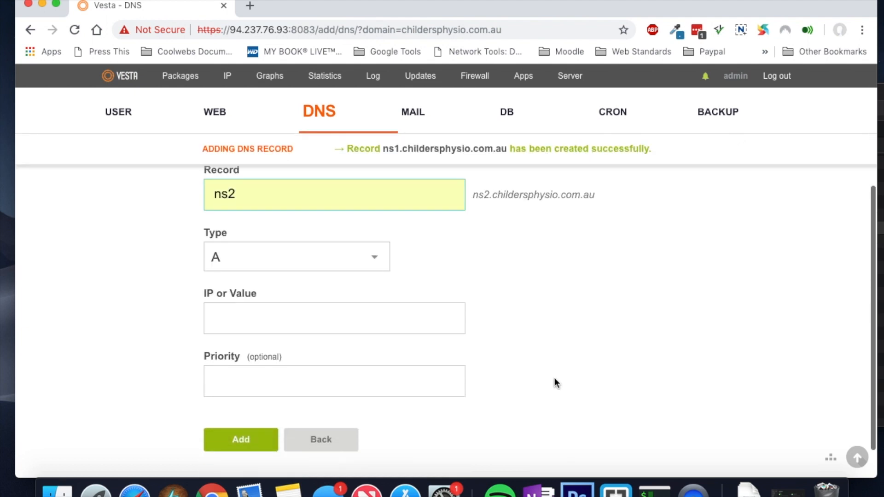
{"action": "left_click", "coordinate": [381, 324]}
{"action": "left_click", "coordinate": [311, 356]}
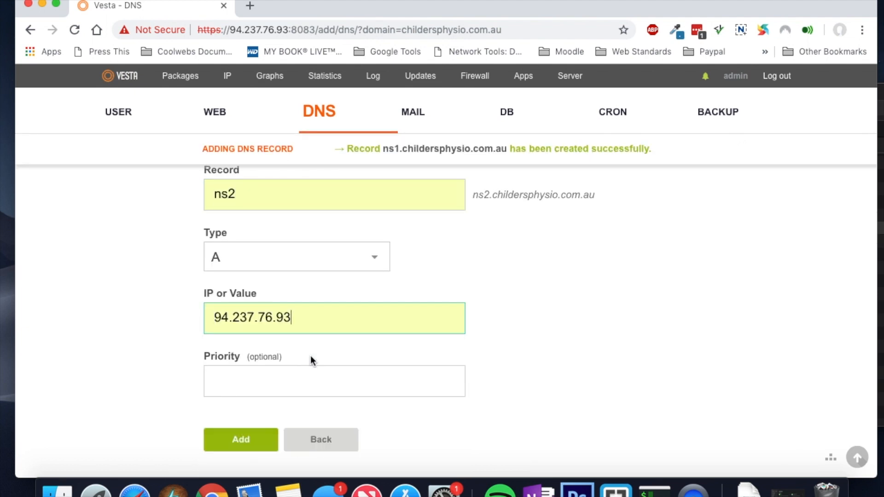
{"action": "left_click", "coordinate": [230, 448]}
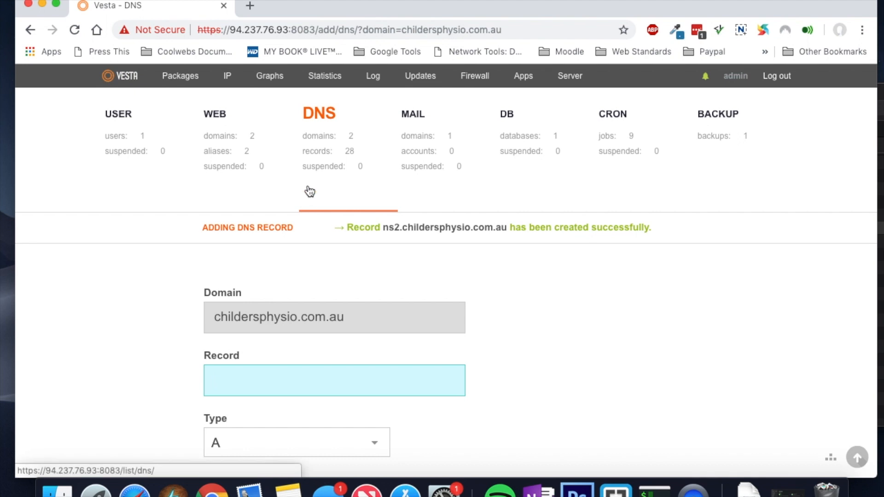
{"action": "left_click", "coordinate": [316, 154]}
{"action": "mouse_move", "coordinate": [375, 263]}
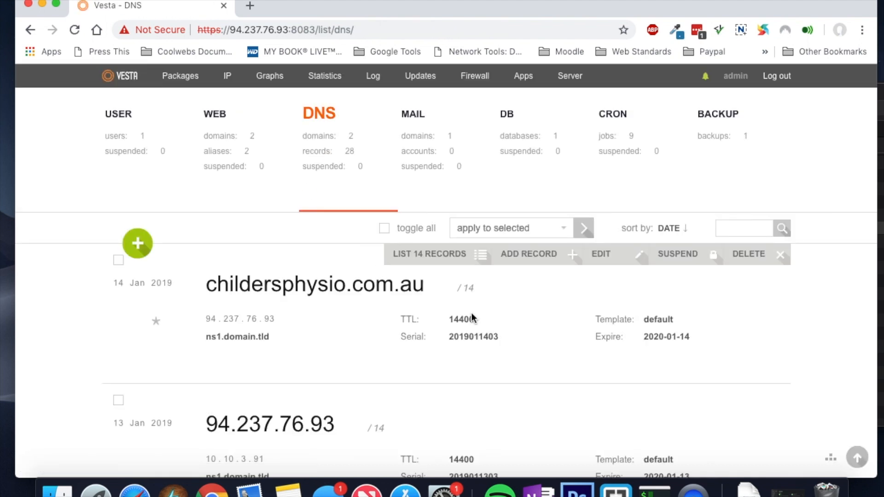
Step: List all 14 DNS records of childersphysio.com.au in Vesta
{"action": "left_click", "coordinate": [439, 267]}
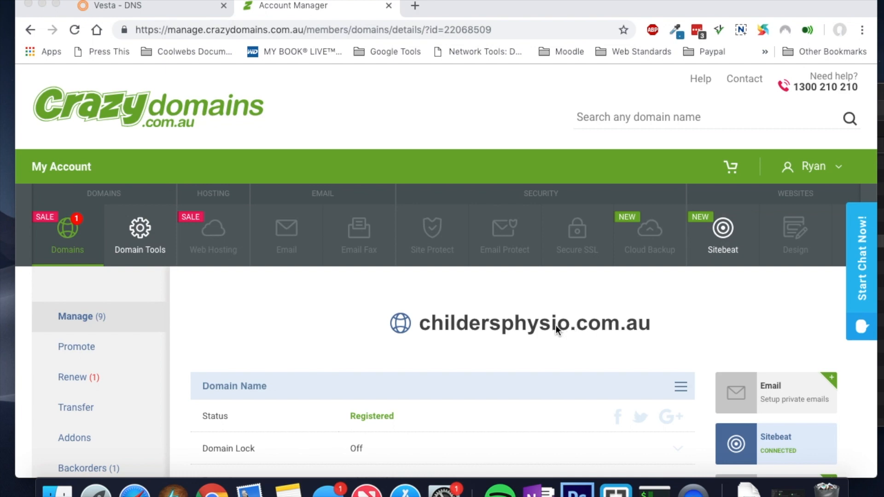
{"action": "scroll", "coordinate": [560, 325], "scroll_direction": "down", "scroll_amount": 10}
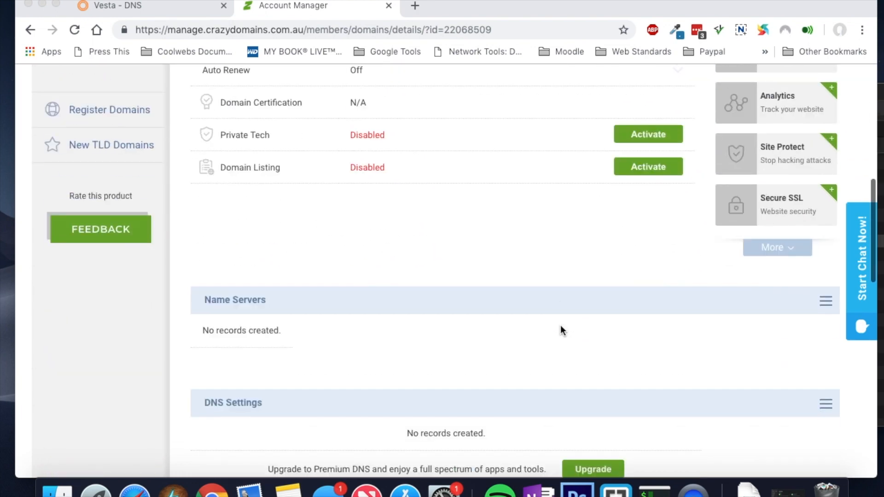
{"action": "scroll", "coordinate": [560, 325], "scroll_direction": "down", "scroll_amount": 5}
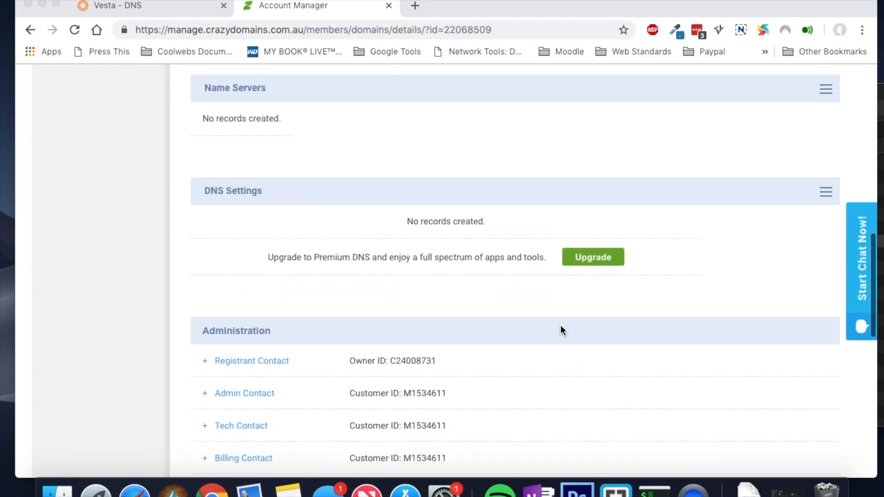
{"action": "scroll", "coordinate": [414, 242], "scroll_direction": "down", "scroll_amount": 5}
{"action": "scroll", "coordinate": [414, 242], "scroll_direction": "up", "scroll_amount": 7}
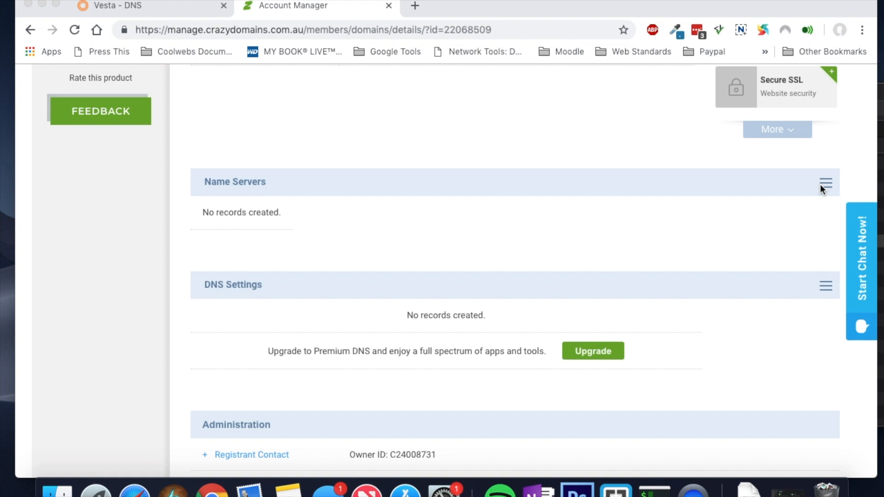
Step: Switch to the Crazy Domains details page and open its Name Servers options
{"action": "left_click", "coordinate": [138, 6]}
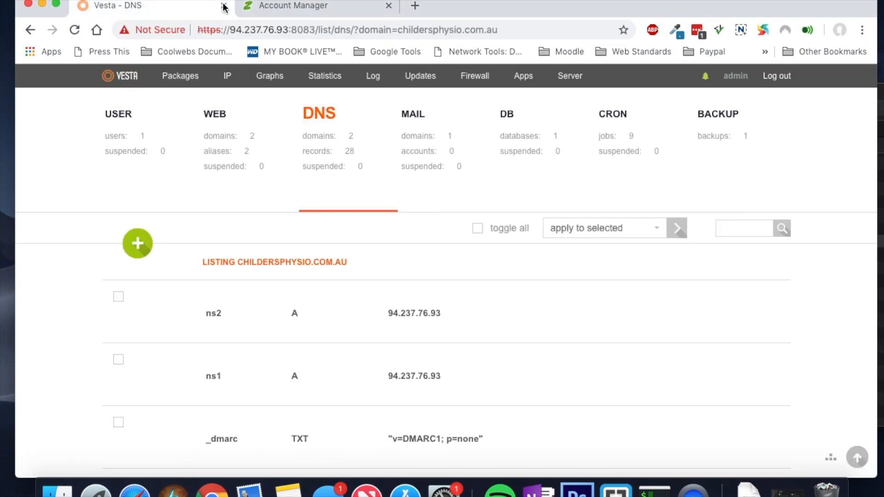
{"action": "left_click", "coordinate": [295, 5]}
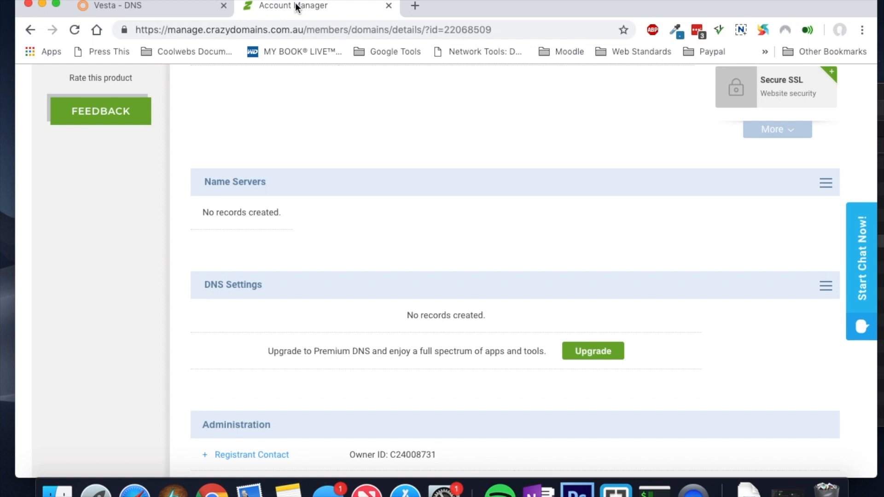
{"action": "left_click", "coordinate": [828, 186]}
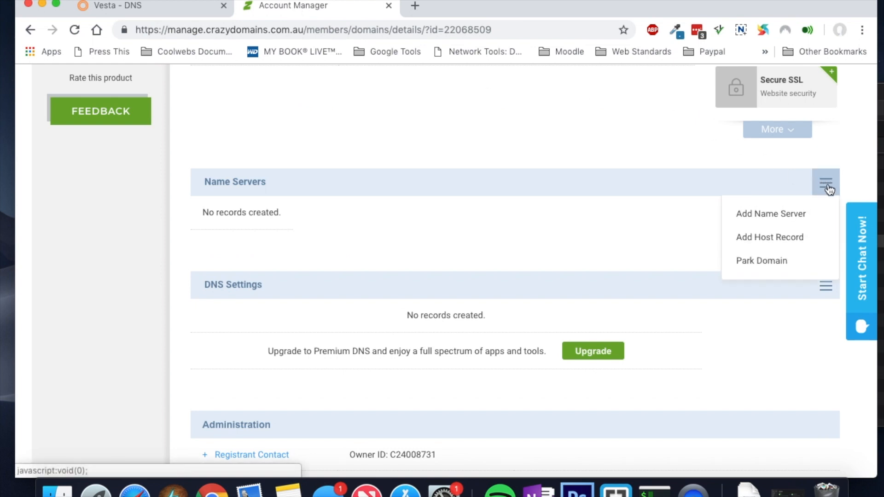
Step: Add host record ns1 using the server IP 94.237.76.93 copied from Vesta
{"action": "left_click", "coordinate": [766, 240]}
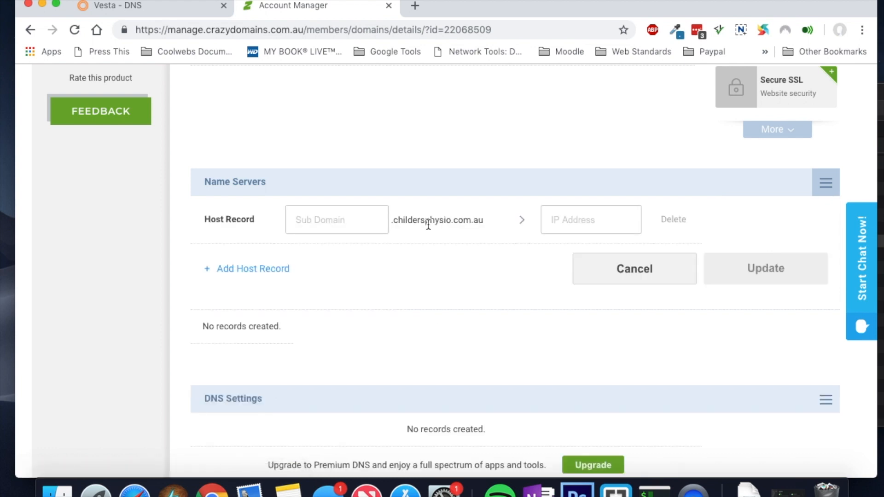
{"action": "left_click", "coordinate": [350, 222]}
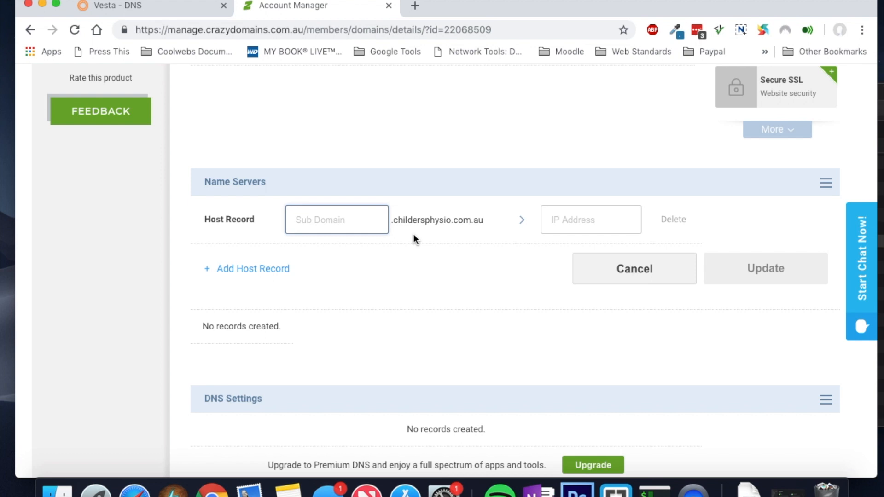
{"action": "left_click", "coordinate": [558, 220]}
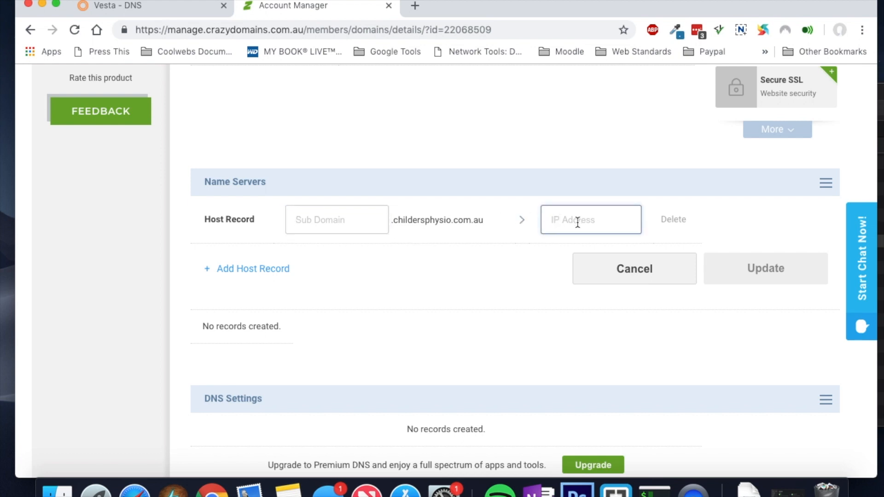
{"action": "left_click", "coordinate": [158, 8]}
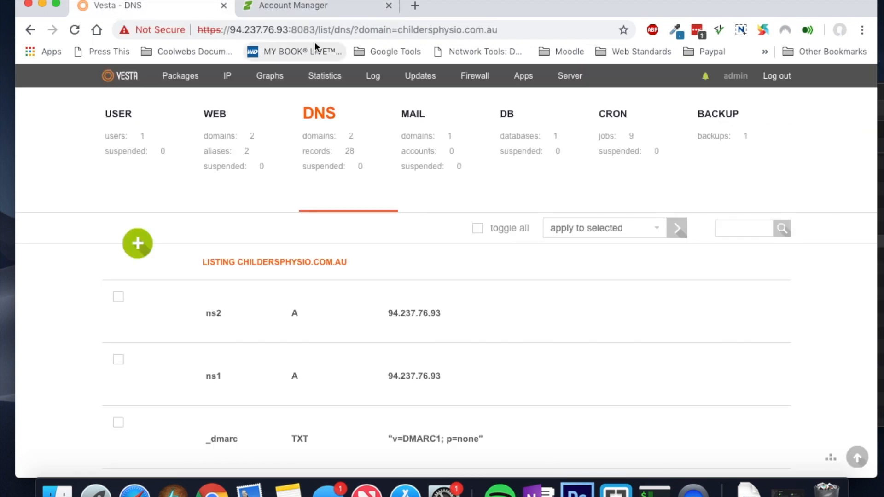
{"action": "left_click_drag", "start_coordinate": [288, 30], "coordinate": [229, 30]}
{"action": "key", "text": "super+c"}
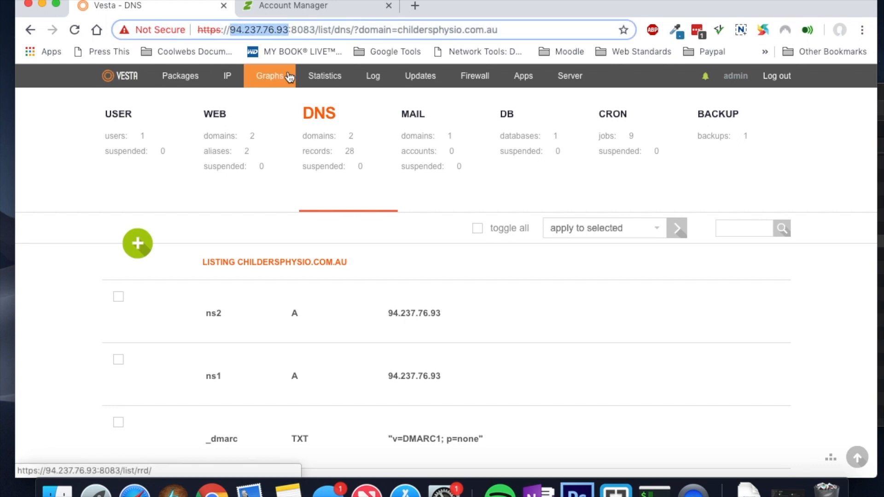
{"action": "left_click", "coordinate": [295, 5]}
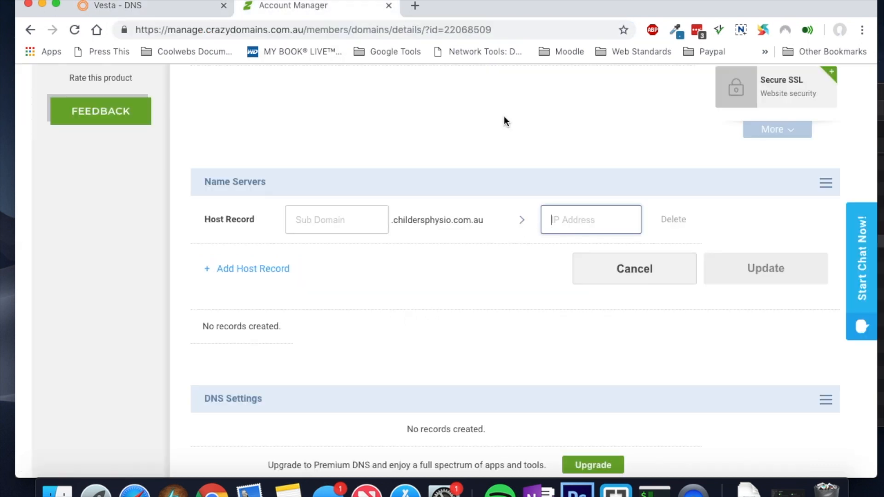
{"action": "key", "text": "super+v"}
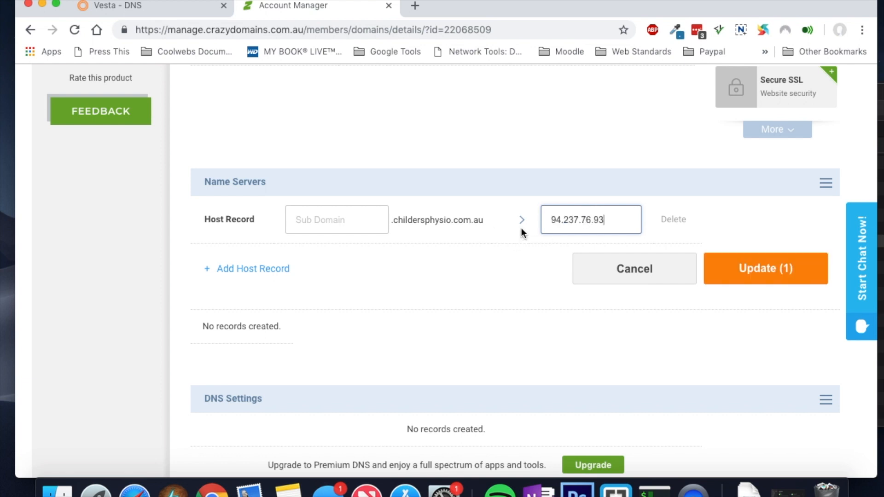
{"action": "left_click", "coordinate": [352, 220]}
{"action": "type", "text": "ns1"}
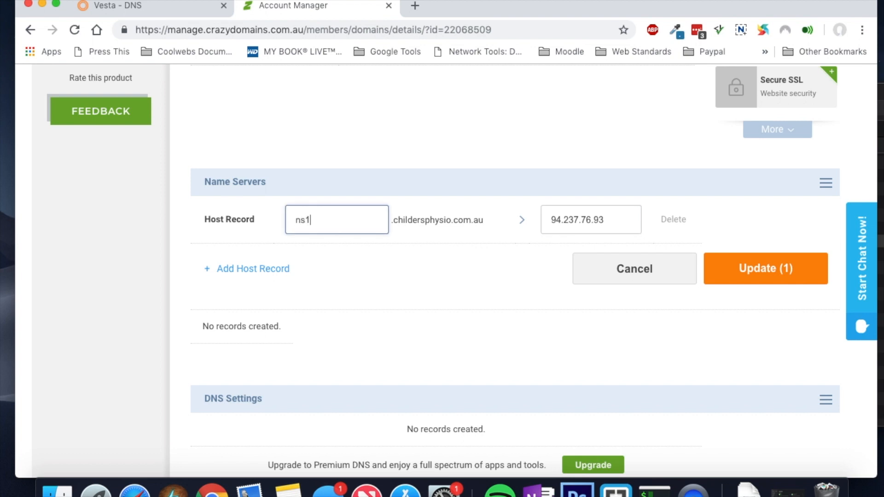
{"action": "left_click", "coordinate": [757, 271]}
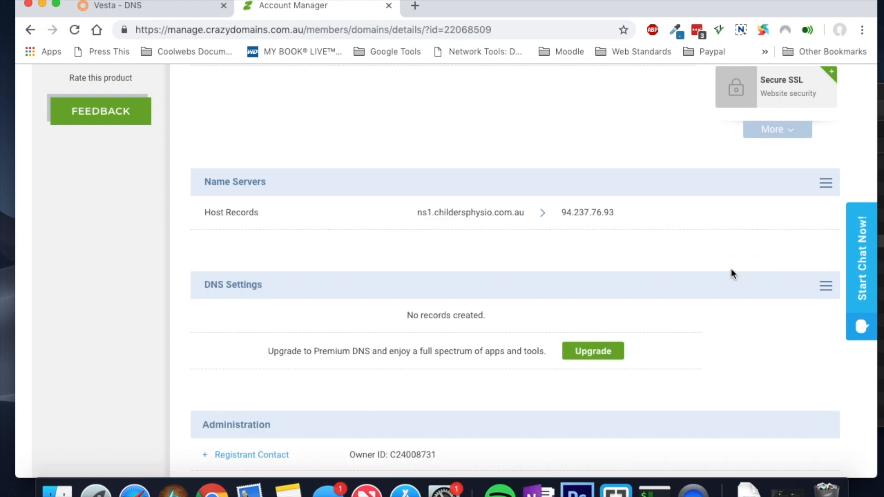
Step: Add a second host record ns2 pointing to 94.237.76.93
{"action": "left_click", "coordinate": [826, 184]}
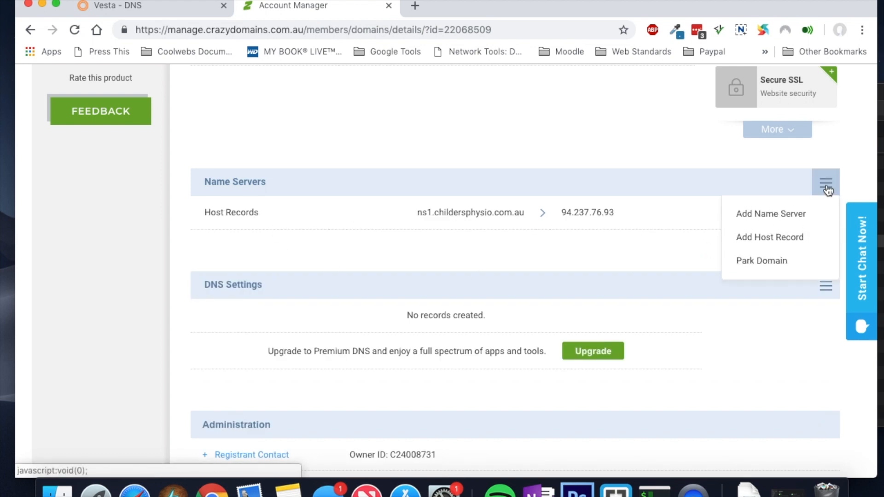
{"action": "left_click", "coordinate": [764, 238]}
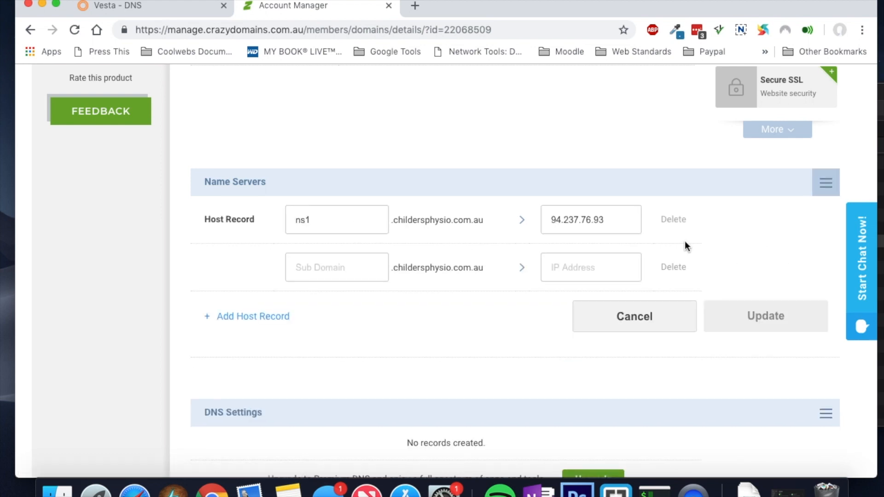
{"action": "left_click", "coordinate": [319, 269]}
{"action": "type", "text": "ns2"}
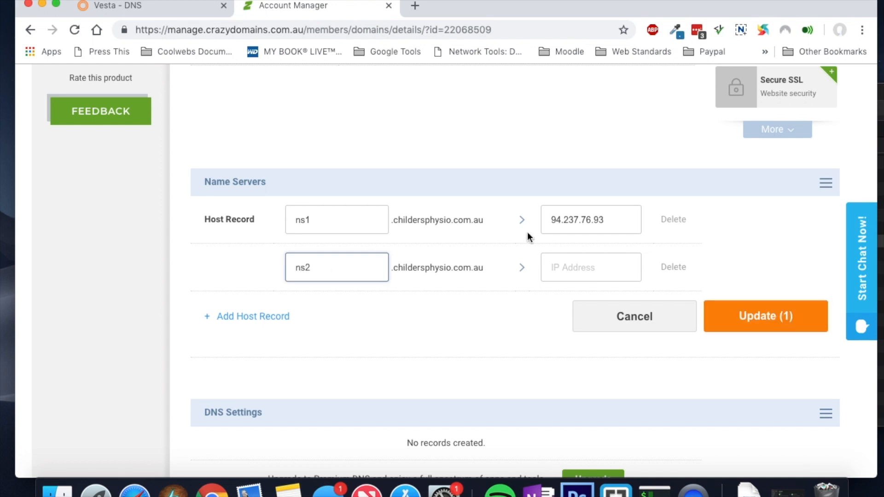
{"action": "left_click", "coordinate": [561, 270]}
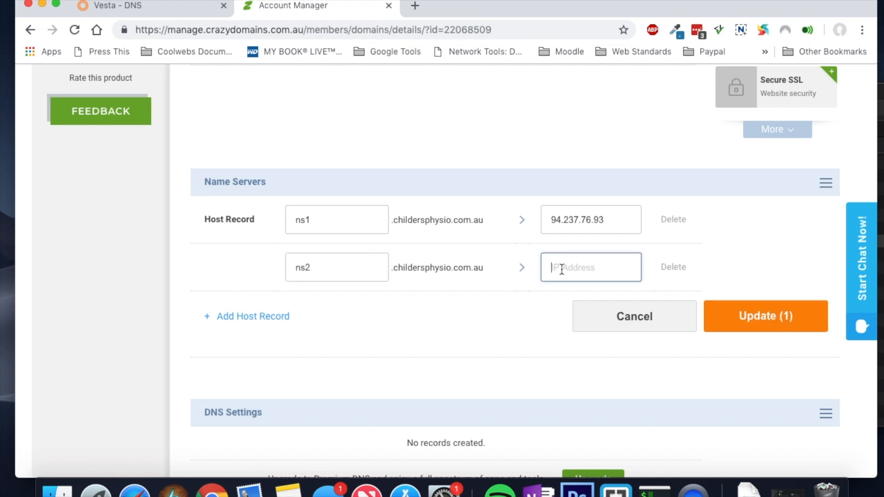
{"action": "key", "text": "super+v"}
{"action": "left_click", "coordinate": [759, 316]}
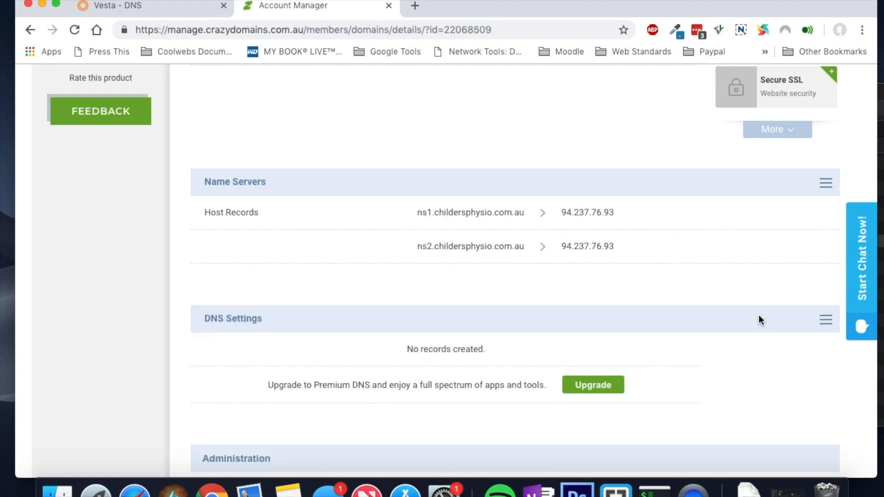
Step: Add custom name server ns1.childersphysio.com.au
{"action": "left_click", "coordinate": [819, 184]}
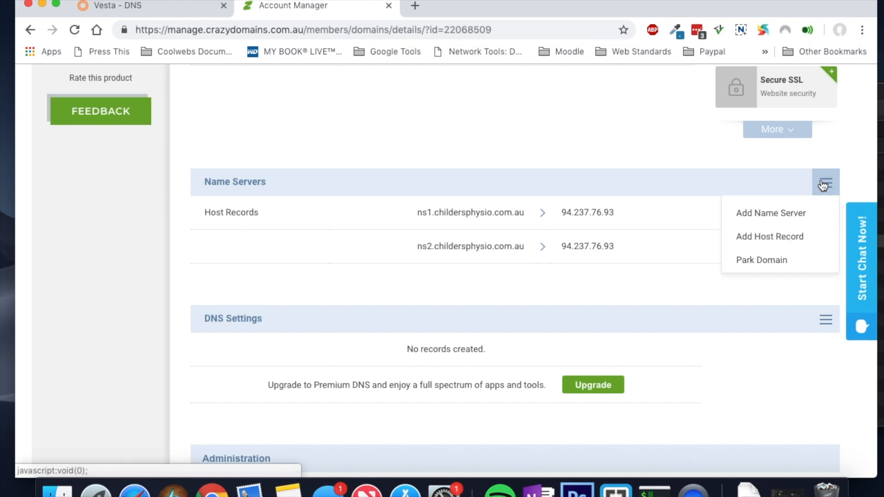
{"action": "left_click", "coordinate": [783, 216]}
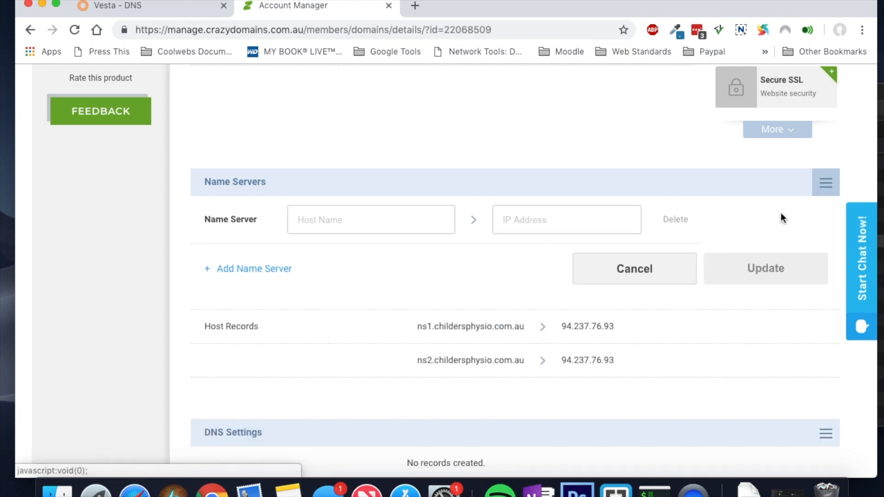
{"action": "left_click", "coordinate": [325, 225]}
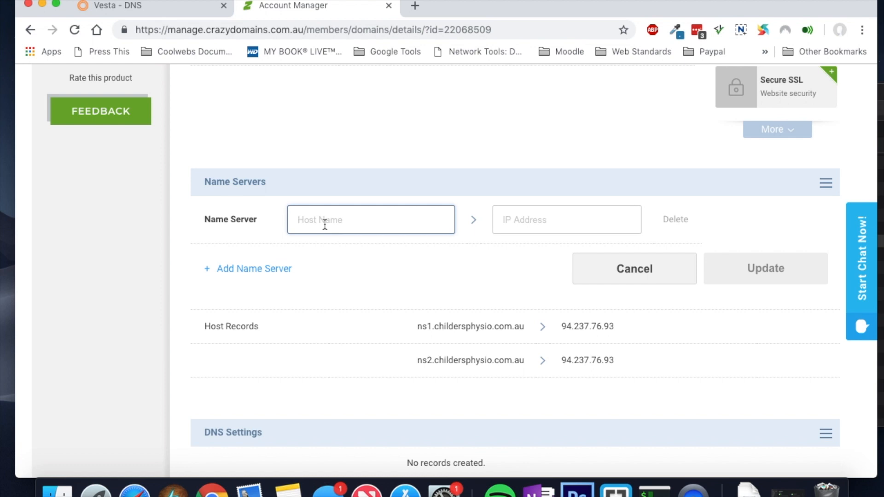
{"action": "type", "text": "ns1."}
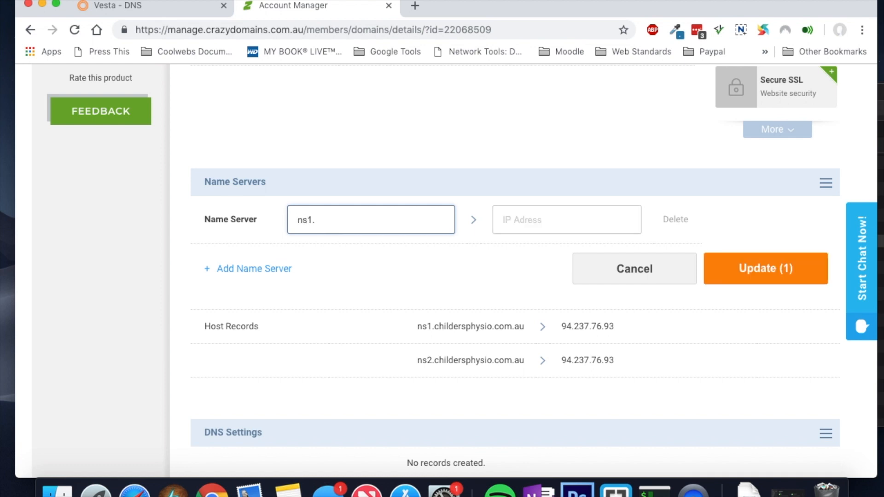
{"action": "key", "text": "ctrl+v"}
{"action": "key", "text": "ctrl+z"}
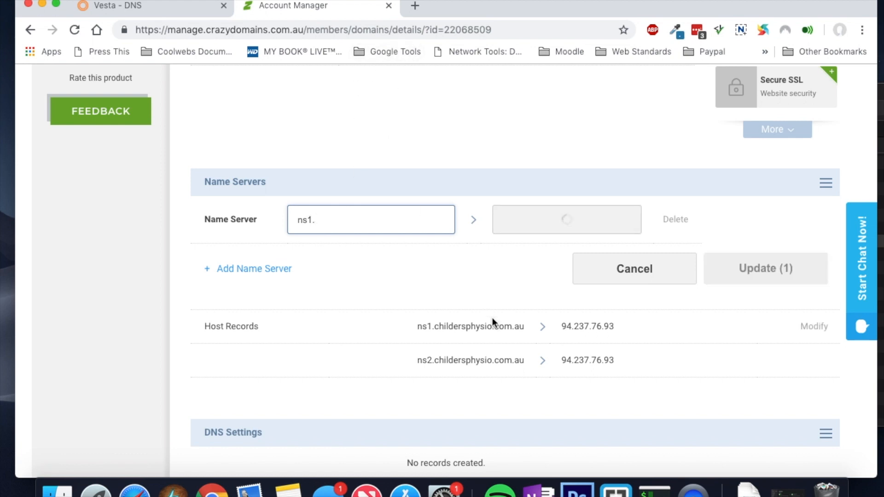
{"action": "left_click", "coordinate": [524, 327]}
{"action": "left_click_drag", "start_coordinate": [524, 327], "coordinate": [435, 328]}
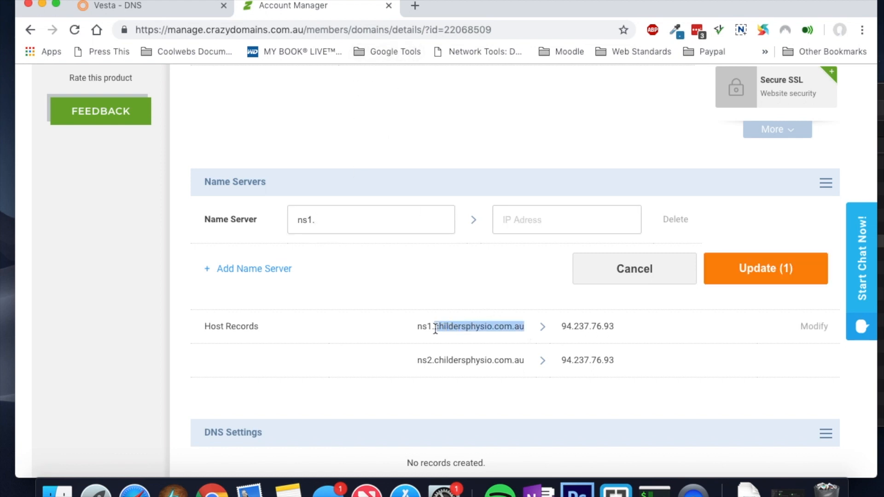
{"action": "key", "text": "super+c"}
{"action": "left_click", "coordinate": [354, 215]}
{"action": "key", "text": "super+v"}
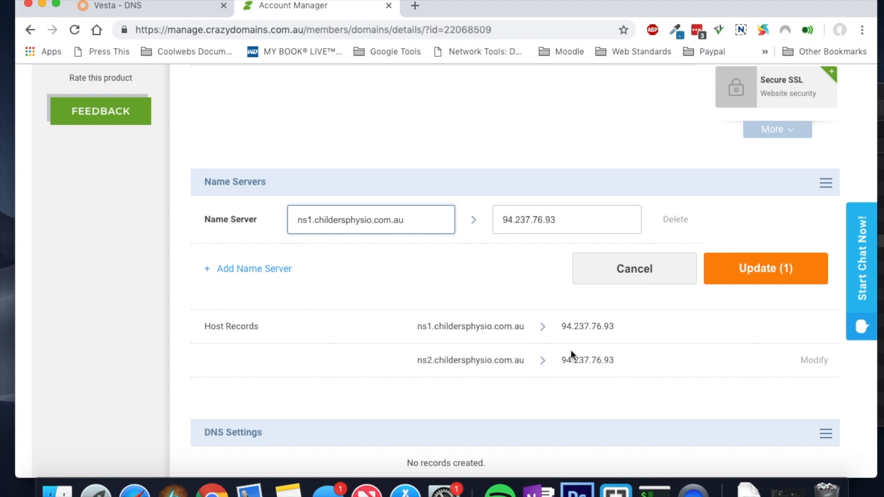
Step: Add ns2.childersphysio.com.au as the second name server, save both, and open a new tab
{"action": "left_click", "coordinate": [245, 269]}
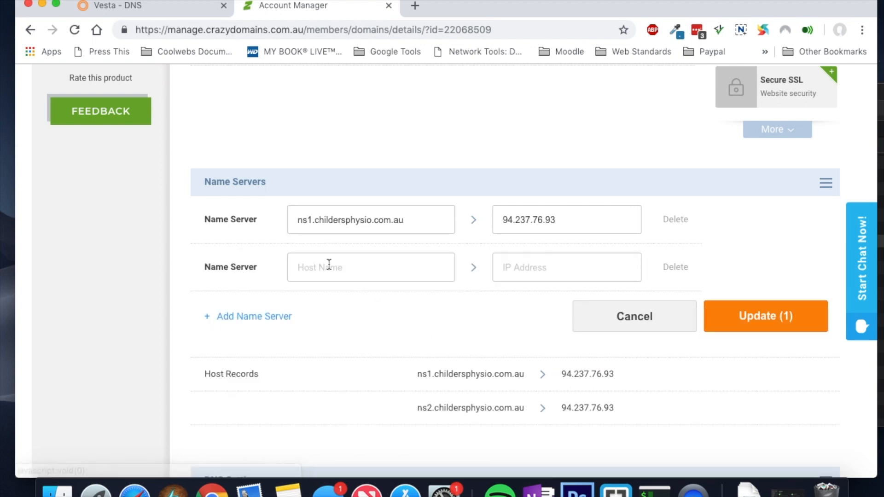
{"action": "left_click_drag", "start_coordinate": [402, 221], "coordinate": [283, 225]}
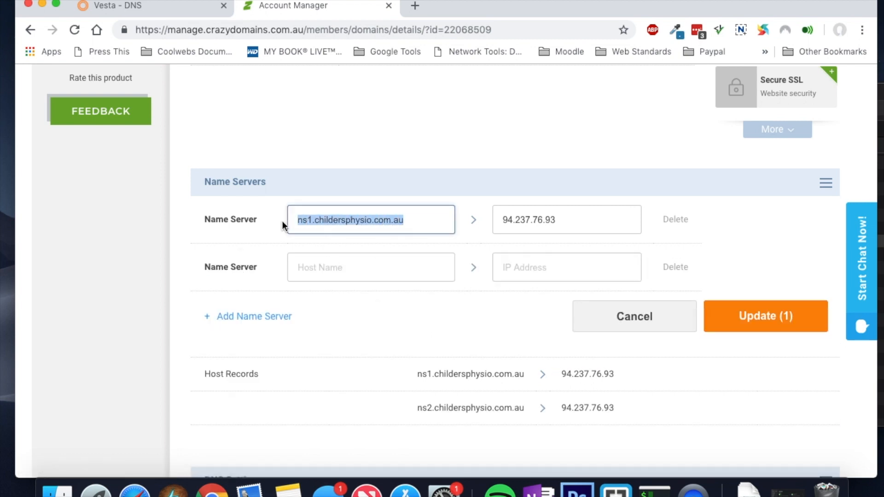
{"action": "key", "text": "super+c"}
{"action": "left_click", "coordinate": [339, 262]}
{"action": "key", "text": "super+v"}
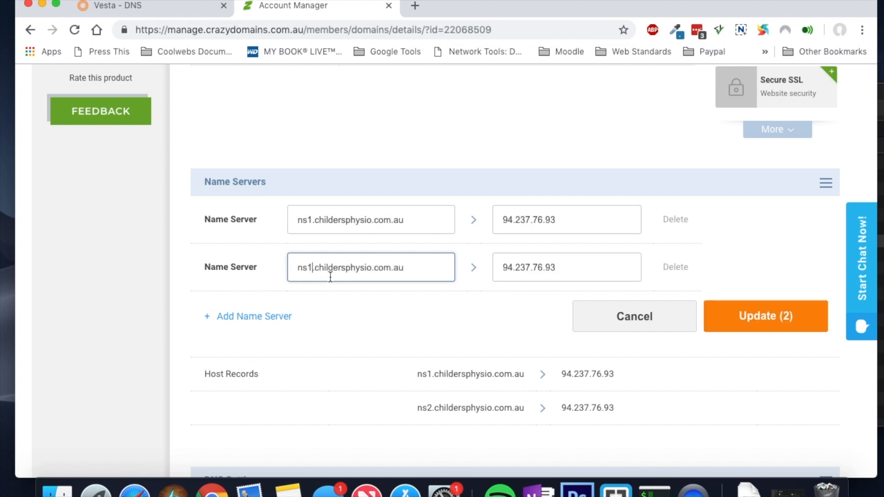
{"action": "key", "text": "BackSpace"}
{"action": "type", "text": "2"}
{"action": "left_click", "coordinate": [768, 322]}
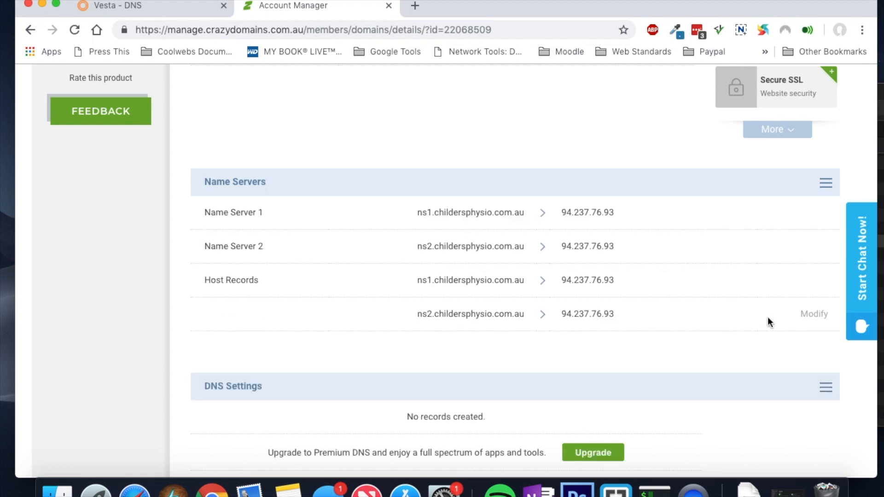
{"action": "scroll", "coordinate": [768, 317], "scroll_direction": "down", "scroll_amount": 3}
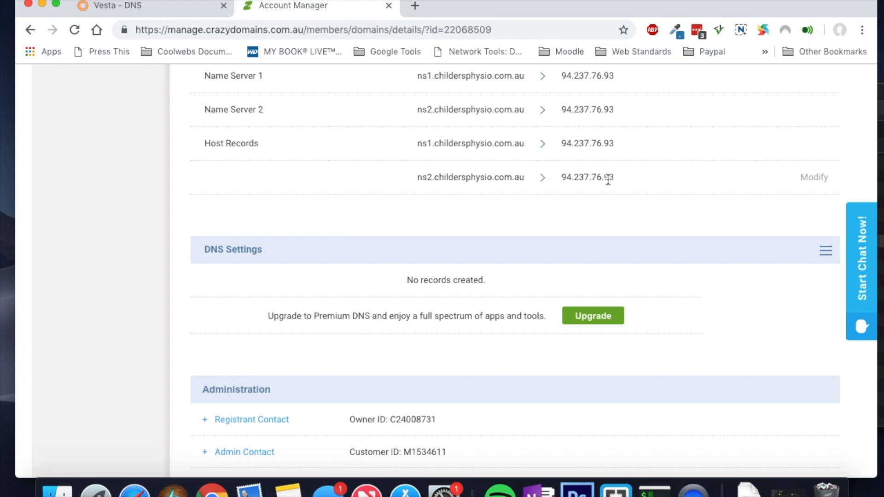
{"action": "left_click", "coordinate": [415, 6]}
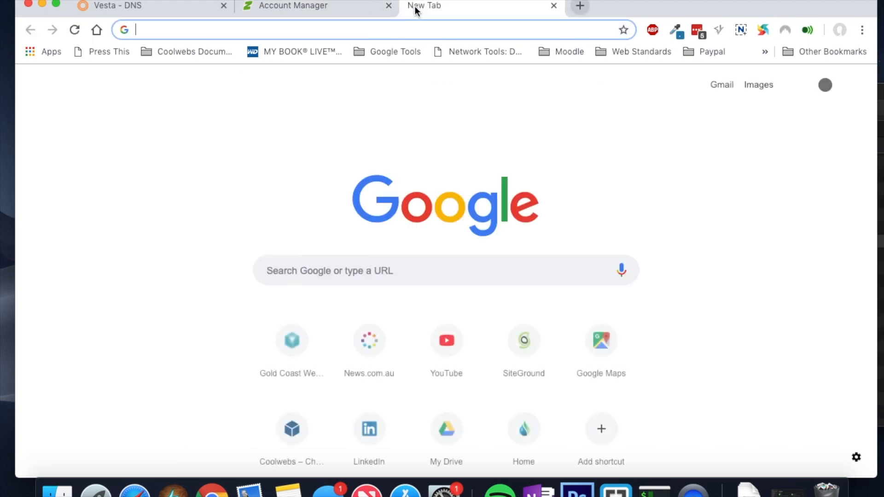
Step: Search Google for 'check dns records' and open the DNS Checker propagation tool result
{"action": "type", "text": "check n"}
{"action": "key", "text": "BackSpace"}
{"action": "type", "text": "dns c"}
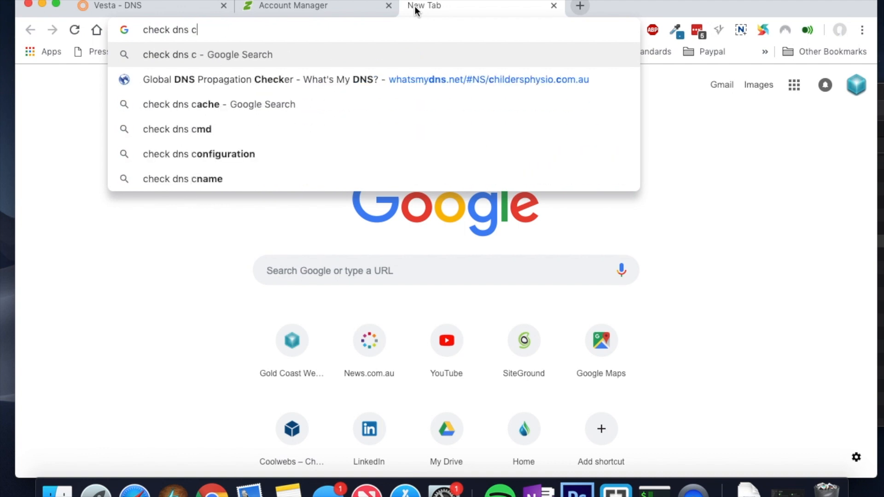
{"action": "key", "text": "BackSpace"}
{"action": "type", "text": "records"}
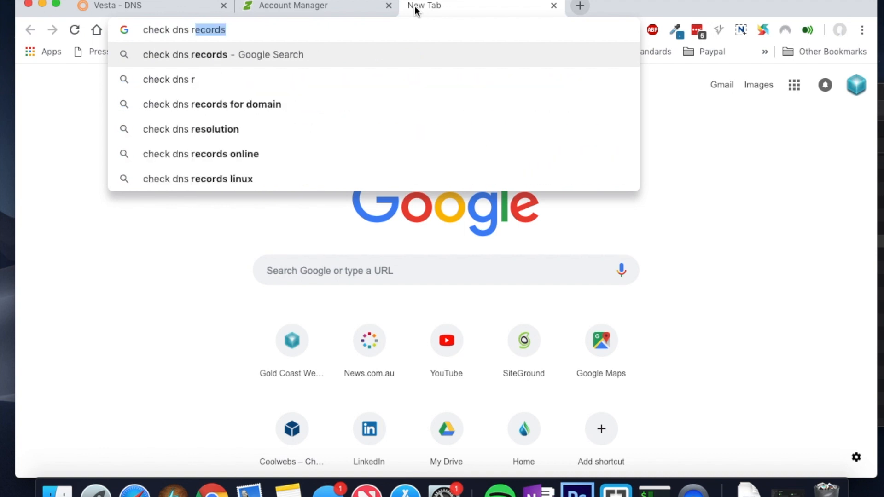
{"action": "key", "text": "Return"}
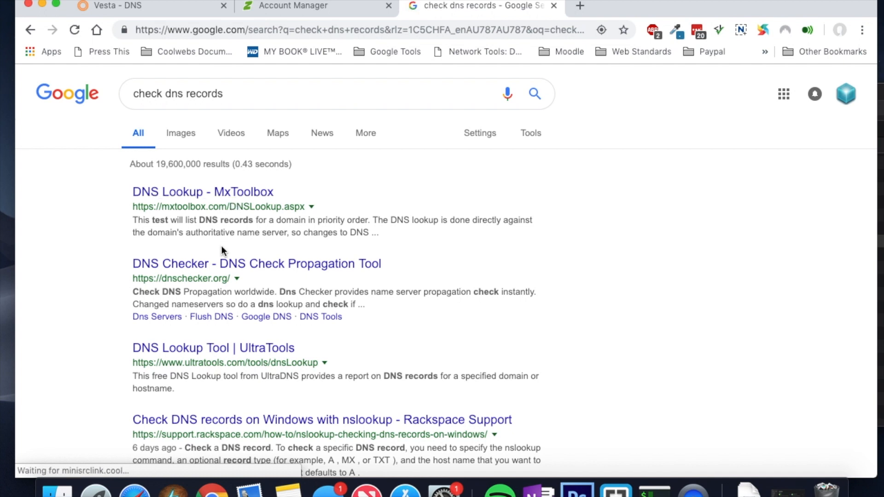
{"action": "left_click", "coordinate": [210, 267]}
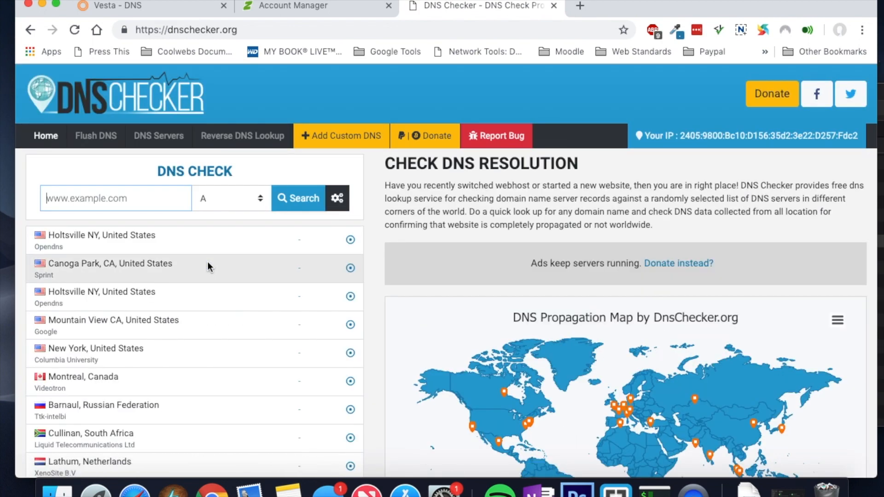
Step: Run a DNS Checker A-record lookup for childersphysio.com.au
{"action": "key", "text": "super+v"}
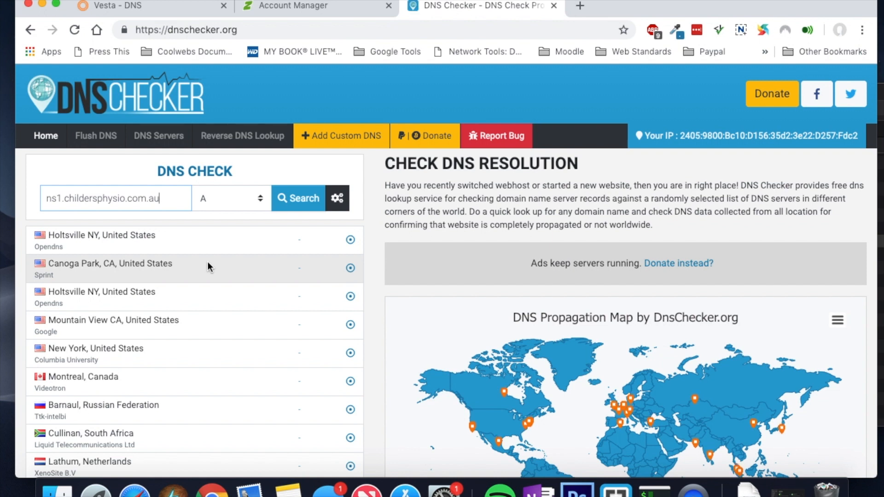
{"action": "key", "text": "BackSpace"}
{"action": "key", "text": "BackSpace"}
{"action": "key", "text": "BackSpace"}
{"action": "key", "text": "BackSpace"}
{"action": "left_click", "coordinate": [308, 208]}
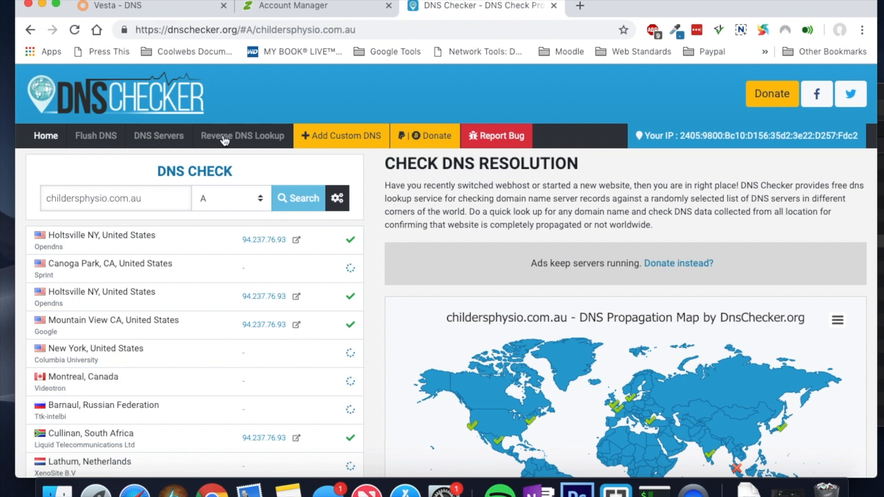
Step: Compare the lookup results against Vesta's DNS records, then open a blank new tab
{"action": "left_click", "coordinate": [154, 9]}
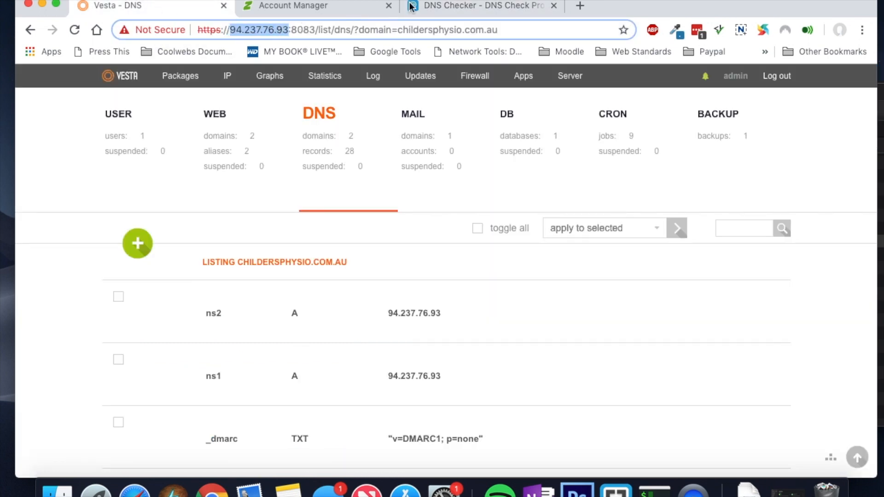
{"action": "left_click", "coordinate": [462, 8]}
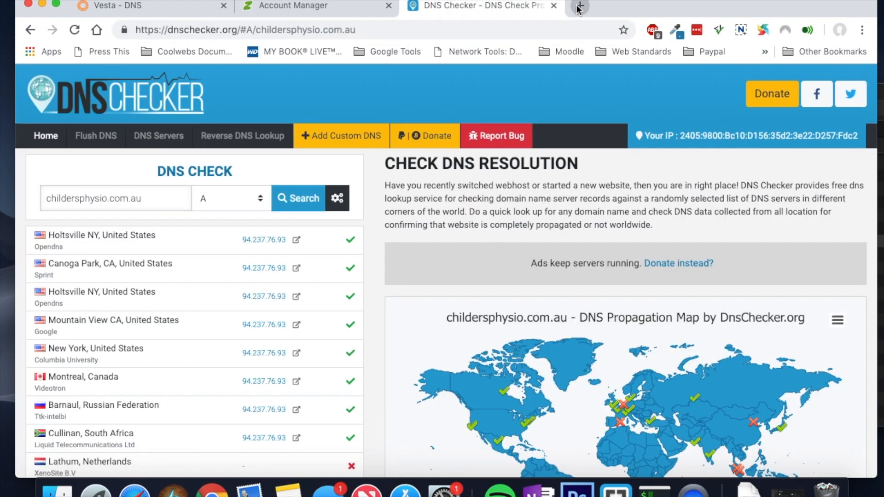
{"action": "left_click", "coordinate": [579, 7]}
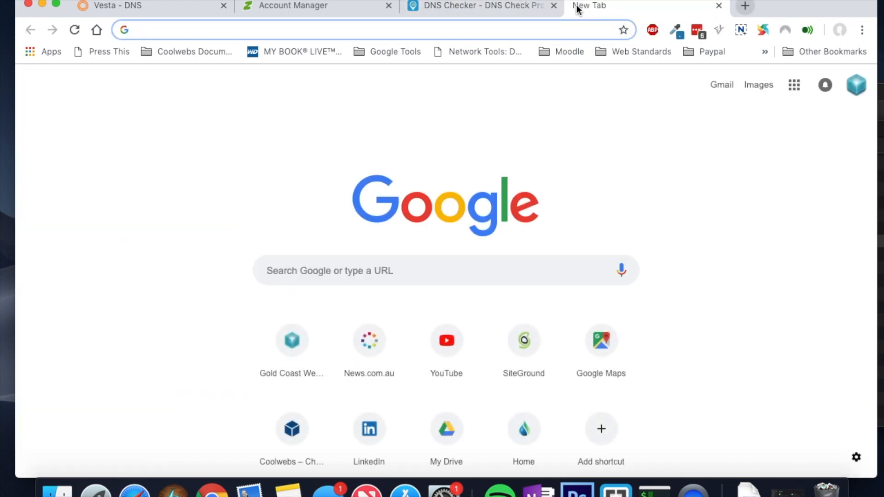
Step: Load childersphysio.com.au in the new tab, trimming the pasted 'ns1.' prefix from the address
{"action": "key", "text": "super+v"}
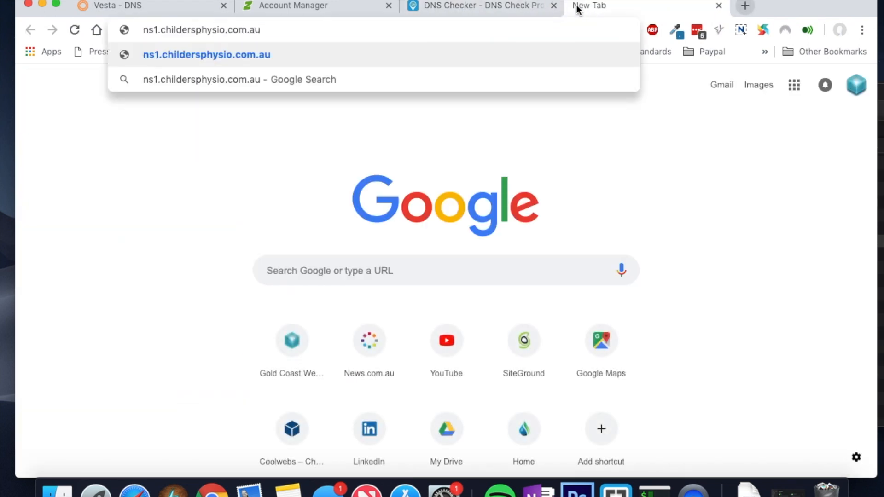
{"action": "left_click_drag", "start_coordinate": [160, 30], "coordinate": [125, 34]}
{"action": "key", "text": "BackSpace"}
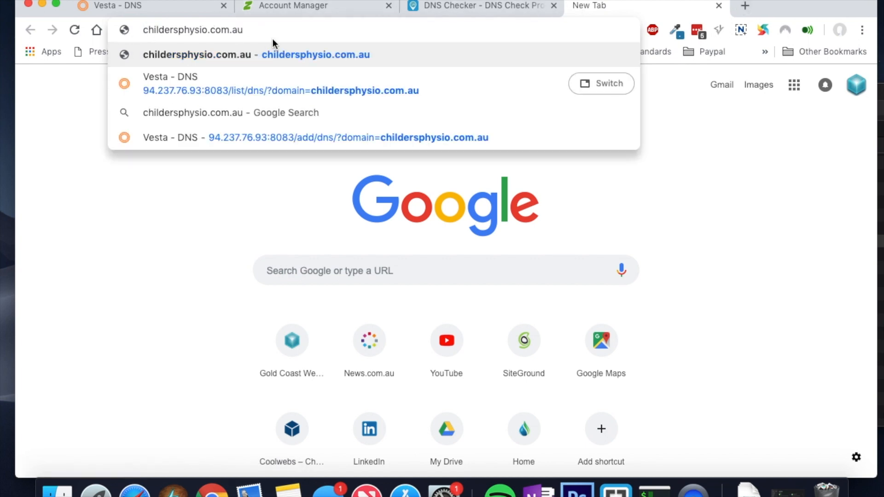
{"action": "key", "text": "Return"}
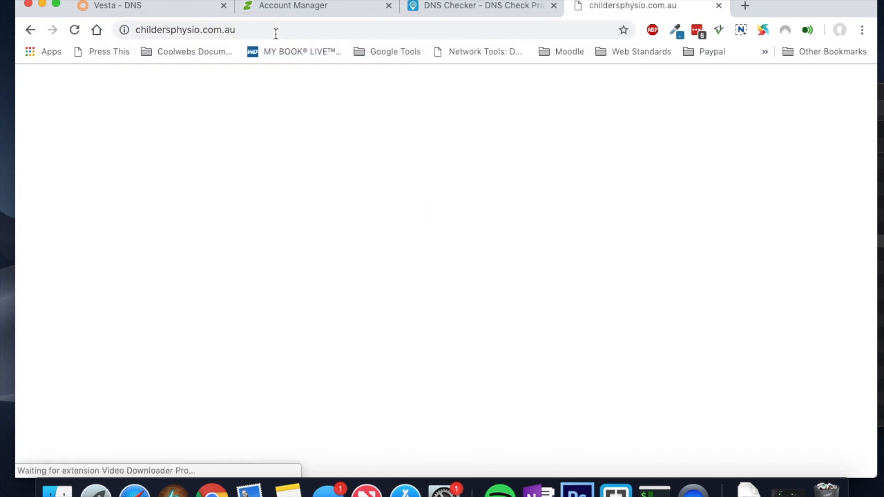
{"action": "left_click", "coordinate": [136, 31]}
{"action": "left_click", "coordinate": [137, 30]}
{"action": "left_click", "coordinate": [136, 31]}
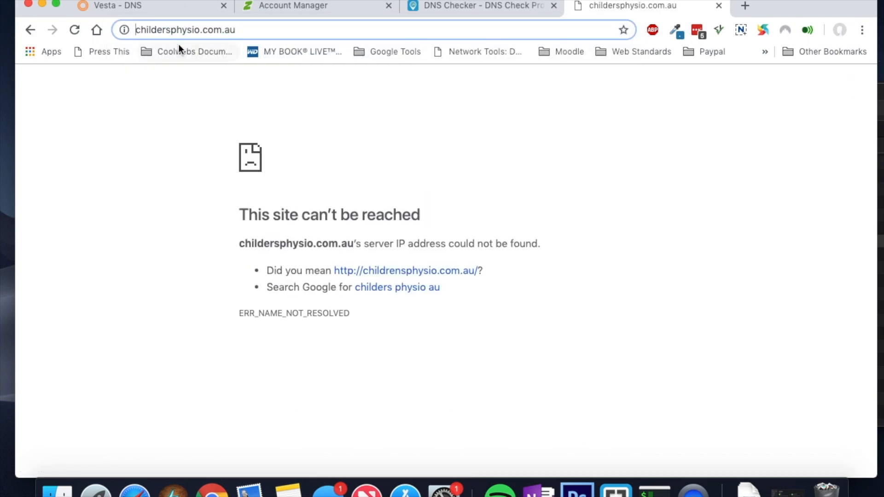
{"action": "type", "text": "https://"}
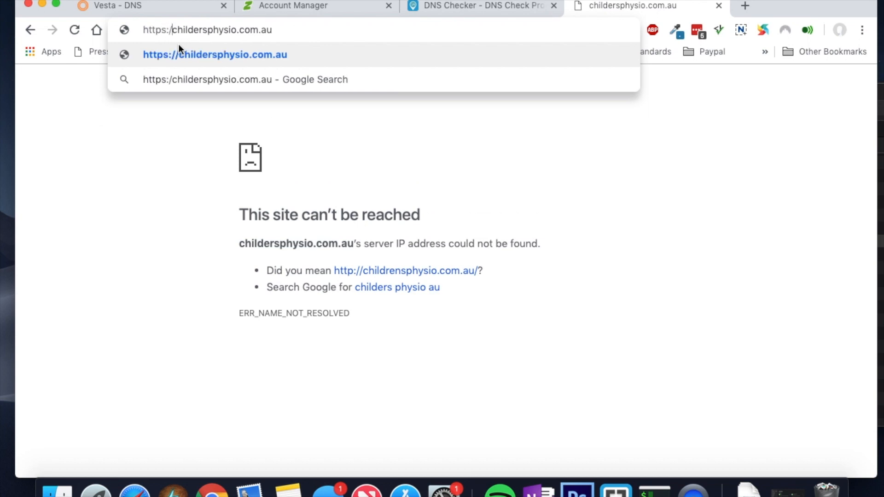
{"action": "key", "text": "Return"}
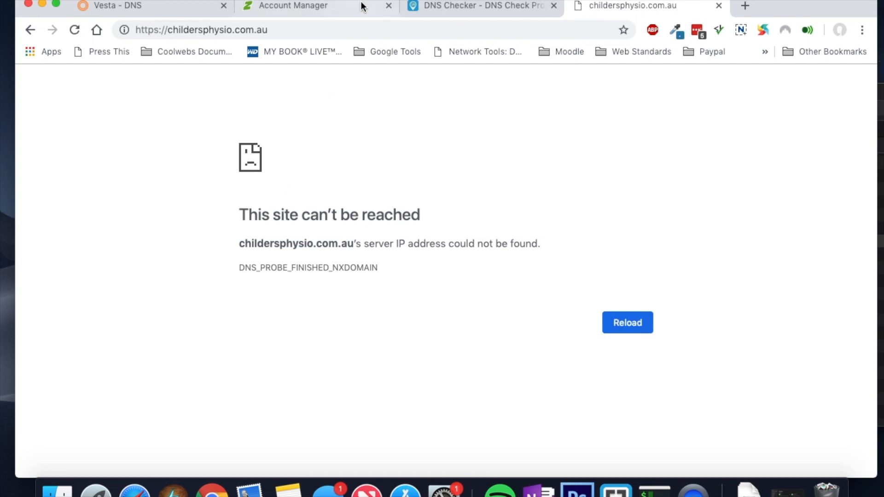
{"action": "left_click", "coordinate": [327, 6]}
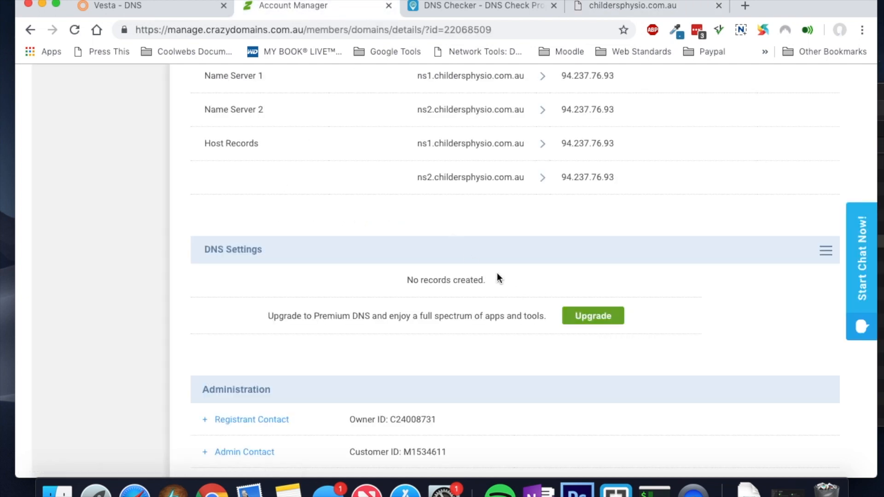
Step: Add a Crazy Domains A record for childersphysio.com.au using the Vesta server IP 94.237.76.93
{"action": "left_click", "coordinate": [826, 253]}
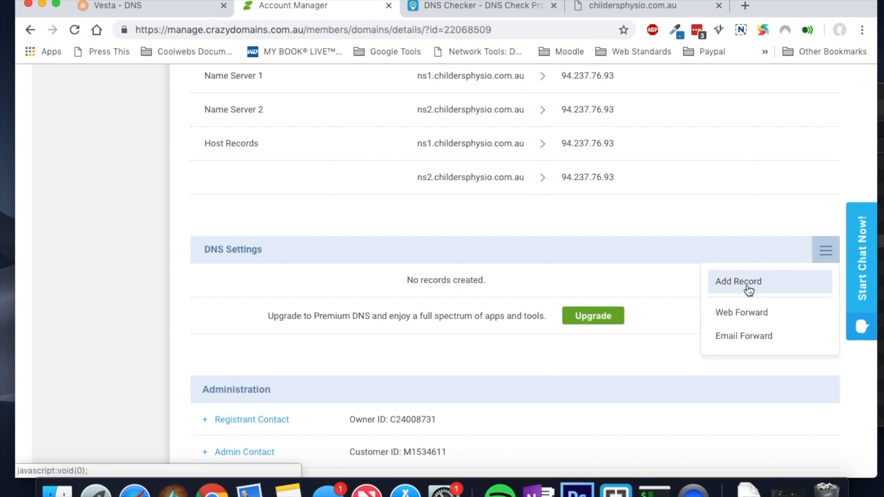
{"action": "left_click", "coordinate": [749, 288]}
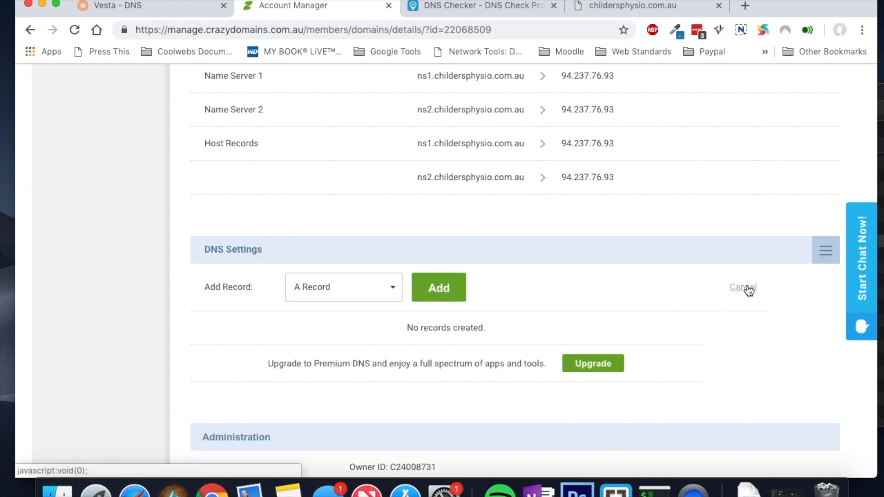
{"action": "left_click", "coordinate": [439, 290]}
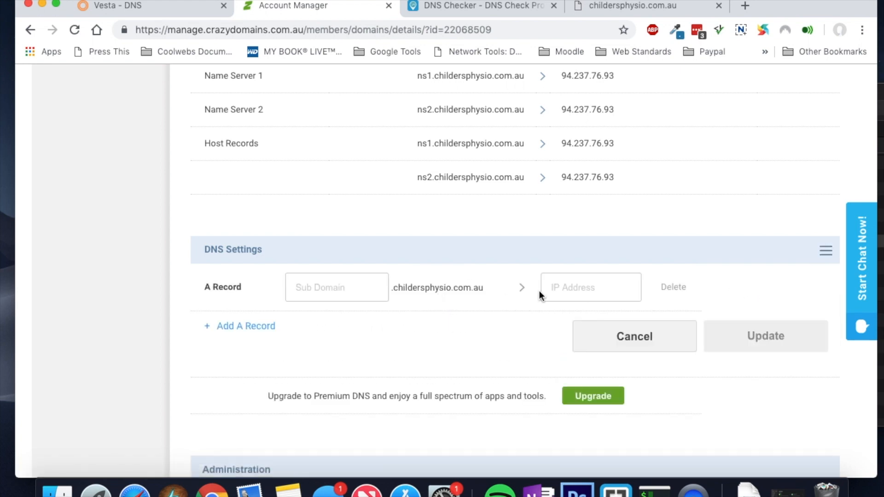
{"action": "left_click", "coordinate": [567, 288]}
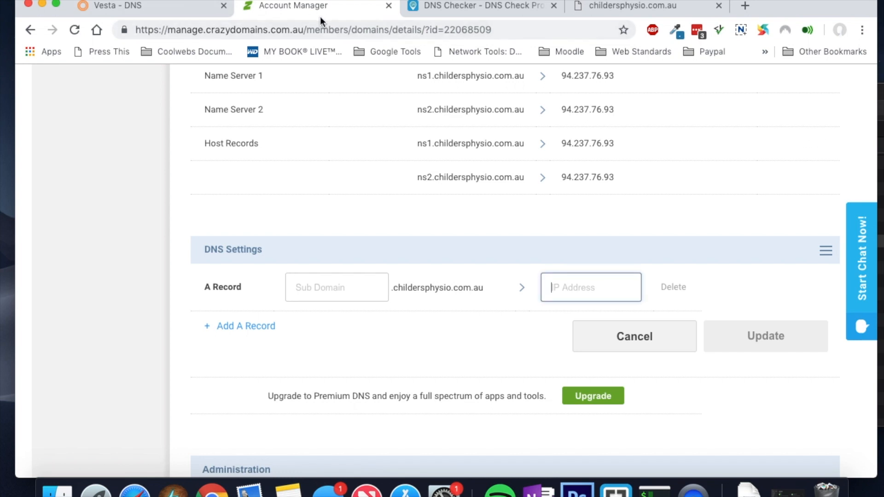
{"action": "left_click", "coordinate": [174, 7]}
{"action": "left_click_drag", "start_coordinate": [230, 30], "coordinate": [289, 30]}
{"action": "key", "text": "super+c"}
{"action": "left_click", "coordinate": [294, 5]}
{"action": "key", "text": "super+v"}
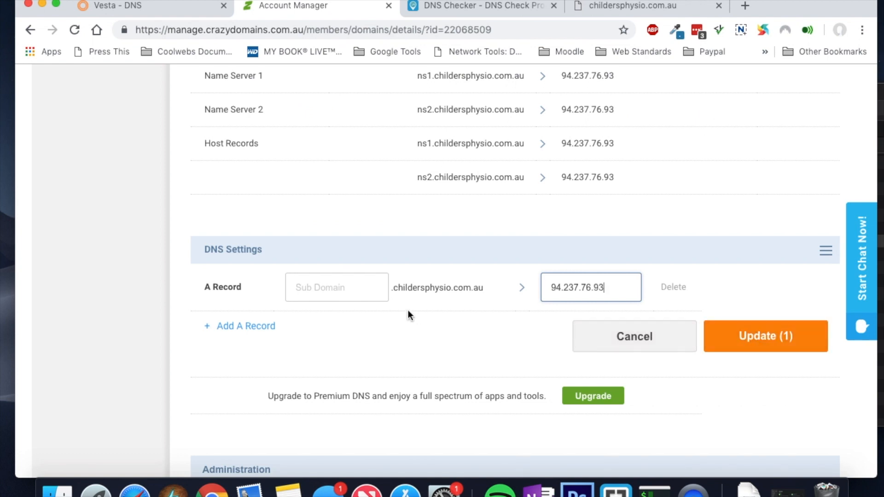
{"action": "left_click", "coordinate": [758, 333]}
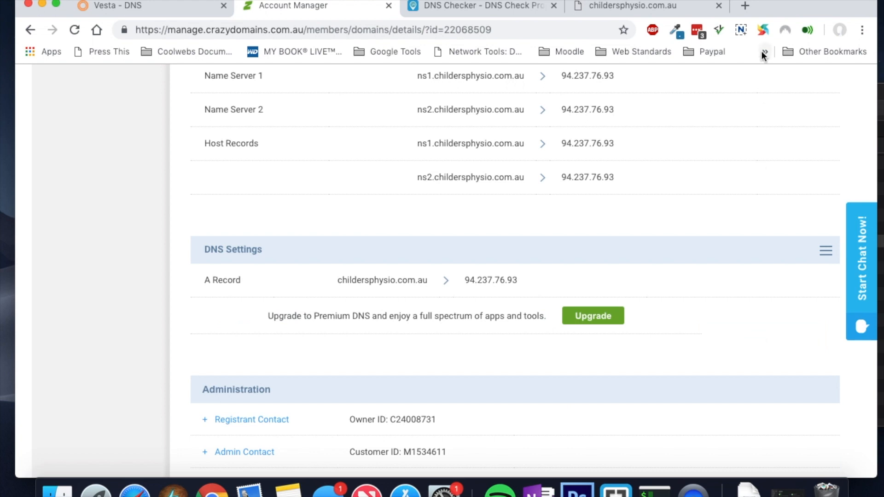
{"action": "left_click", "coordinate": [635, 6]}
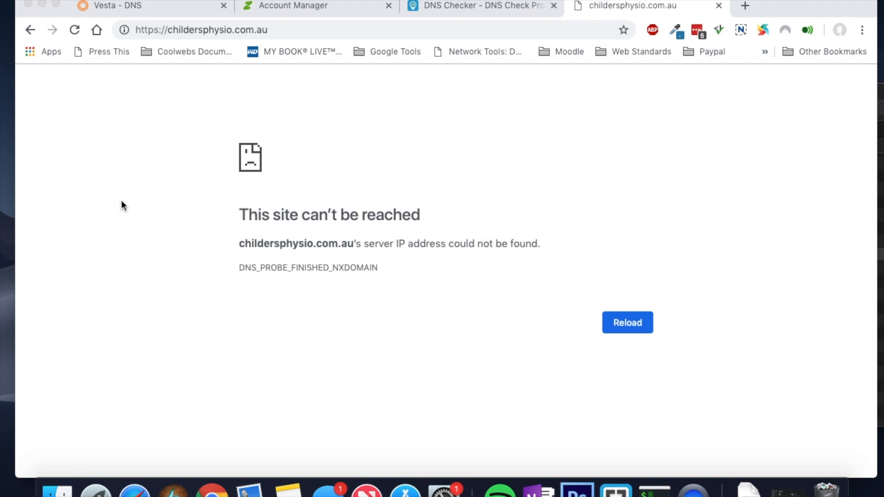
Step: Review Vesta's DNS records and DNS Checker's NS results, both still showing ns1/ns2.domain.tld
{"action": "left_click", "coordinate": [173, 9]}
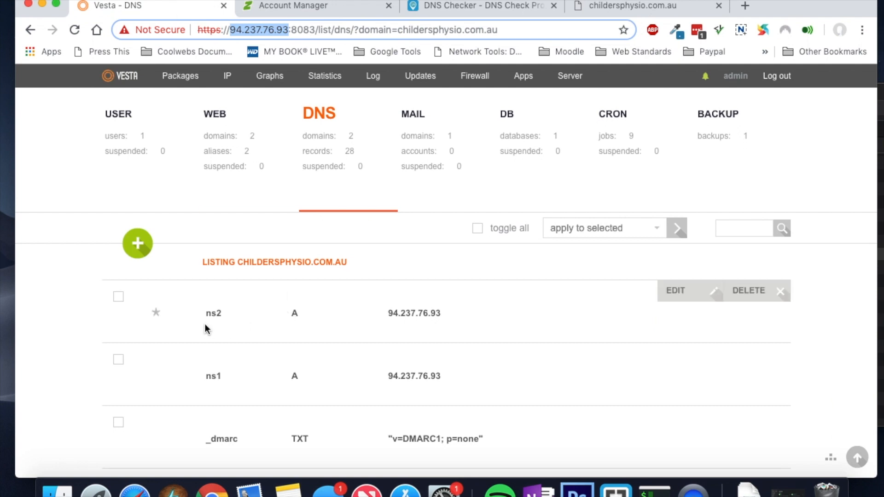
{"action": "scroll", "coordinate": [245, 366], "scroll_direction": "down", "scroll_amount": 5}
{"action": "scroll", "coordinate": [244, 366], "scroll_direction": "down", "scroll_amount": 10}
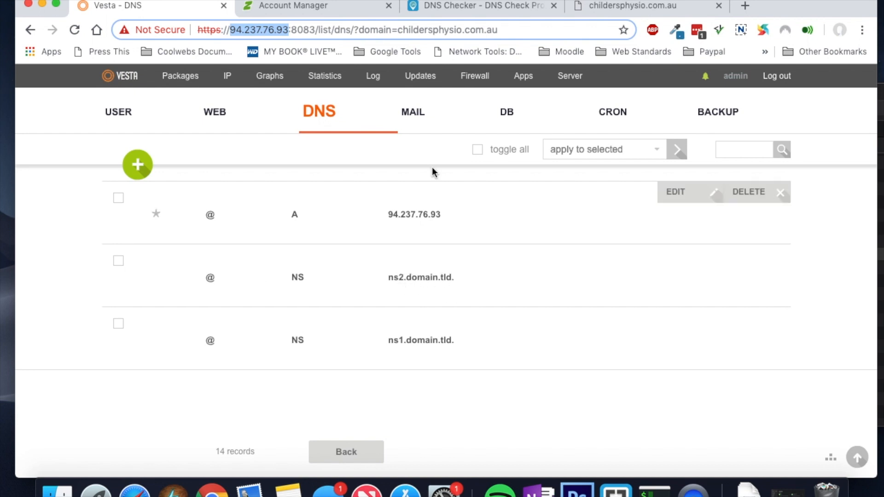
{"action": "left_click", "coordinate": [443, 10]}
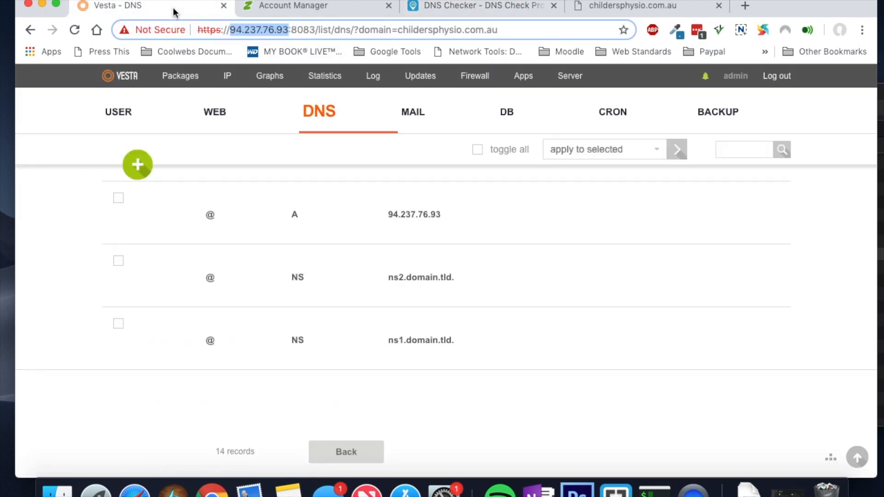
{"action": "left_click", "coordinate": [178, 10]}
{"action": "mouse_move", "coordinate": [316, 277]}
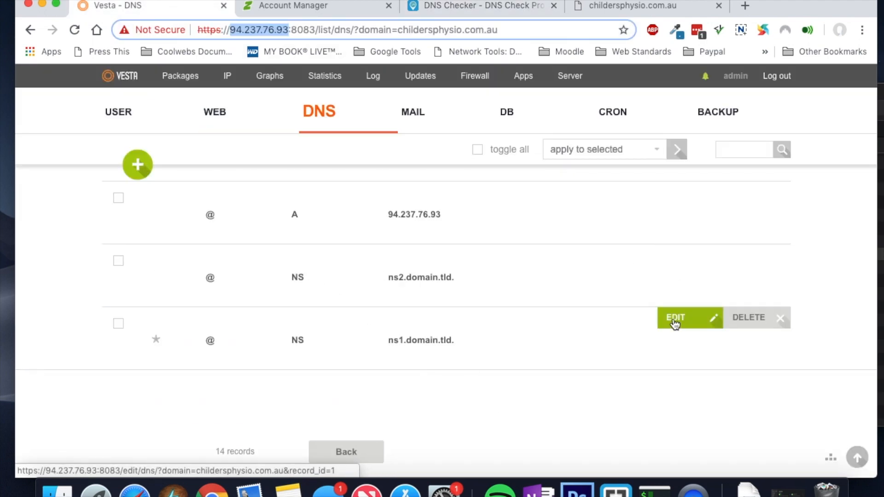
Step: Change the ns1.domain.tld. NS record's value to ns1.childersphysio.com.au, copied from the registrar page
{"action": "left_click", "coordinate": [675, 325]}
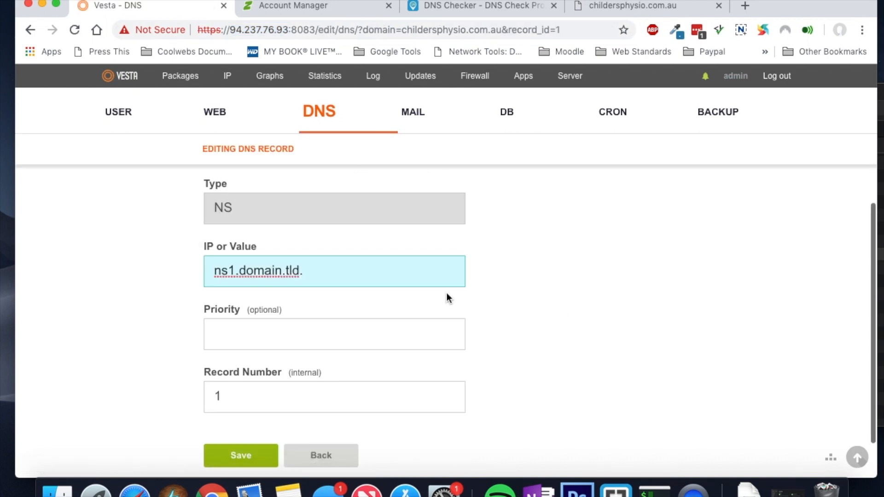
{"action": "left_click_drag", "start_coordinate": [306, 272], "coordinate": [243, 276]}
{"action": "key", "text": "super+v"}
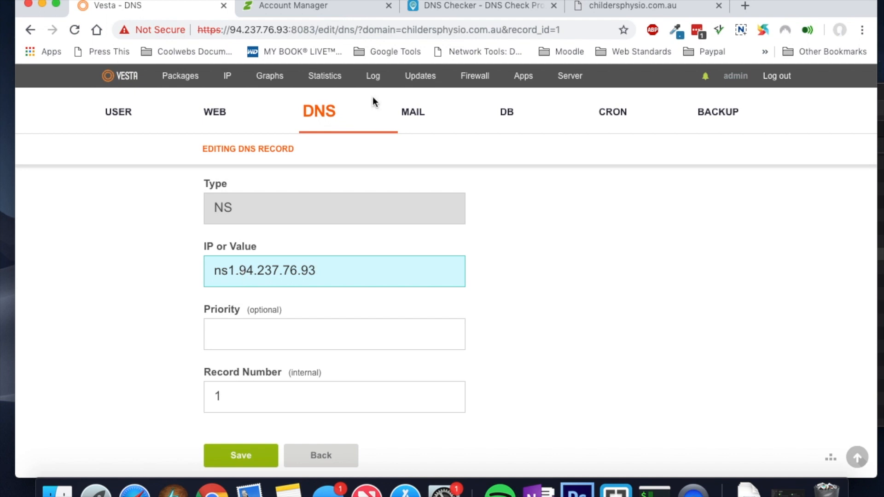
{"action": "left_click", "coordinate": [353, 10]}
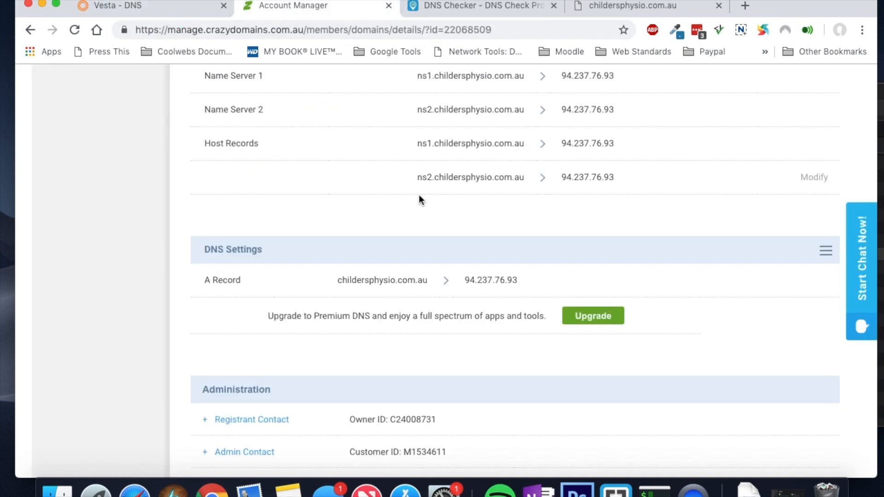
{"action": "left_click_drag", "start_coordinate": [430, 280], "coordinate": [340, 281]}
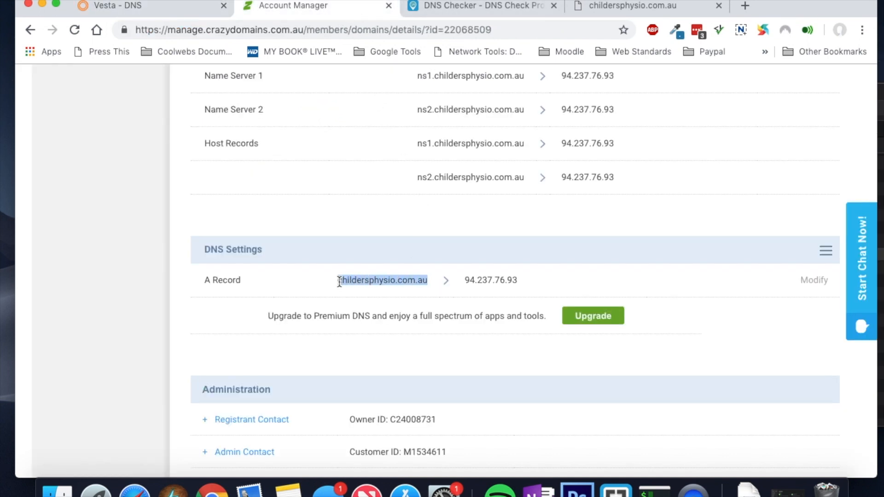
{"action": "left_click", "coordinate": [155, 8]}
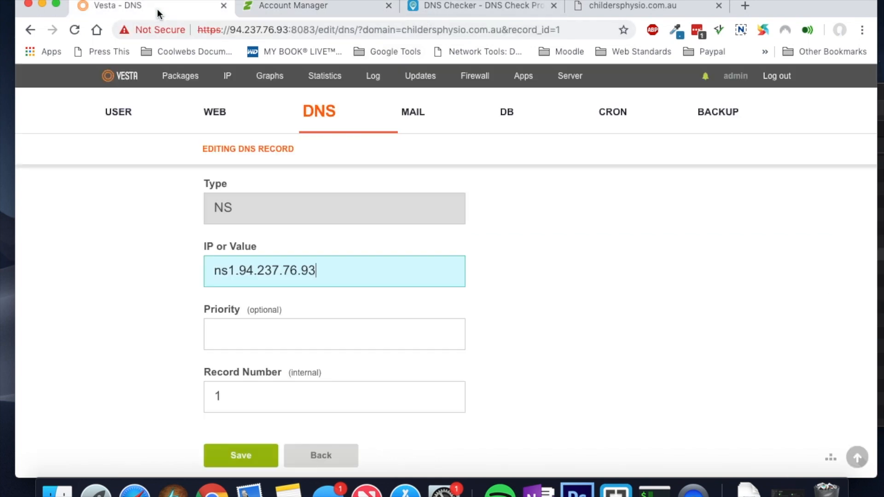
{"action": "left_click_drag", "start_coordinate": [315, 266], "coordinate": [237, 271]}
{"action": "key", "text": "super+v"}
{"action": "key", "text": "BackSpace"}
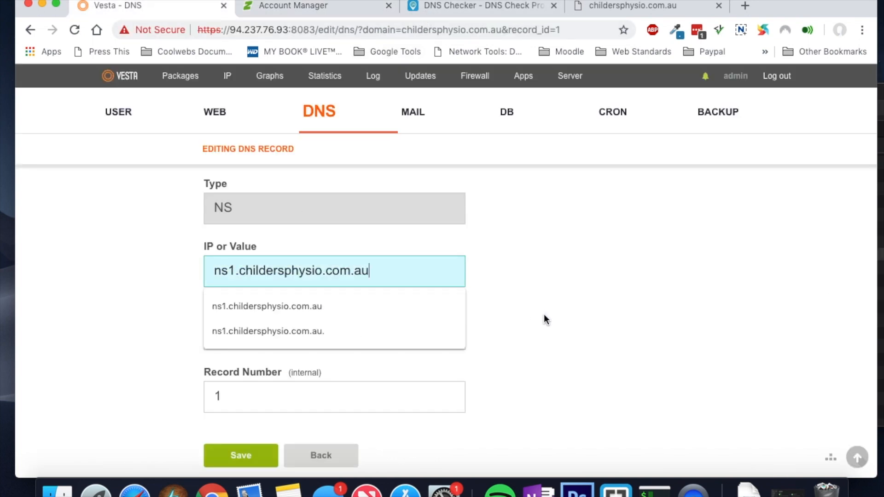
{"action": "left_click", "coordinate": [543, 314]}
{"action": "left_click", "coordinate": [247, 456]}
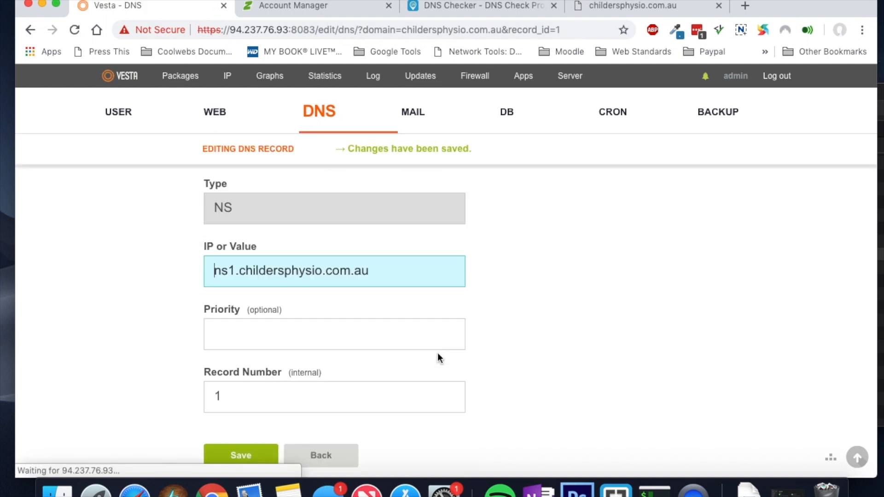
{"action": "scroll", "coordinate": [437, 353], "scroll_direction": "up", "scroll_amount": 3}
{"action": "scroll", "coordinate": [438, 353], "scroll_direction": "up", "scroll_amount": 3}
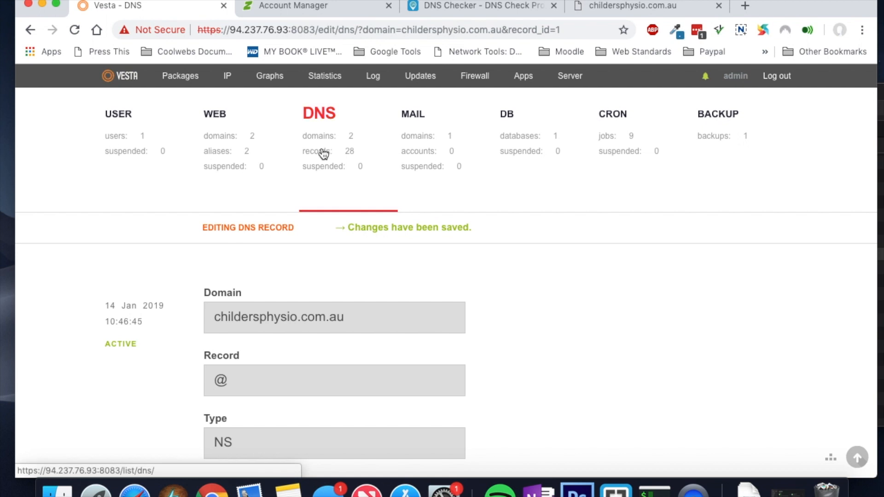
Step: Edit the childersphysio.com.au DNS domain so its SOA reads ns1.childersphysio.com.au, and save
{"action": "left_click", "coordinate": [327, 149]}
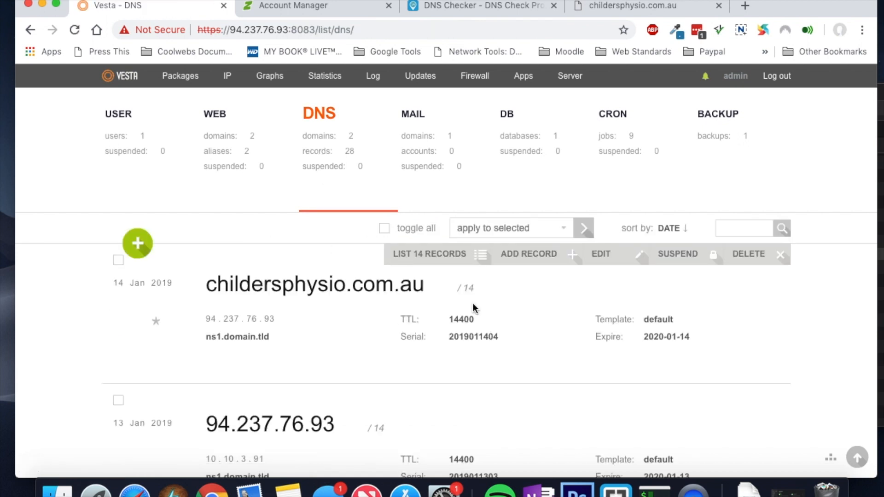
{"action": "left_click", "coordinate": [607, 256]}
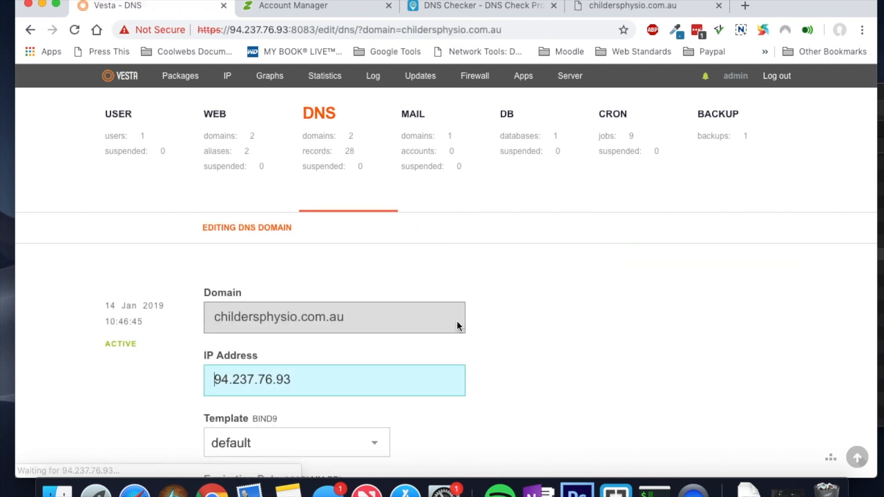
{"action": "scroll", "coordinate": [509, 345], "scroll_direction": "down", "scroll_amount": 6}
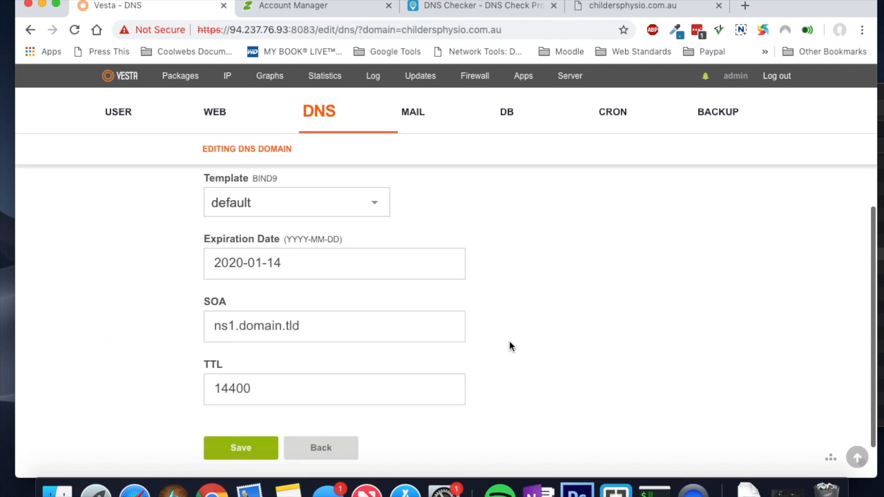
{"action": "left_click_drag", "start_coordinate": [325, 279], "coordinate": [242, 280]}
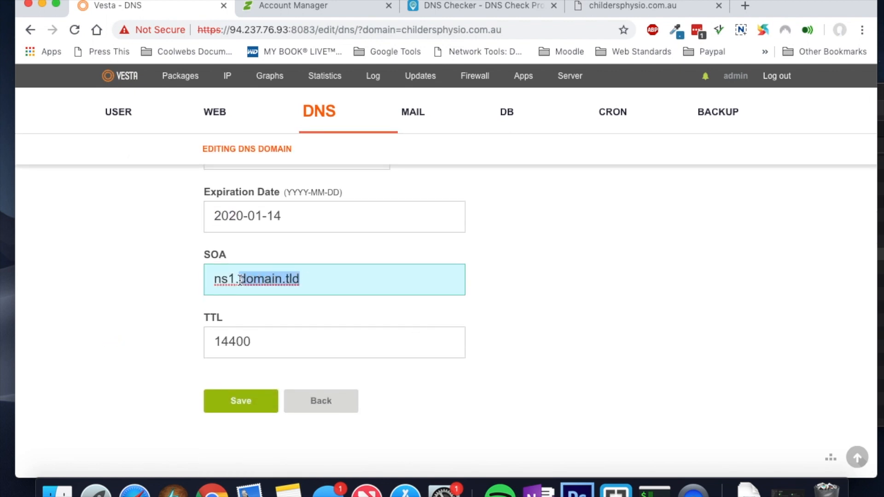
{"action": "key", "text": "super+v"}
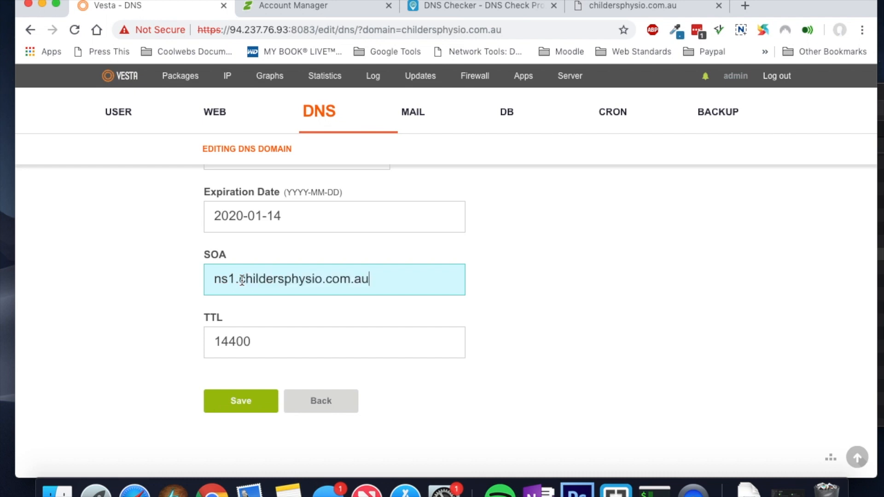
{"action": "left_click", "coordinate": [258, 405]}
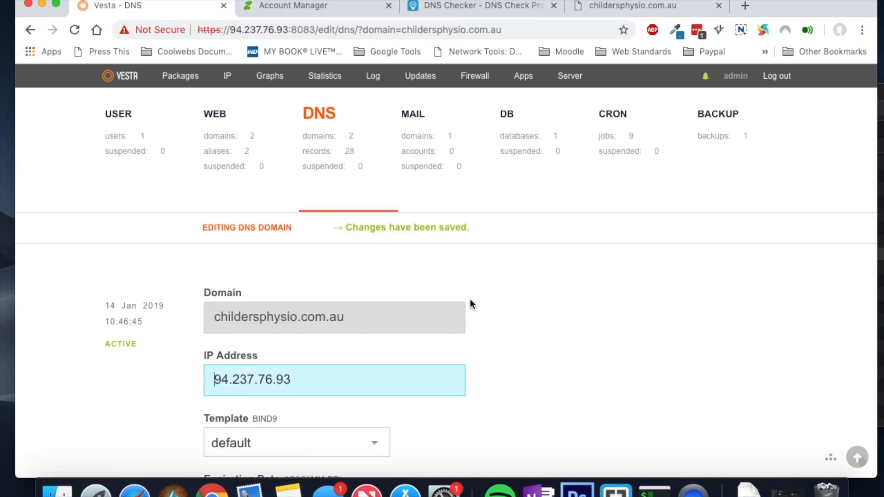
{"action": "scroll", "coordinate": [470, 299], "scroll_direction": "down", "scroll_amount": 5}
{"action": "scroll", "coordinate": [471, 304], "scroll_direction": "up", "scroll_amount": 5}
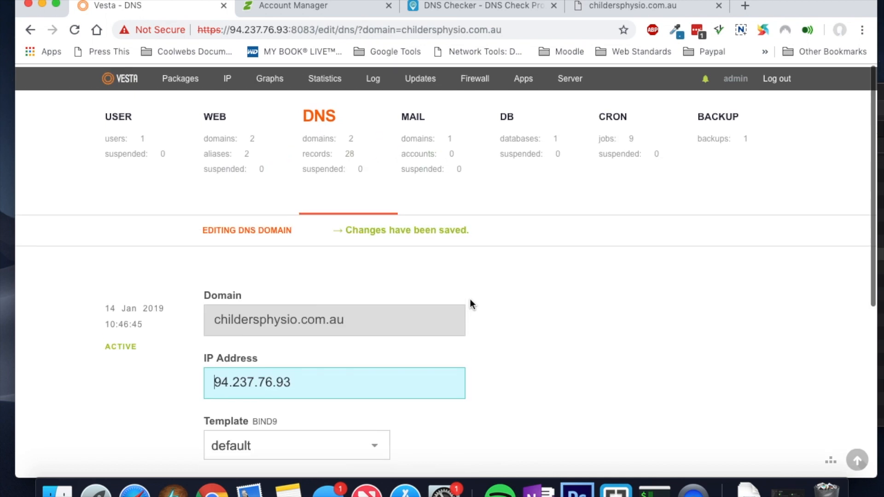
Step: Change the ns2.domain.tld. NS record's value to ns2.childersphysio.com.au and save it
{"action": "left_click", "coordinate": [324, 144]}
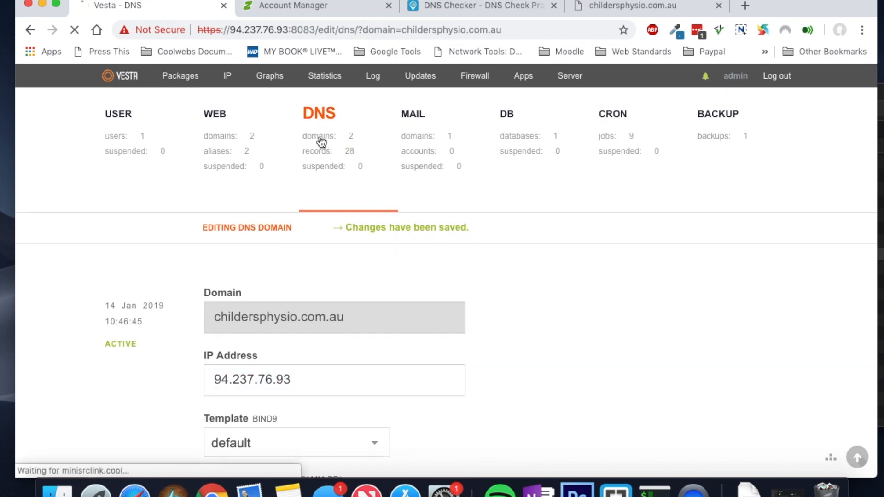
{"action": "left_click", "coordinate": [443, 258]}
{"action": "scroll", "coordinate": [402, 331], "scroll_direction": "down", "scroll_amount": 15}
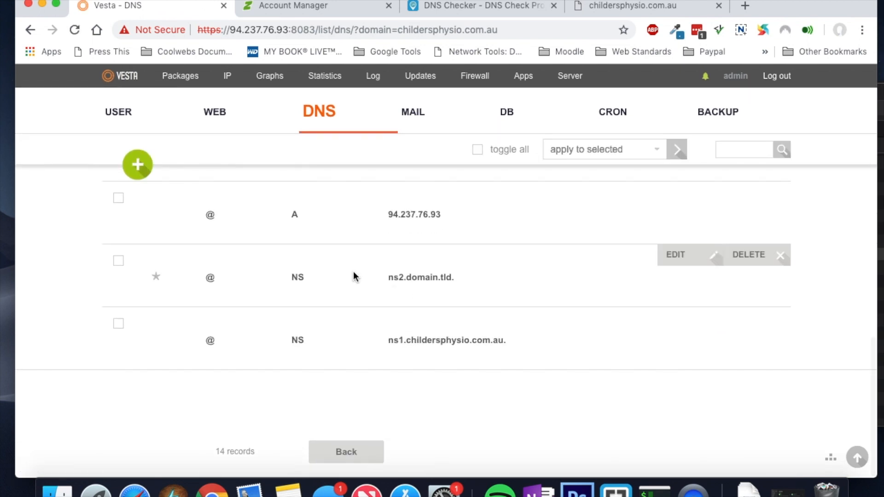
{"action": "left_click", "coordinate": [669, 263]}
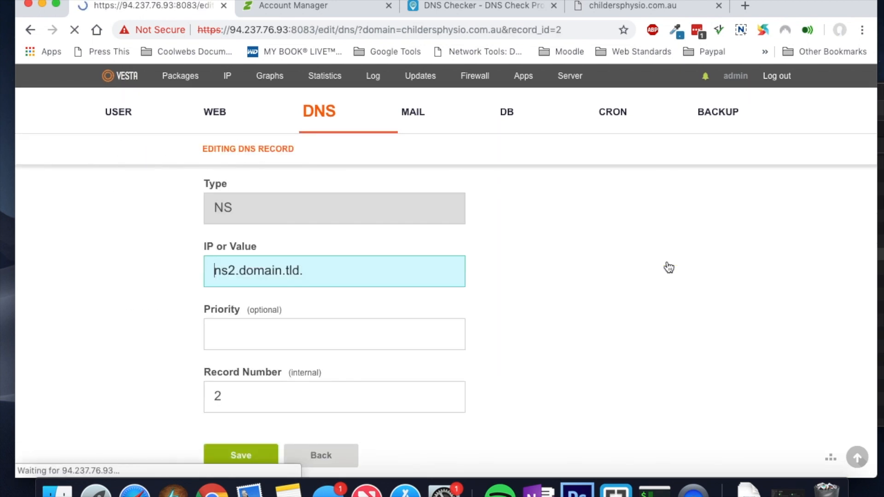
{"action": "left_click_drag", "start_coordinate": [306, 271], "coordinate": [240, 272]}
{"action": "key", "text": "super+v"}
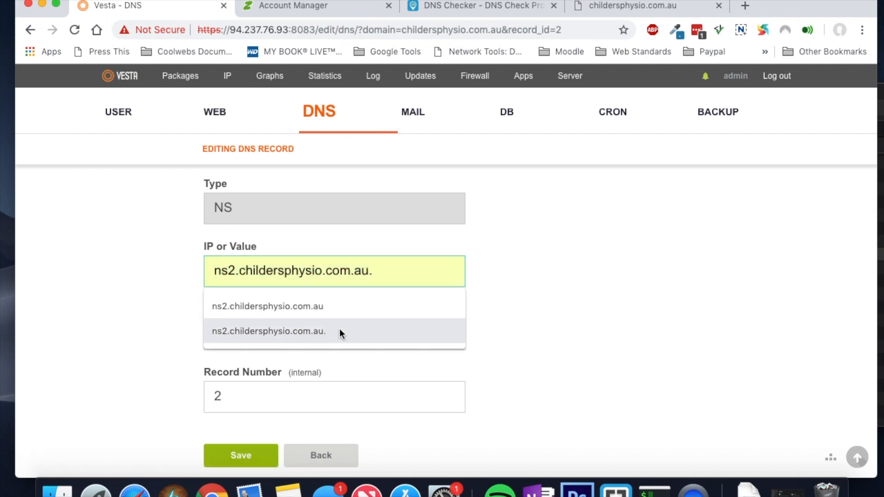
{"action": "left_click", "coordinate": [535, 297]}
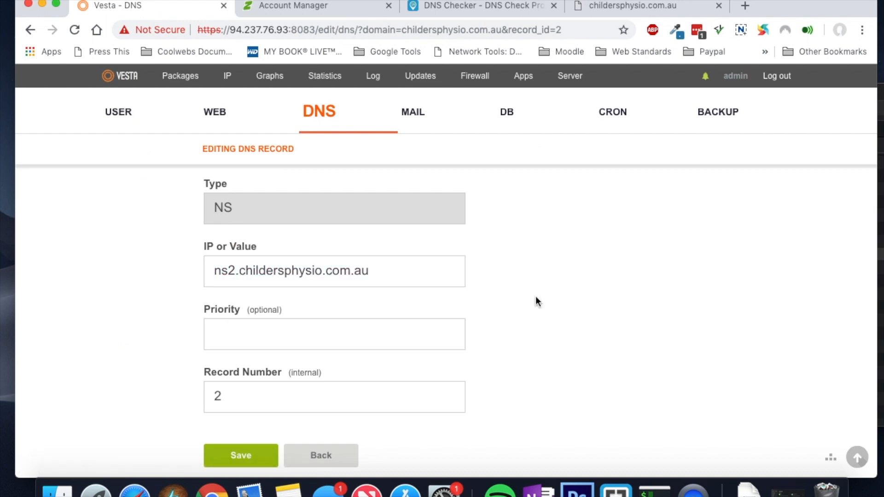
{"action": "left_click", "coordinate": [241, 456]}
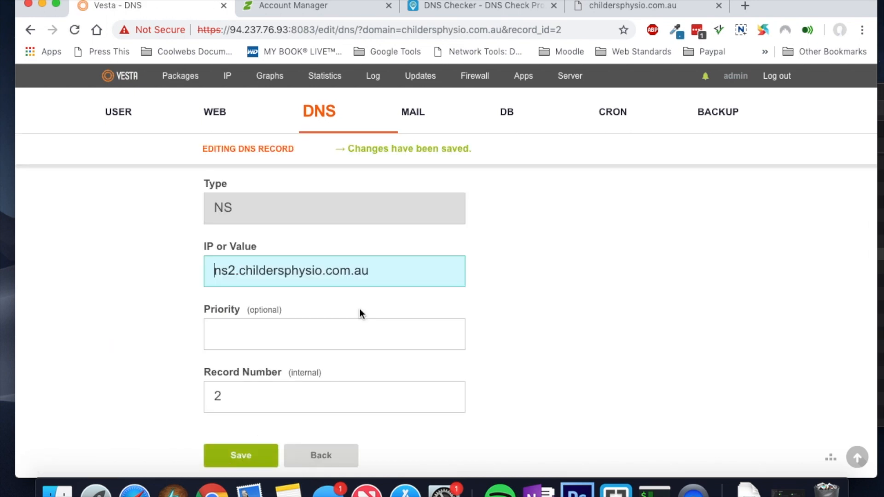
{"action": "scroll", "coordinate": [360, 308], "scroll_direction": "up", "scroll_amount": 5}
Step: List all 14 childersphysio.com.au records to verify both NS entries
{"action": "left_click", "coordinate": [318, 148]}
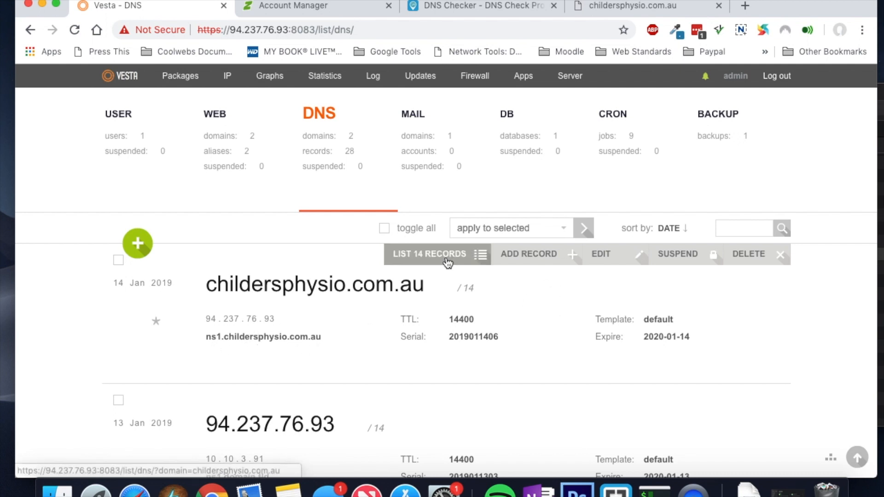
{"action": "left_click", "coordinate": [430, 254]}
{"action": "scroll", "coordinate": [468, 321], "scroll_direction": "down", "scroll_amount": 15}
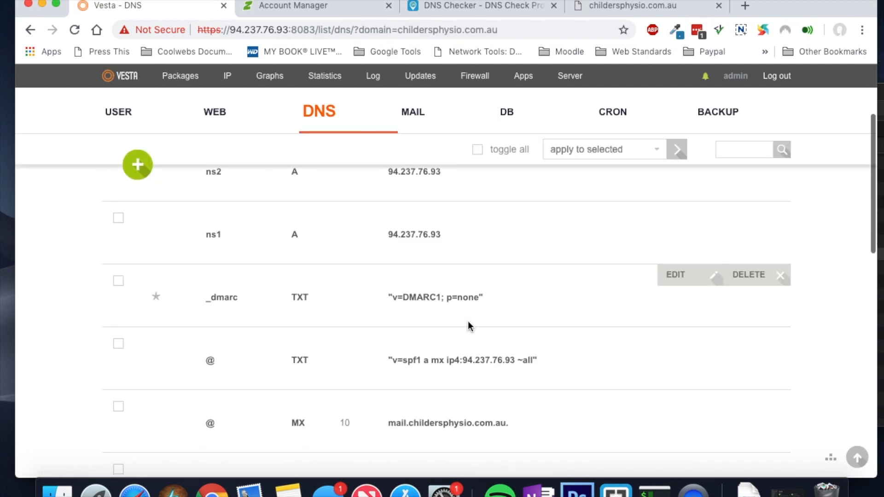
{"action": "scroll", "coordinate": [468, 322], "scroll_direction": "down", "scroll_amount": 3}
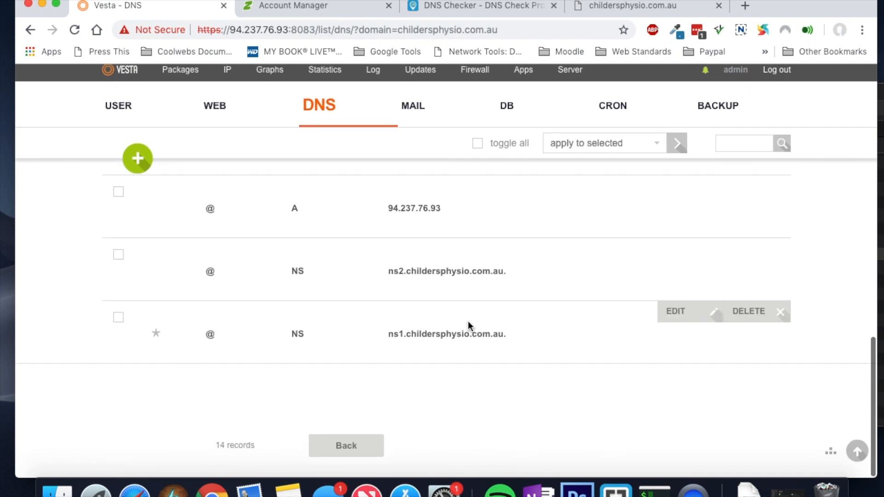
{"action": "scroll", "coordinate": [427, 304], "scroll_direction": "up", "scroll_amount": 15}
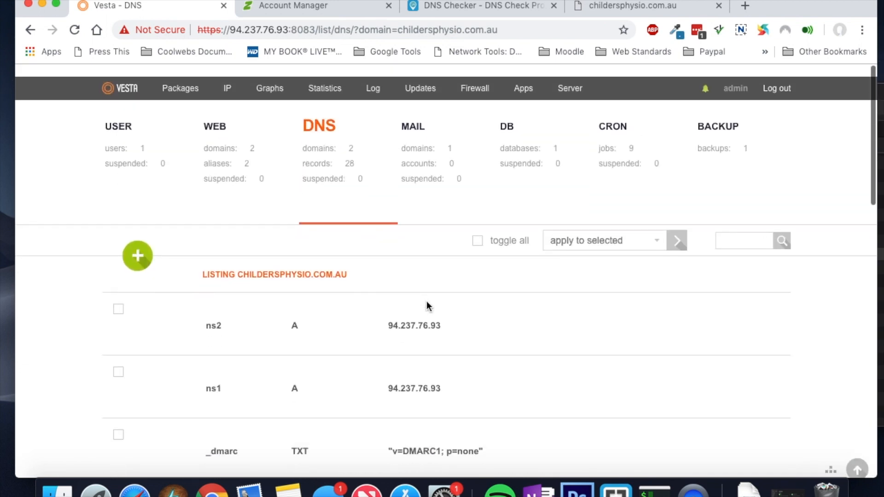
Step: Tick SSL Support and Lets Encrypt Support on the childersphysio.com.au web domain and save
{"action": "left_click", "coordinate": [217, 122]}
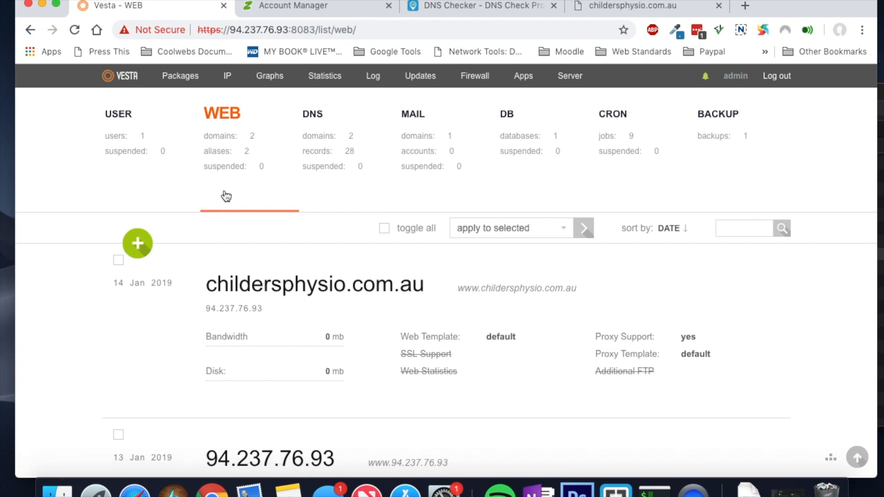
{"action": "mouse_move", "coordinate": [377, 335]}
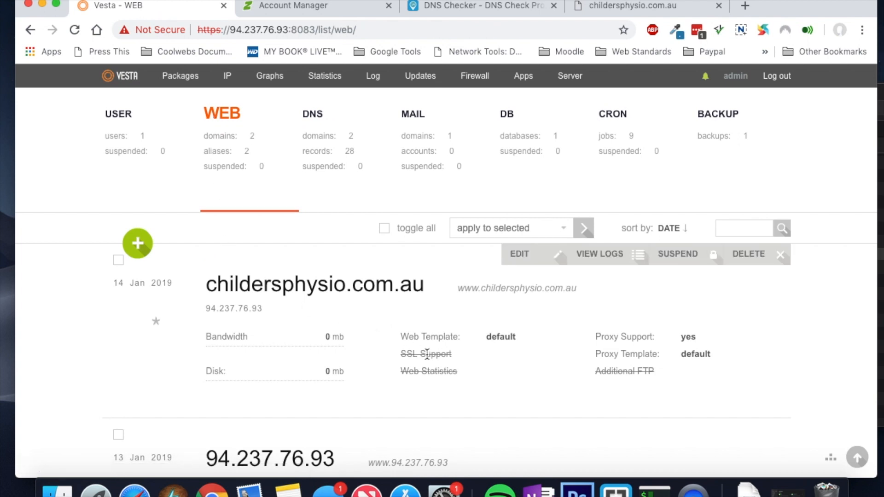
{"action": "left_click", "coordinate": [515, 263]}
{"action": "scroll", "coordinate": [496, 294], "scroll_direction": "down", "scroll_amount": 10}
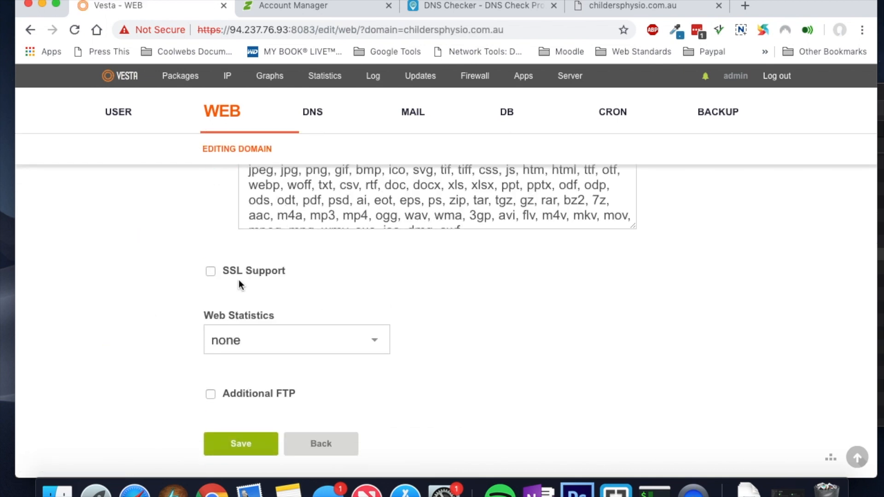
{"action": "left_click", "coordinate": [212, 274]}
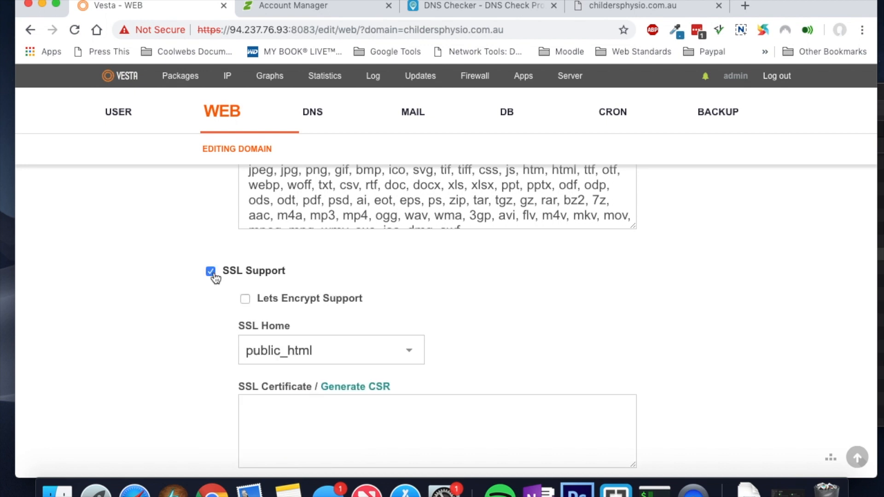
{"action": "left_click", "coordinate": [246, 300]}
{"action": "scroll", "coordinate": [460, 336], "scroll_direction": "down", "scroll_amount": 6}
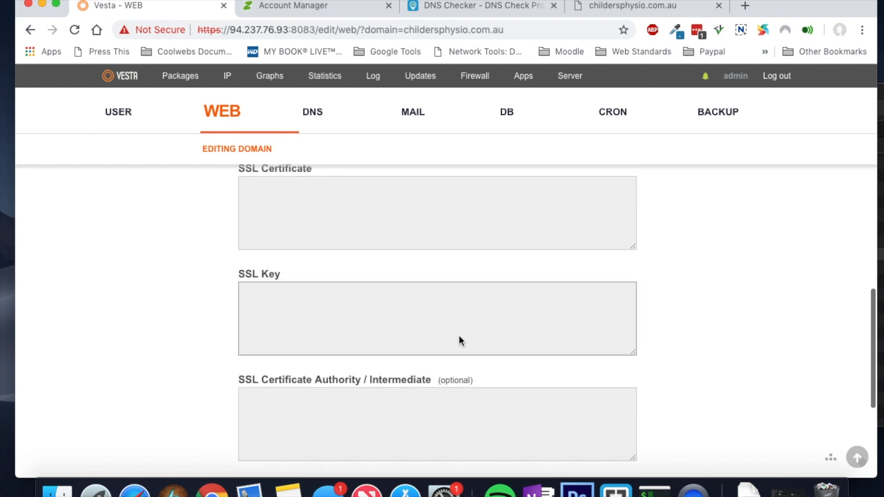
{"action": "scroll", "coordinate": [573, 378], "scroll_direction": "down", "scroll_amount": 3}
{"action": "scroll", "coordinate": [471, 397], "scroll_direction": "down", "scroll_amount": 1}
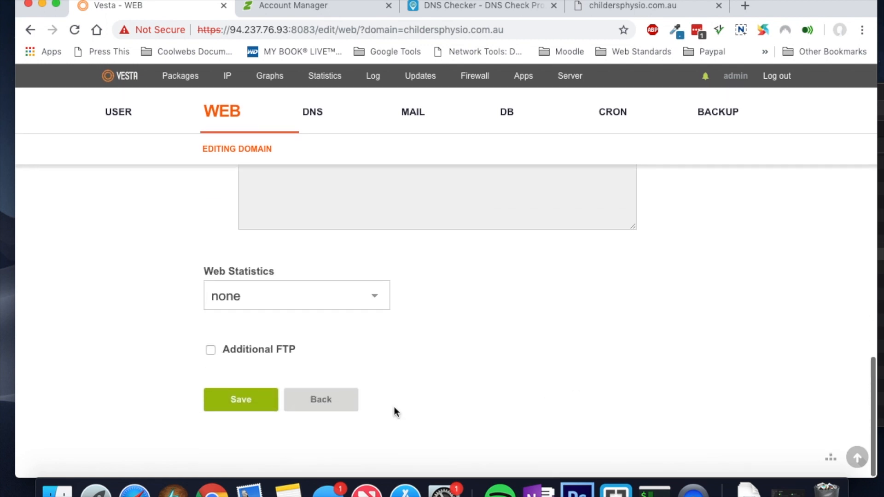
{"action": "left_click", "coordinate": [259, 401]}
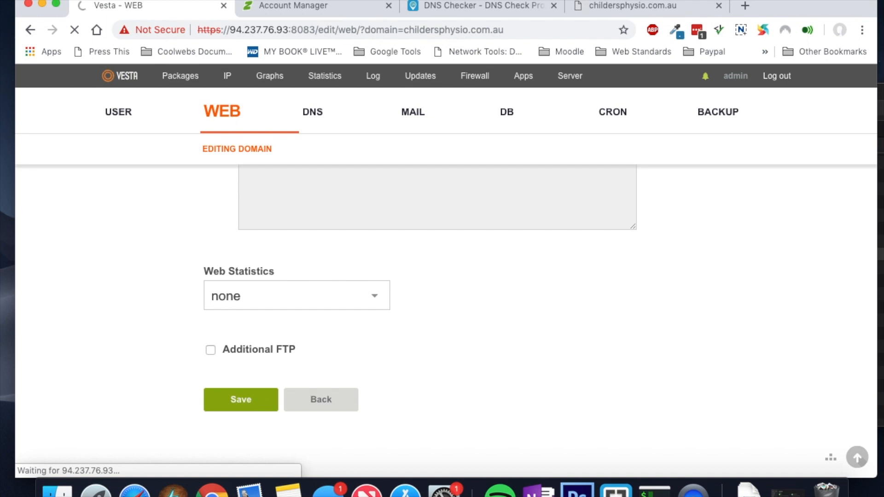
{"action": "left_click", "coordinate": [457, 7]}
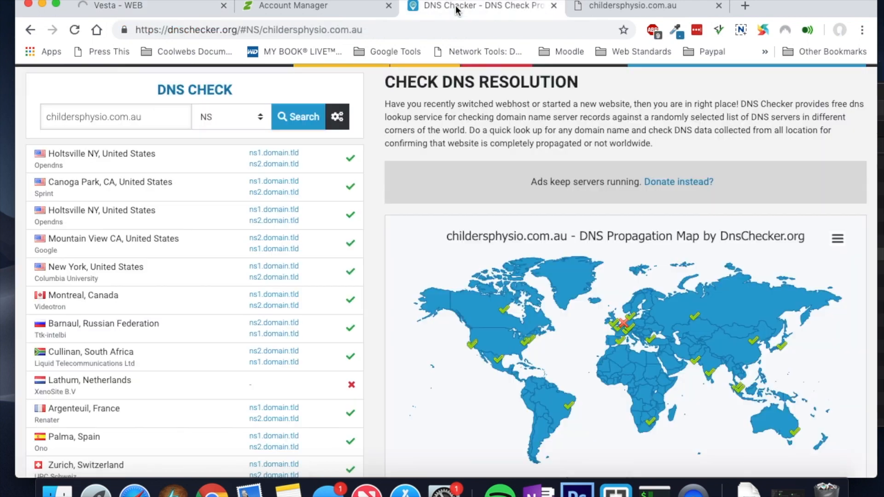
Step: Rerun DNS Checker's NS lookup for childersphysio.com.au and scan the updated worldwide results
{"action": "left_click", "coordinate": [290, 118]}
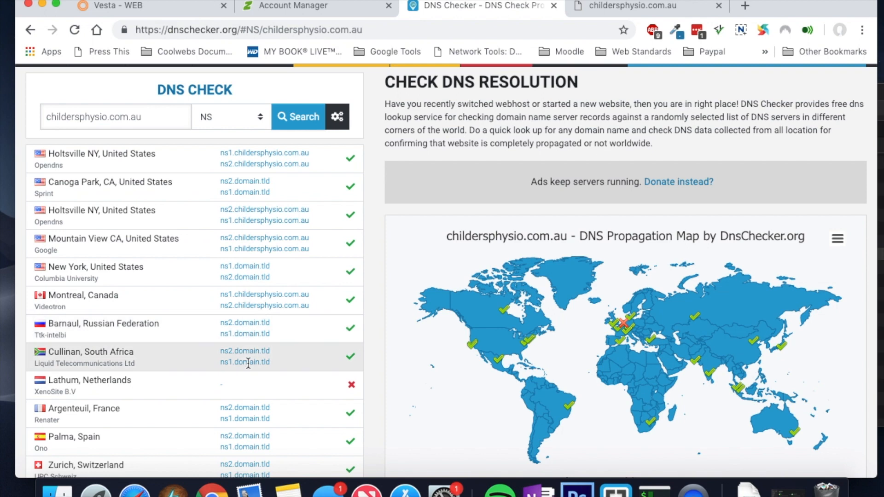
{"action": "scroll", "coordinate": [247, 395], "scroll_direction": "down", "scroll_amount": 5}
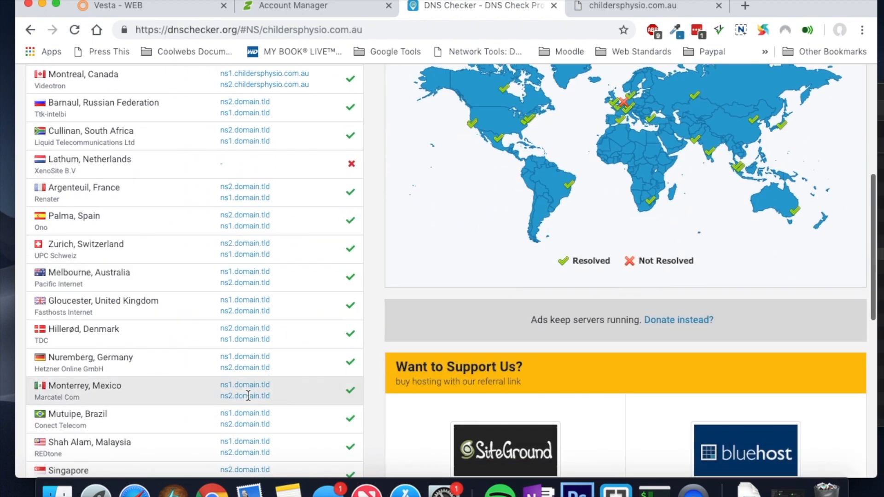
{"action": "scroll", "coordinate": [252, 271], "scroll_direction": "up", "scroll_amount": 4}
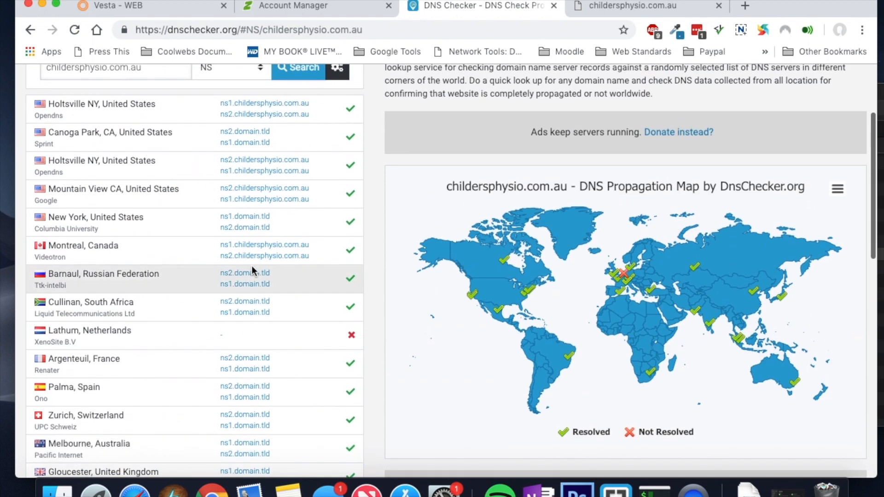
{"action": "scroll", "coordinate": [254, 148], "scroll_direction": "up", "scroll_amount": 2}
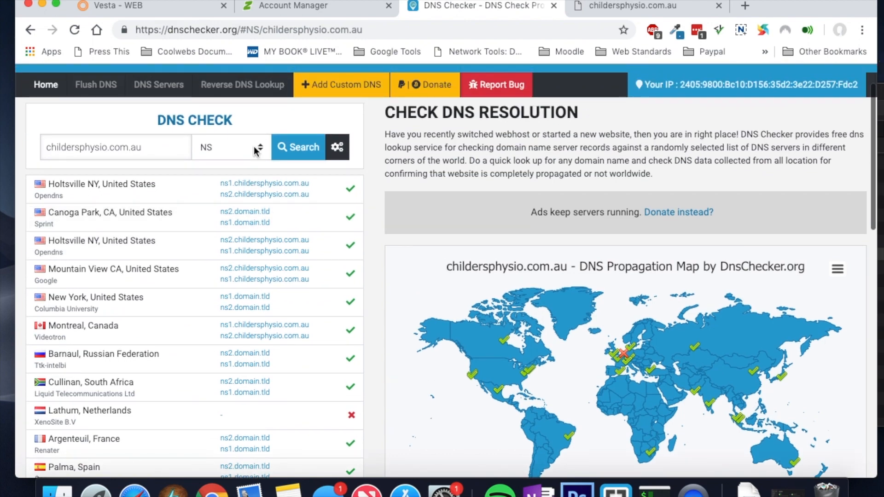
{"action": "left_click", "coordinate": [186, 10]}
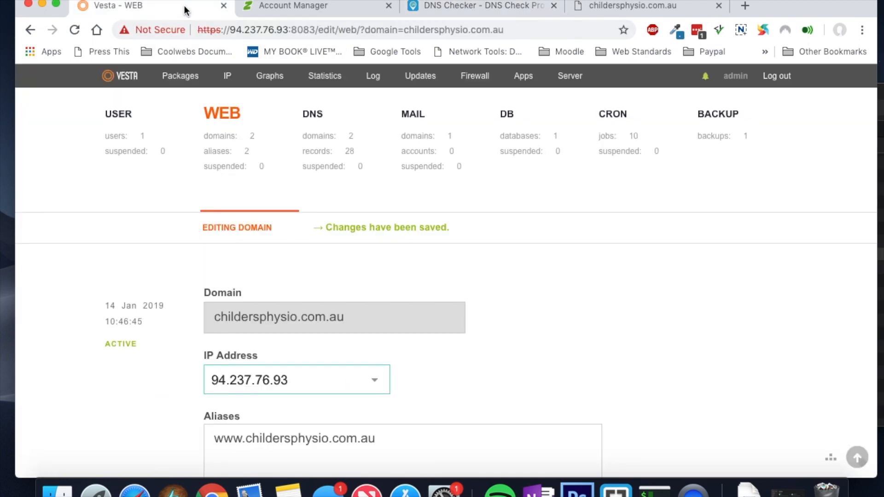
Step: Confirm childersphysio.com.au shows Lets Encrypt SSL in the Vesta WEB list, then view the site's tab
{"action": "left_click", "coordinate": [233, 118]}
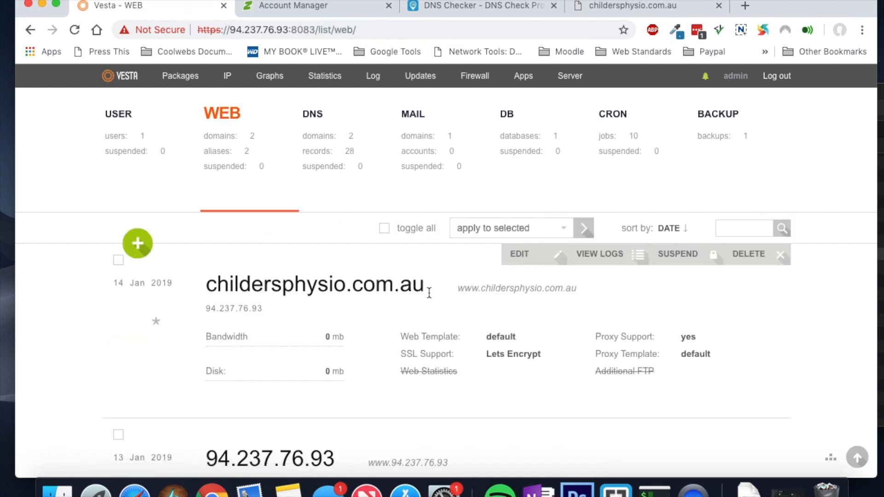
{"action": "scroll", "coordinate": [429, 358], "scroll_direction": "down", "scroll_amount": 3}
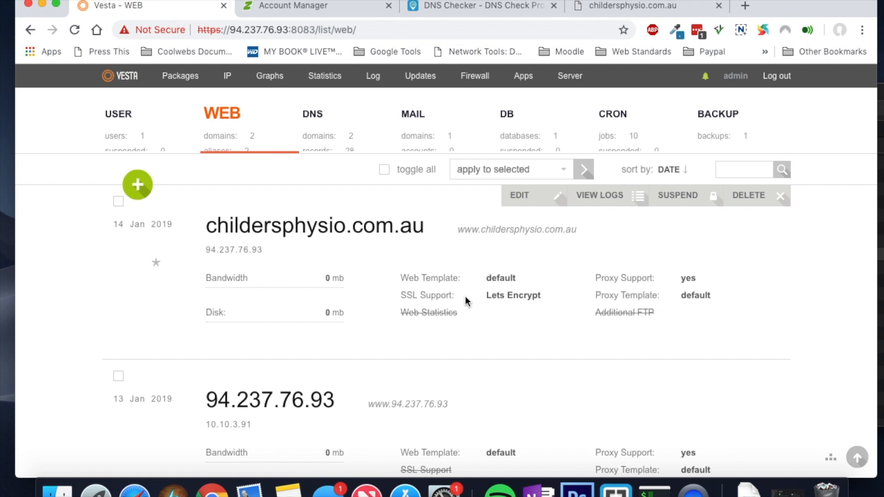
{"action": "left_click", "coordinate": [592, 7]}
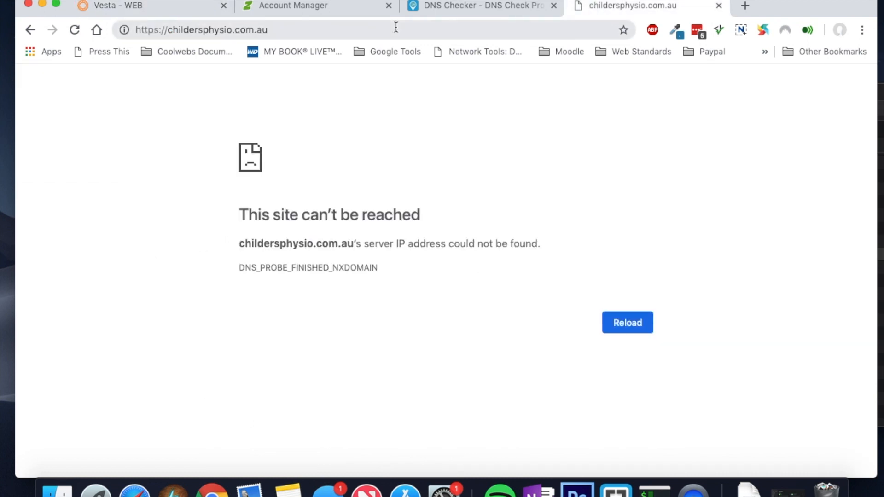
{"action": "left_click", "coordinate": [72, 30]}
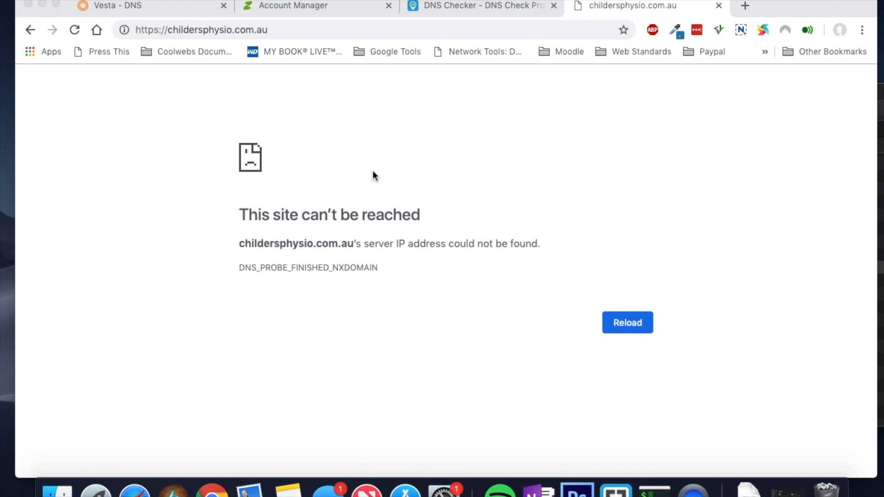
{"action": "left_click", "coordinate": [73, 34]}
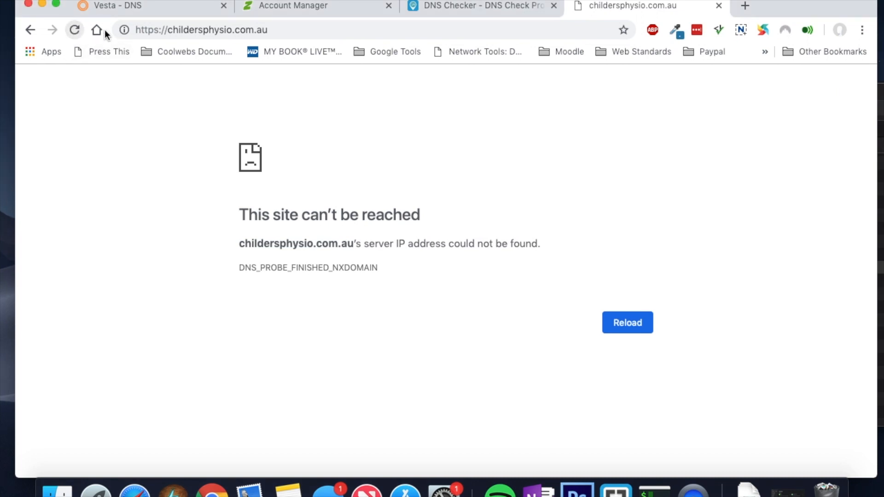
{"action": "left_click", "coordinate": [158, 31]}
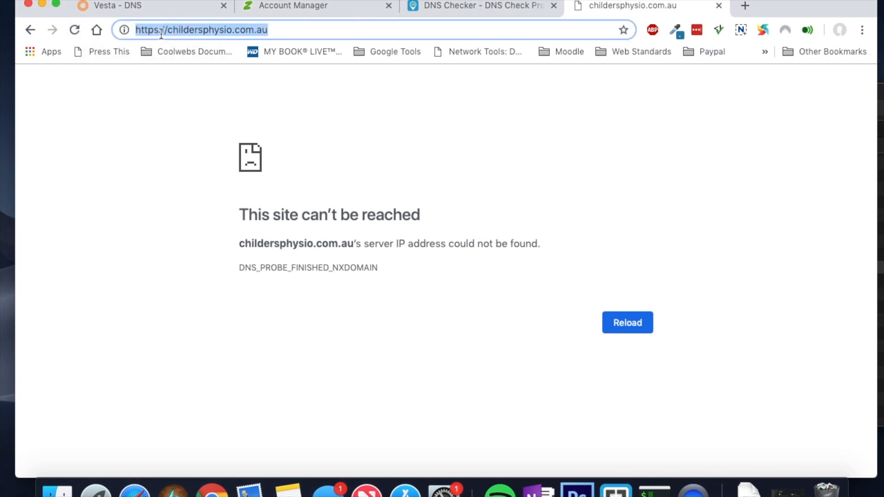
{"action": "left_click", "coordinate": [168, 31]}
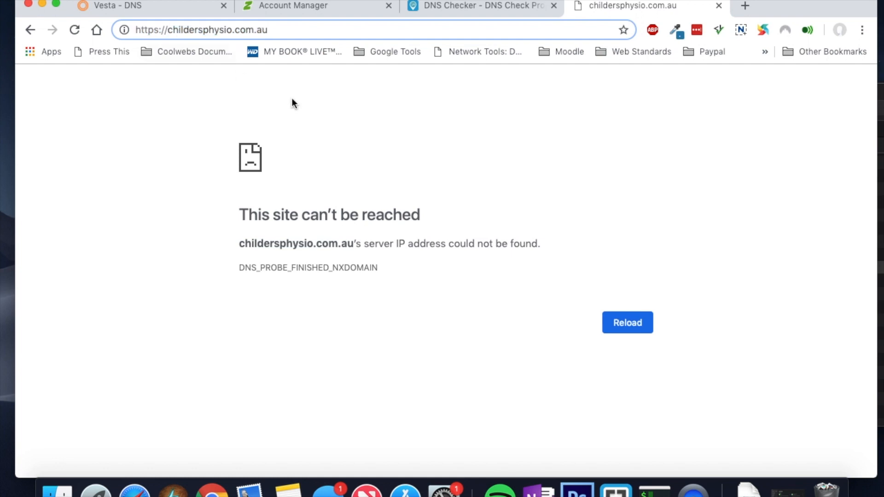
{"action": "type", "text": "www."}
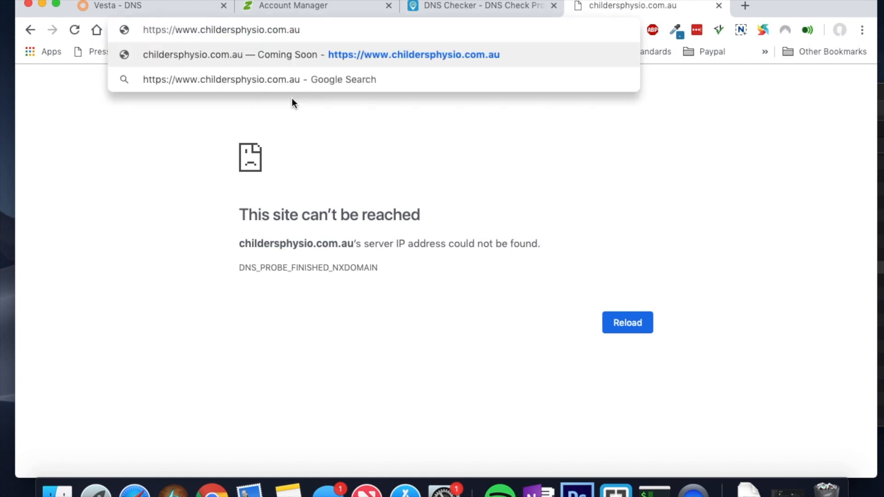
{"action": "key", "text": "Return"}
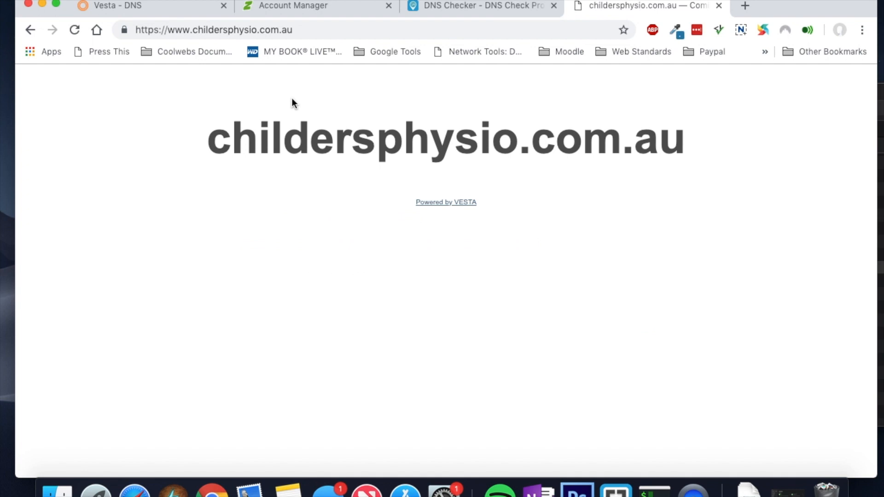
{"action": "left_click", "coordinate": [194, 31]}
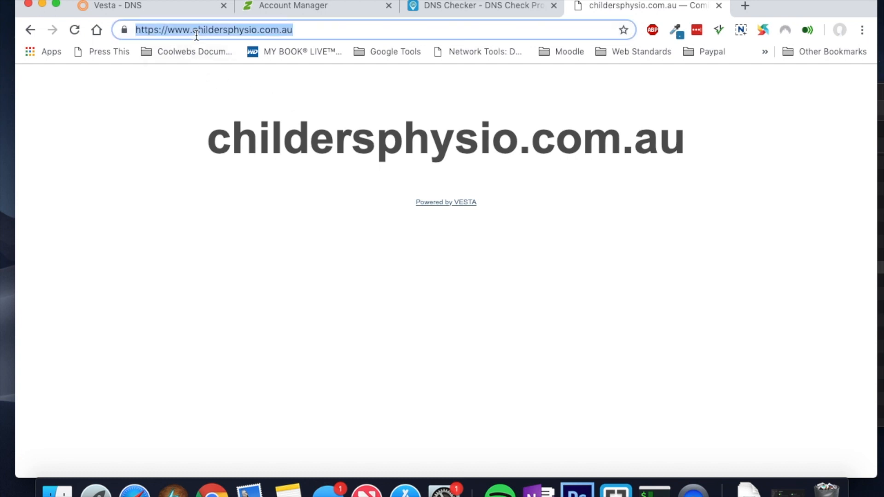
{"action": "left_click", "coordinate": [194, 31]}
{"action": "key", "text": "BackSpace"}
{"action": "key", "text": "BackSpace"}
{"action": "key", "text": "BackSpace"}
{"action": "key", "text": "BackSpace"}
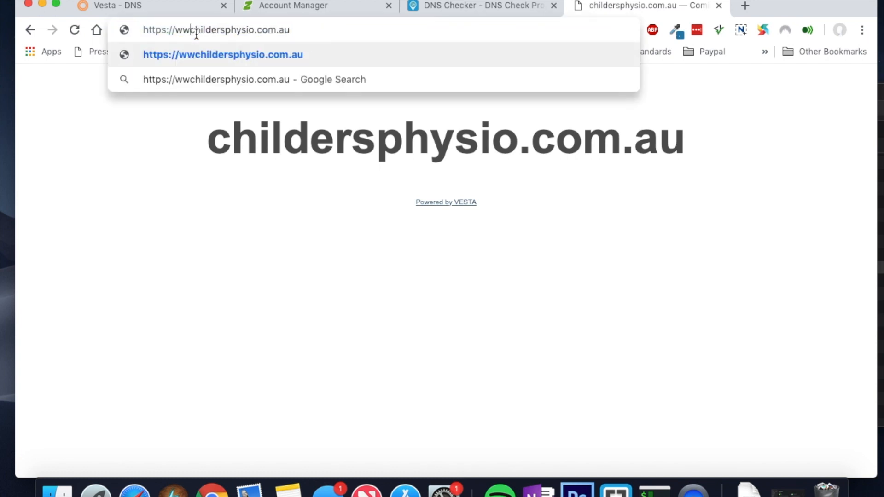
{"action": "key", "text": "Return"}
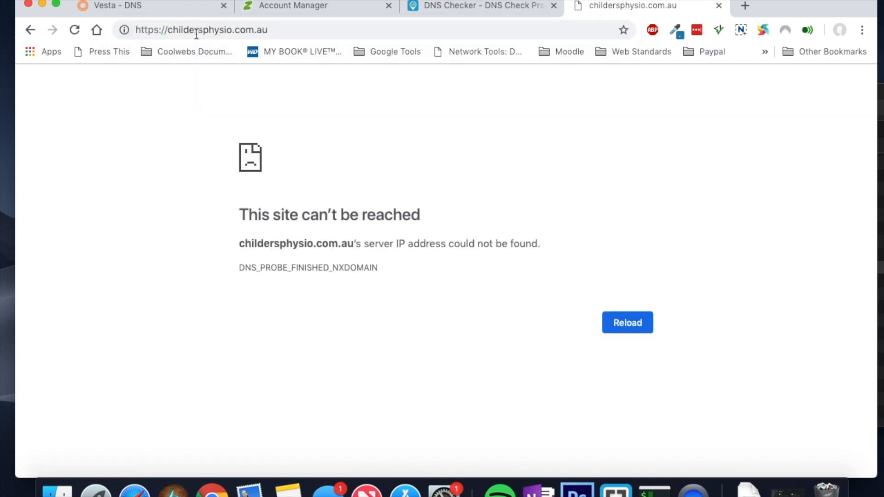
{"action": "left_click", "coordinate": [168, 30]}
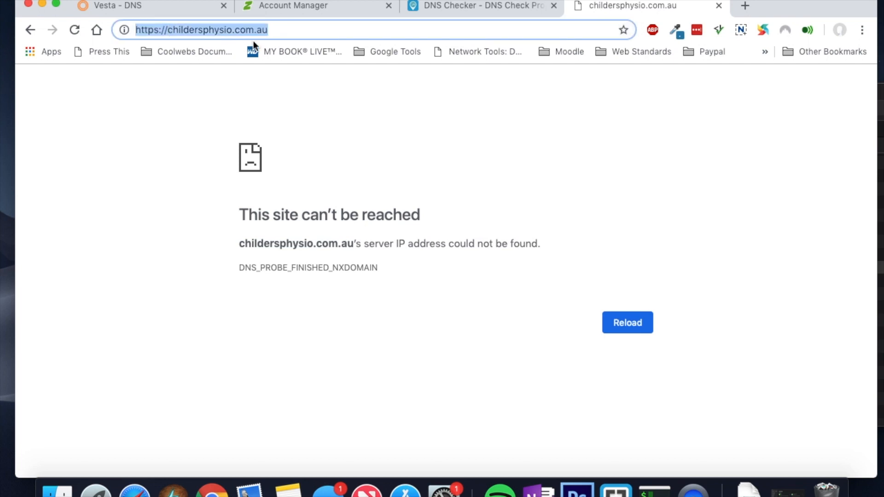
{"action": "left_click", "coordinate": [175, 30]}
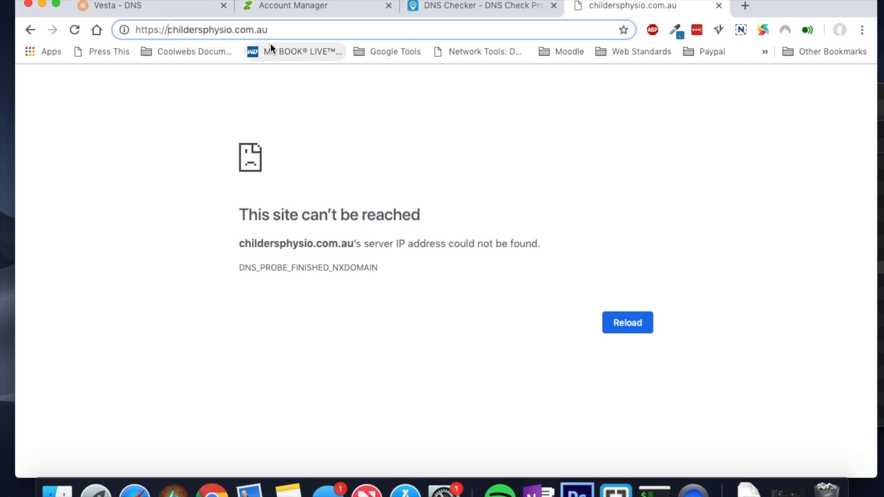
{"action": "type", "text": "www."}
{"action": "left_click", "coordinate": [162, 30]}
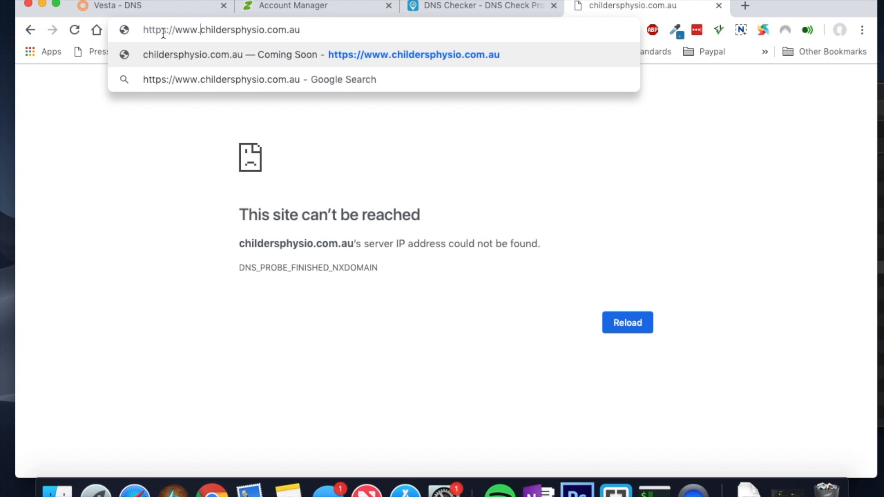
{"action": "key", "text": "BackSpace"}
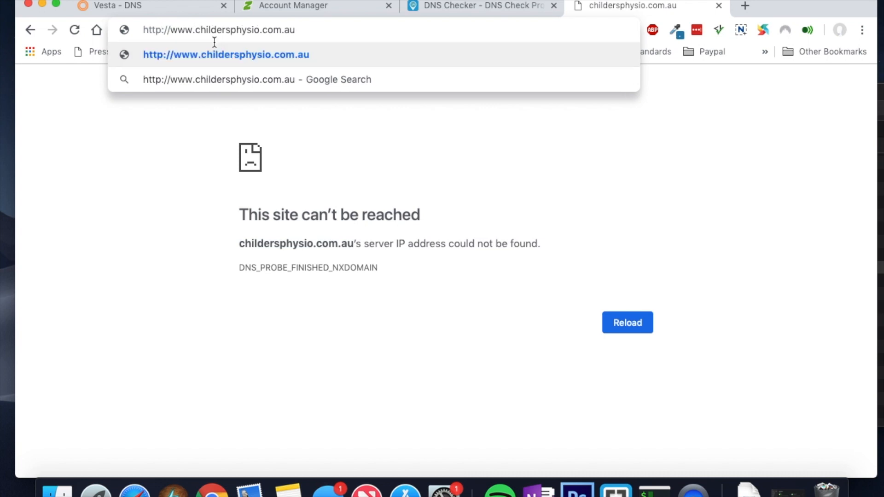
{"action": "key", "text": "Return"}
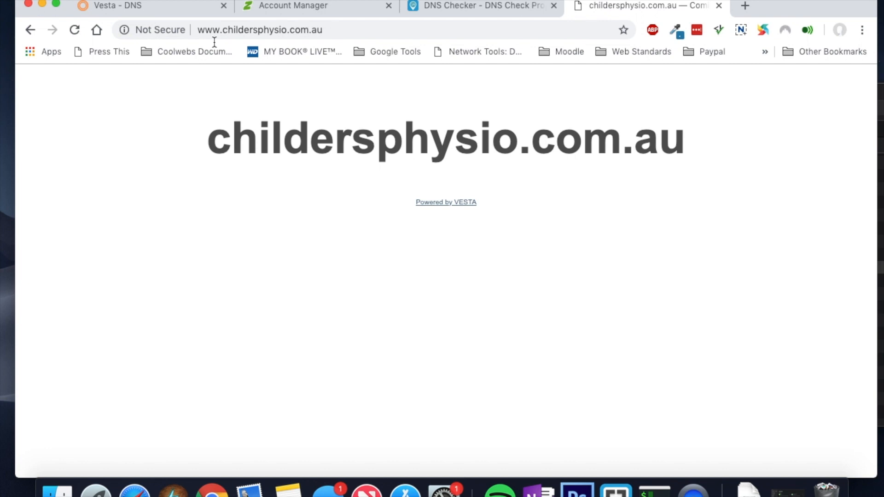
{"action": "left_click", "coordinate": [205, 31]}
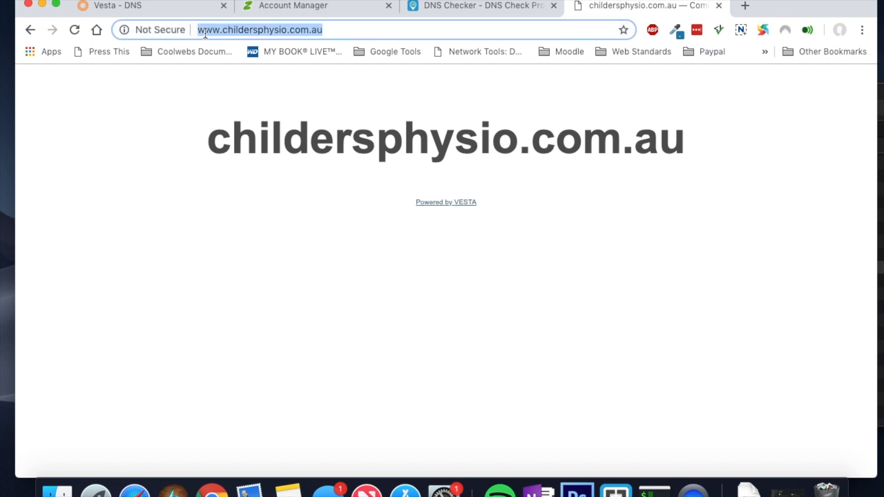
{"action": "left_click", "coordinate": [223, 30]}
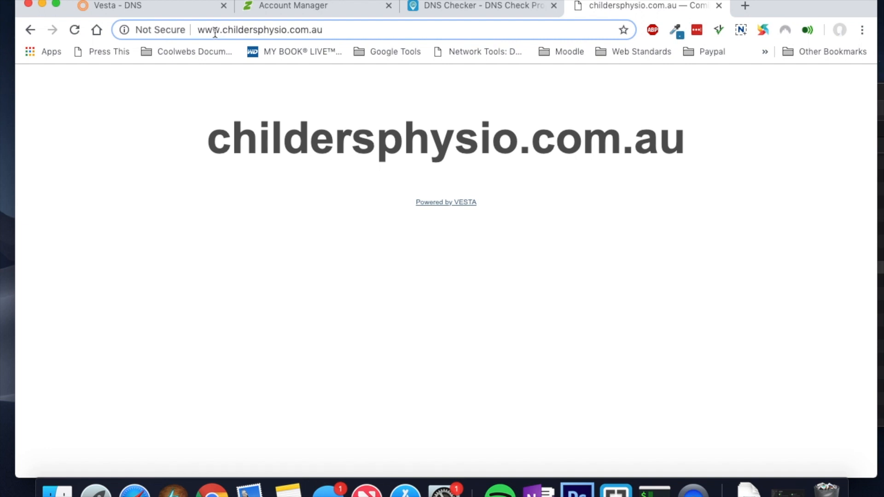
{"action": "type", "text": "https"}
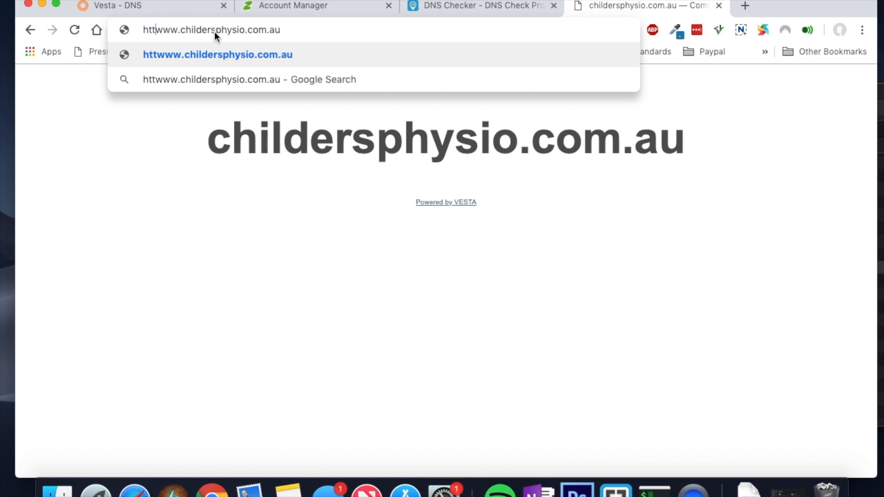
{"action": "type", "text": "://"}
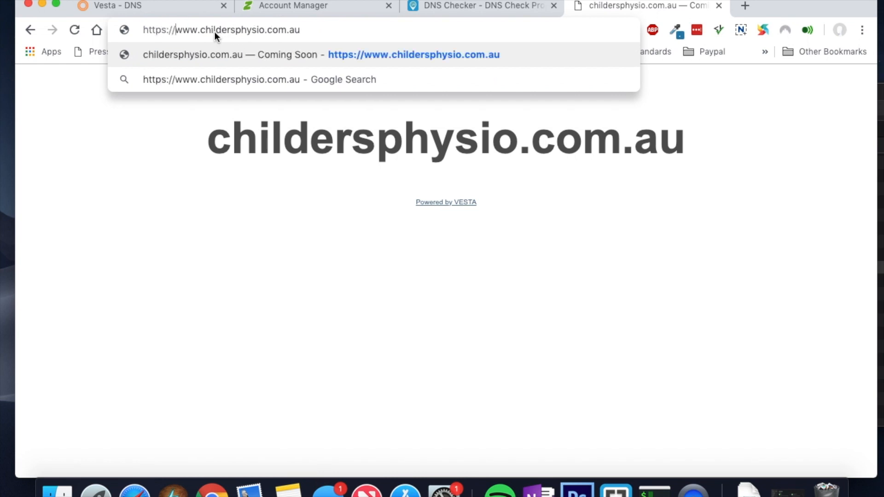
{"action": "key", "text": "Return"}
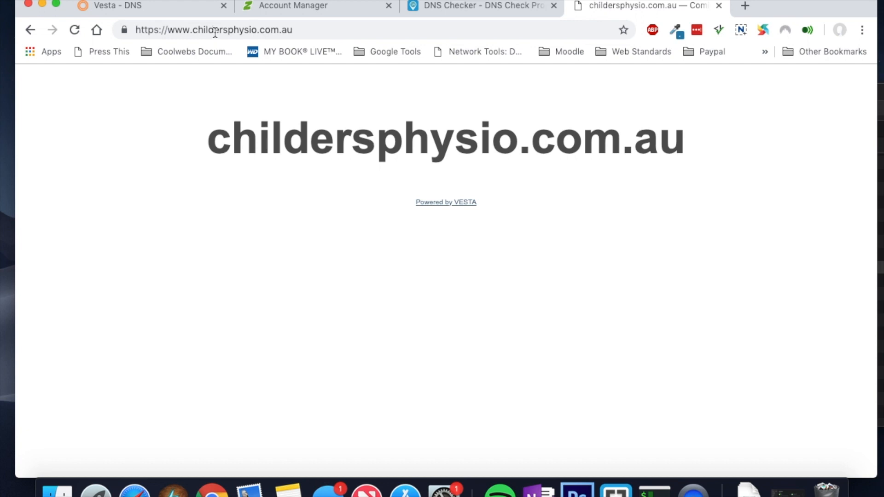
{"action": "left_click", "coordinate": [168, 8]}
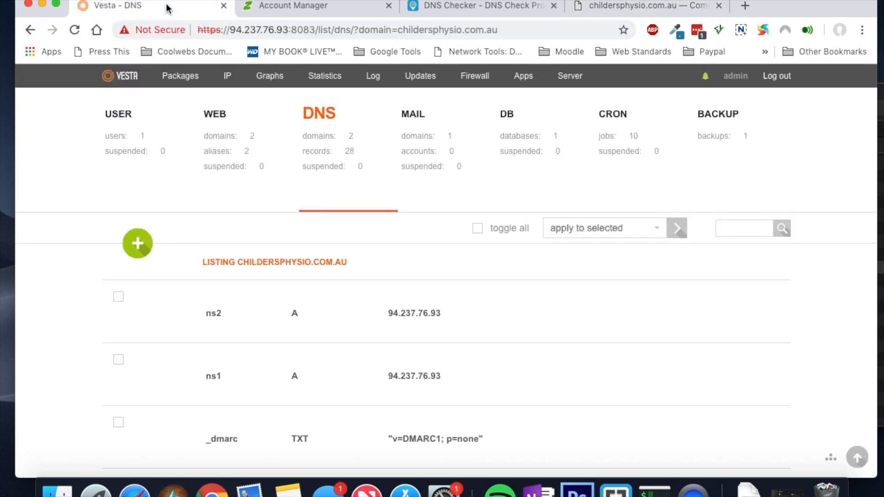
{"action": "left_click", "coordinate": [303, 8]}
{"action": "left_click", "coordinate": [171, 8]}
{"action": "left_click", "coordinate": [647, 6]}
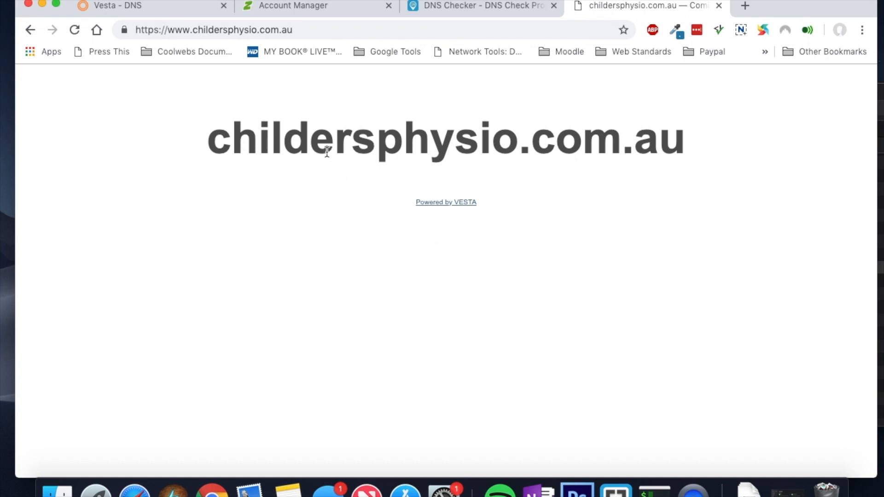
{"action": "left_click_drag", "start_coordinate": [327, 152], "coordinate": [659, 152]}
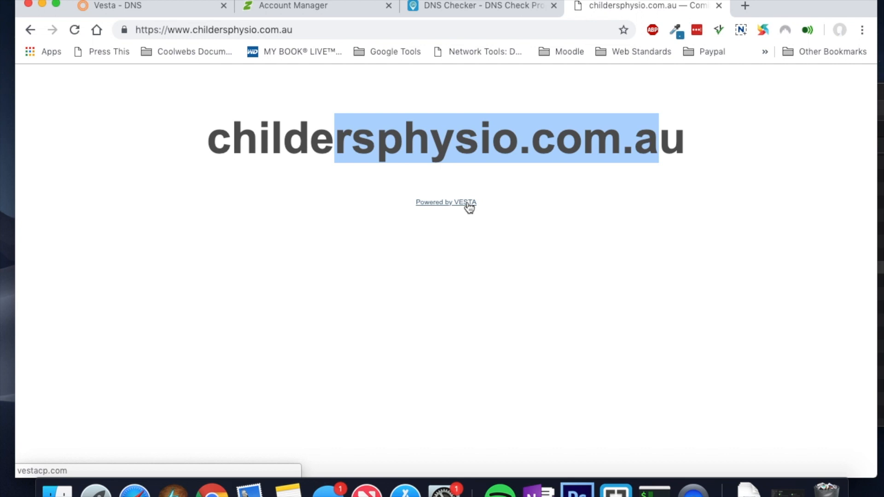
{"action": "left_click", "coordinate": [159, 6]}
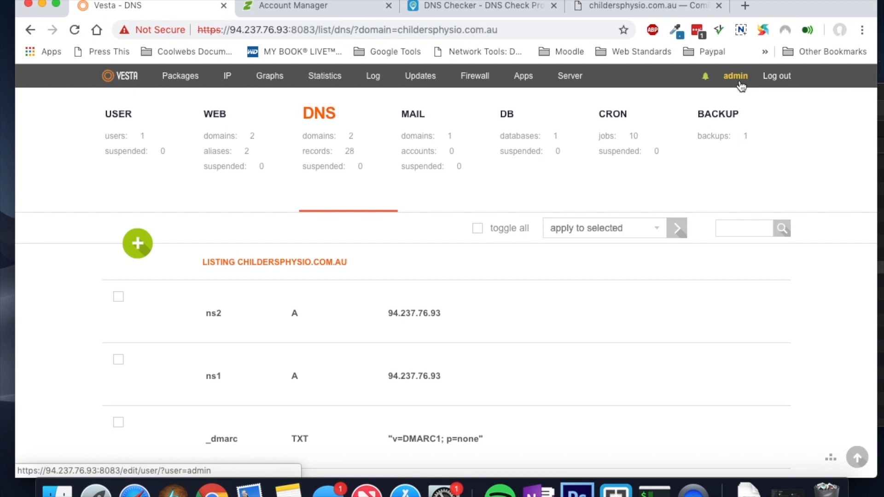
{"action": "left_click", "coordinate": [645, 6]}
{"action": "left_click_drag", "start_coordinate": [192, 30], "coordinate": [303, 33]}
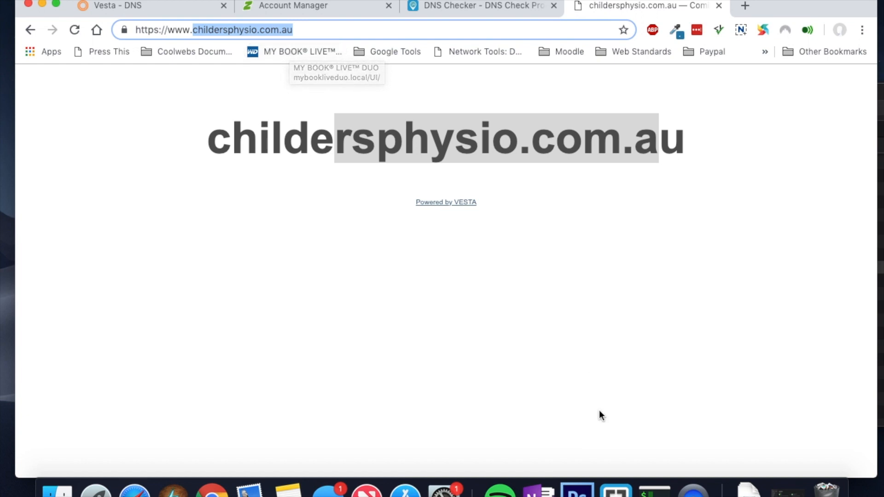
Step: Clear the terminal and log back into the server over SSH
{"action": "left_click", "coordinate": [654, 489]}
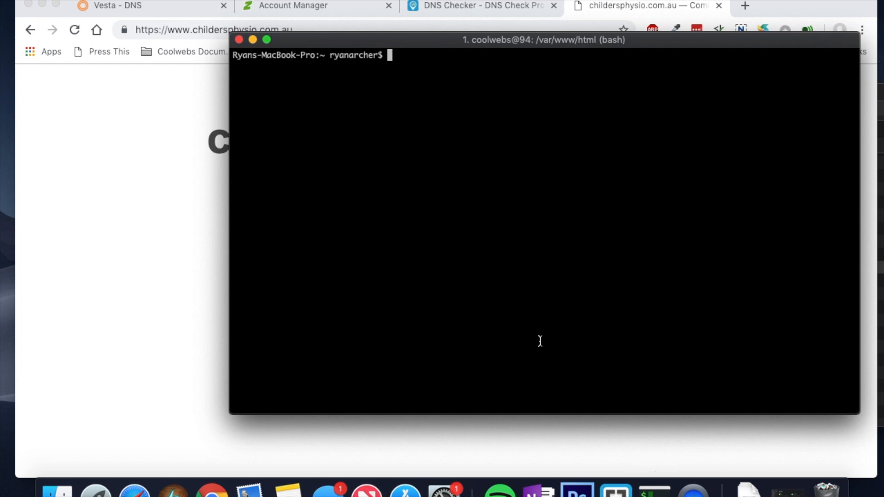
{"action": "type", "text": "clear"}
{"action": "key", "text": "Up"}
{"action": "key", "text": "Return"}
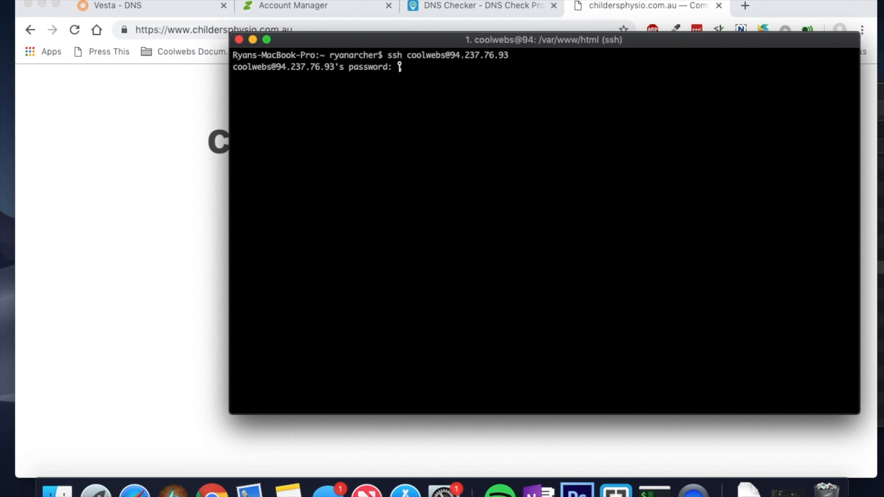
{"action": "key", "text": "Return"}
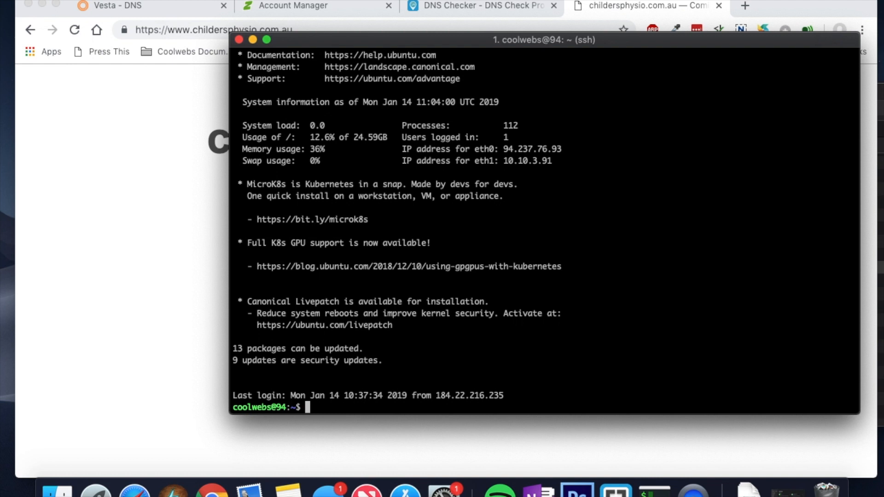
Step: Move into /home and list it with ls -la, noting the coolwebs and admin folders
{"action": "type", "text": "cd home"}
{"action": "key", "text": "Return"}
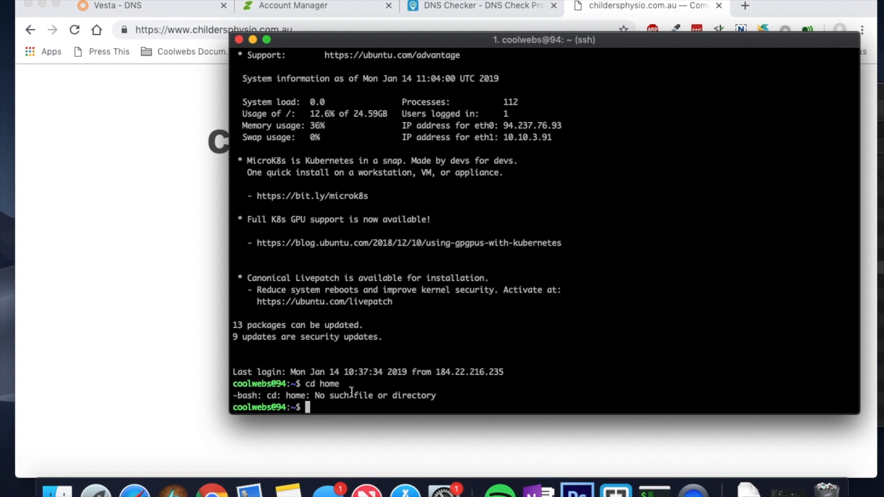
{"action": "left_click_drag", "start_coordinate": [272, 411], "coordinate": [233, 413]}
{"action": "left_click", "coordinate": [315, 408]}
{"action": "type", "text": "cd /home/"}
{"action": "key", "text": "Return"}
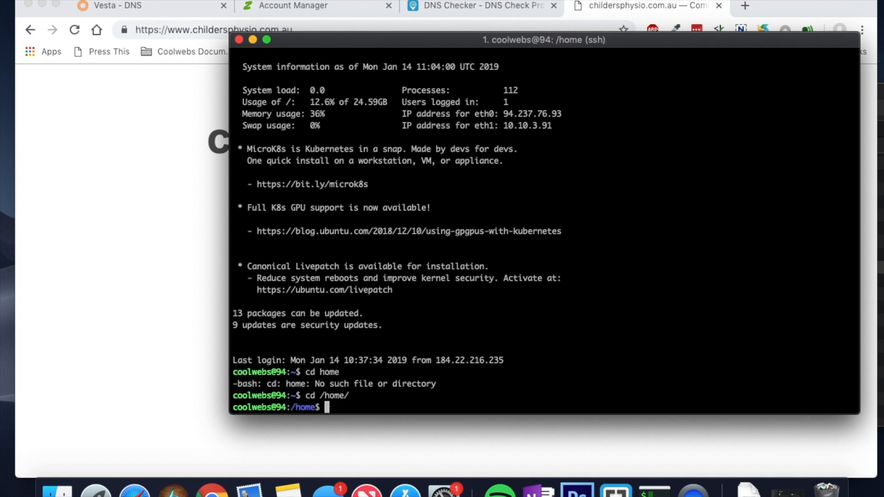
{"action": "type", "text": "ls -la"}
{"action": "key", "text": "Return"}
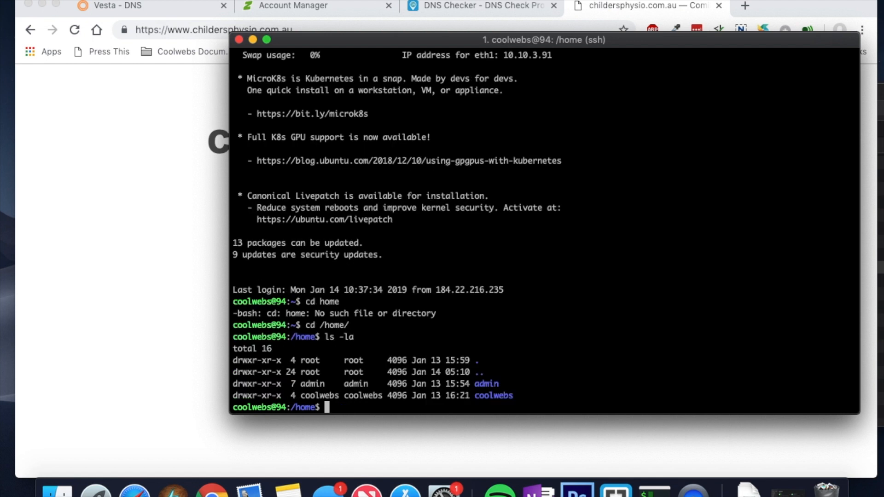
{"action": "double_click", "coordinate": [488, 396]}
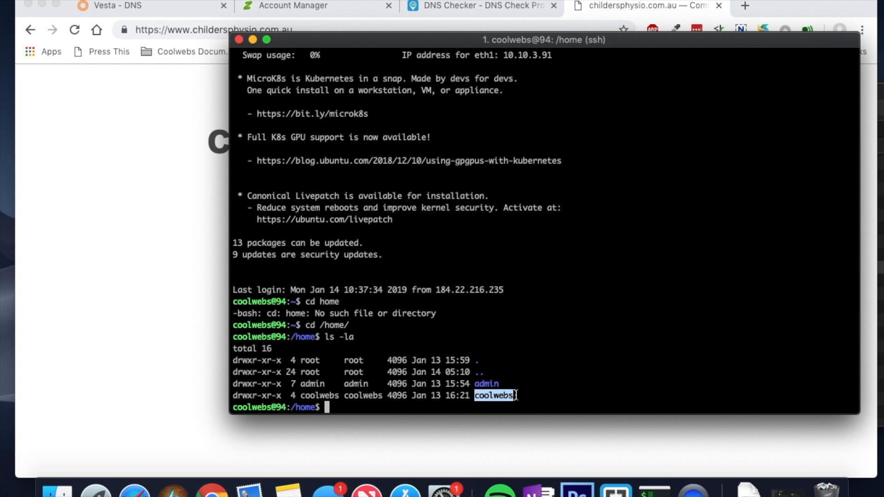
{"action": "double_click", "coordinate": [491, 385]}
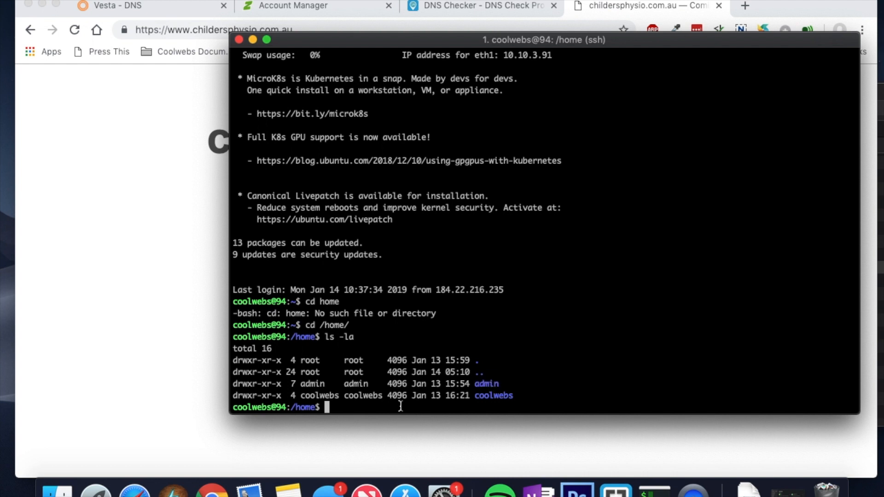
Step: Enter the admin folder and list it, noting the .softaculous folder
{"action": "type", "text": "cd admin"}
{"action": "key", "text": "Return"}
{"action": "type", "text": "ls -la"}
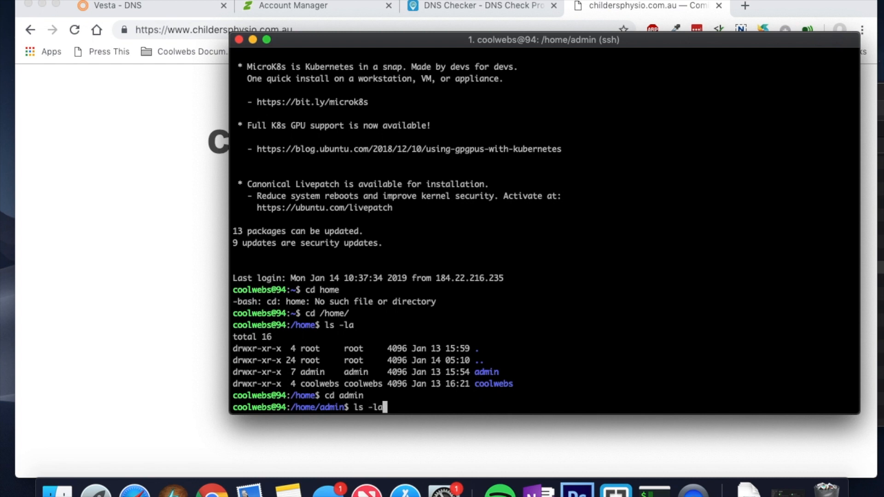
{"action": "key", "text": "Return"}
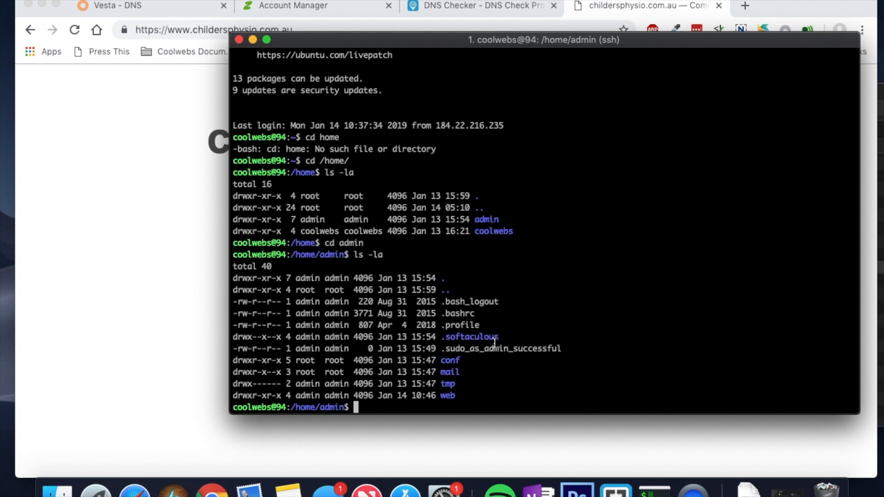
{"action": "left_click_drag", "start_coordinate": [496, 338], "coordinate": [443, 340]}
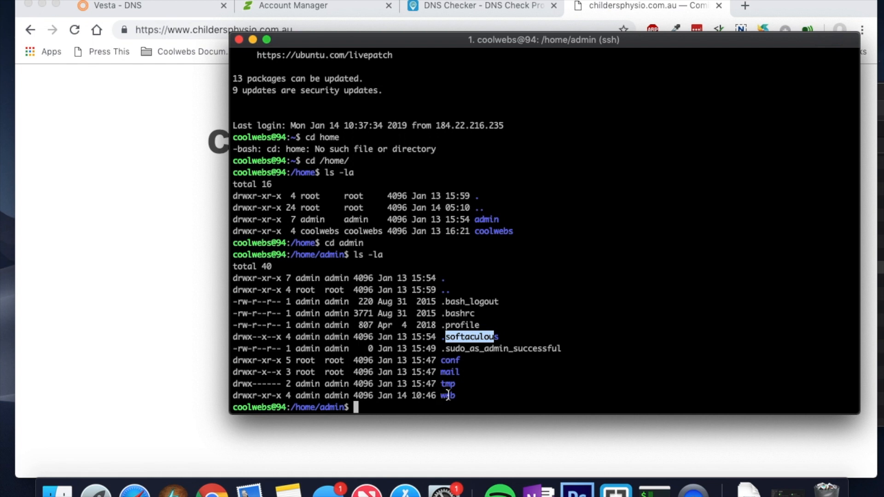
{"action": "left_click", "coordinate": [405, 406]}
Step: Enter web/ and list the site folders, noting 94.237.76.93
{"action": "type", "text": "cd web/"}
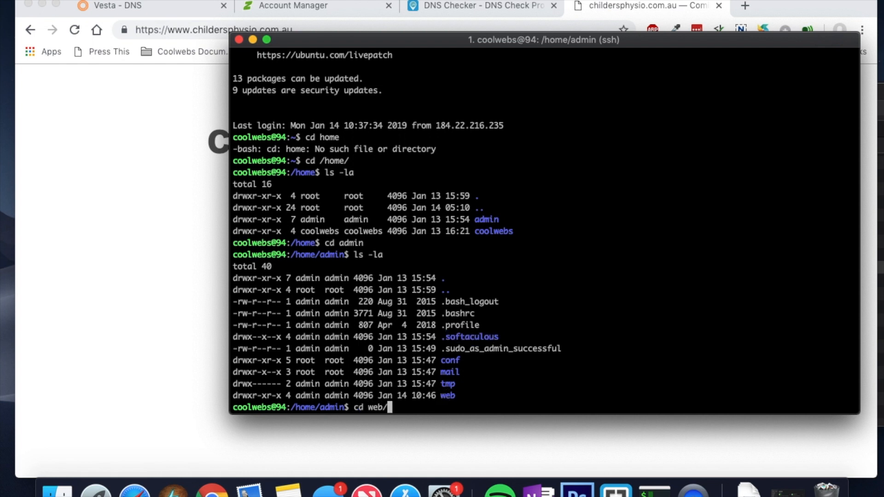
{"action": "key", "text": "Return"}
{"action": "type", "text": "ls -la"}
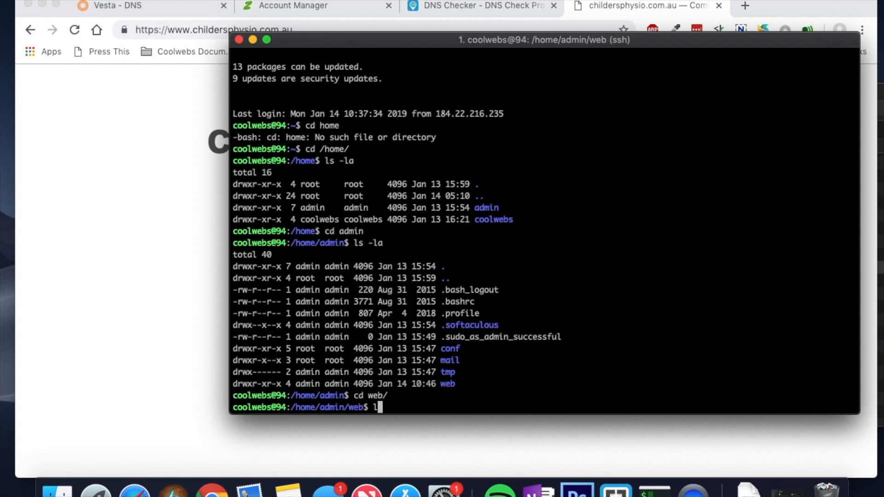
{"action": "key", "text": "Return"}
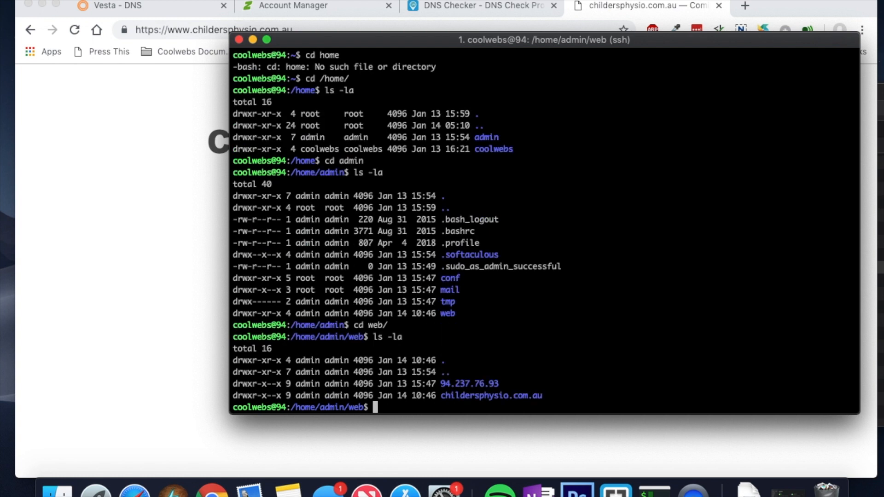
{"action": "left_click_drag", "start_coordinate": [502, 384], "coordinate": [445, 387]}
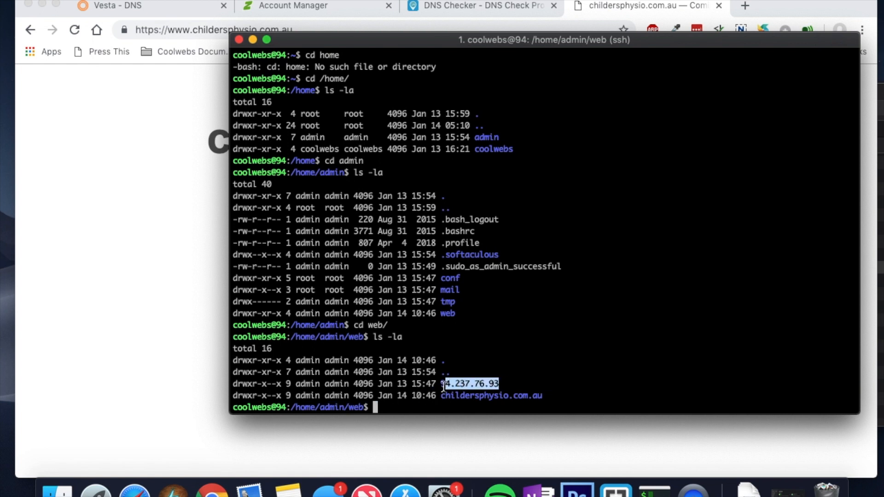
{"action": "left_click", "coordinate": [503, 377]}
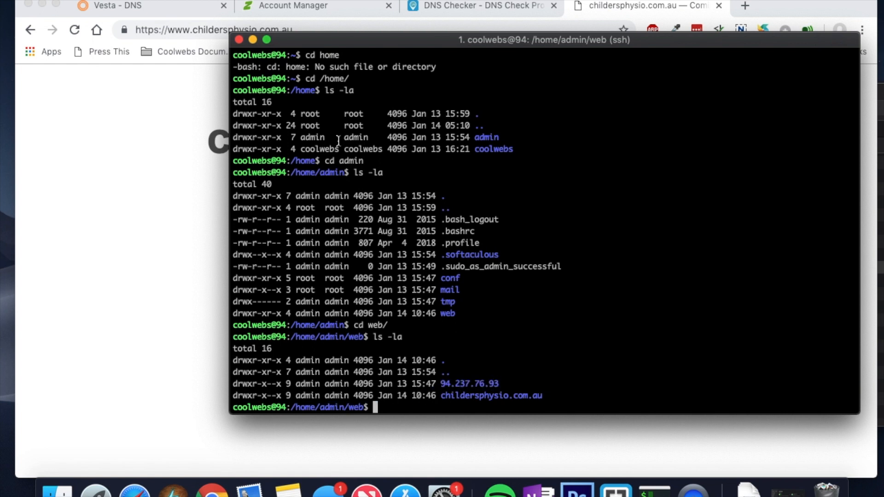
{"action": "left_click", "coordinate": [163, 11]}
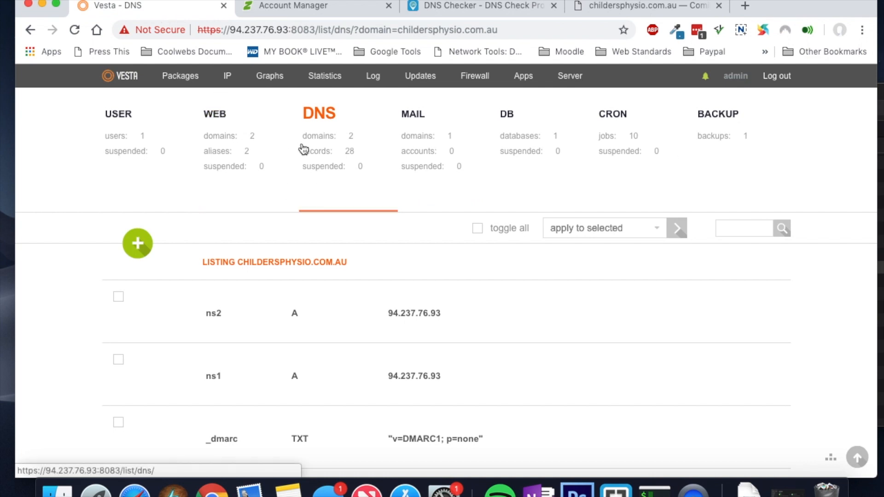
Step: Match Vesta's web domains 94.237.76.93 and childersphysio.com.au against the terminal's web folder listing
{"action": "left_click", "coordinate": [216, 116]}
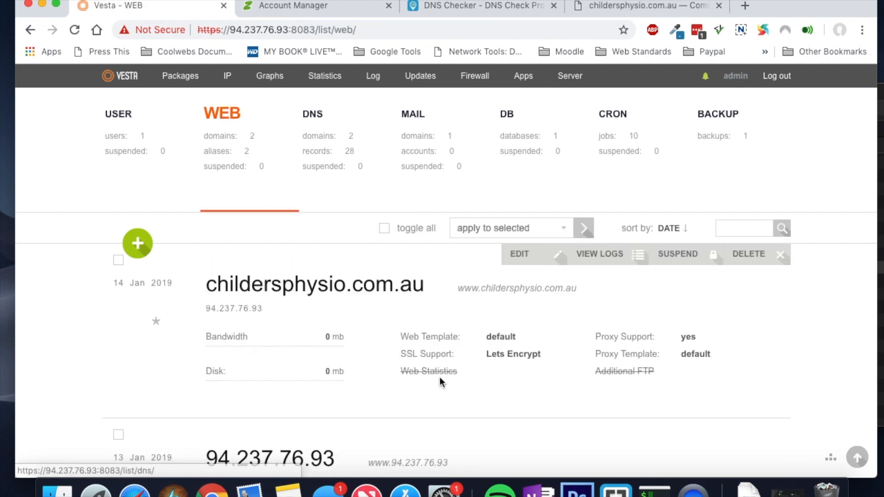
{"action": "scroll", "coordinate": [440, 377], "scroll_direction": "down", "scroll_amount": 3}
{"action": "left_click_drag", "start_coordinate": [338, 349], "coordinate": [209, 353]}
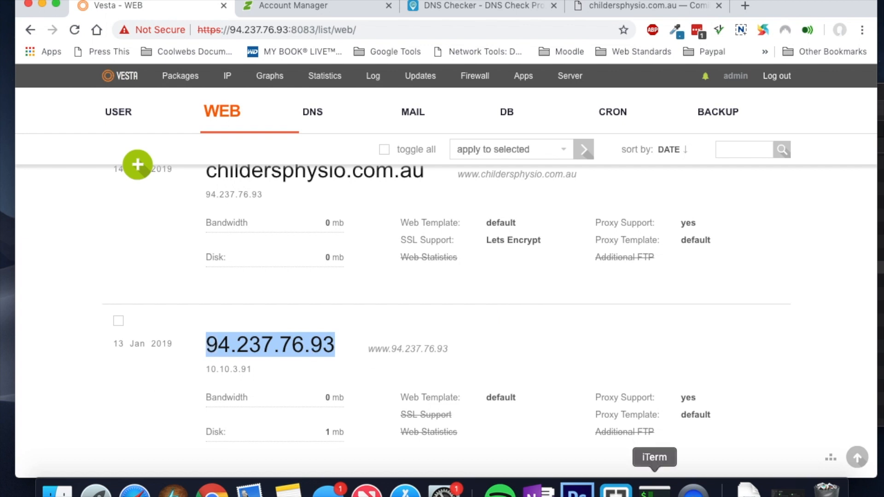
{"action": "left_click", "coordinate": [654, 491]}
{"action": "left_click_drag", "start_coordinate": [440, 385], "coordinate": [545, 395]}
{"action": "left_click", "coordinate": [503, 384]}
{"action": "left_click", "coordinate": [470, 410]}
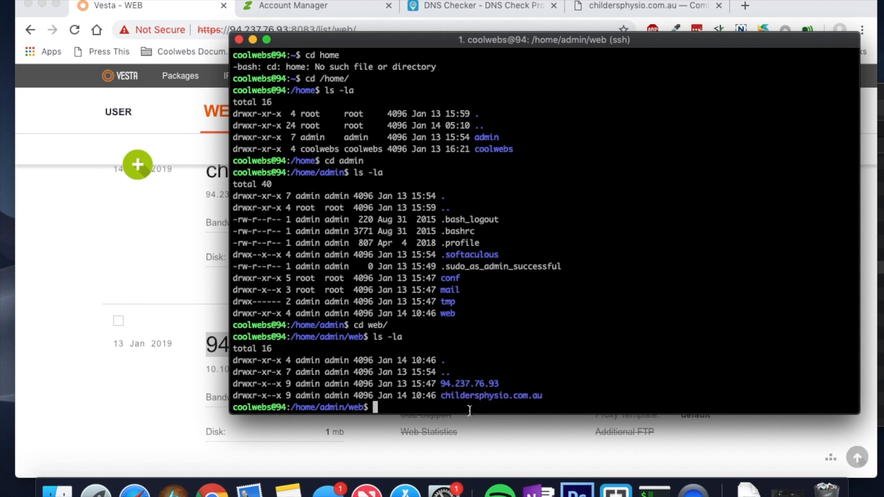
Step: Enter the childersphysio.com.au folder using Tab completion and list it with ls -la
{"action": "type", "text": "cd child"}
{"action": "key", "text": "Tab"}
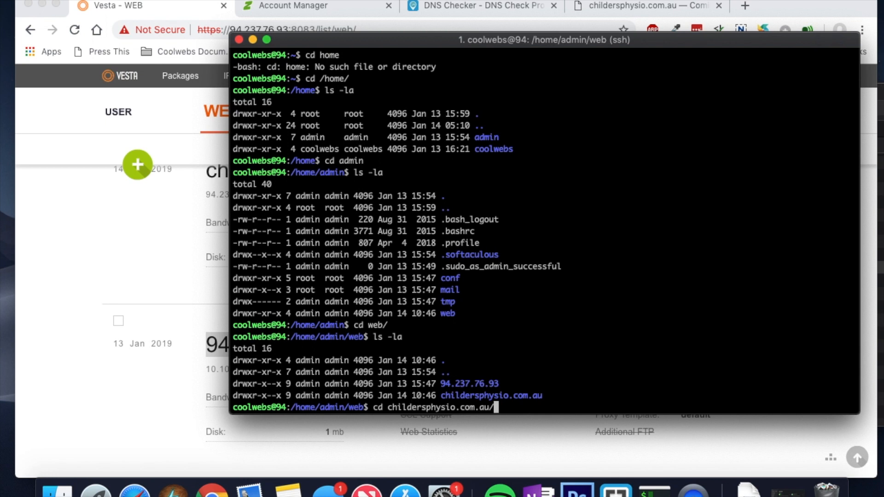
{"action": "key", "text": "Return"}
{"action": "type", "text": "ls -la"}
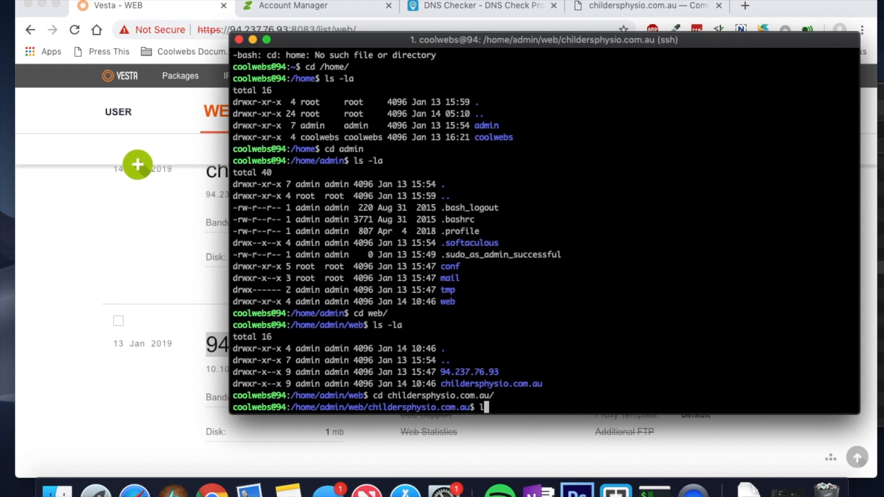
{"action": "key", "text": "Return"}
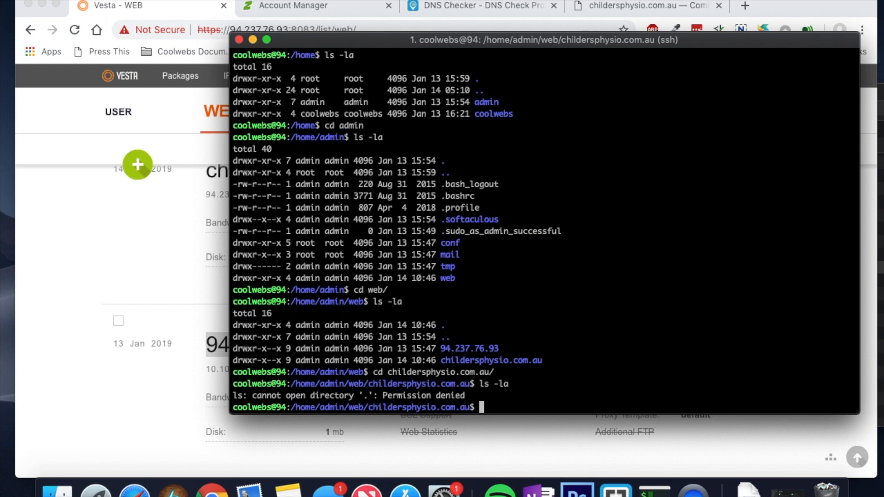
Step: List the site folder with sudo ls -la, showing cgi-bin, private, public_html and public_shtml
{"action": "type", "text": "sudo ls -la"}
{"action": "key", "text": "Return"}
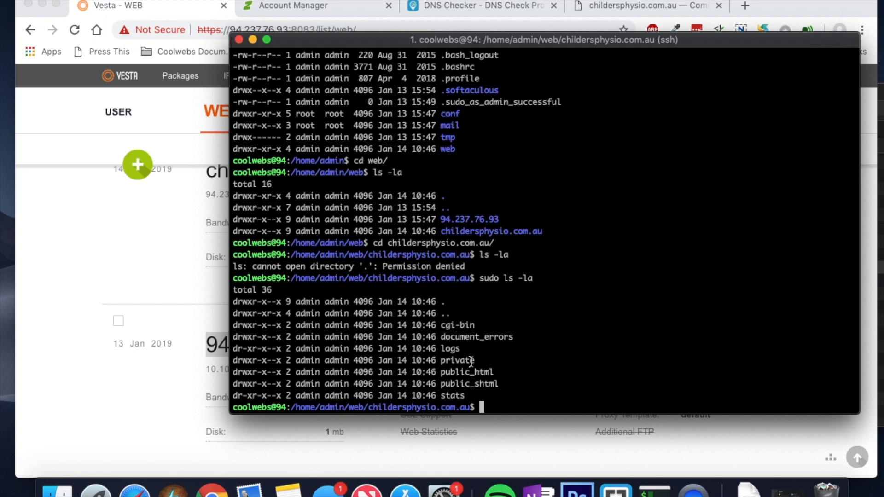
{"action": "left_click_drag", "start_coordinate": [480, 361], "coordinate": [431, 325]}
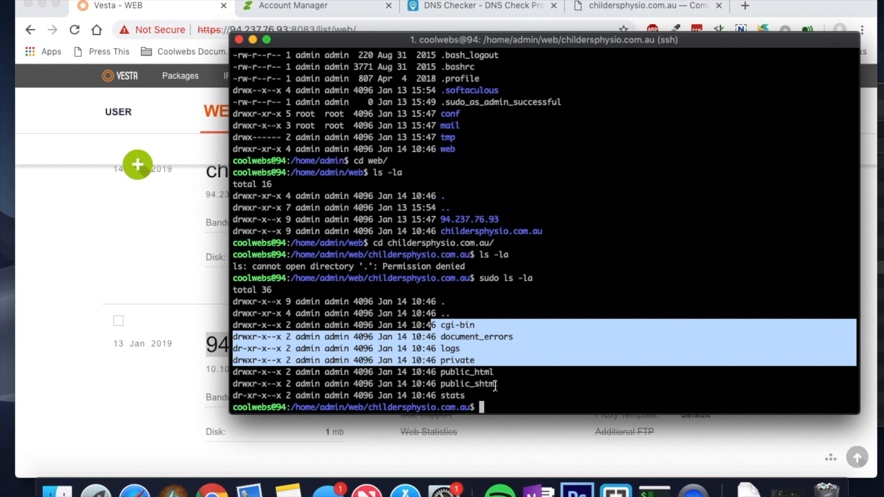
{"action": "left_click_drag", "start_coordinate": [500, 386], "coordinate": [441, 385]}
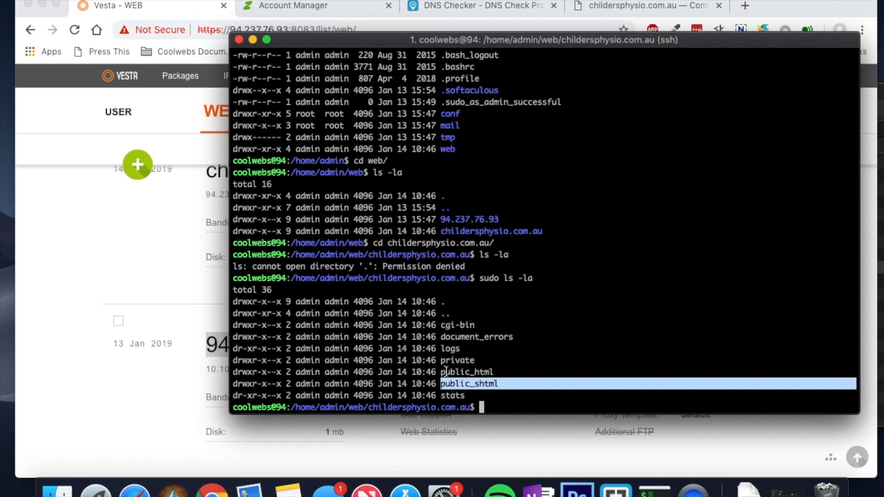
{"action": "left_click_drag", "start_coordinate": [440, 373], "coordinate": [493, 375]}
{"action": "left_click", "coordinate": [489, 375]}
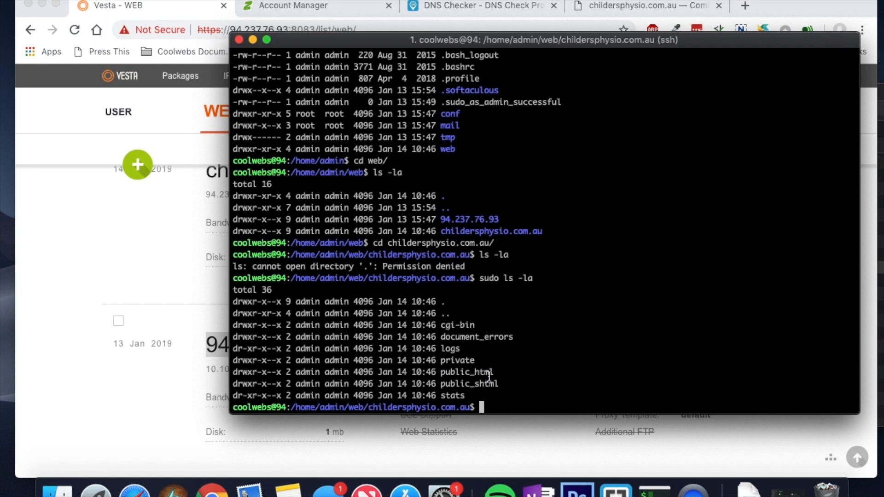
{"action": "left_click_drag", "start_coordinate": [500, 384], "coordinate": [440, 386]}
{"action": "left_click", "coordinate": [450, 377]}
{"action": "type", "text": "cd public_htm"}
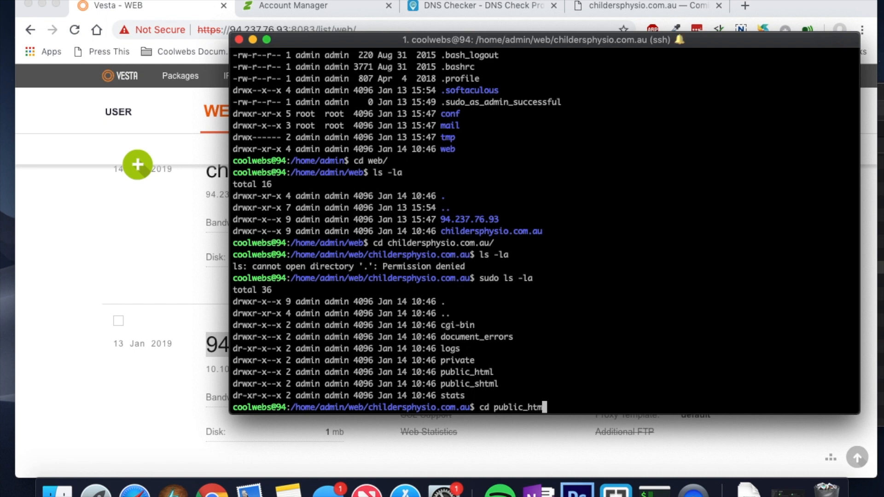
{"action": "type", "text": "l"}
Step: Enter public_html and list it with sudo ls -la, revealing index.html and robots.txt
{"action": "key", "text": "Return"}
{"action": "type", "text": "ls -la"}
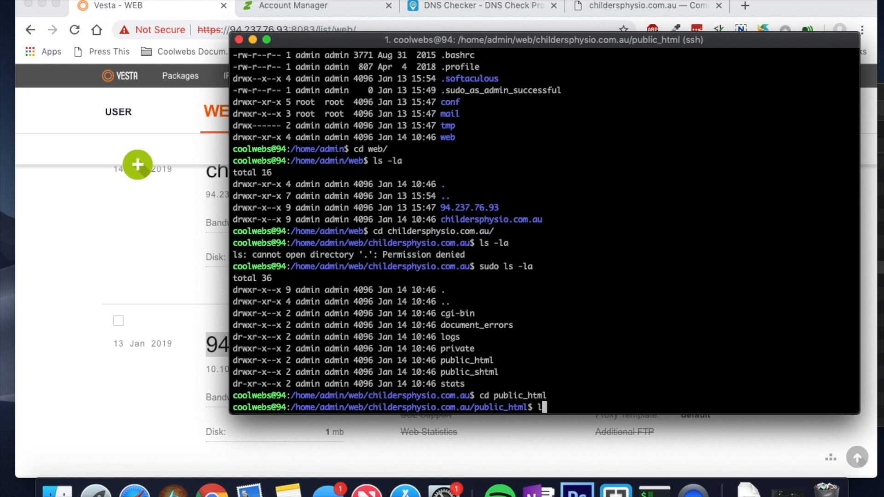
{"action": "key", "text": "Return"}
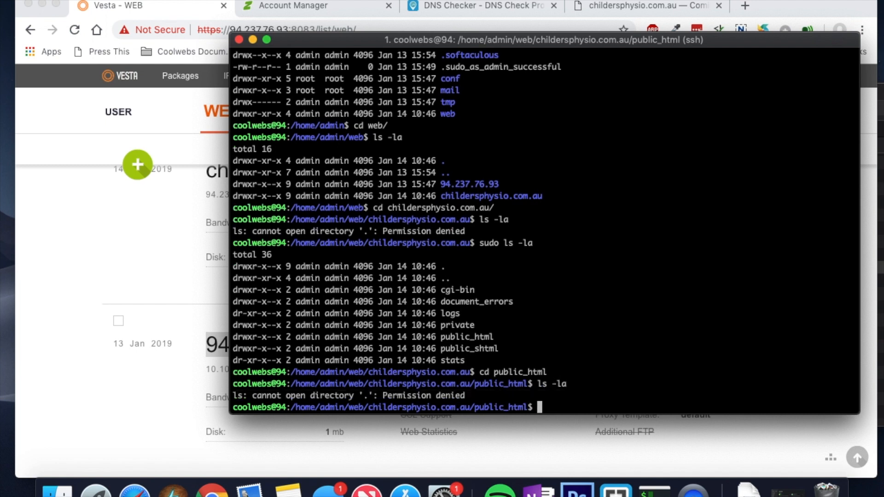
{"action": "type", "text": "sudo -"}
{"action": "key", "text": "BackSpace"}
{"action": "type", "text": "ls -la"}
{"action": "key", "text": "Return"}
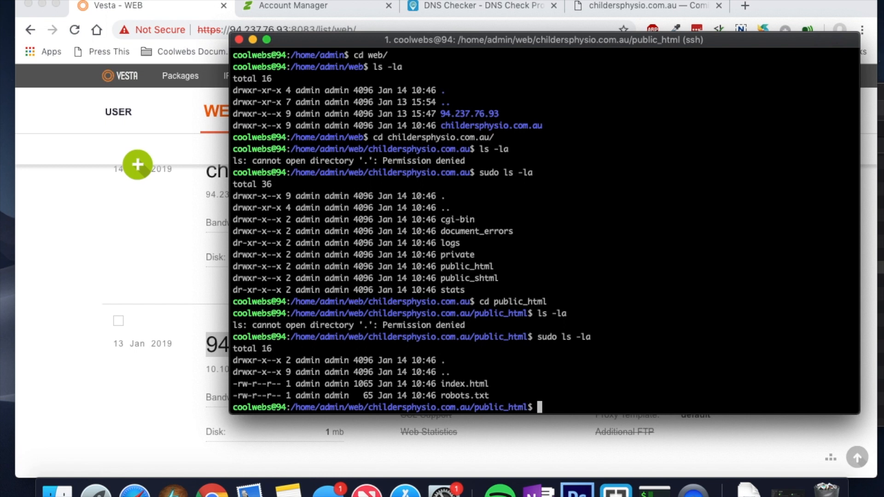
Step: Point out the . and .. entries and index.html's admin owner in the listing
{"action": "left_click_drag", "start_coordinate": [349, 385], "coordinate": [228, 364]}
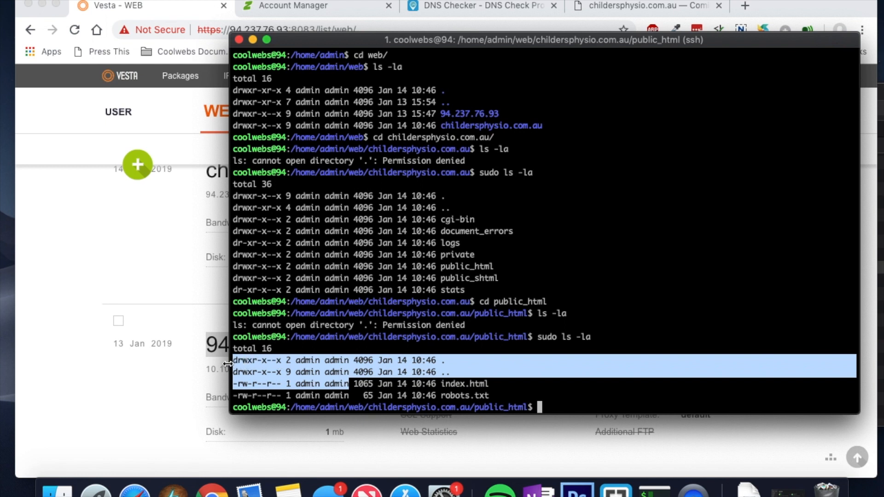
{"action": "left_click", "coordinate": [354, 380]}
{"action": "left_click_drag", "start_coordinate": [352, 385], "coordinate": [229, 364]}
{"action": "left_click", "coordinate": [349, 384]}
{"action": "left_click_drag", "start_coordinate": [348, 385], "coordinate": [299, 388]}
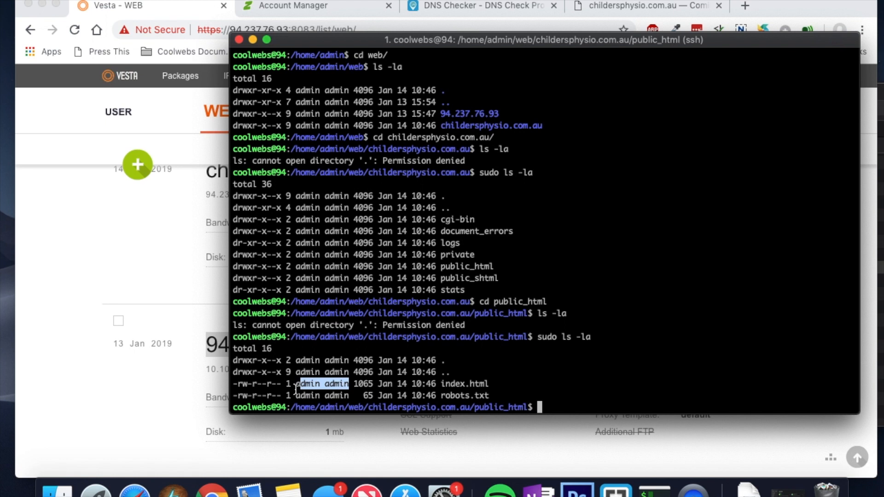
{"action": "left_click", "coordinate": [296, 388]}
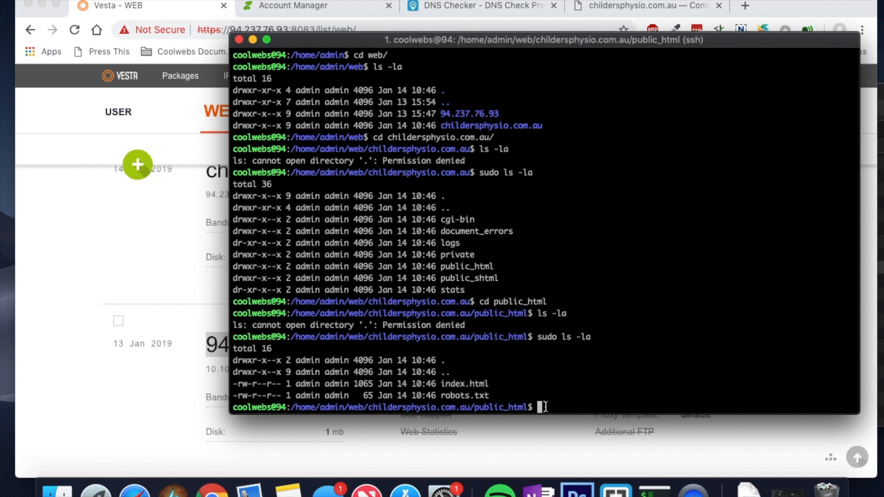
Step: Check the live childersphysio.com.au page, then run sudo vim index.html in the terminal
{"action": "left_click", "coordinate": [127, 271]}
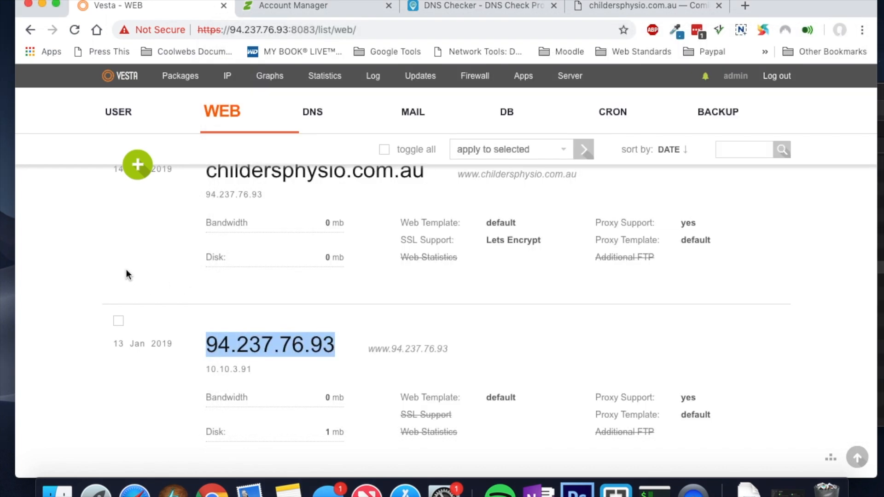
{"action": "left_click", "coordinate": [621, 16]}
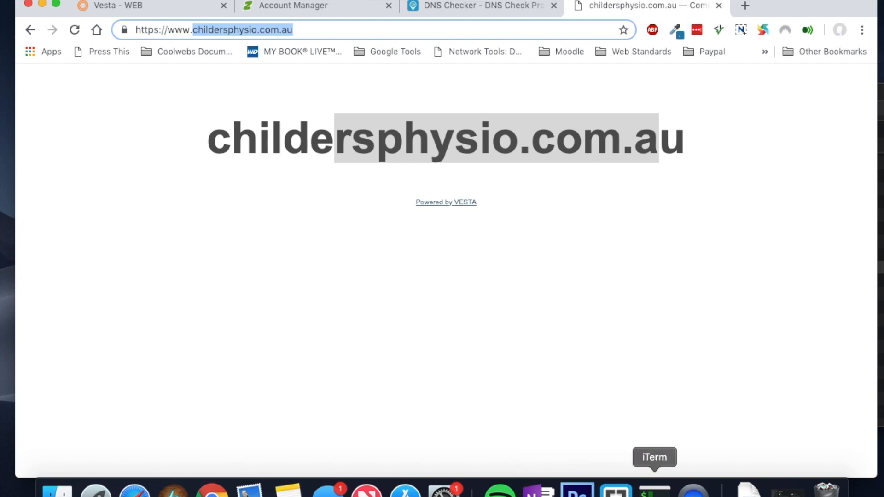
{"action": "left_click", "coordinate": [654, 491]}
{"action": "type", "text": "sudo vim"}
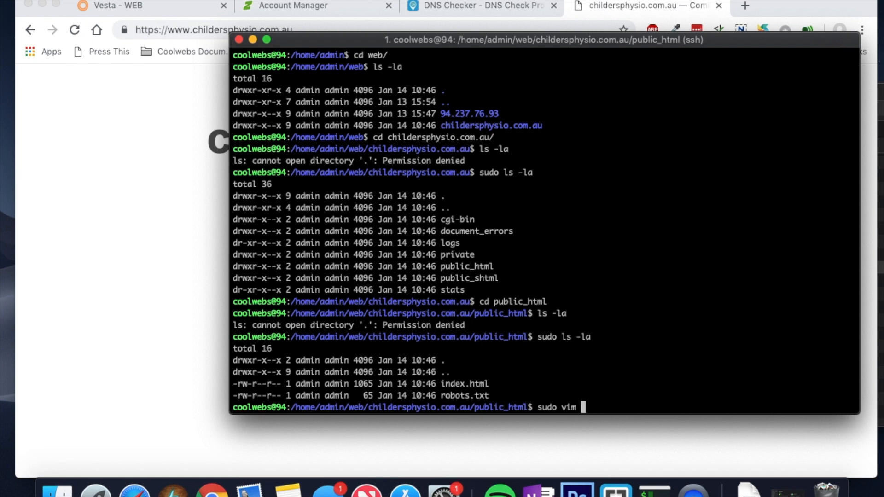
{"action": "type", "text": " index.html"}
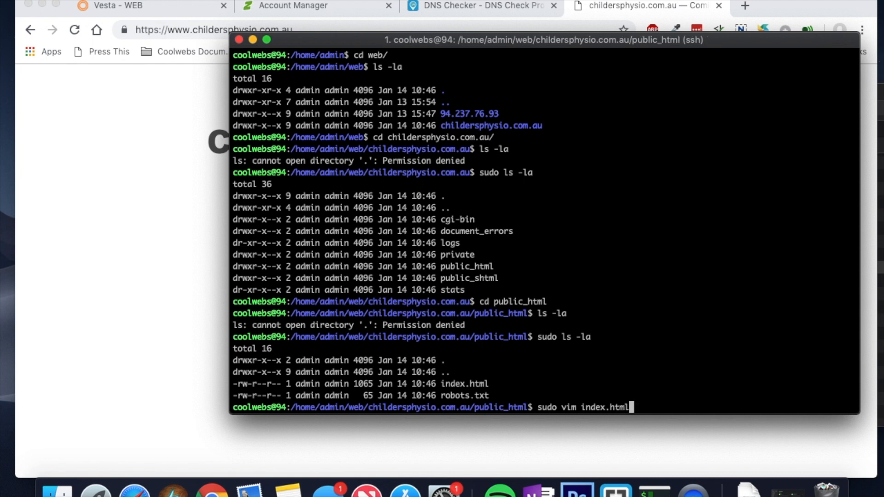
{"action": "key", "text": "Return"}
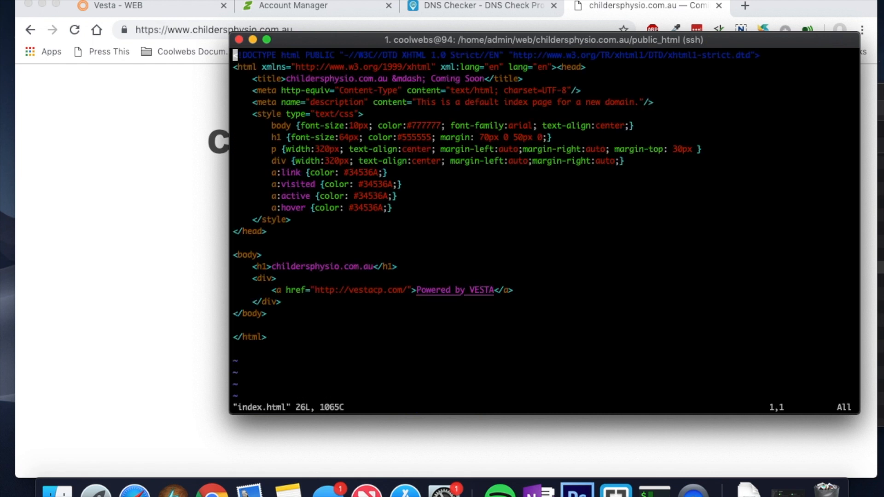
Step: Add '<h2>Hello world, we have pointed our domain name</h2>' below the h1 and save with :x
{"action": "key", "text": "Down"}
{"action": "key", "text": "Down"}
{"action": "key", "text": "Down"}
{"action": "key", "text": "Down"}
{"action": "key", "text": "Down"}
{"action": "key", "text": "Down"}
{"action": "key", "text": "Down"}
{"action": "key", "text": "Down"}
{"action": "key", "text": "Down"}
{"action": "key", "text": "Down"}
{"action": "key", "text": "Down"}
{"action": "key", "text": "Down"}
{"action": "key", "text": "Down"}
{"action": "key", "text": "Down"}
{"action": "key", "text": "Down"}
{"action": "key", "text": "Down"}
{"action": "key", "text": "Down"}
{"action": "key", "text": "Down"}
{"action": "key", "text": "Right"}
{"action": "key", "text": "Right"}
{"action": "key", "text": "Right"}
{"action": "key", "text": "Right"}
{"action": "key", "text": "Right"}
{"action": "key", "text": "Right"}
{"action": "key", "text": "Right"}
{"action": "key", "text": "Right"}
{"action": "key", "text": "Right"}
{"action": "key", "text": "Right"}
{"action": "key", "text": "Right"}
{"action": "key", "text": "Right"}
{"action": "key", "text": "Right"}
{"action": "key", "text": "Right"}
{"action": "key", "text": "Right"}
{"action": "key", "text": "Right"}
{"action": "key", "text": "Right"}
{"action": "key", "text": "Right"}
{"action": "key", "text": "Right"}
{"action": "key", "text": "Right"}
{"action": "key", "text": "Right"}
{"action": "key", "text": "Right"}
{"action": "key", "text": "Right"}
{"action": "key", "text": "Right"}
{"action": "key", "text": "Right"}
{"action": "key", "text": "Right"}
{"action": "key", "text": "Right"}
{"action": "key", "text": "Right"}
{"action": "key", "text": "Right"}
{"action": "key", "text": "Right"}
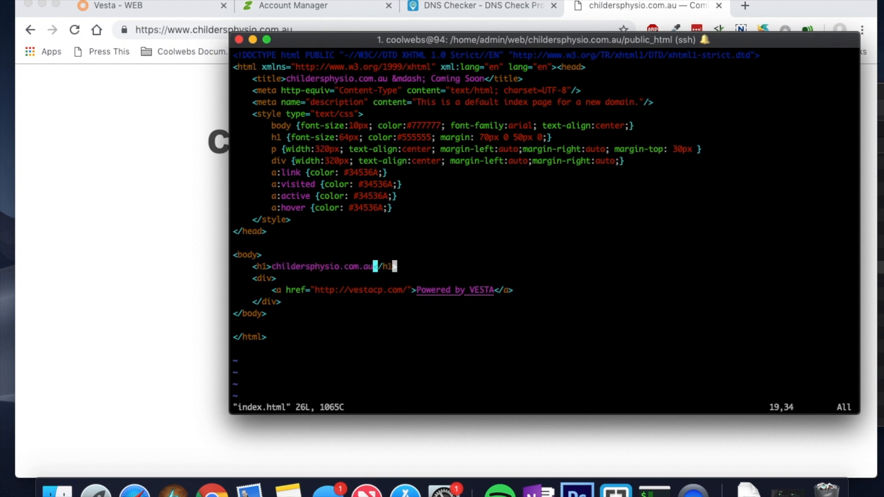
{"action": "key", "text": "a"}
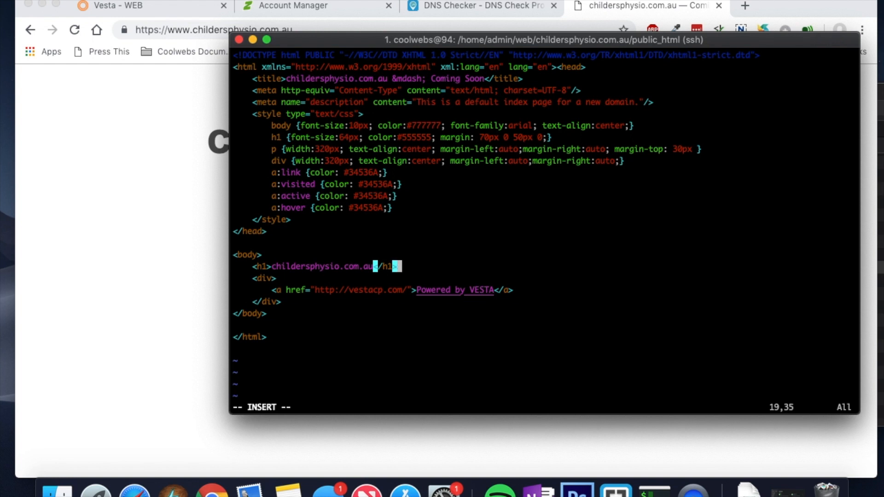
{"action": "key", "text": "Return"}
{"action": "type", "text": "<h"}
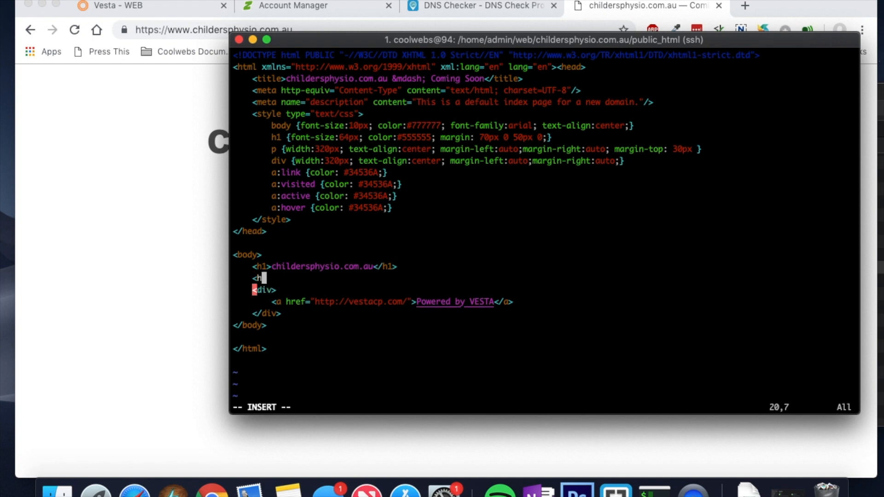
{"action": "type", "text": "2>H"}
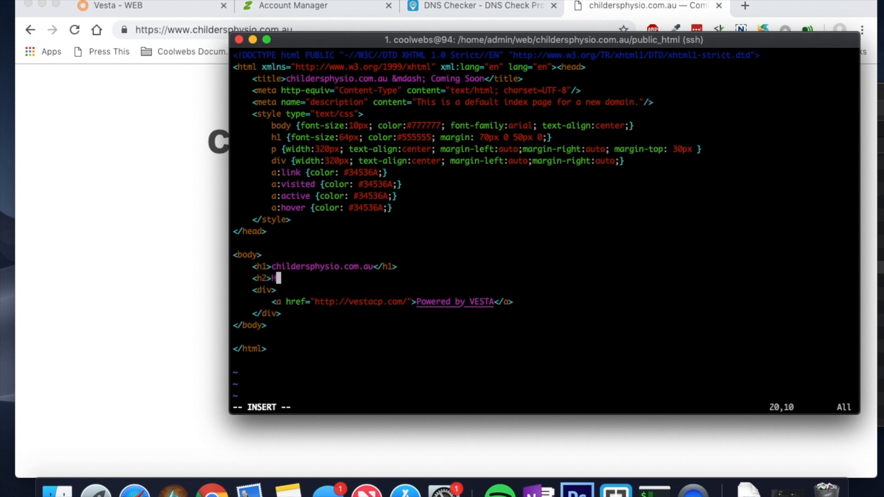
{"action": "type", "text": "ello world, we ha"}
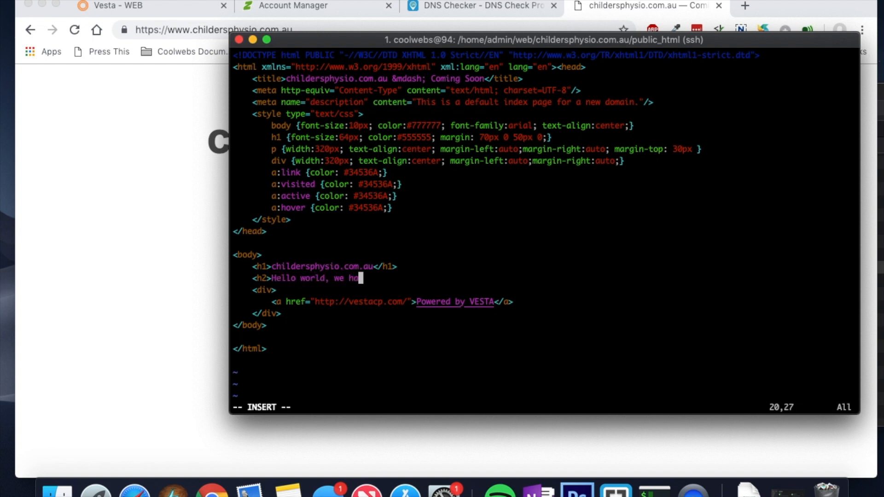
{"action": "type", "text": "ve pointed "}
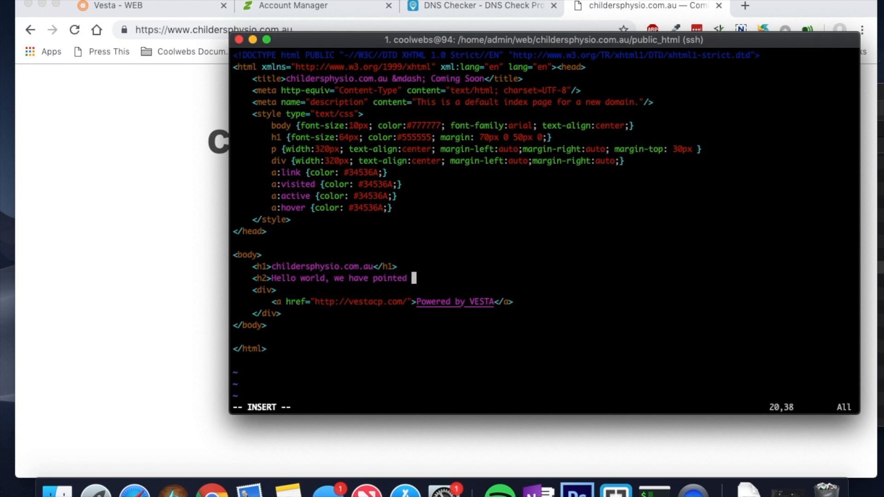
{"action": "type", "text": "our domain name"}
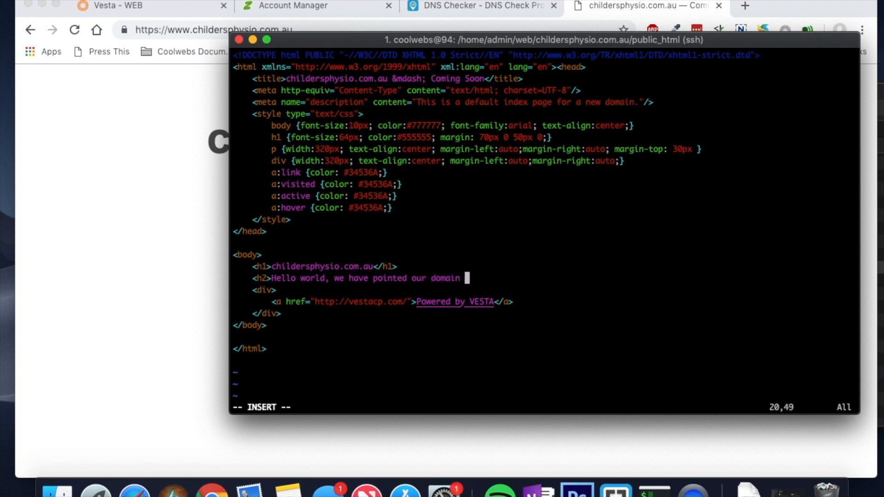
{"action": "type", "text": "<"}
{"action": "key", "text": "BackSpace"}
{"action": "type", "text": "</"}
{"action": "type", "text": "h2>"}
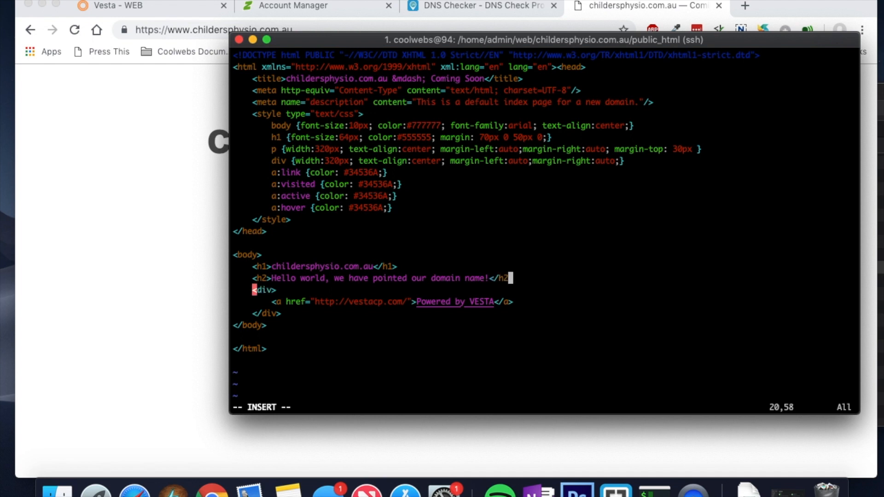
{"action": "key", "text": "Escape"}
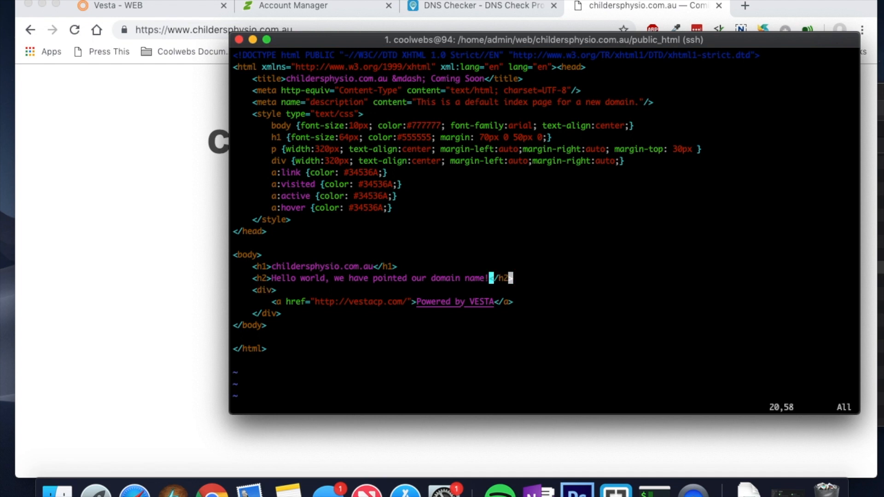
{"action": "type", "text": ":x"}
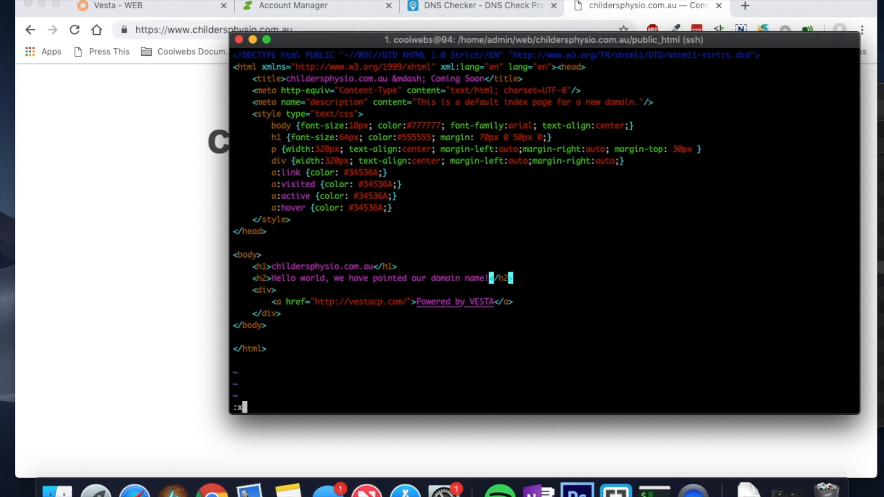
{"action": "key", "text": "Return"}
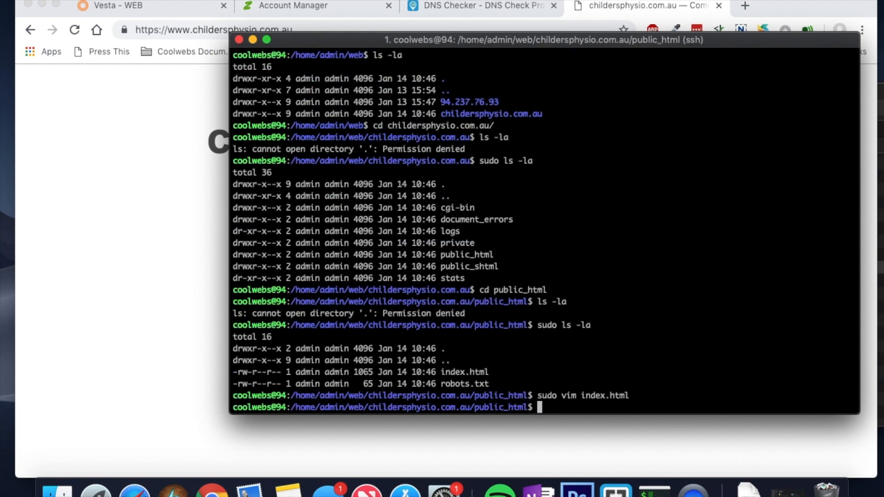
Step: Reload childersphysio.com.au and highlight the new Hello world heading, then return to Vesta's WEB list
{"action": "left_click", "coordinate": [170, 261]}
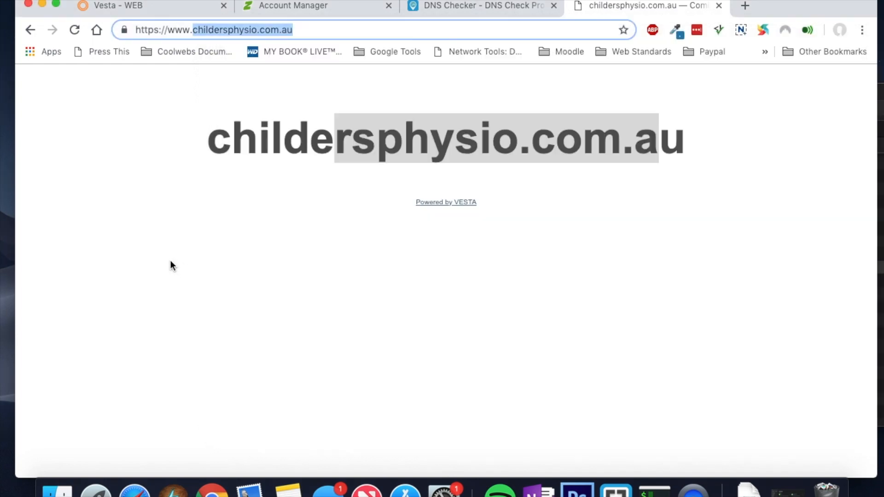
{"action": "left_click", "coordinate": [74, 30]}
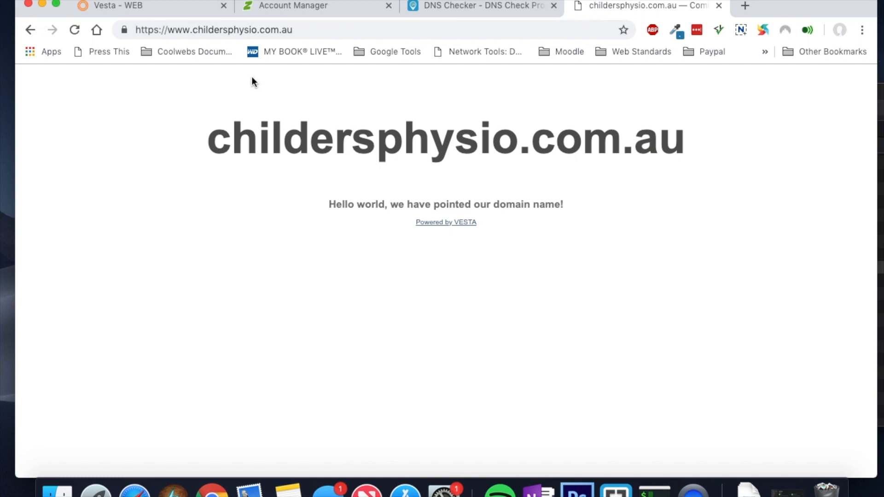
{"action": "left_click_drag", "start_coordinate": [573, 209], "coordinate": [316, 213]}
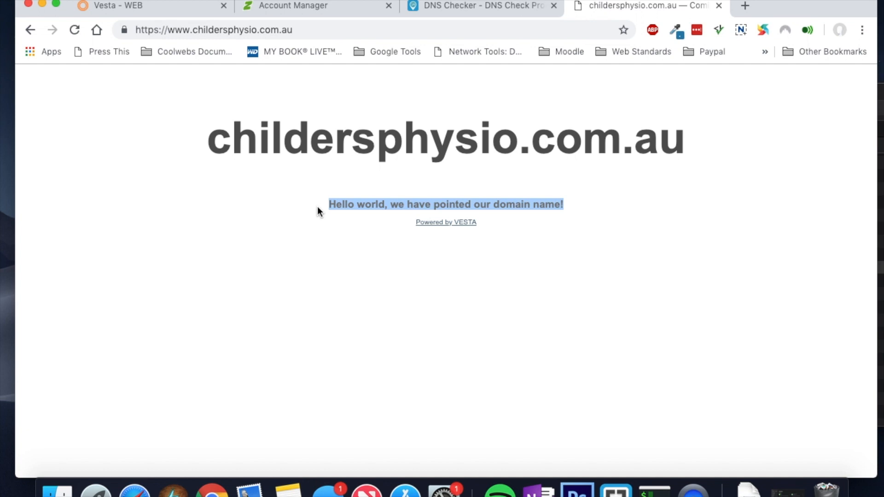
{"action": "left_click", "coordinate": [143, 7]}
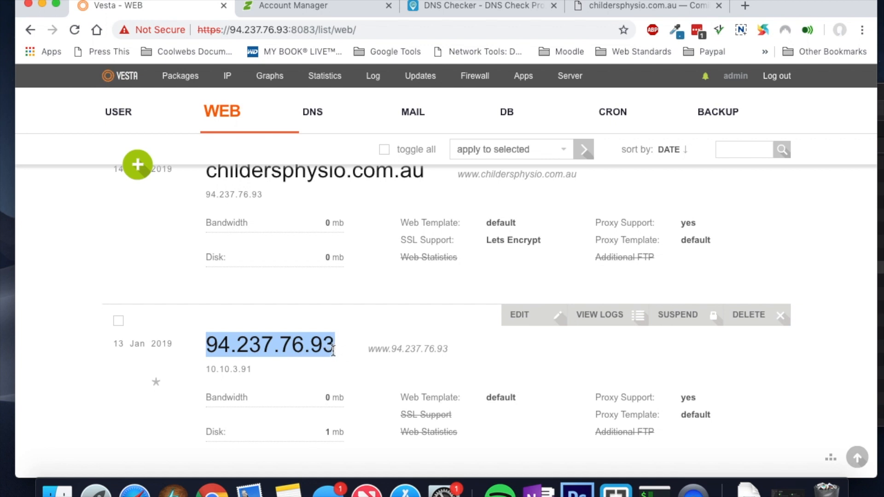
Step: Go up with cd ../.. and list /home/admin/web, highlighting the 94.237.76.93 entry
{"action": "left_click", "coordinate": [654, 491]}
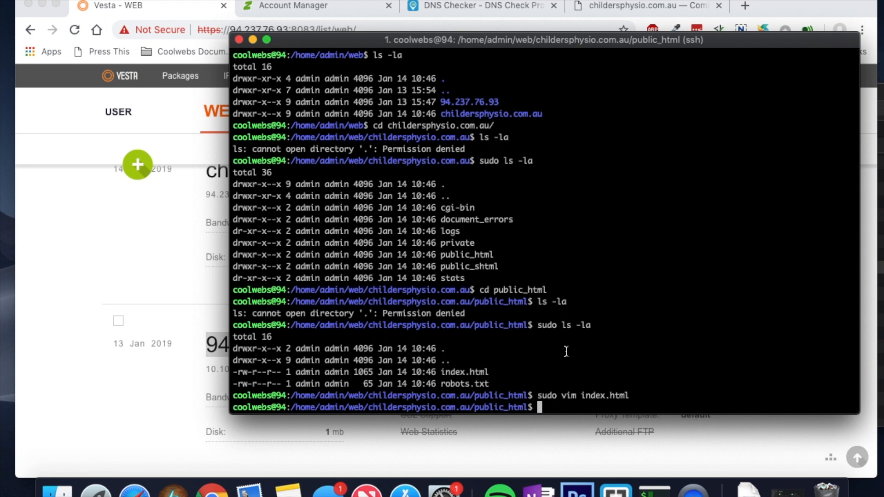
{"action": "scroll", "coordinate": [516, 209], "scroll_direction": "up", "scroll_amount": 1}
{"action": "scroll", "coordinate": [515, 209], "scroll_direction": "down", "scroll_amount": 1}
{"action": "type", "text": "cd ../.."}
{"action": "key", "text": "Return"}
{"action": "type", "text": "l"}
{"action": "key", "text": "BackSpace"}
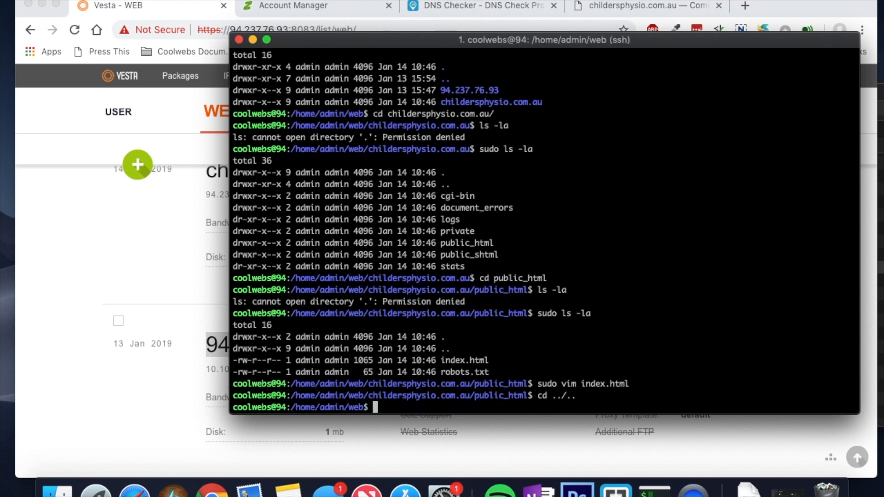
{"action": "type", "text": "ls -la"}
{"action": "key", "text": "Return"}
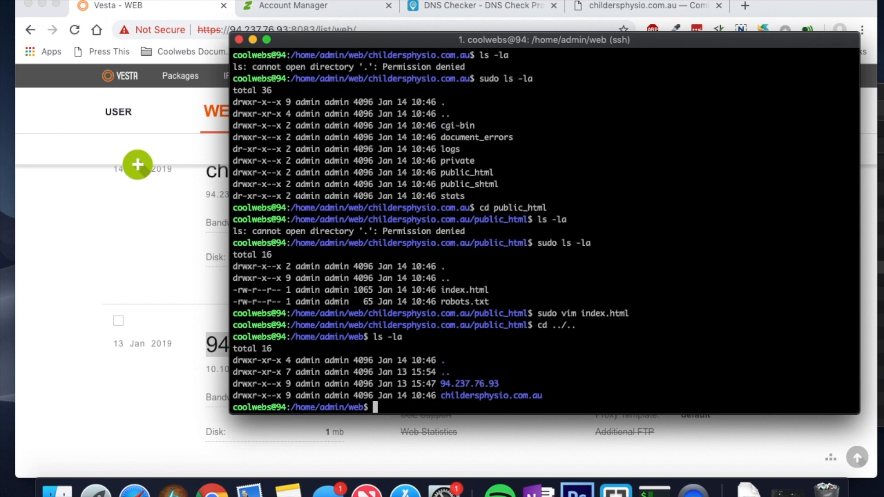
{"action": "left_click_drag", "start_coordinate": [501, 384], "coordinate": [442, 385]}
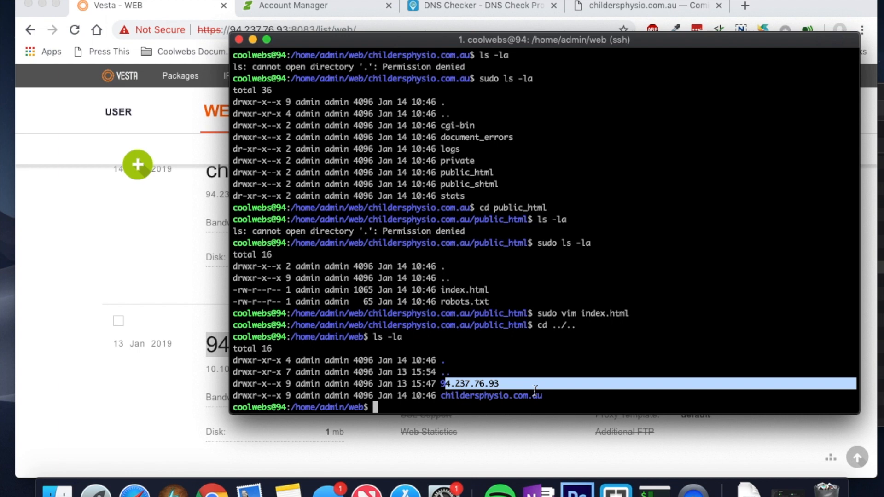
Step: Confirm childersphysio.com.au loads live, then go to Vesta's DB section
{"action": "left_click", "coordinate": [120, 259]}
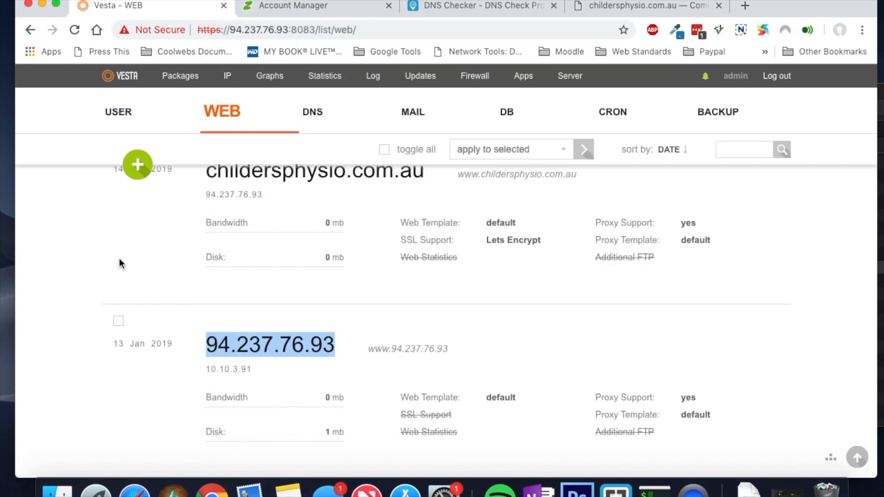
{"action": "left_click", "coordinate": [604, 12]}
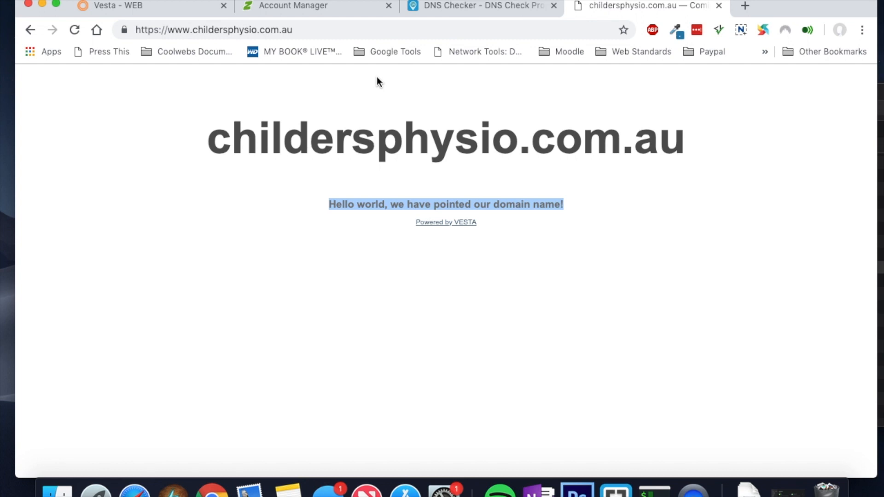
{"action": "left_click", "coordinate": [155, 7]}
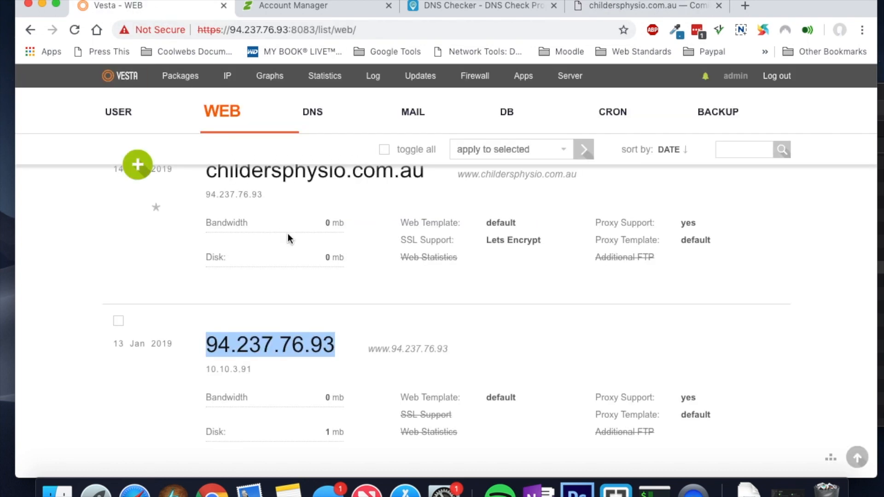
{"action": "scroll", "coordinate": [288, 237], "scroll_direction": "up", "scroll_amount": 5}
{"action": "left_click", "coordinate": [510, 123]}
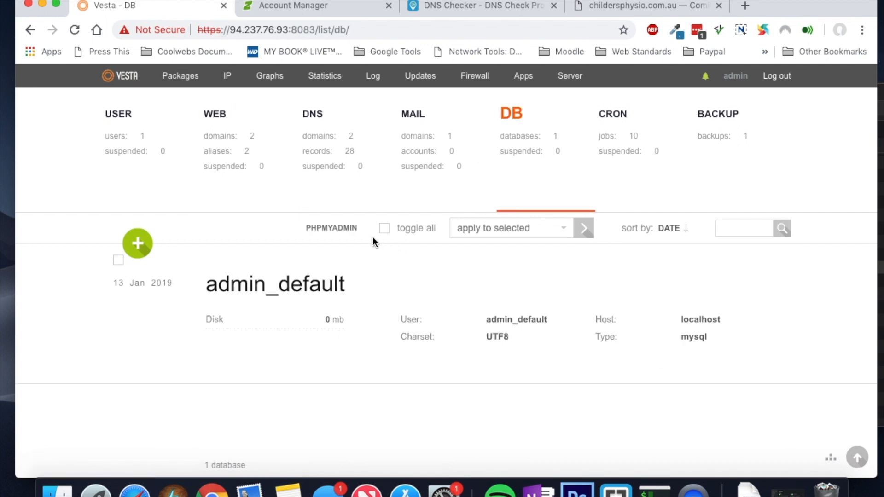
Step: Start a new database named childersphysio and enter its database user name
{"action": "left_click", "coordinate": [143, 248]}
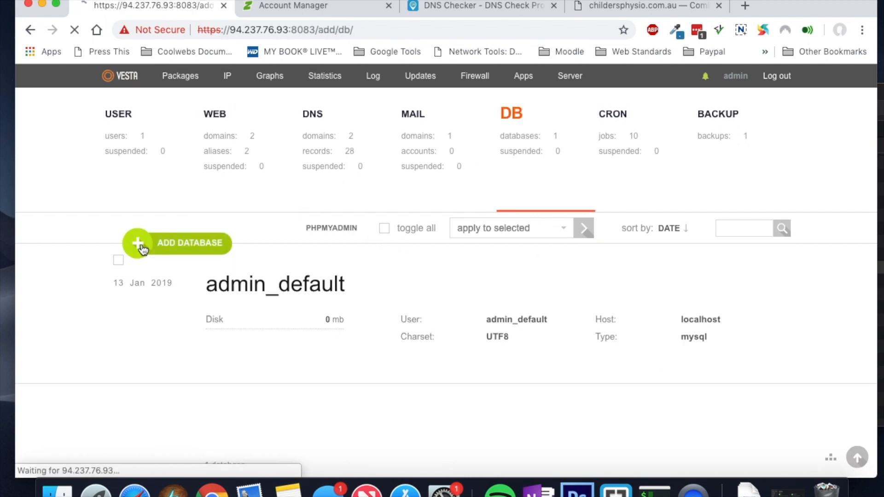
{"action": "left_click", "coordinate": [304, 346]}
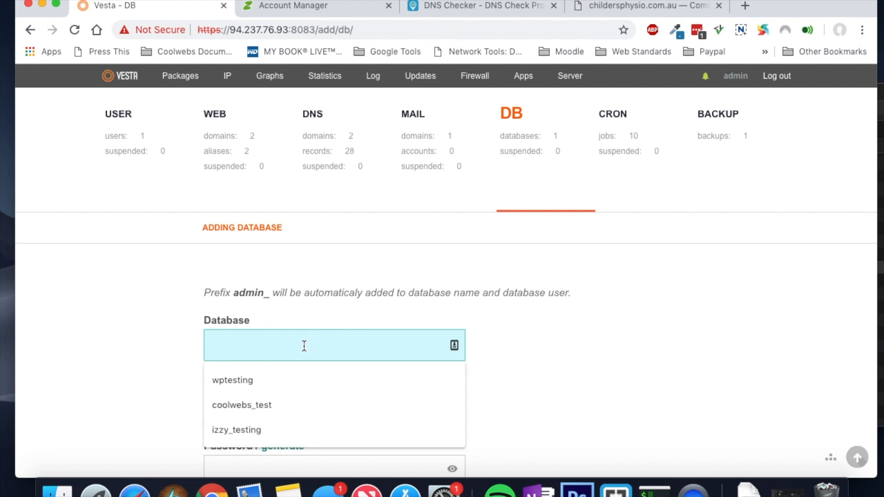
{"action": "type", "text": "chi"}
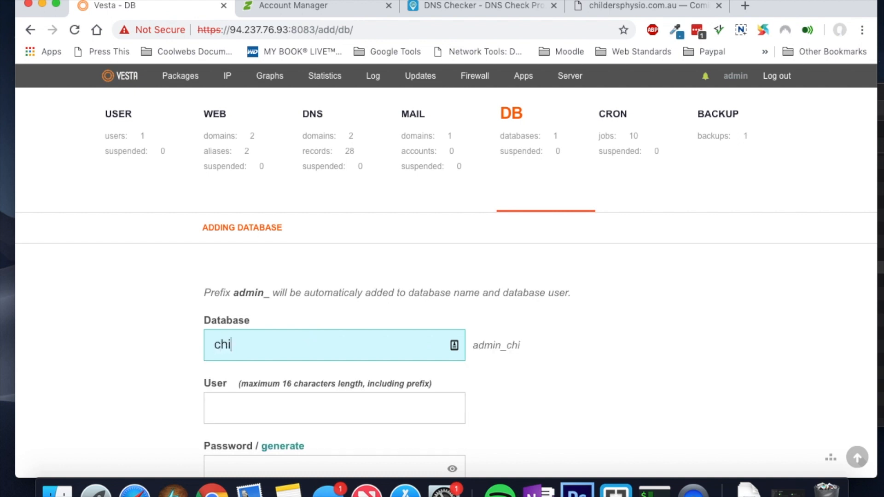
{"action": "type", "text": "ldersphysio"}
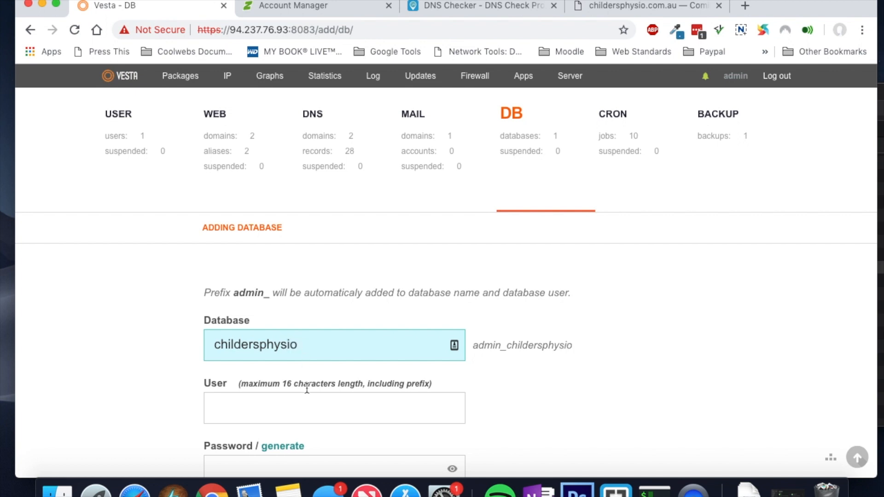
{"action": "left_click", "coordinate": [308, 417]}
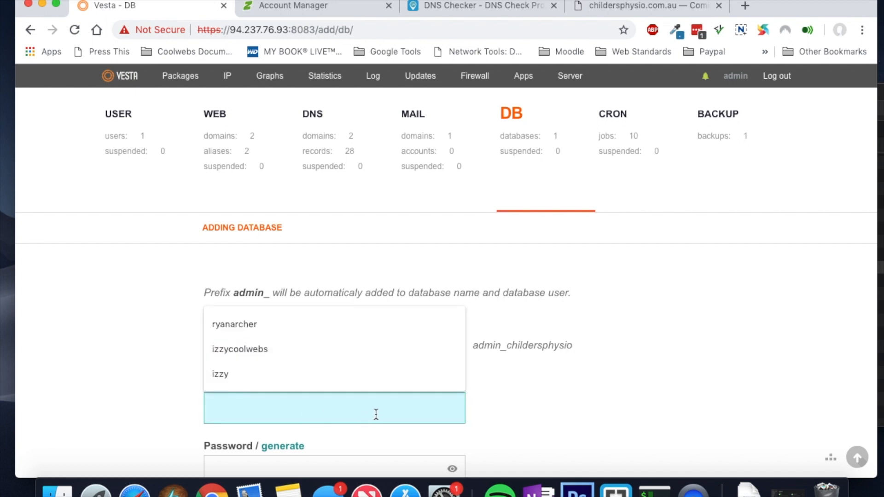
{"action": "type", "text": "m"}
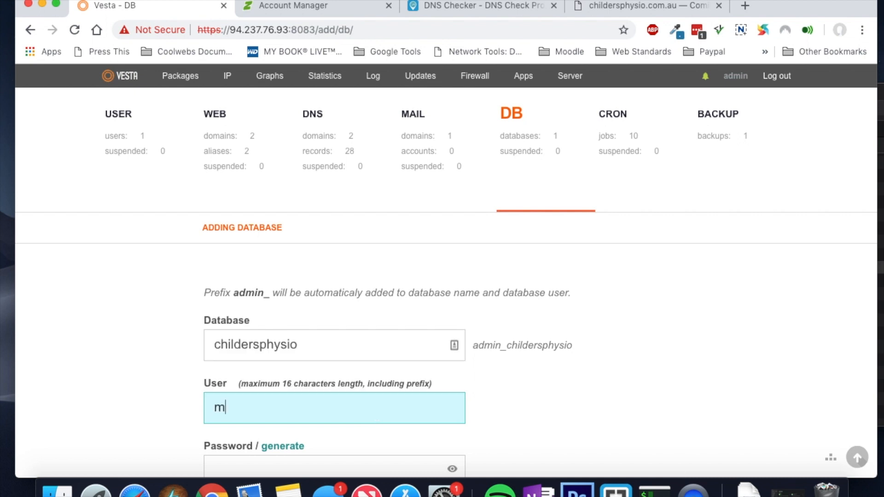
{"action": "type", "text": "yscotty"}
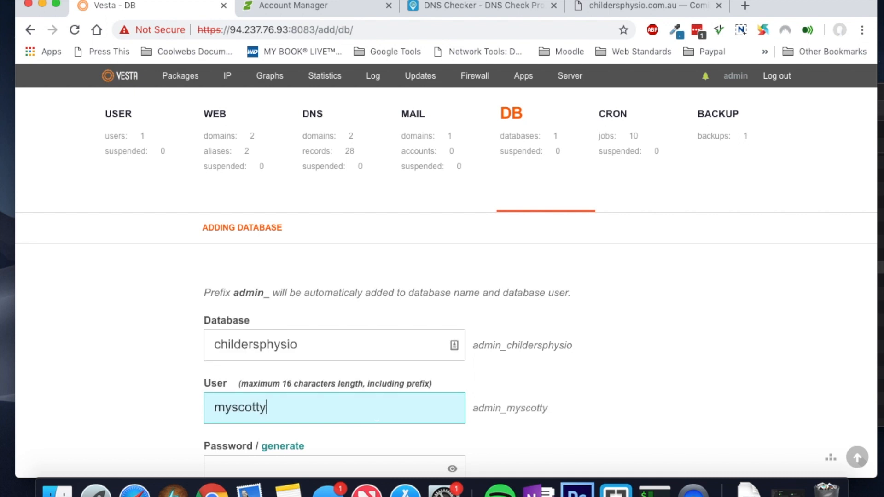
Step: Enter the database password in the Adding Database form and select it
{"action": "left_click", "coordinate": [656, 415]}
{"action": "scroll", "coordinate": [656, 411], "scroll_direction": "down", "scroll_amount": 2}
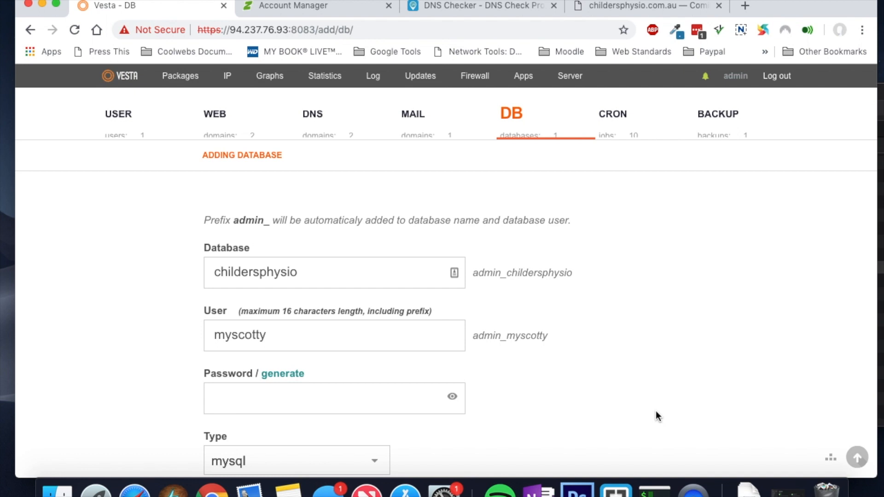
{"action": "scroll", "coordinate": [381, 356], "scroll_direction": "down", "scroll_amount": 2}
{"action": "left_click", "coordinate": [343, 347]}
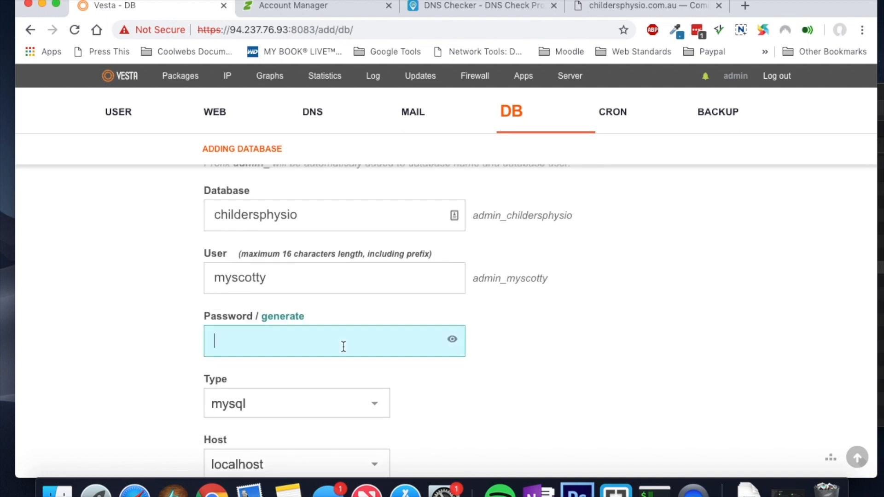
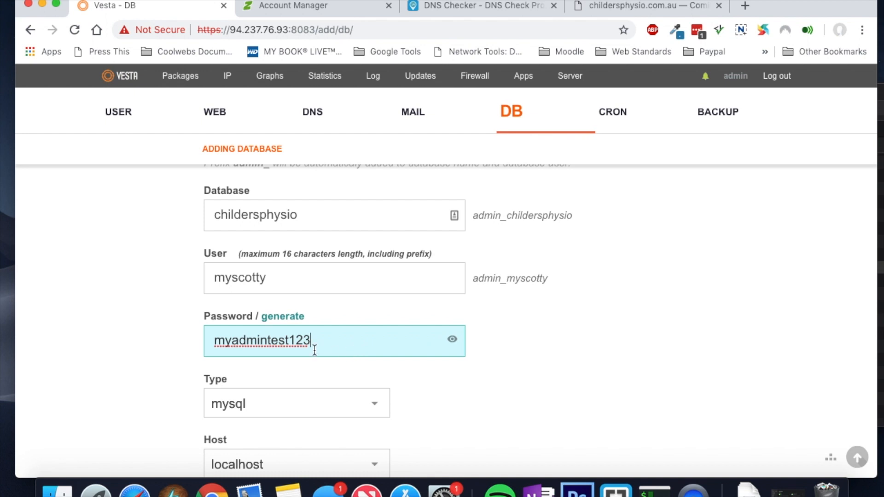
{"action": "left_click_drag", "start_coordinate": [319, 345], "coordinate": [212, 343]}
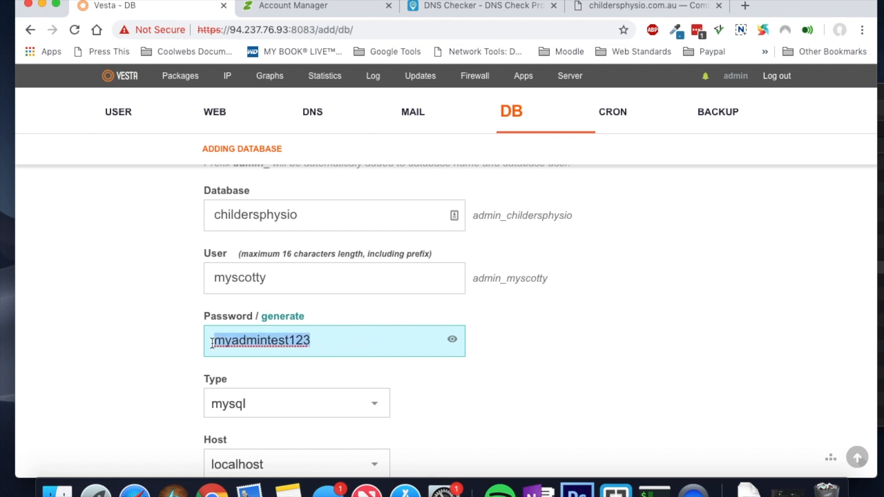
{"action": "scroll", "coordinate": [504, 410], "scroll_direction": "down", "scroll_amount": 5}
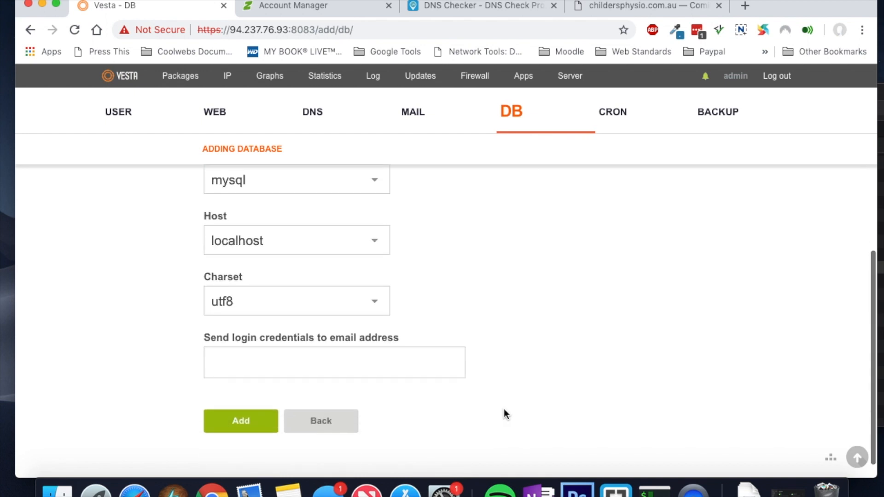
Step: Set the charset to utf8mb4 and add the database
{"action": "left_click", "coordinate": [375, 305]}
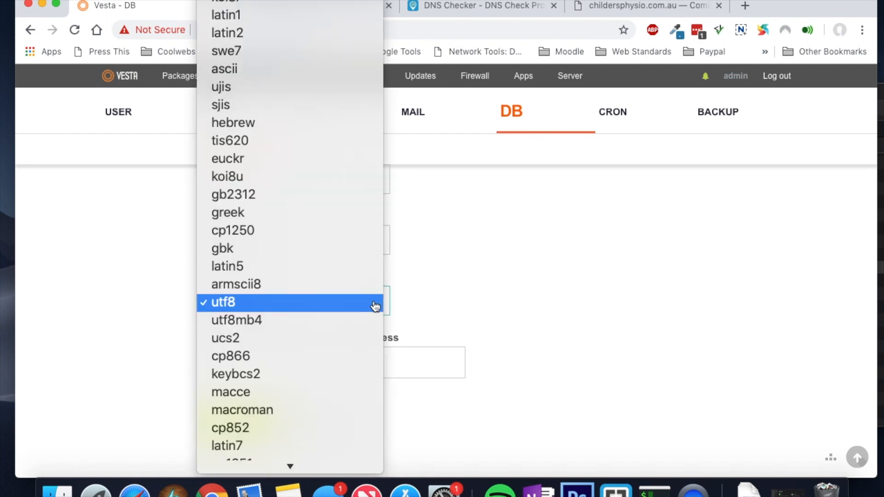
{"action": "left_click", "coordinate": [350, 321]}
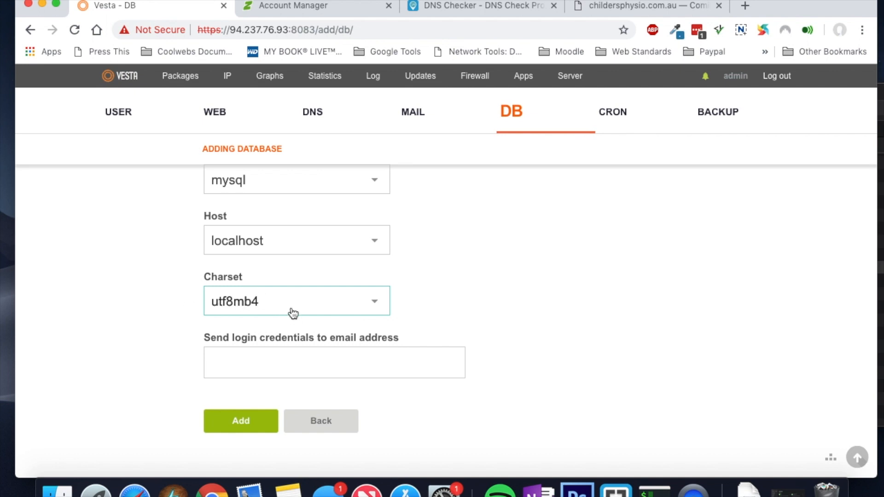
{"action": "left_click", "coordinate": [317, 364]}
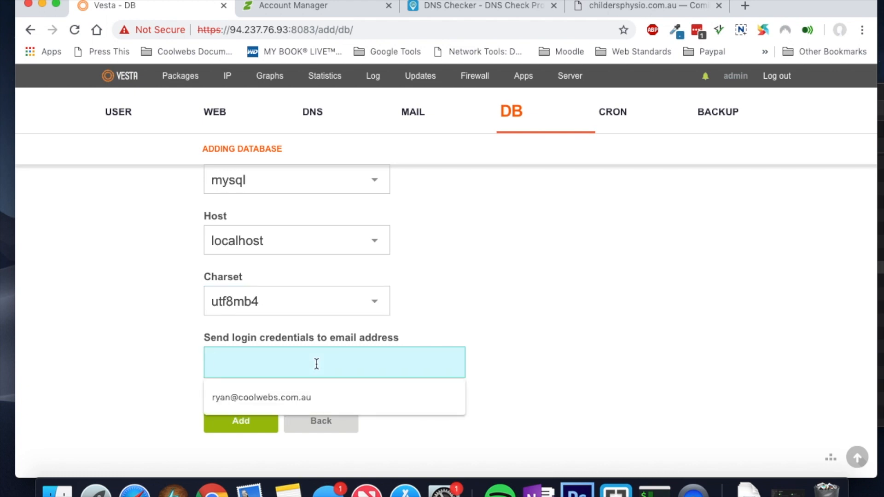
{"action": "left_click", "coordinate": [236, 421]}
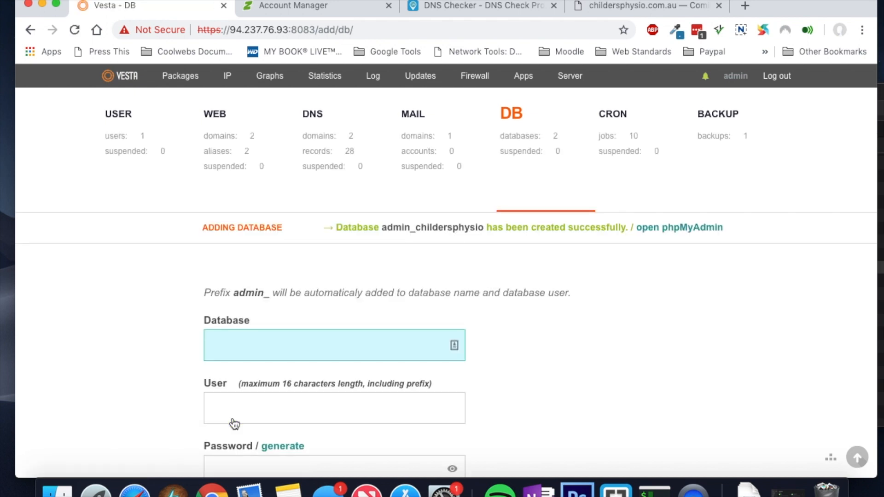
Step: Return to the DB list and open admin_childersphysio for editing
{"action": "left_click", "coordinate": [507, 119]}
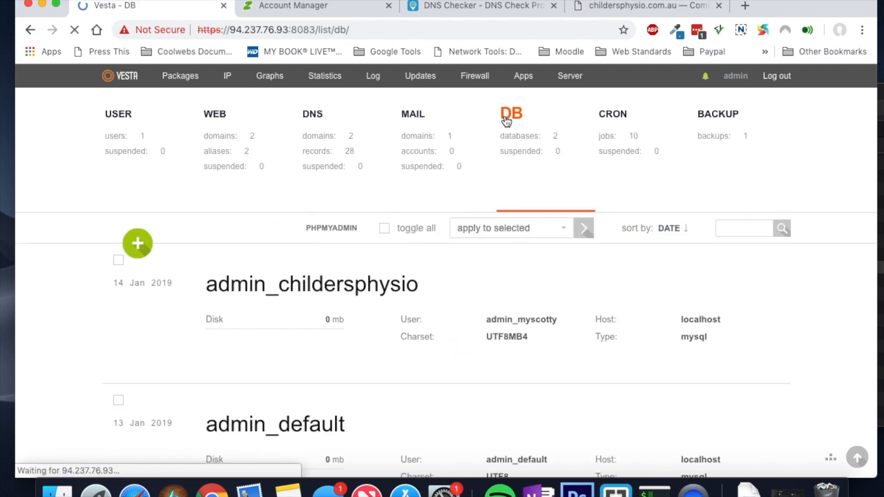
{"action": "scroll", "coordinate": [430, 273], "scroll_direction": "down", "scroll_amount": 3}
{"action": "scroll", "coordinate": [323, 225], "scroll_direction": "up", "scroll_amount": 3}
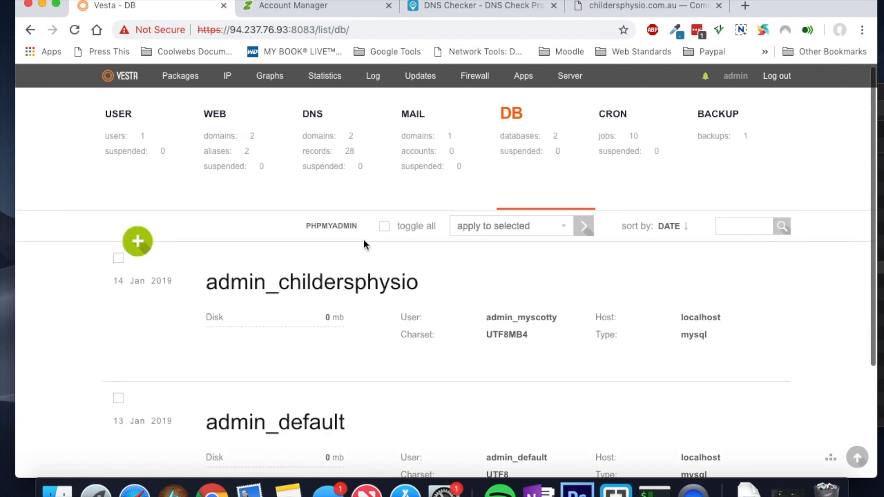
{"action": "left_click", "coordinate": [601, 252]}
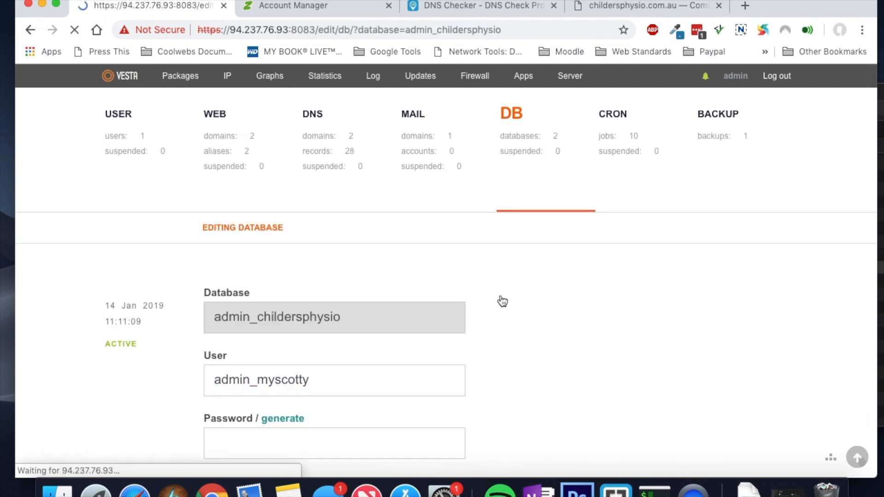
{"action": "scroll", "coordinate": [424, 327], "scroll_direction": "down", "scroll_amount": 2}
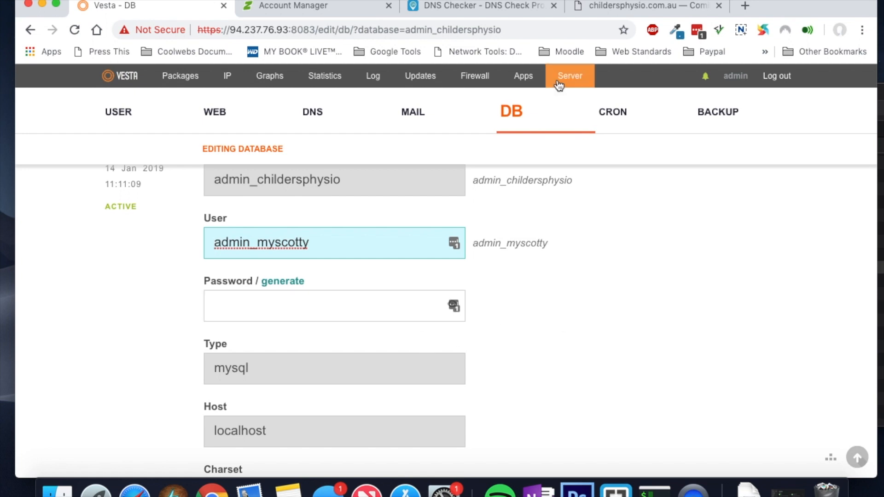
Step: In the SSH terminal, cd into the childersphysio.com.au folder
{"action": "left_click", "coordinate": [654, 489]}
{"action": "left_click", "coordinate": [457, 409]}
{"action": "type", "text": "cd chil"}
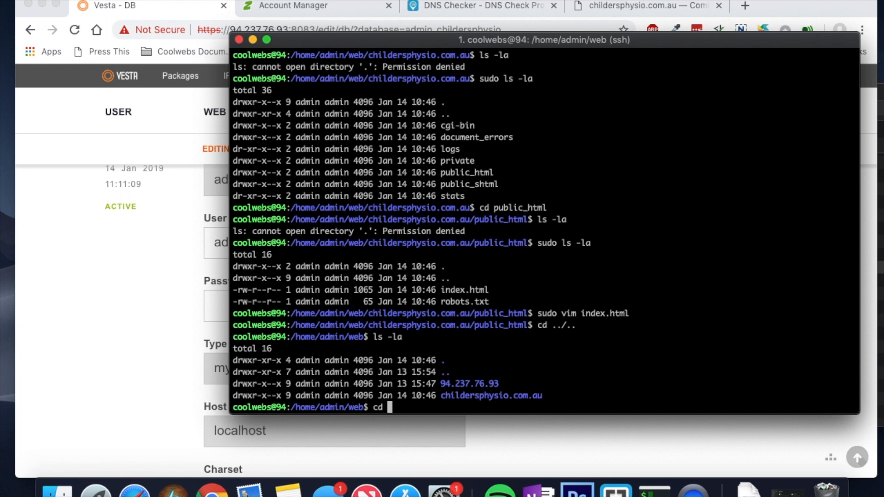
{"action": "key", "text": "Tab"}
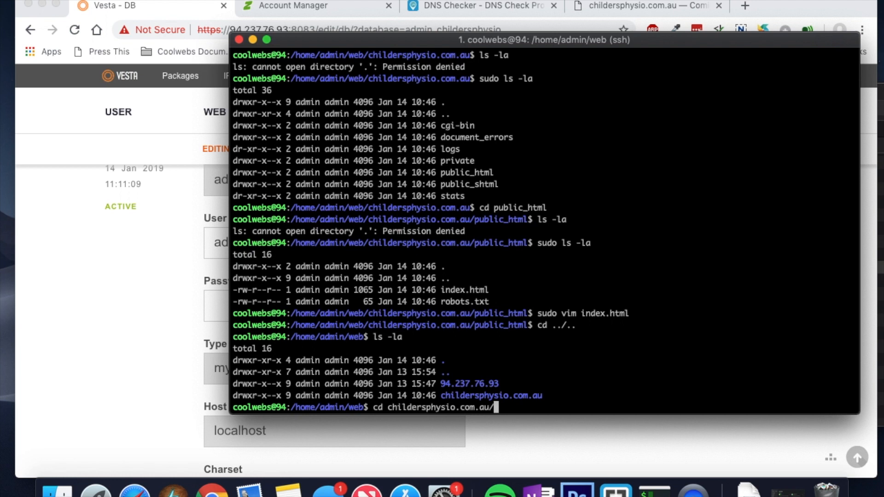
{"action": "key", "text": "Return"}
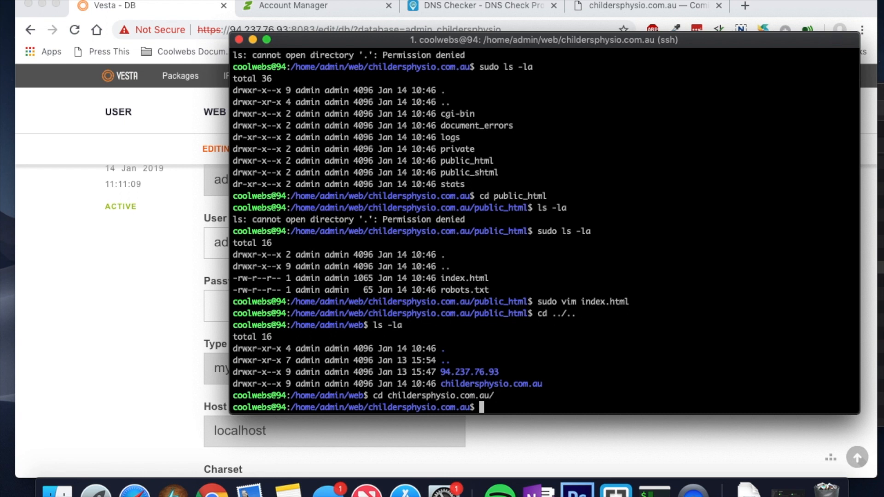
{"action": "type", "text": "wget"}
{"action": "key", "text": "BackSpace"}
{"action": "key", "text": "BackSpace"}
{"action": "key", "text": "BackSpace"}
{"action": "key", "text": "BackSpace"}
{"action": "type", "text": "sudp"}
{"action": "key", "text": "BackSpace"}
{"action": "key", "text": "BackSpace"}
{"action": "type", "text": "o wget h"}
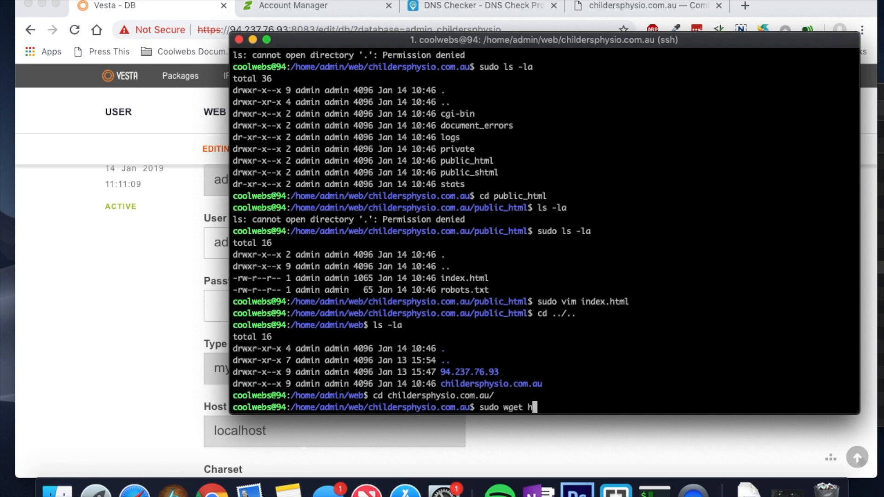
{"action": "type", "text": "ttps://wordpress.org"}
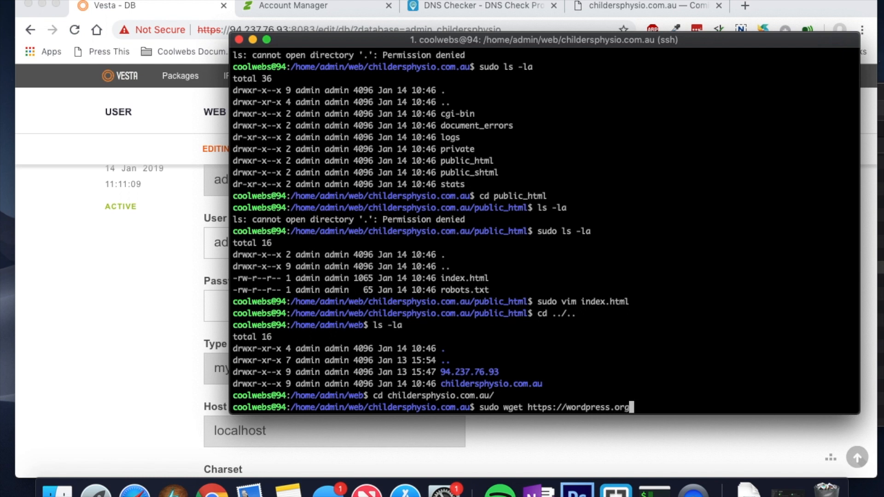
{"action": "type", "text": "/latest.zip"}
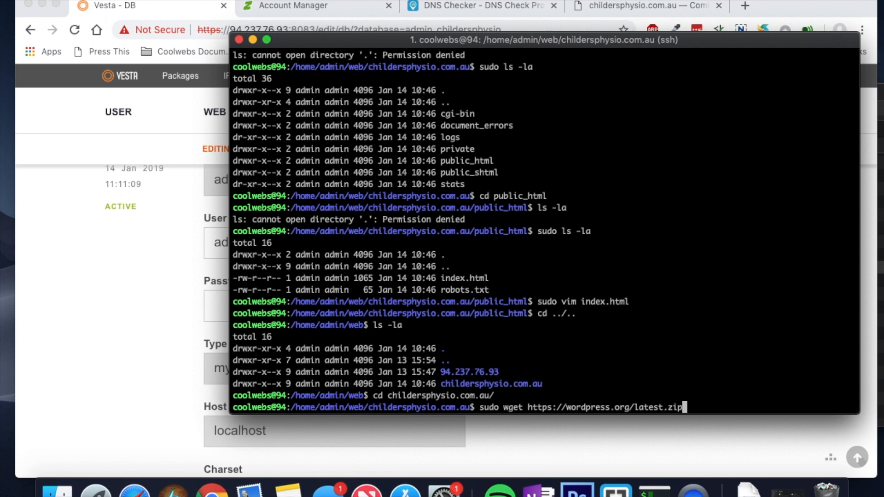
{"action": "key", "text": "Return"}
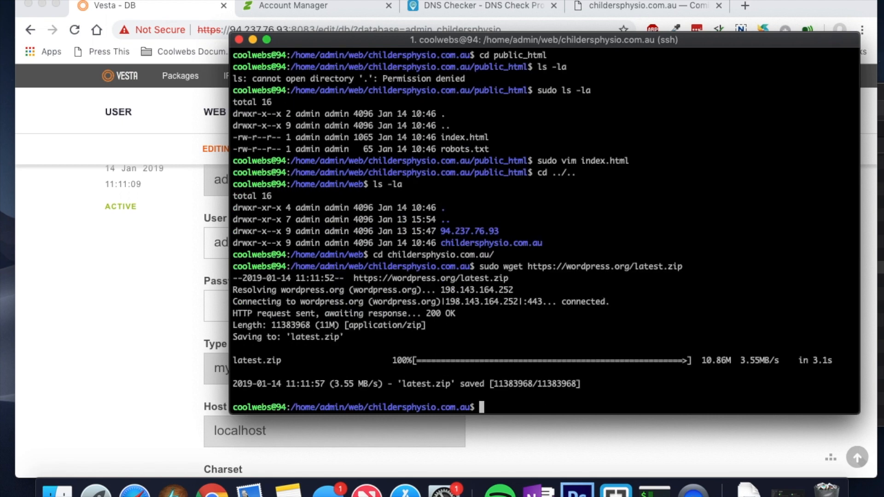
Step: List the site folder with ls -la, then with sudo ls -la
{"action": "type", "text": "ls -la"}
{"action": "key", "text": "Return"}
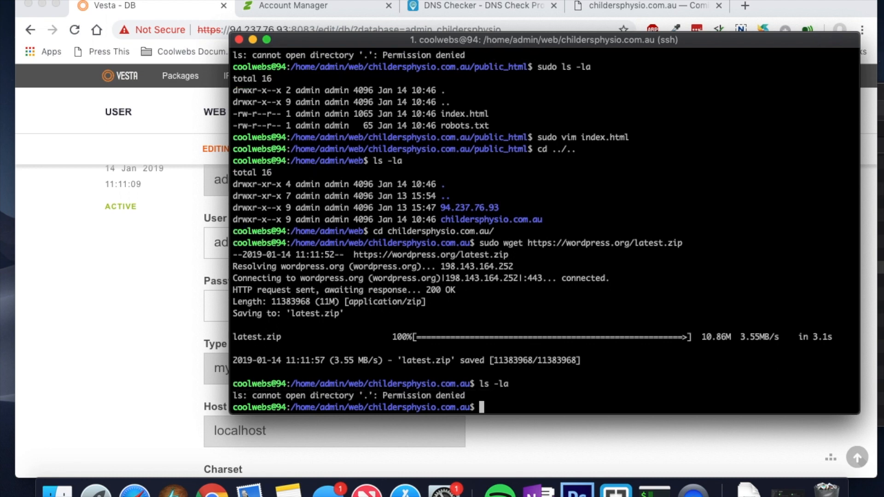
{"action": "type", "text": "sudo ls -la"}
{"action": "key", "text": "Return"}
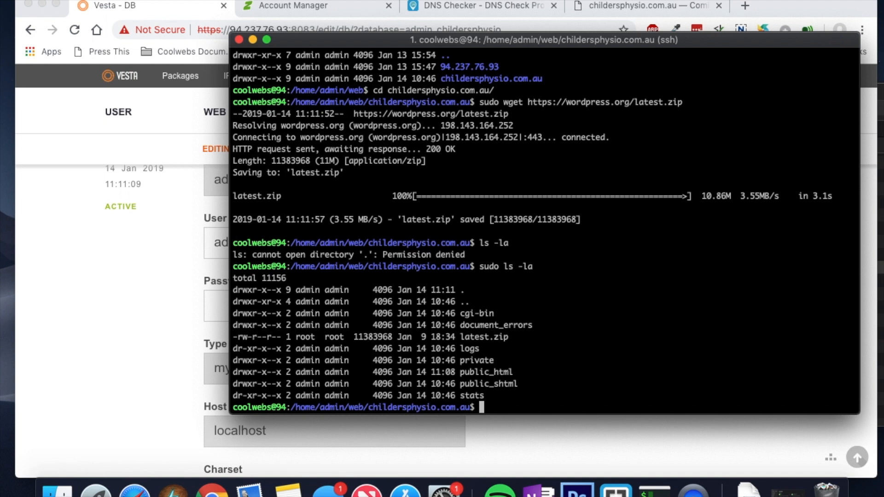
Step: Delete latest.zip with sudo rm -rf and verify it is gone
{"action": "type", "text": "sudo rm -rf late"}
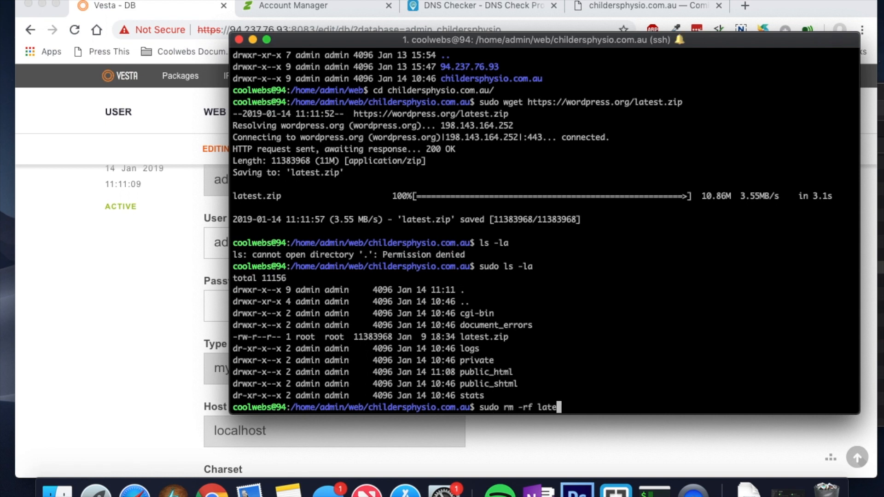
{"action": "type", "text": "s"}
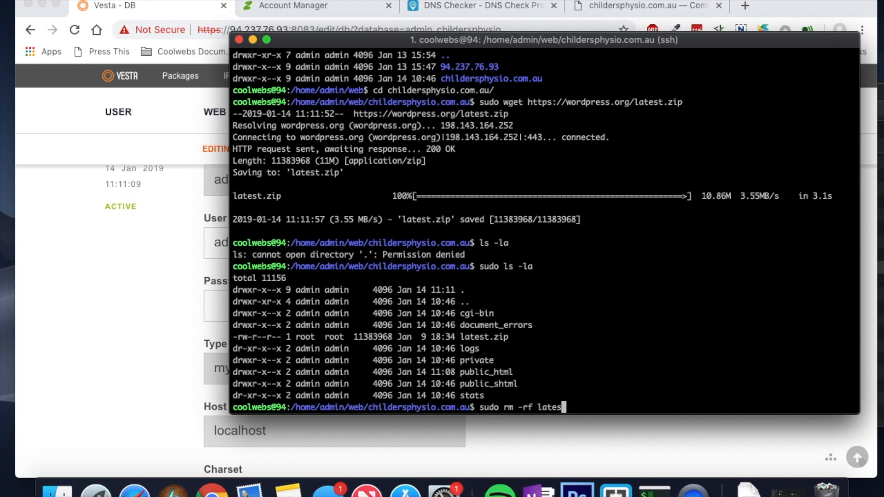
{"action": "type", "text": "t.zip"}
{"action": "key", "text": "Return"}
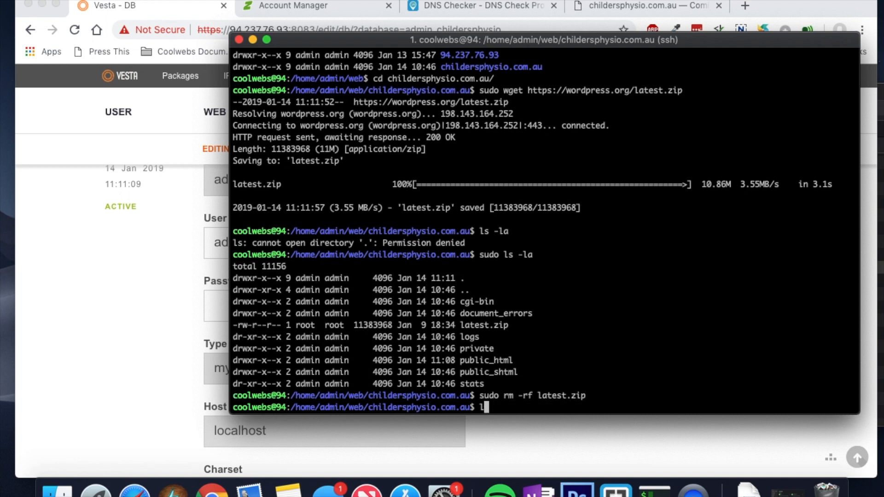
{"action": "type", "text": "sudo ls -la"}
{"action": "key", "text": "Return"}
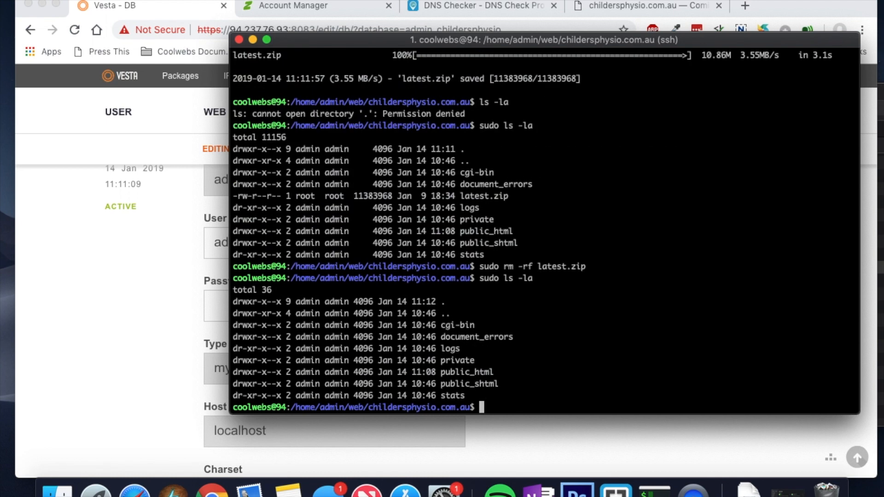
{"action": "key", "text": "Up"}
{"action": "key", "text": "Up"}
{"action": "key", "text": "Up"}
{"action": "key", "text": "Up"}
{"action": "key", "text": "Up"}
{"action": "key", "text": "Up"}
{"action": "key", "text": "Up"}
{"action": "key", "text": "Up"}
{"action": "key", "text": "Up"}
{"action": "key", "text": "Up"}
{"action": "key", "text": "Up"}
{"action": "key", "text": "Up"}
{"action": "key", "text": "Up"}
{"action": "key", "text": "Up"}
{"action": "key", "text": "Up"}
{"action": "key", "text": "Up"}
{"action": "key", "text": "Up"}
{"action": "key", "text": "Up"}
{"action": "key", "text": "Up"}
{"action": "key", "text": "Up"}
{"action": "key", "text": "Up"}
{"action": "key", "text": "Up"}
{"action": "key", "text": "Up"}
{"action": "key", "text": "Up"}
{"action": "key", "text": "Up"}
{"action": "key", "text": "Up"}
{"action": "key", "text": "Up"}
{"action": "key", "text": "Up"}
{"action": "key", "text": "Up"}
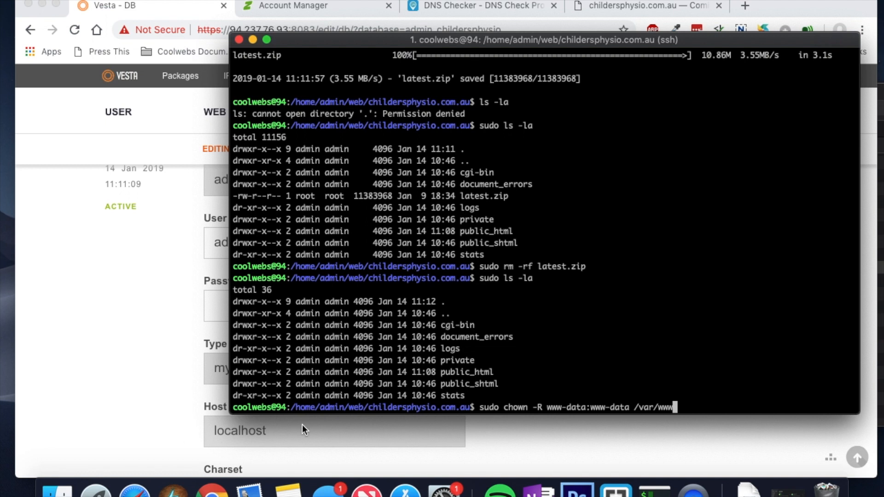
Step: Run sudo chown -R www-data:www-data on /home/admin/web/childersphysio.com.au/public_html
{"action": "left_click_drag", "start_coordinate": [294, 408], "coordinate": [420, 407]}
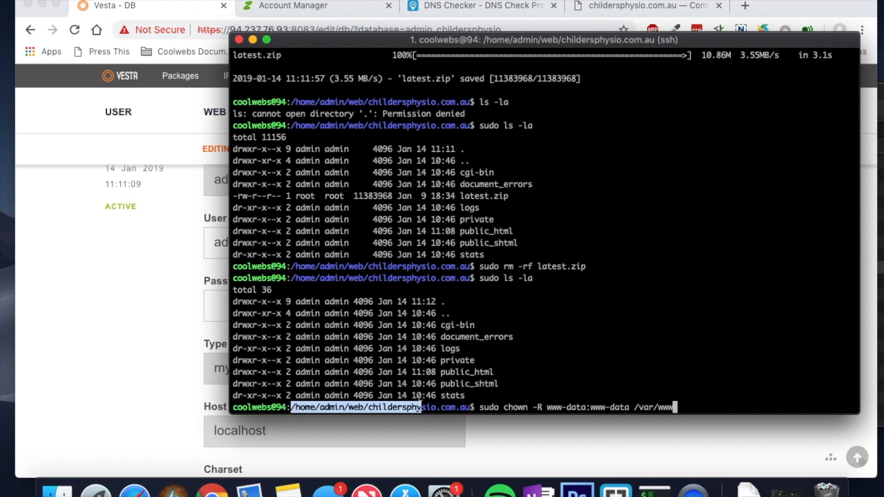
{"action": "left_click", "coordinate": [676, 407]}
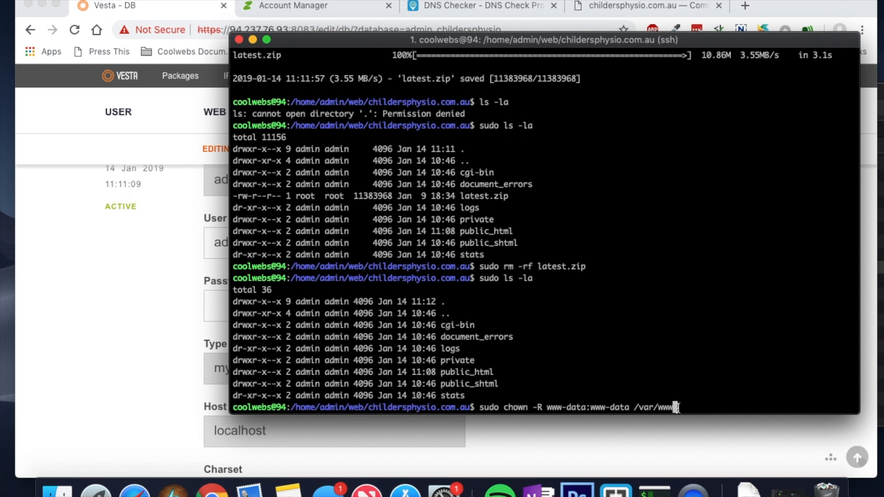
{"action": "key", "text": "BackSpace"}
{"action": "key", "text": "BackSpace"}
{"action": "key", "text": "BackSpace"}
{"action": "key", "text": "BackSpace"}
{"action": "key", "text": "BackSpace"}
{"action": "key", "text": "BackSpace"}
{"action": "key", "text": "BackSpace"}
{"action": "type", "text": "home/admin/"}
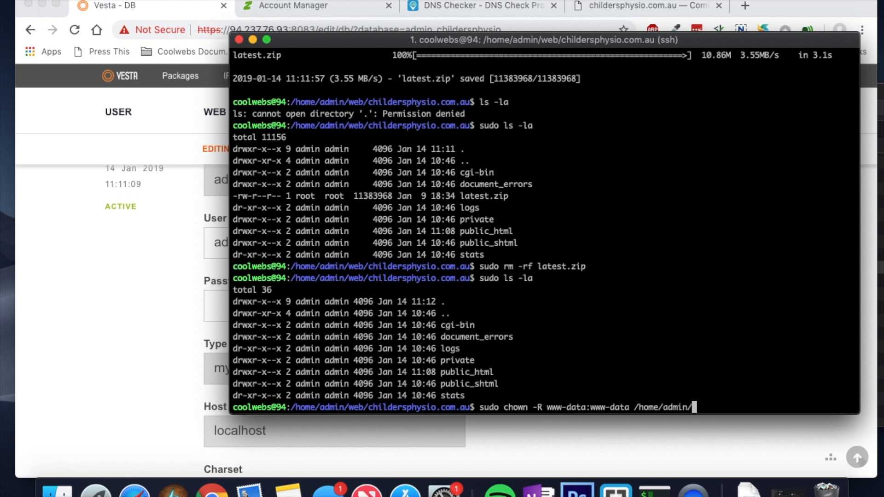
{"action": "type", "text": "web/childers"}
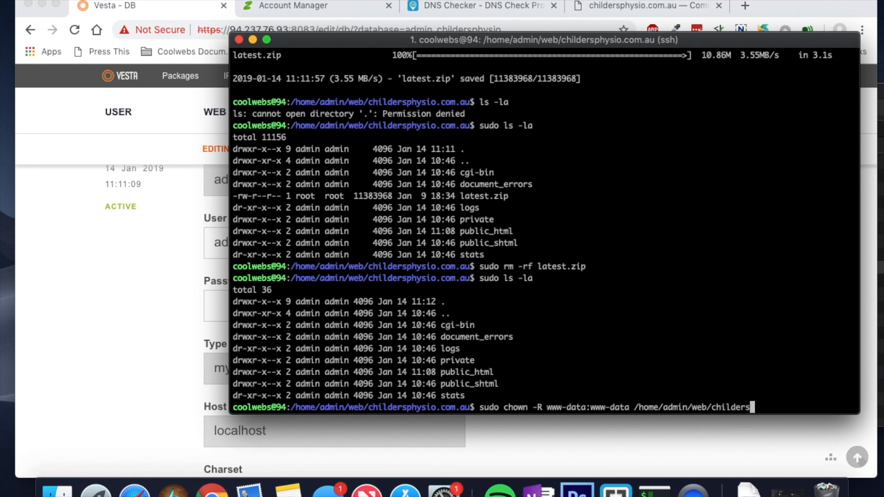
{"action": "type", "text": "physio.com."}
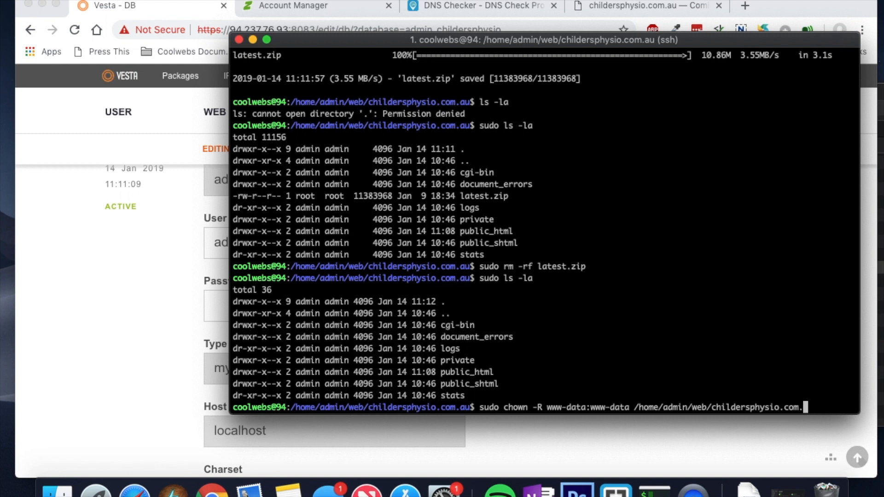
{"action": "type", "text": "au/public_"}
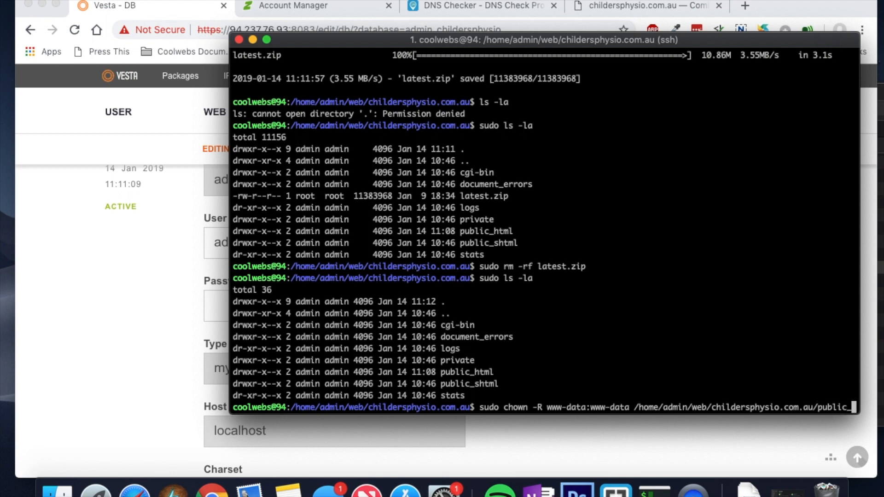
{"action": "type", "text": "html"}
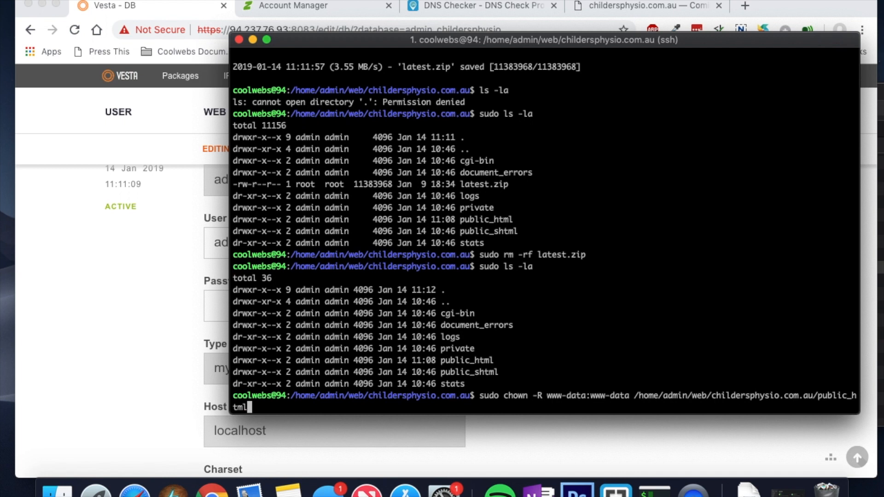
{"action": "key", "text": "Return"}
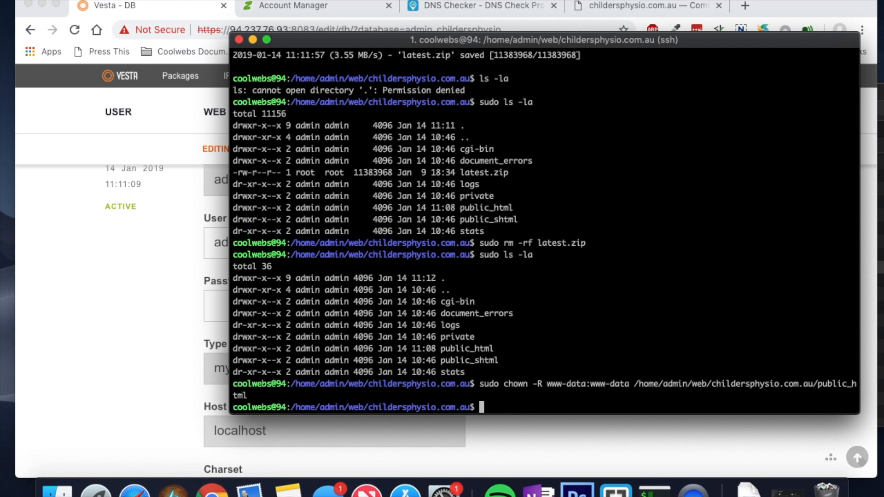
Step: Type cd public_html to head into the web root
{"action": "type", "text": "sudo"}
{"action": "key", "text": "BackSpace"}
{"action": "key", "text": "BackSpace"}
{"action": "key", "text": "BackSpace"}
{"action": "key", "text": "BackSpace"}
{"action": "key", "text": "BackSpace"}
{"action": "type", "text": "sudo"}
{"action": "key", "text": "BackSpace"}
{"action": "key", "text": "BackSpace"}
{"action": "key", "text": "BackSpace"}
{"action": "key", "text": "BackSpace"}
{"action": "key", "text": "BackSpace"}
{"action": "type", "text": "cd public_"}
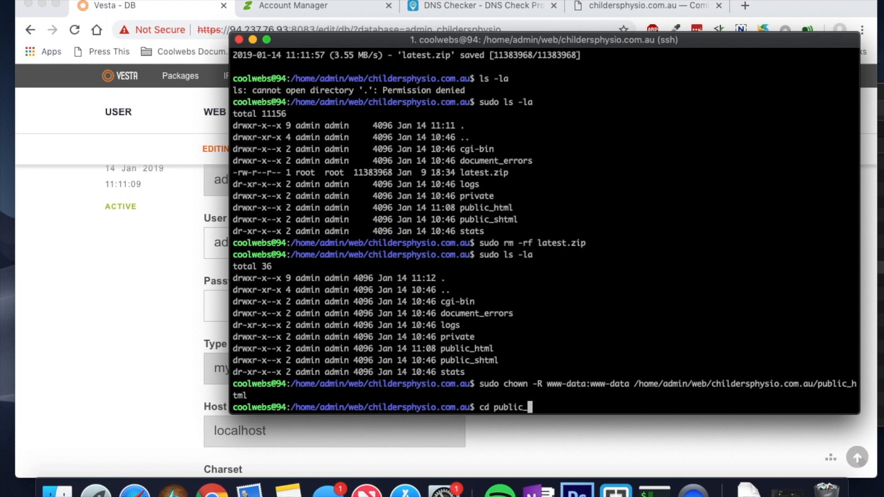
{"action": "type", "text": "html"}
Step: Enter public_html and confirm index.html and robots.txt are owned by www-data
{"action": "key", "text": "Return"}
{"action": "type", "text": "ls -la"}
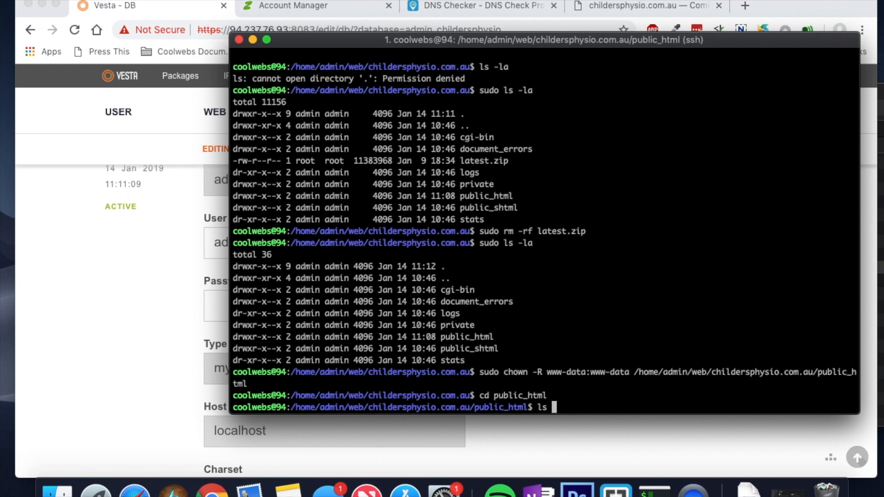
{"action": "key", "text": "Return"}
{"action": "type", "text": "sudo ls -la"}
{"action": "key", "text": "Return"}
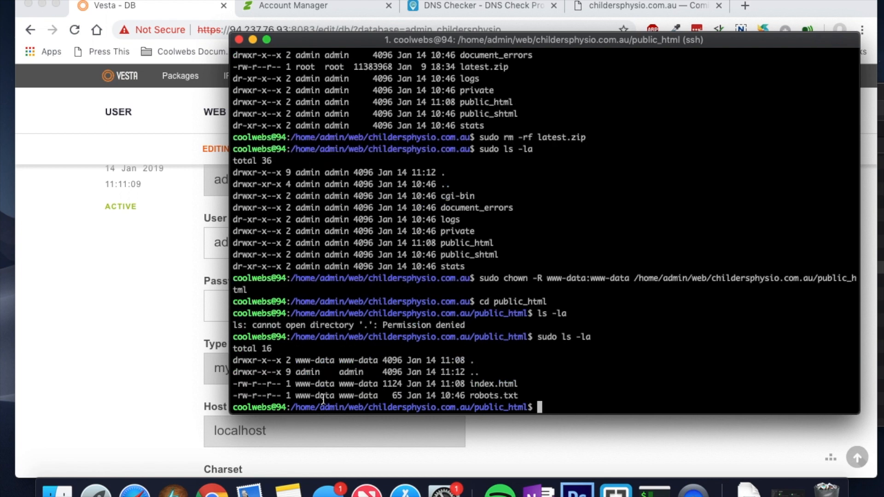
{"action": "left_click_drag", "start_coordinate": [304, 384], "coordinate": [501, 395]}
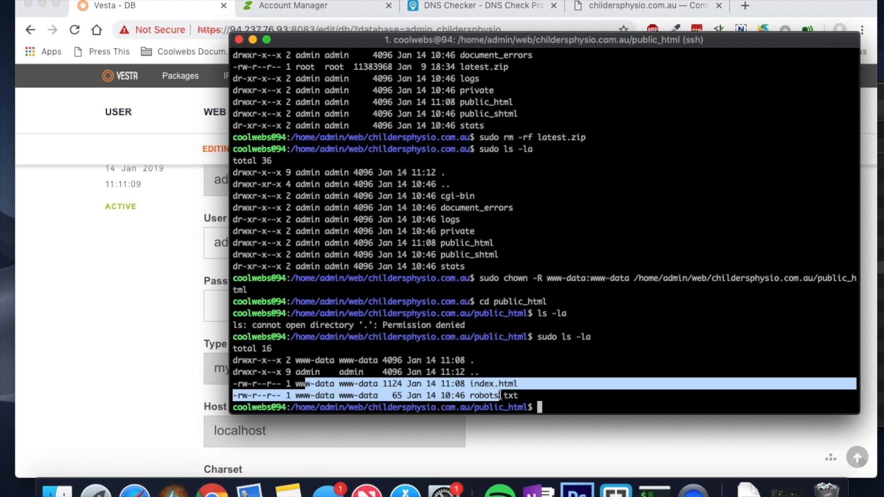
{"action": "left_click", "coordinate": [568, 406]}
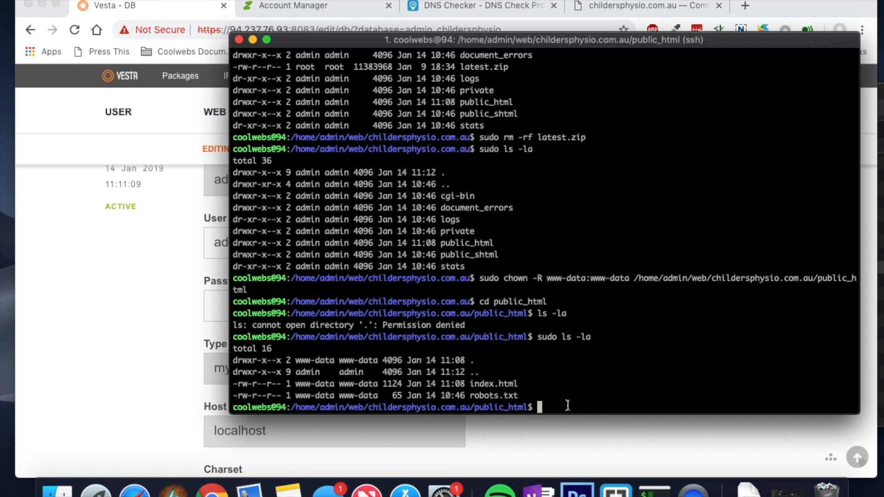
{"action": "key", "text": "Up"}
{"action": "key", "text": "Up"}
{"action": "key", "text": "Up"}
{"action": "key", "text": "Up"}
{"action": "key", "text": "Down"}
{"action": "key", "text": "Down"}
{"action": "key", "text": "Down"}
{"action": "key", "text": "Up"}
{"action": "key", "text": "Up"}
{"action": "key", "text": "Up"}
{"action": "key", "text": "Up"}
{"action": "key", "text": "Up"}
{"action": "key", "text": "Up"}
{"action": "key", "text": "Up"}
{"action": "key", "text": "Up"}
{"action": "key", "text": "Up"}
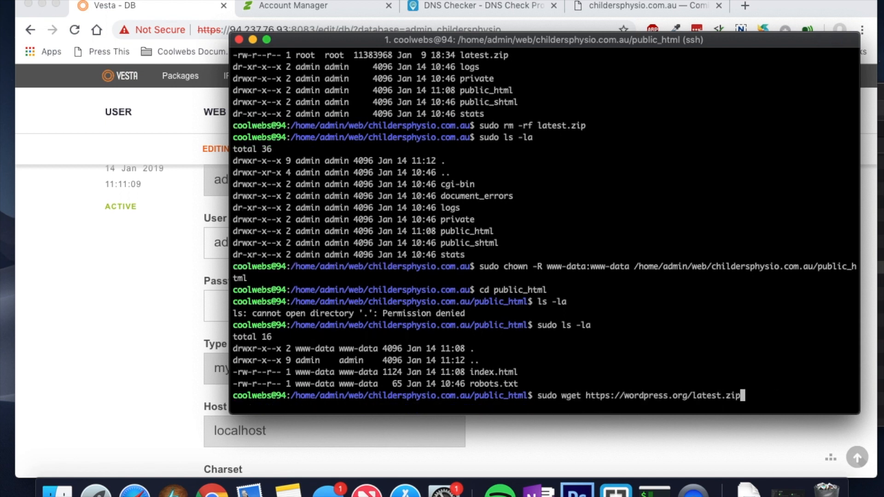
{"action": "key", "text": "Return"}
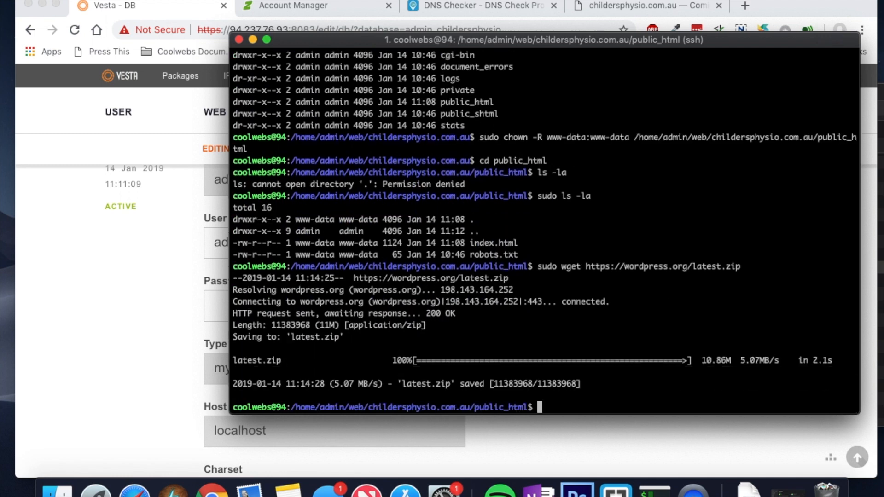
Step: Attempt to unzip the archive, list public_html to confirm latest.zip, and retype sudo unzip latest.zip
{"action": "type", "text": "sudo unzip late"}
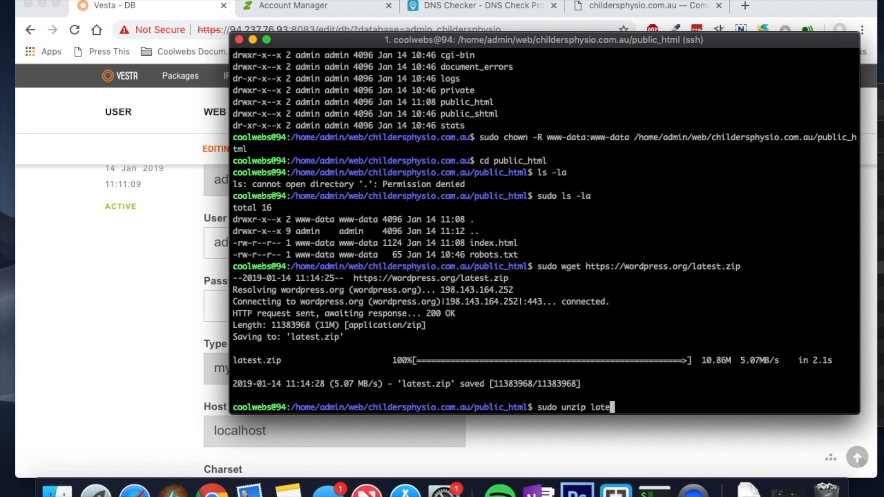
{"action": "key", "text": "Tab"}
{"action": "type", "text": "t.zip"}
{"action": "key", "text": "Return"}
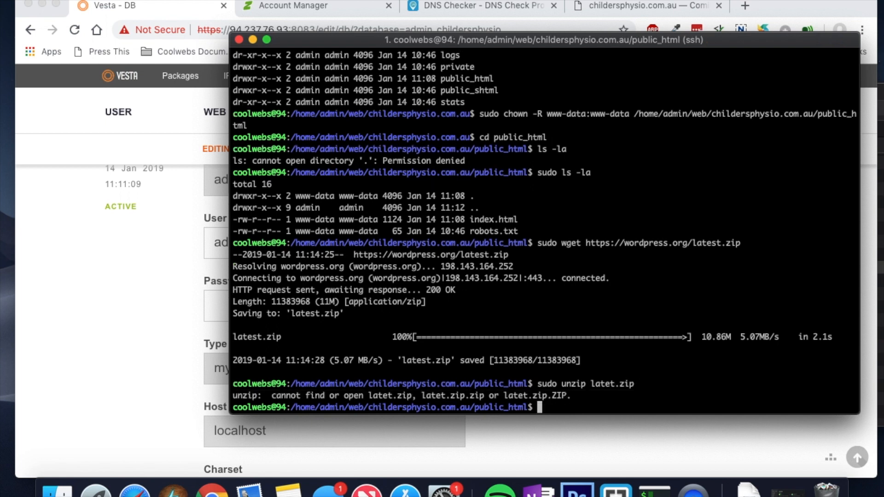
{"action": "type", "text": "sudo ls -la"}
{"action": "key", "text": "Return"}
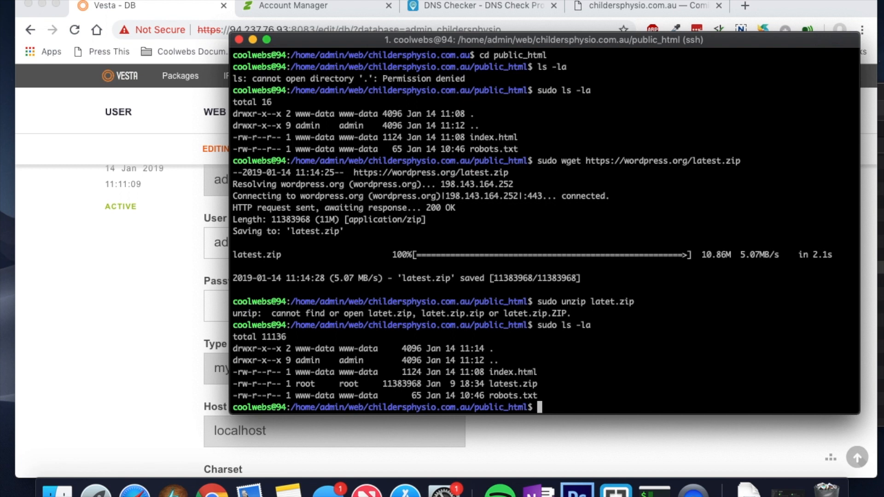
{"action": "type", "text": "sudo unzip latest.zip"}
Step: Extract latest.zip, check the wordpress folder's www-data group, and delete latest.zip
{"action": "key", "text": "Return"}
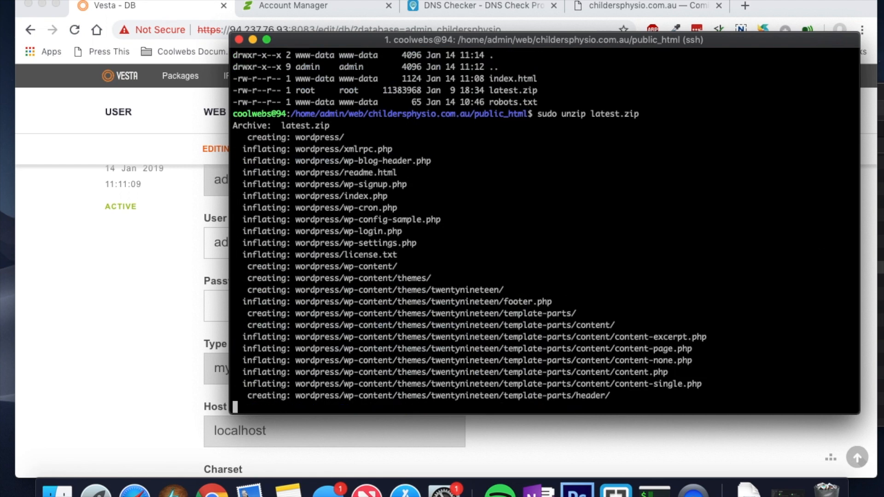
{"action": "type", "text": "sudo ls -la"}
{"action": "key", "text": "Return"}
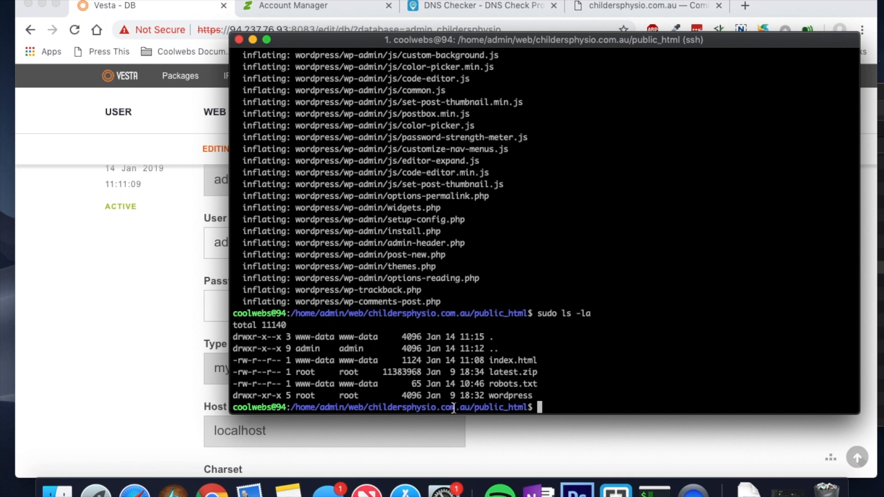
{"action": "left_click_drag", "start_coordinate": [383, 361], "coordinate": [339, 365]}
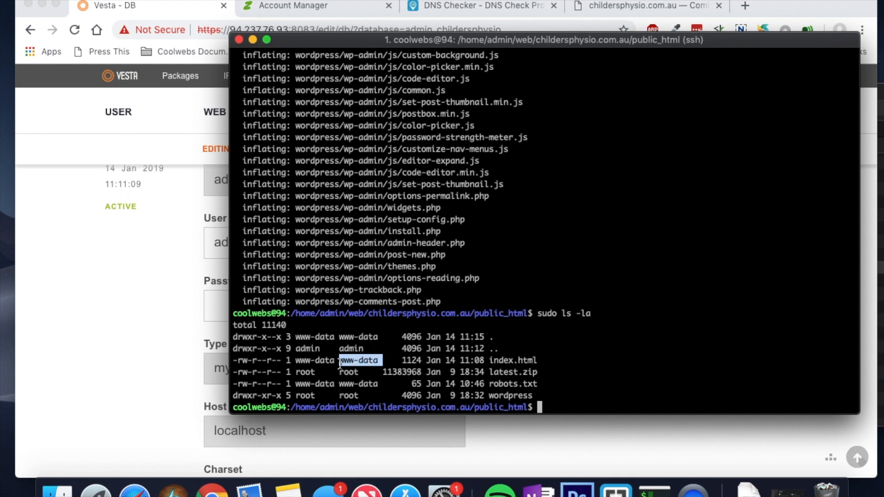
{"action": "left_click", "coordinate": [556, 409]}
{"action": "type", "text": "sudo "}
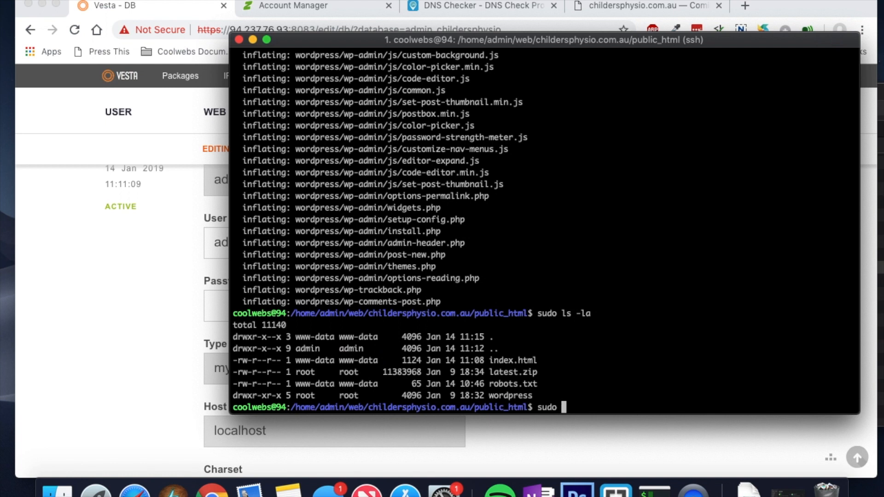
{"action": "type", "text": "rm -rf lates"}
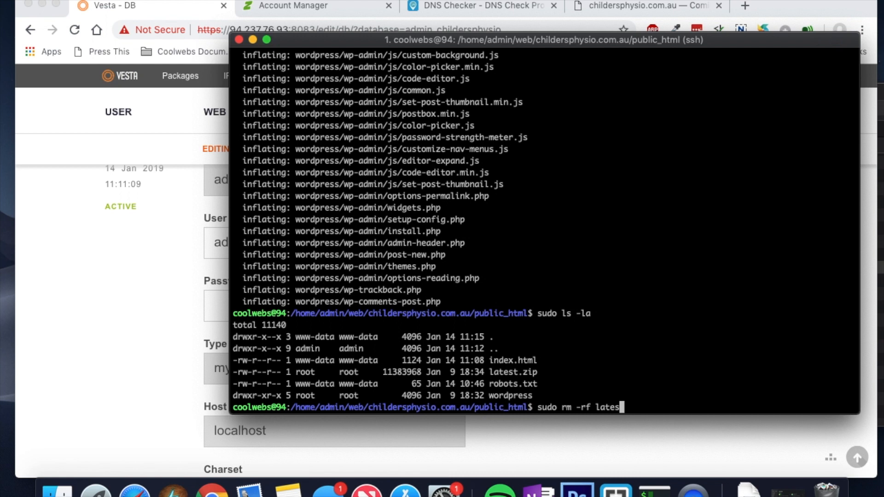
{"action": "type", "text": "t.zip"}
{"action": "key", "text": "Return"}
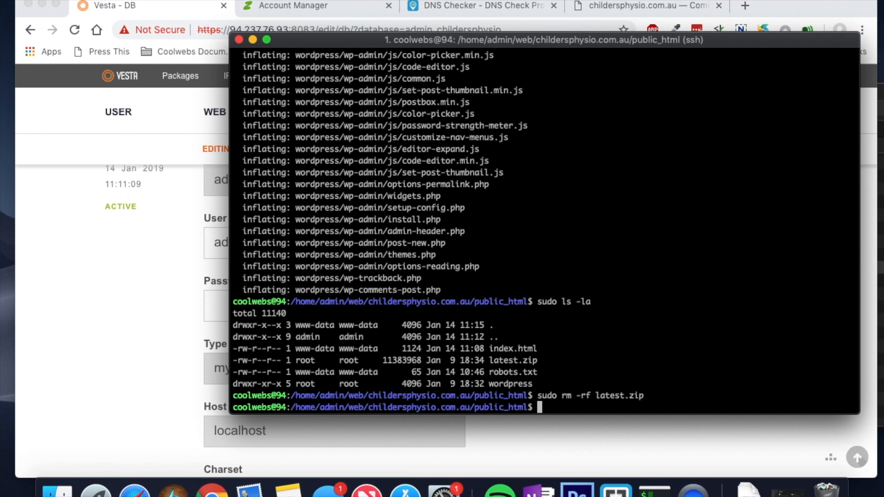
Step: Give www-data ownership of public_html/wordpress/ with chown -R and list public_html
{"action": "key", "text": "Up"}
{"action": "key", "text": "Up"}
{"action": "key", "text": "Up"}
{"action": "key", "text": "Up"}
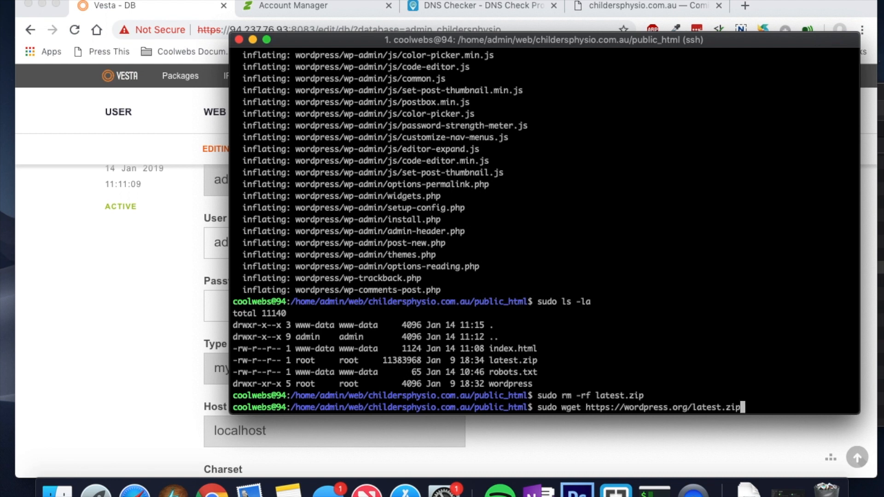
{"action": "key", "text": "Up"}
{"action": "key", "text": "Up"}
{"action": "key", "text": "Up"}
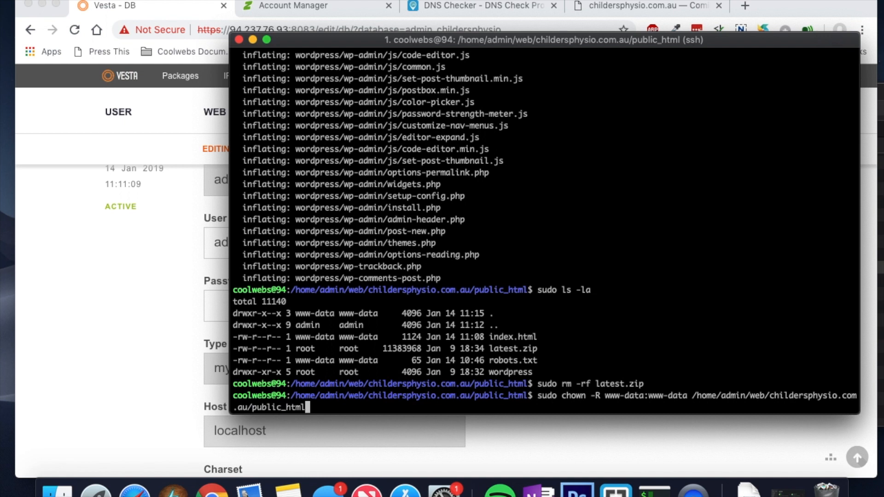
{"action": "type", "text": "/wordpress/"}
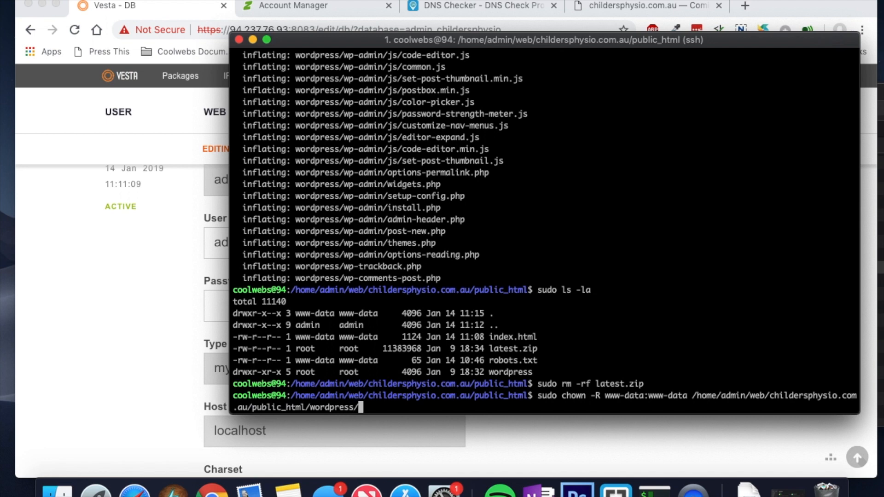
{"action": "key", "text": "Return"}
{"action": "type", "text": "sudo "}
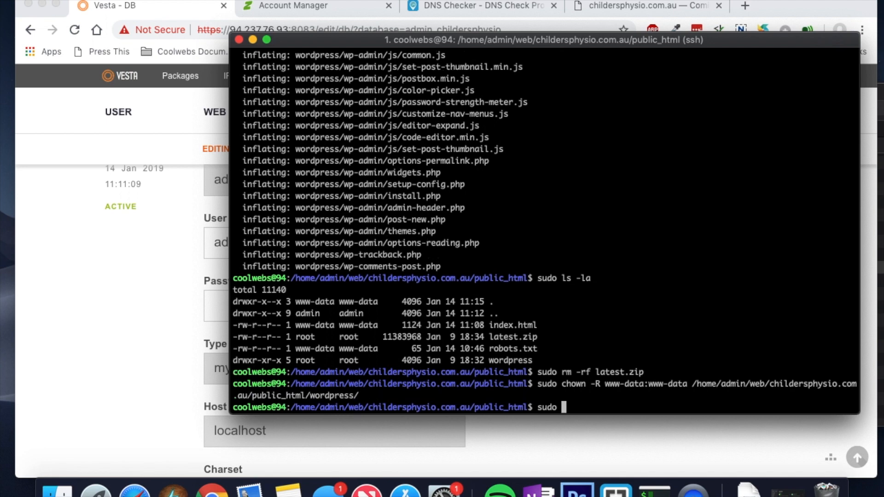
{"action": "type", "text": "ls -la"}
{"action": "key", "text": "Return"}
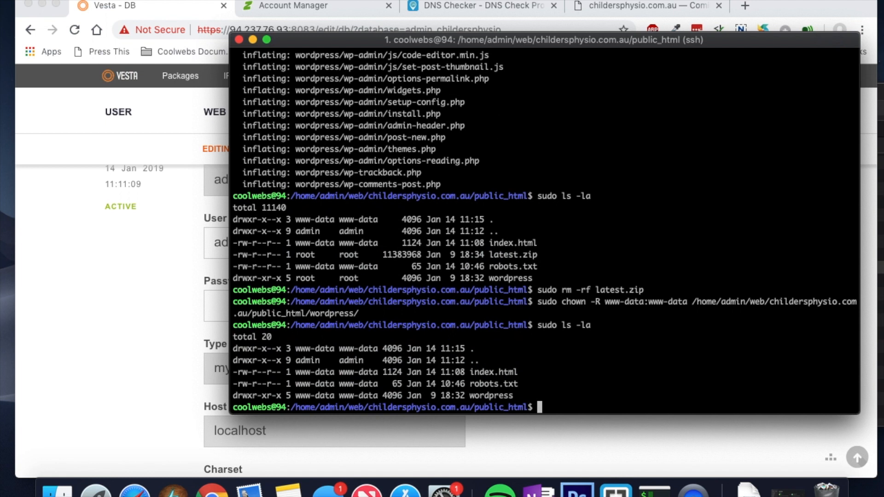
Step: Enter the wordpress folder and list its core files with sudo ls -la
{"action": "type", "text": "cd wordpress"}
{"action": "key", "text": "Return"}
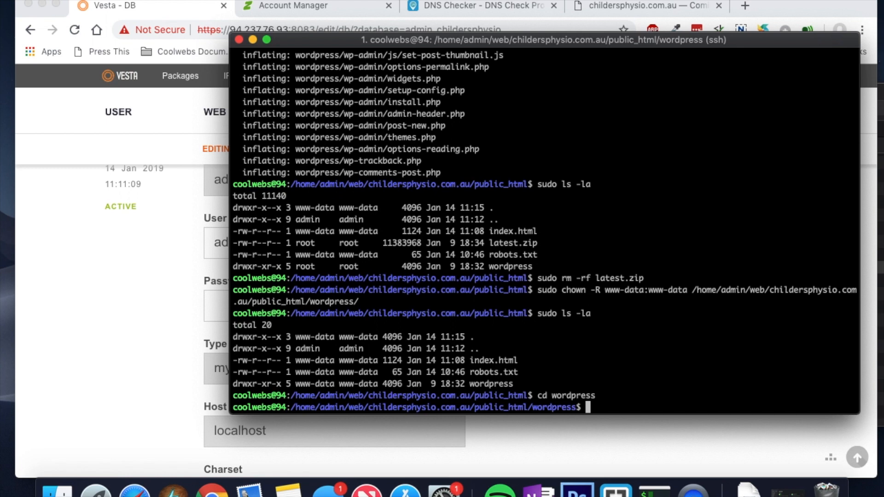
{"action": "type", "text": "sudo ls -la"}
{"action": "key", "text": "Return"}
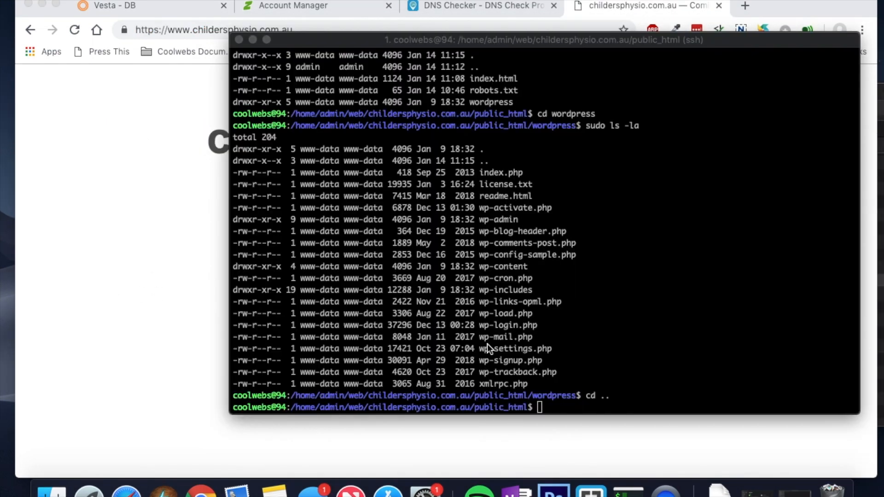
Step: Delete index.html with sudo rm -rf, then confirm only robots.txt and the wordpress folder remain
{"action": "left_click", "coordinate": [546, 405]}
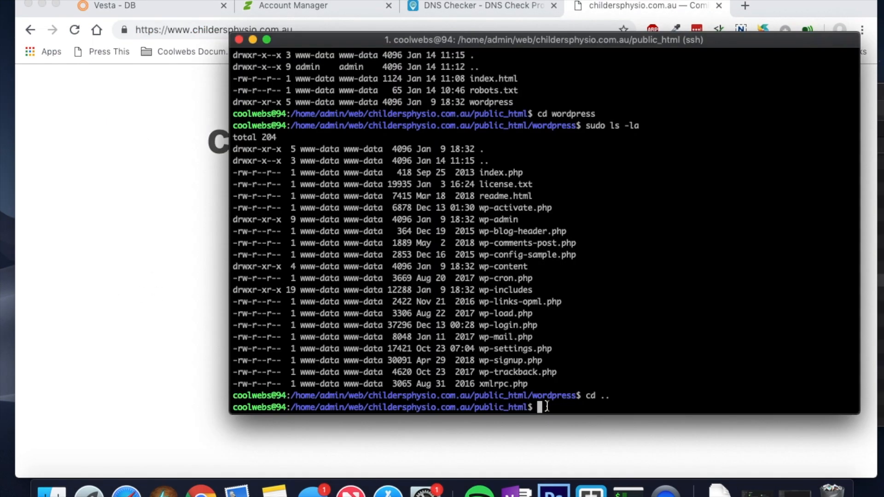
{"action": "type", "text": "sudo ls -la"}
{"action": "key", "text": "Return"}
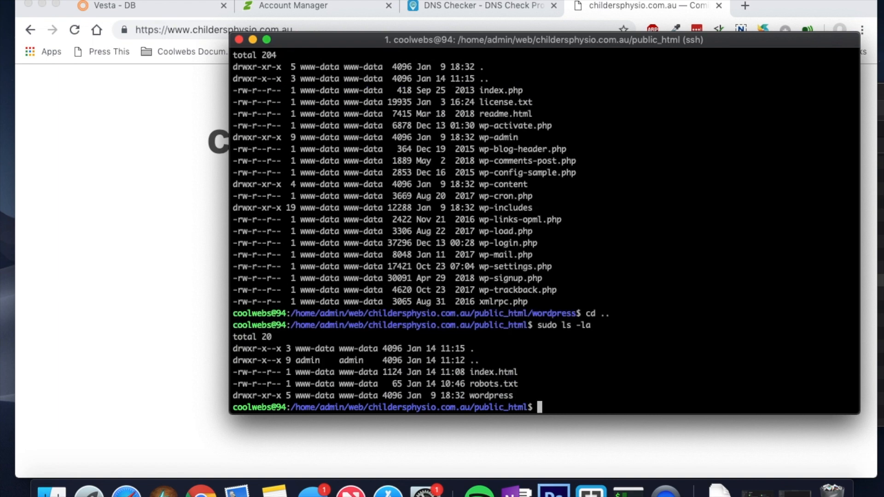
{"action": "type", "text": "sudo rm -rf in"}
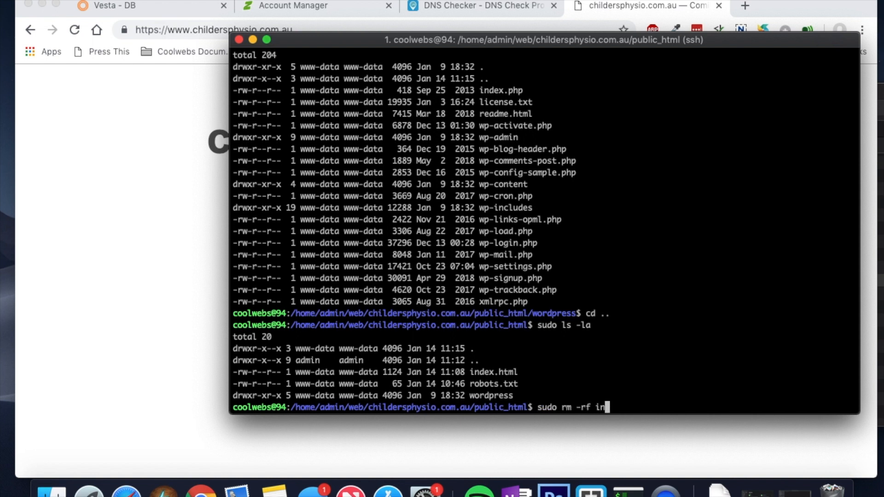
{"action": "type", "text": "dex.html"}
{"action": "key", "text": "Return"}
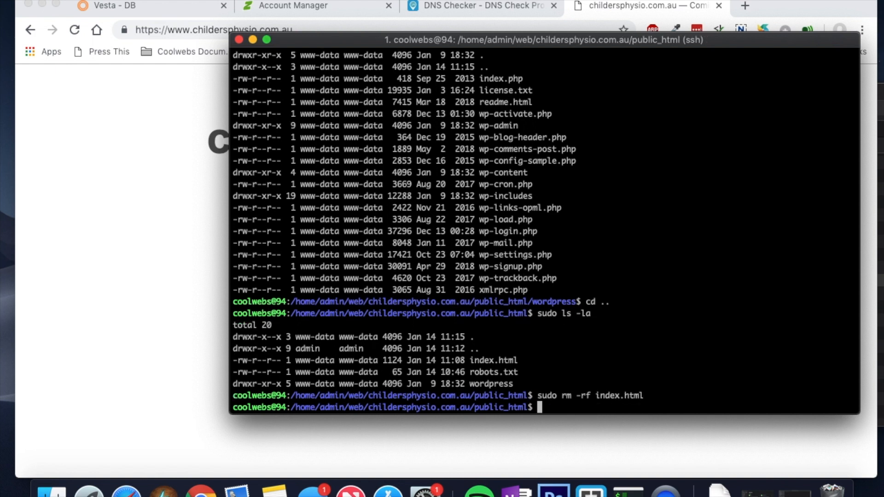
{"action": "key", "text": "Up"}
{"action": "key", "text": "Up"}
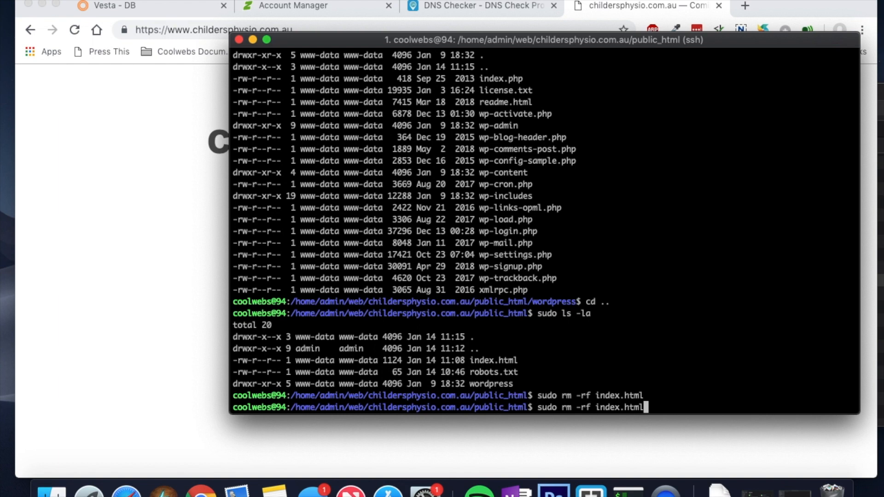
{"action": "key", "text": "Return"}
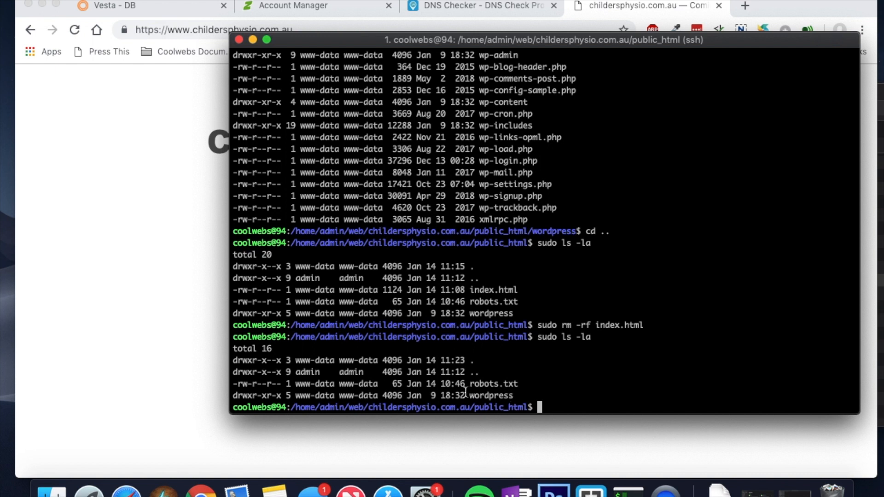
{"action": "left_click_drag", "start_coordinate": [470, 395], "coordinate": [513, 399]}
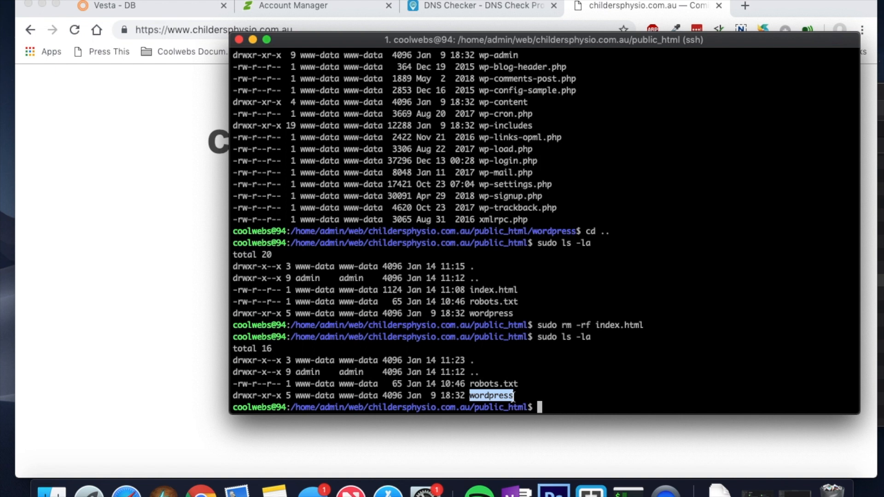
{"action": "left_click", "coordinate": [569, 410]}
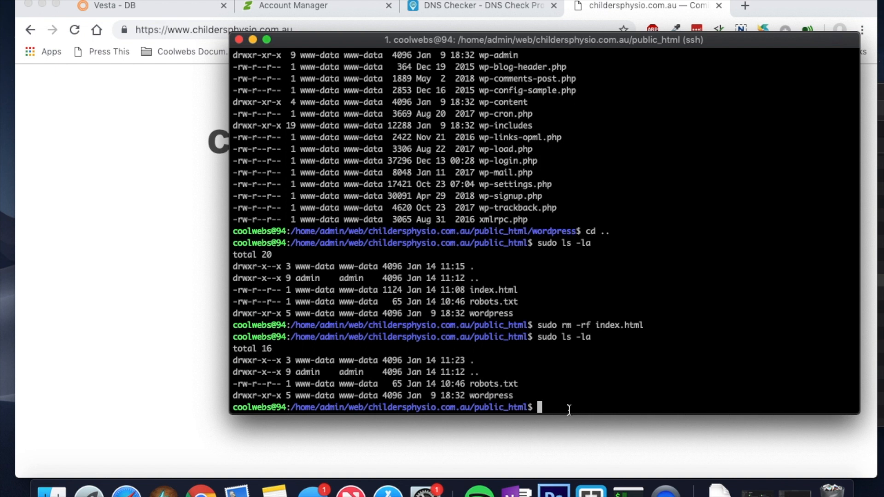
Step: Move wordpress/* into /home/admin/web/childersphysio.com.au/public_html and list the folder to confirm
{"action": "type", "text": "sudo mv wordpress/"}
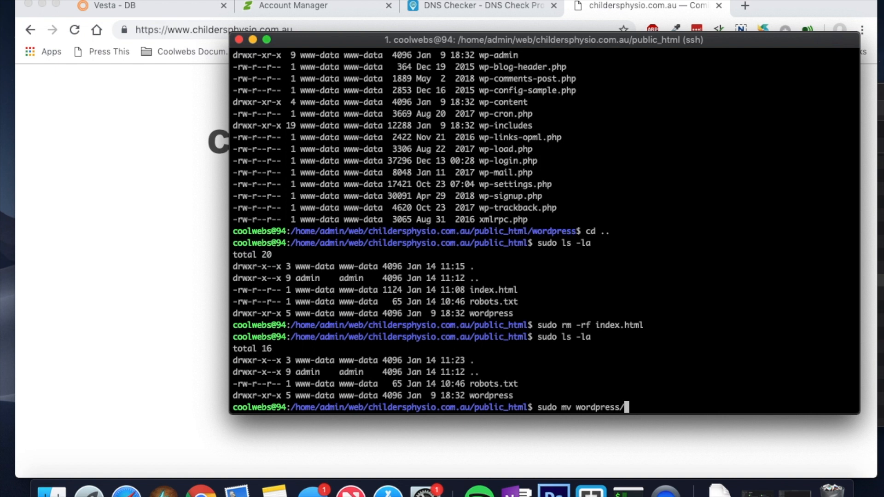
{"action": "type", "text": "* /home/admin/"}
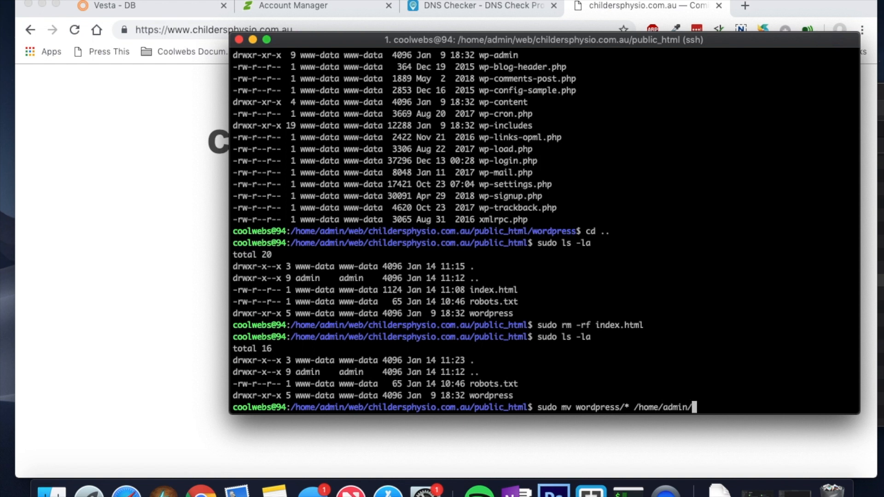
{"action": "type", "text": "web/childersphysio.com.au/public_html"}
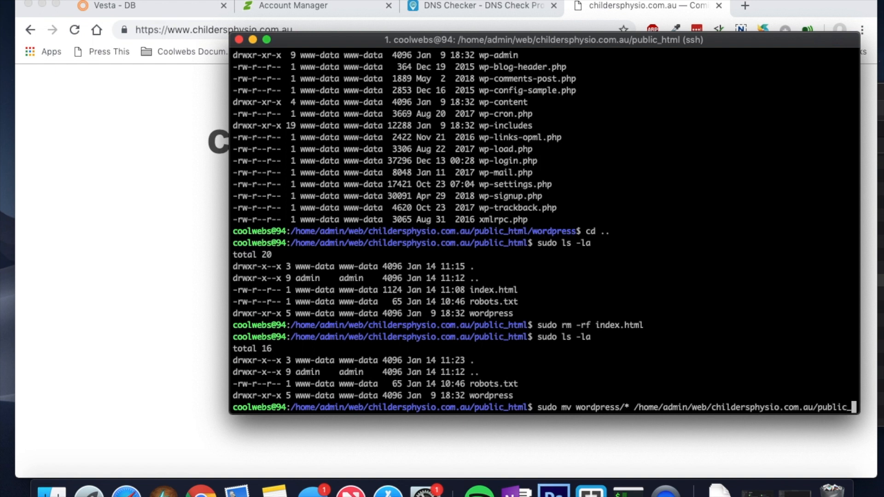
{"action": "key", "text": "Return"}
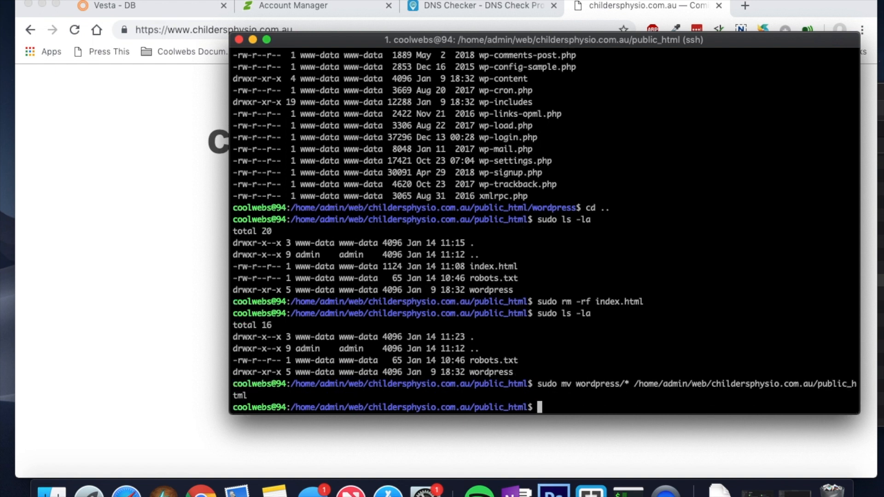
{"action": "key", "text": "Up"}
{"action": "key", "text": "Up"}
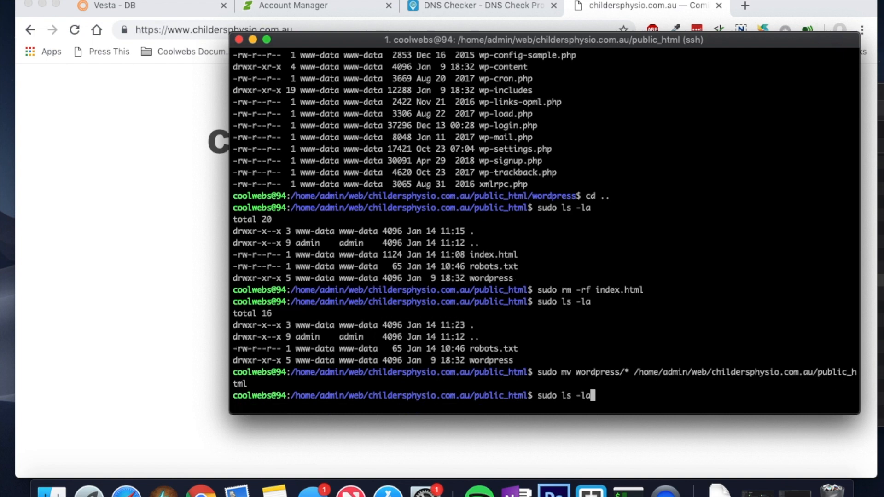
{"action": "key", "text": "Return"}
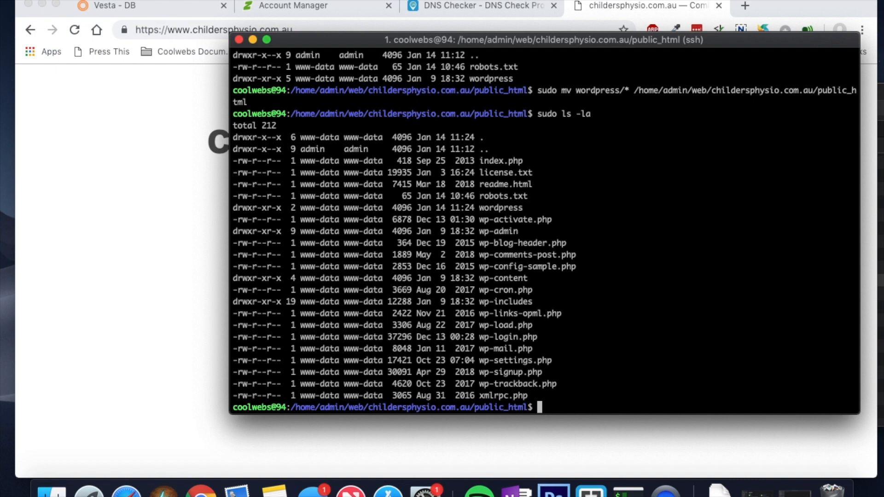
Step: Delete the empty wordpress folder with sudo rm -rf, then reload childersphysio.com.au in Chrome
{"action": "type", "text": "sudo rm -rf wordpress"}
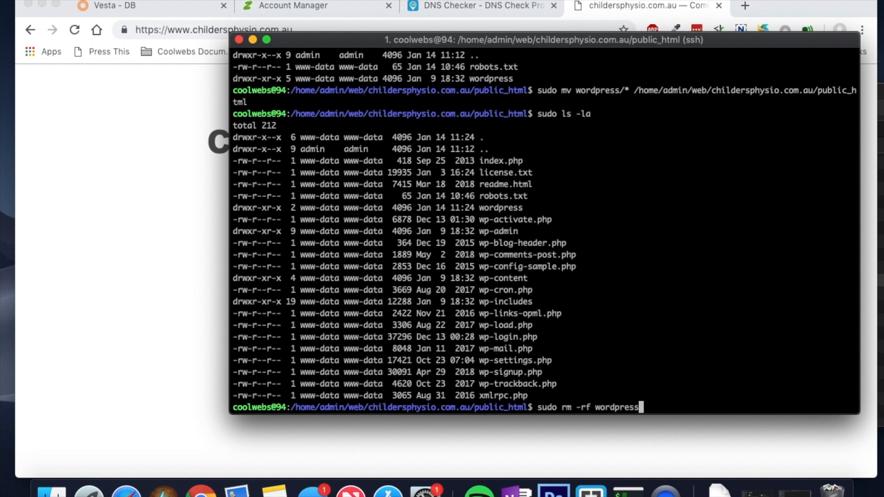
{"action": "key", "text": "Return"}
{"action": "key", "text": "Up"}
{"action": "key", "text": "Up"}
{"action": "key", "text": "Return"}
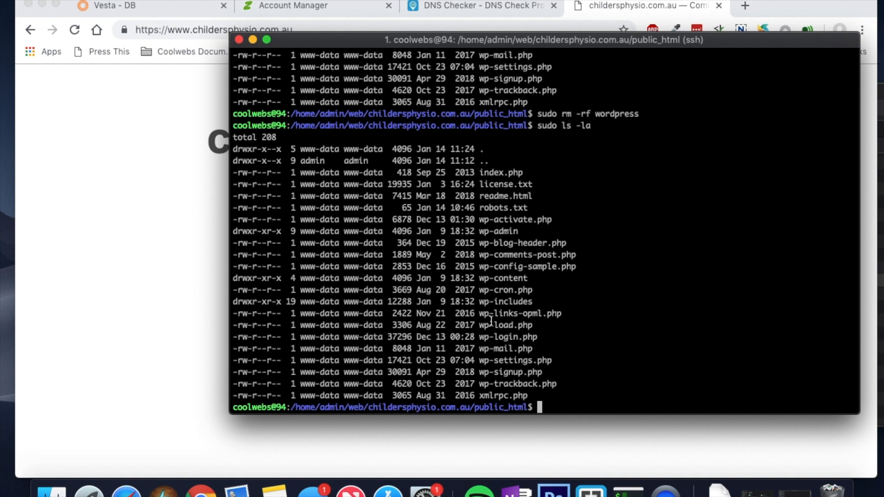
{"action": "left_click_drag", "start_coordinate": [383, 278], "coordinate": [299, 278]}
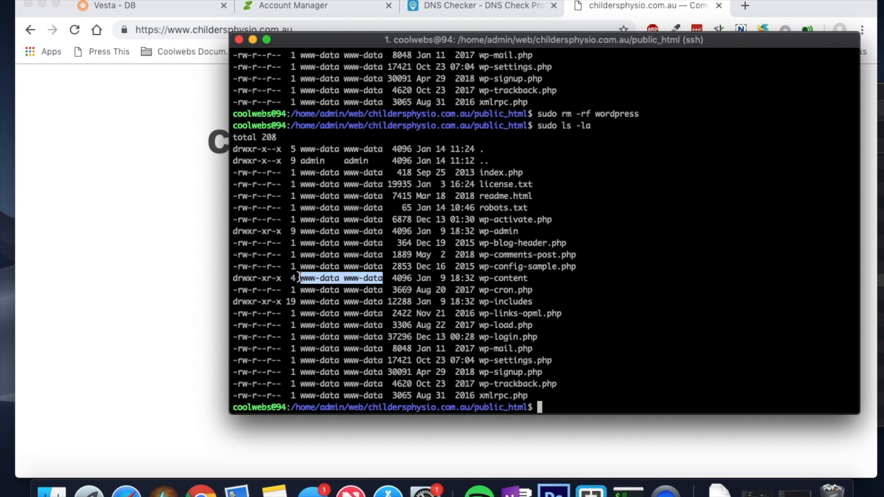
{"action": "left_click", "coordinate": [139, 247]}
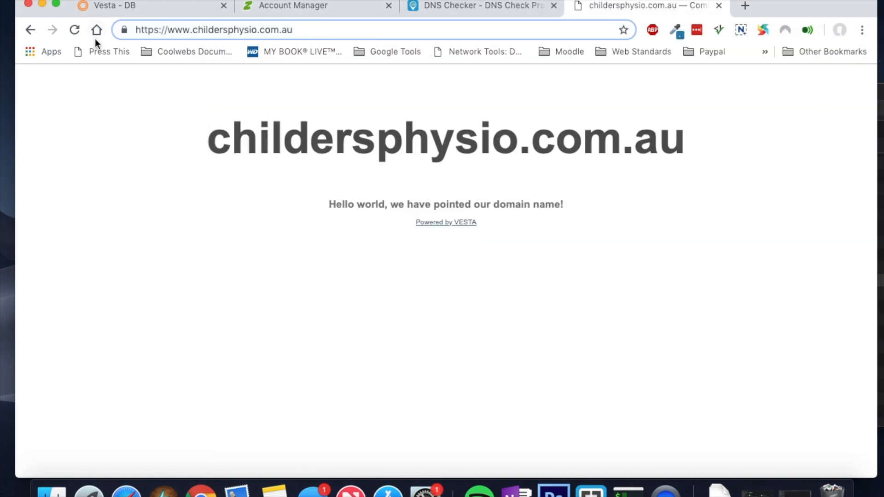
{"action": "left_click", "coordinate": [74, 31]}
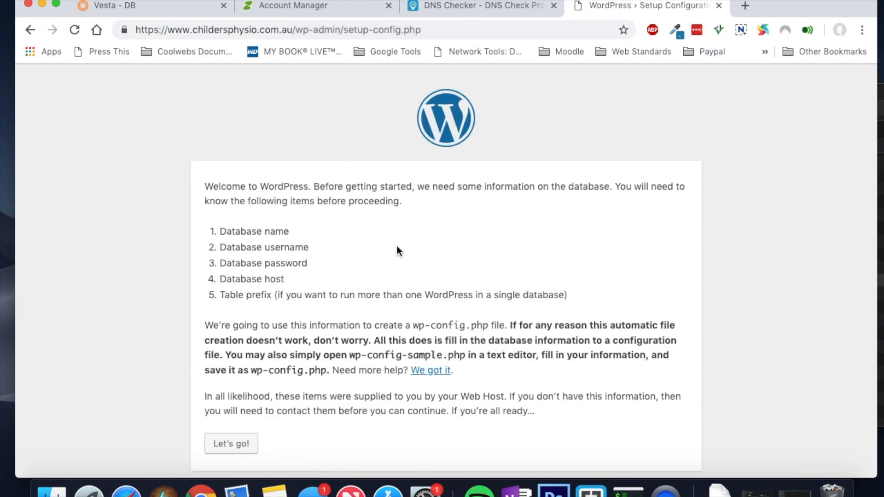
Step: Start the WordPress database setup and replace the default name wordpress with admin_childersphysio
{"action": "scroll", "coordinate": [397, 250], "scroll_direction": "down", "scroll_amount": 1}
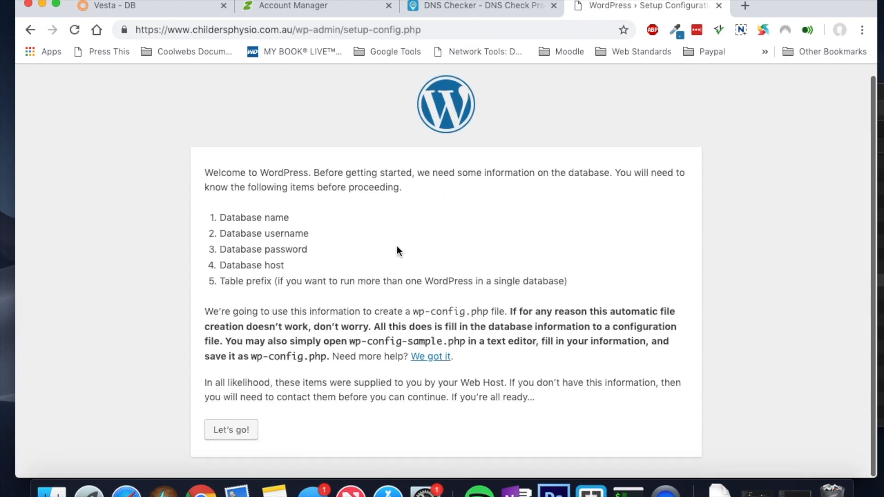
{"action": "left_click", "coordinate": [235, 434]}
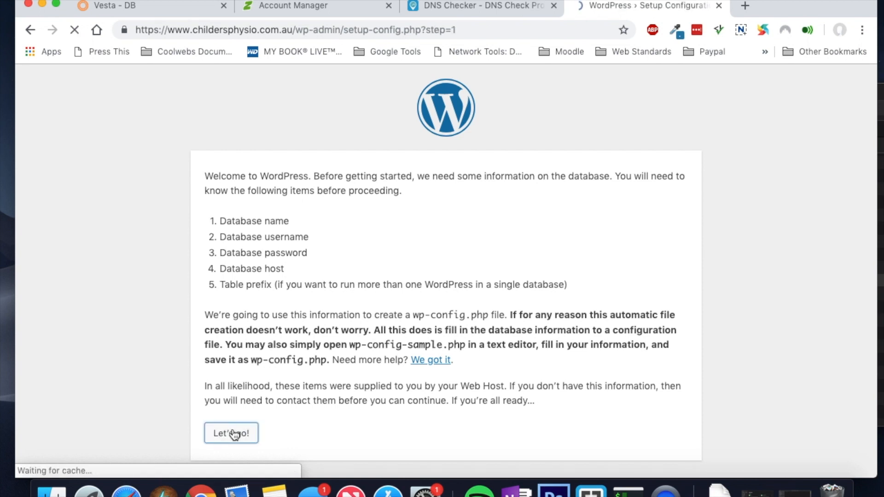
{"action": "left_click", "coordinate": [484, 12]}
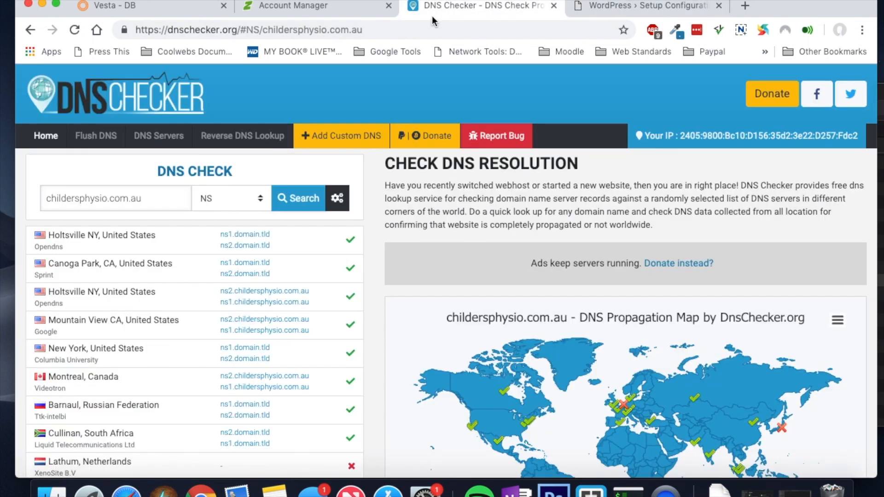
{"action": "left_click", "coordinate": [334, 7]}
{"action": "left_click", "coordinate": [161, 14]}
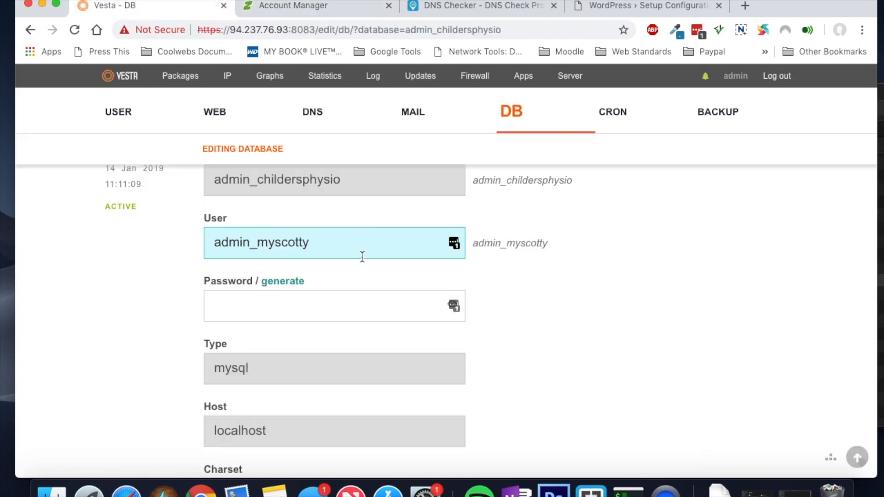
{"action": "left_click_drag", "start_coordinate": [355, 181], "coordinate": [235, 184]}
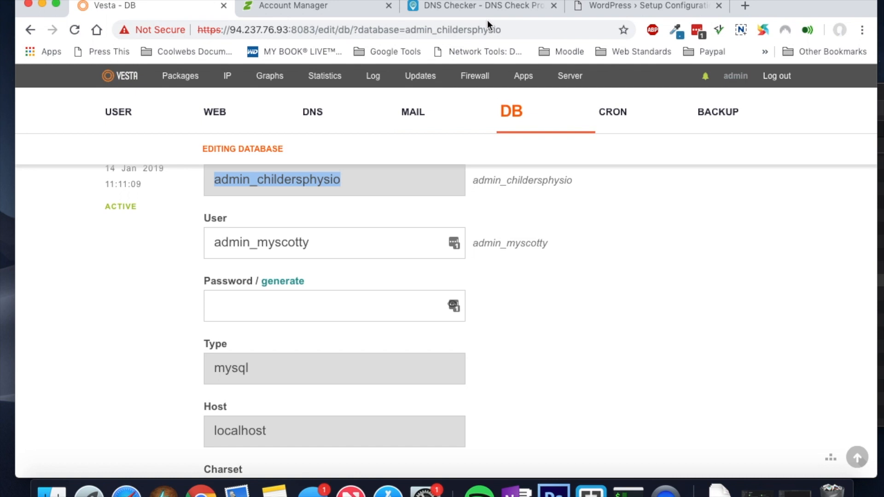
{"action": "left_click", "coordinate": [629, 7]}
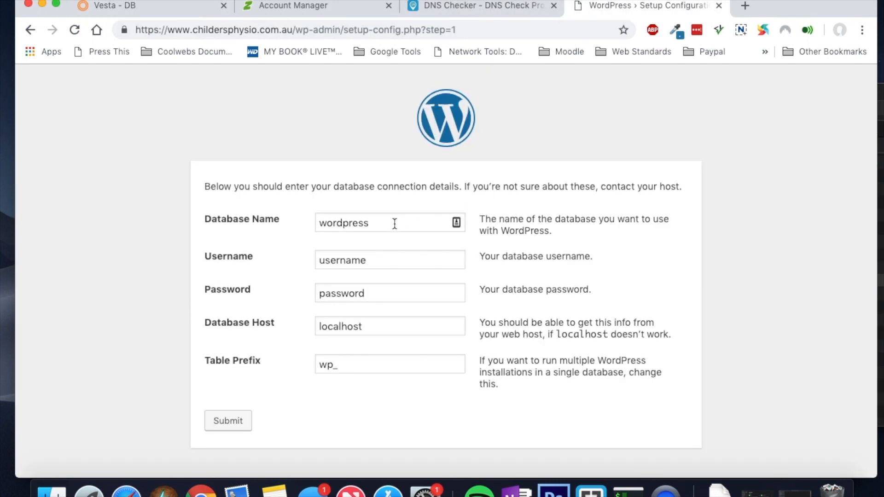
{"action": "left_click_drag", "start_coordinate": [393, 223], "coordinate": [306, 225]}
{"action": "type", "text": "admin_childersphysio"}
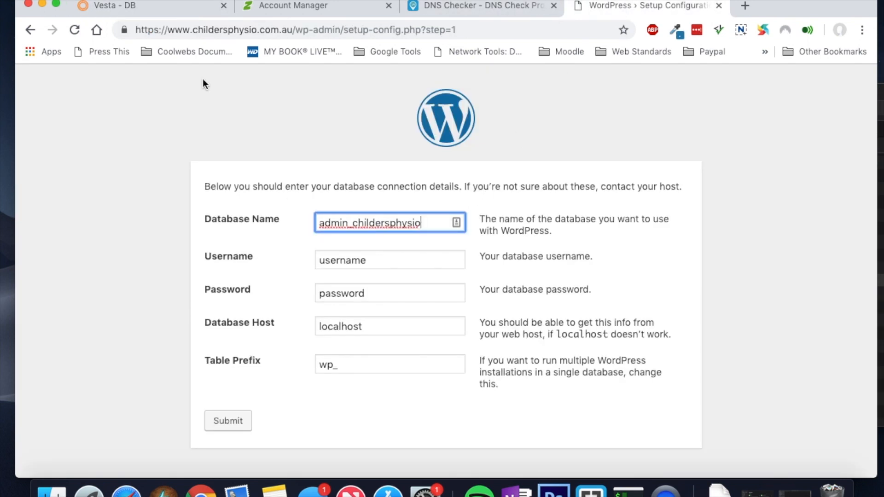
Step: Replace the placeholder username with the database user copied from Vesta's database page
{"action": "left_click", "coordinate": [165, 7]}
{"action": "left_click_drag", "start_coordinate": [322, 242], "coordinate": [197, 249]}
{"action": "key", "text": "super+c"}
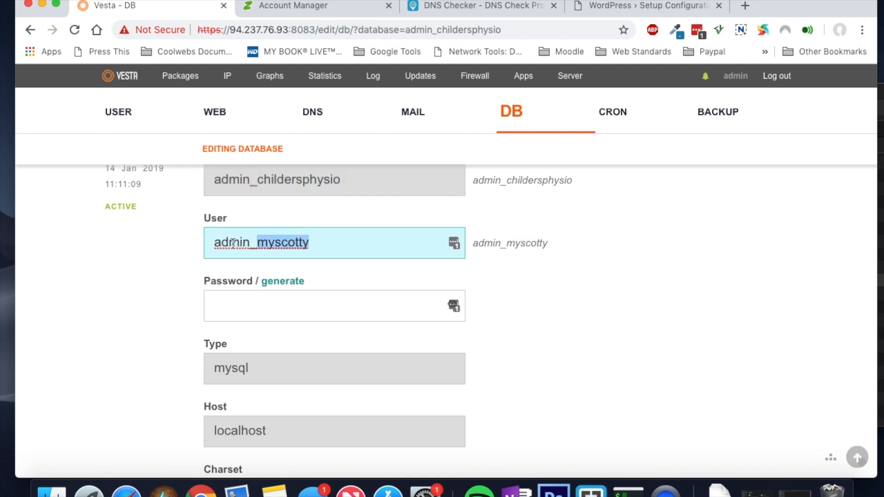
{"action": "left_click", "coordinate": [632, 15]}
{"action": "left_click_drag", "start_coordinate": [385, 261], "coordinate": [298, 266]}
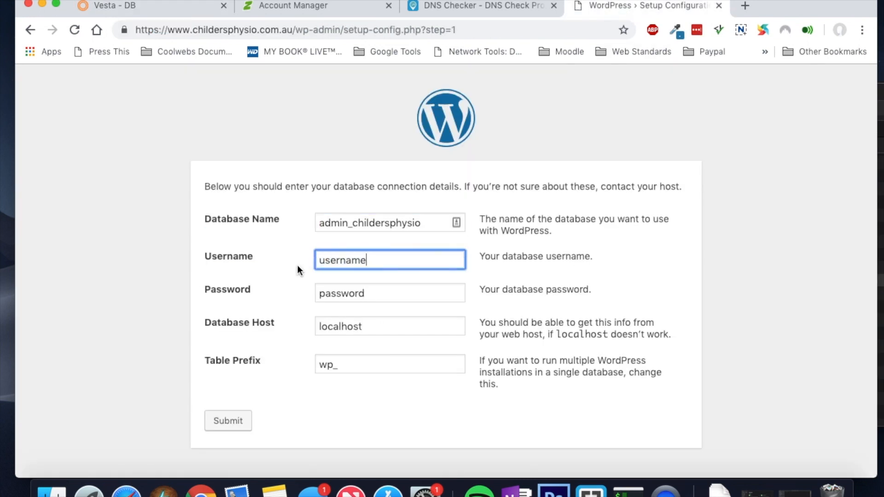
{"action": "key", "text": "super+a"}
{"action": "key", "text": "super+v"}
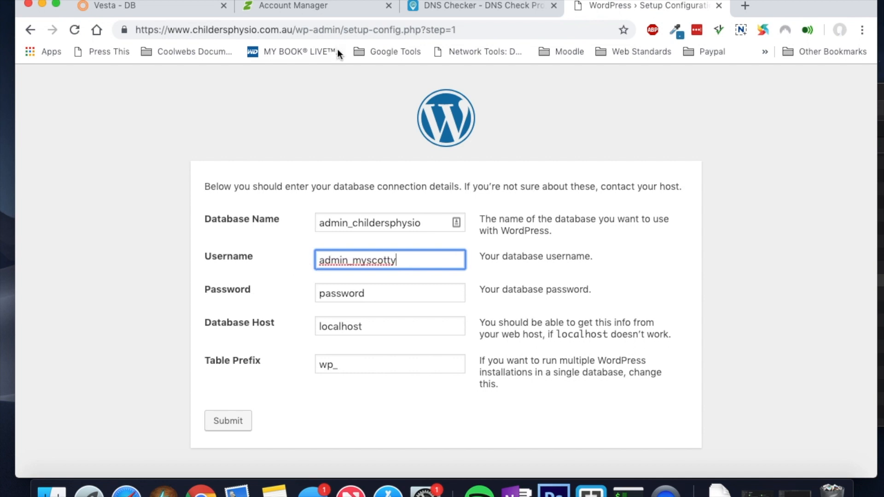
{"action": "left_click", "coordinate": [170, 12]}
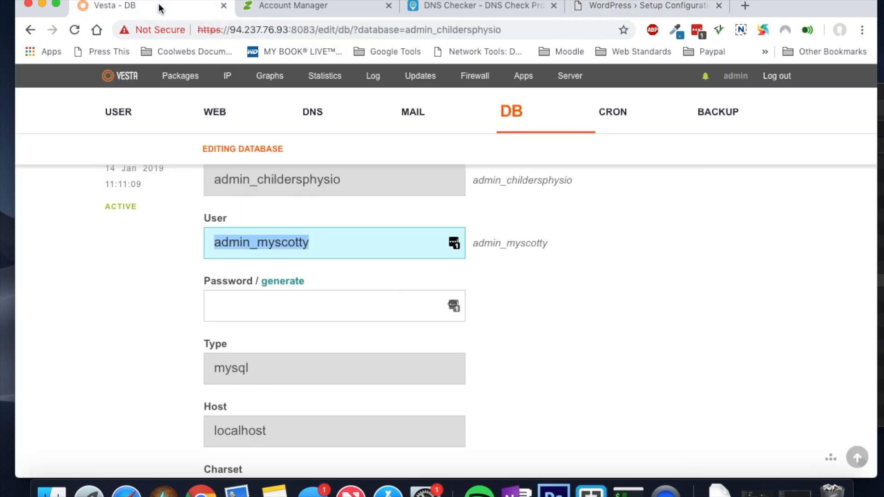
{"action": "left_click", "coordinate": [285, 307]}
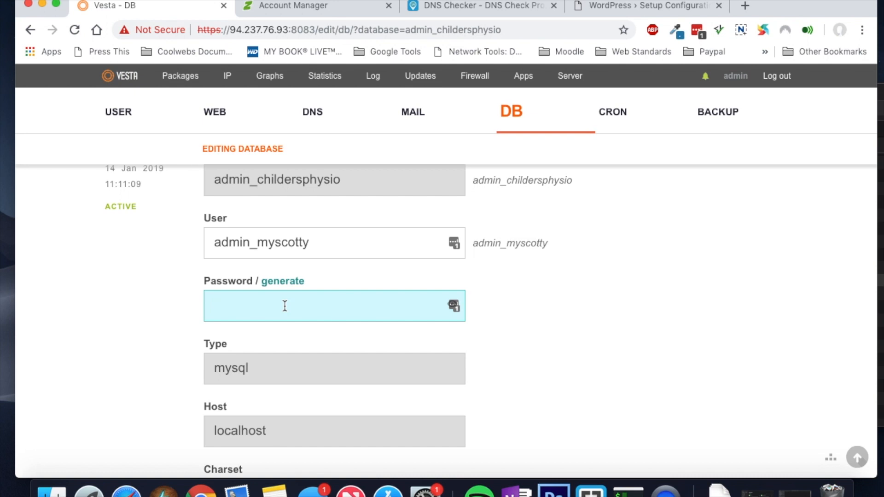
Step: Generate a new database password in Vesta, copy it, and save the database
{"action": "left_click", "coordinate": [274, 283]}
{"action": "left_click_drag", "start_coordinate": [308, 304], "coordinate": [207, 304]}
{"action": "key", "text": "super+c"}
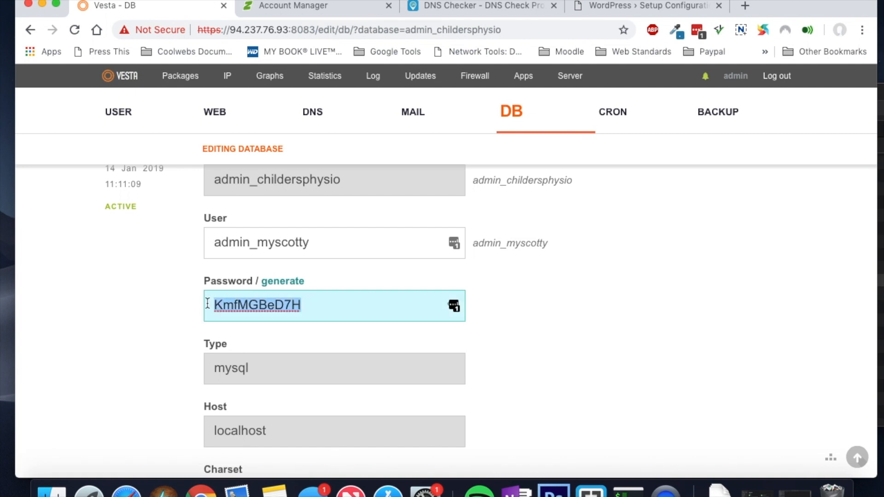
{"action": "scroll", "coordinate": [363, 368], "scroll_direction": "down", "scroll_amount": 3}
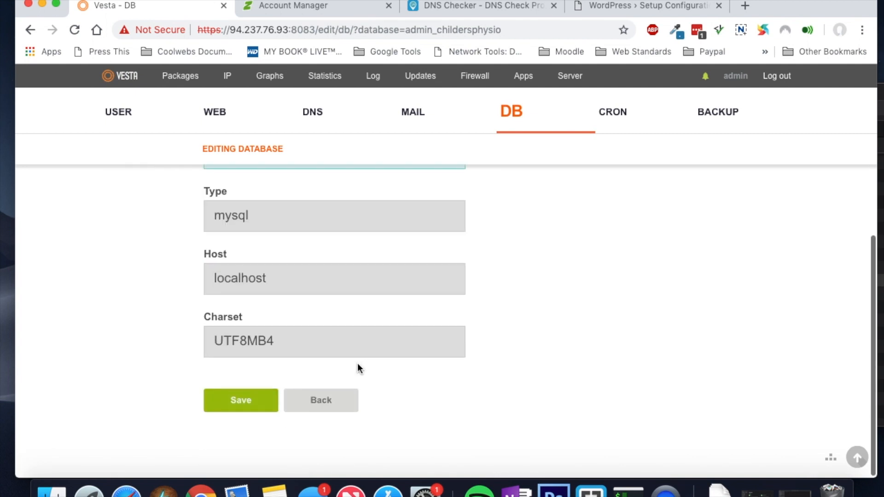
{"action": "left_click", "coordinate": [257, 401]}
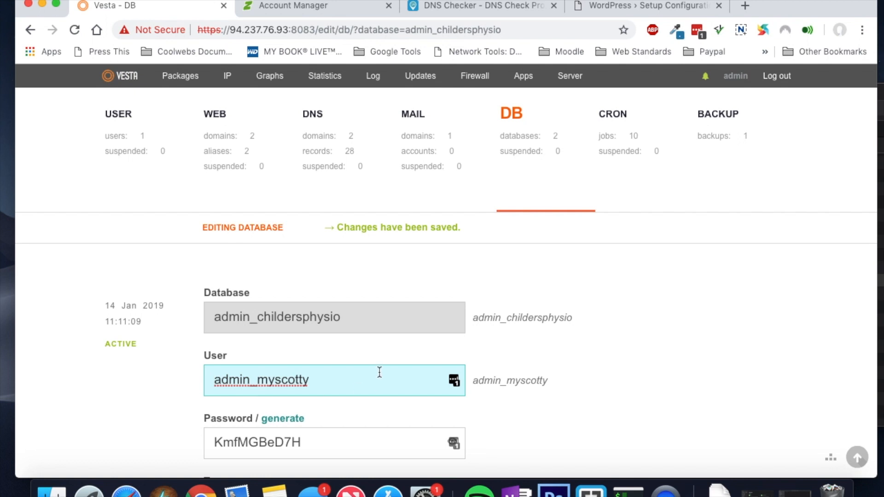
{"action": "scroll", "coordinate": [437, 275], "scroll_direction": "down", "scroll_amount": 3}
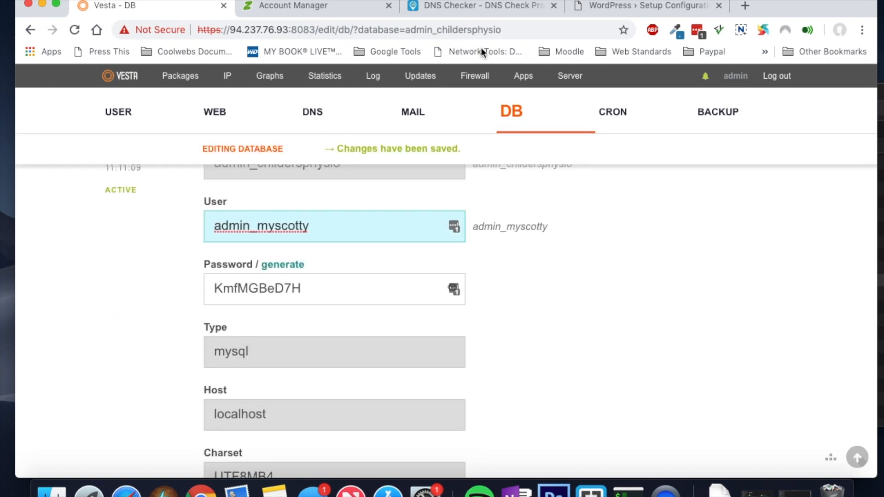
Step: Paste the generated password into WordPress's Password field and submit the connection details
{"action": "left_click", "coordinate": [631, 7]}
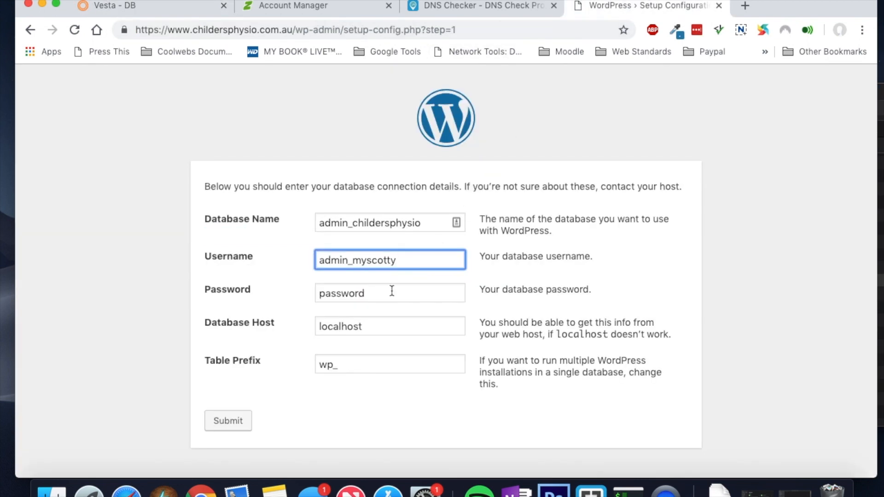
{"action": "left_click_drag", "start_coordinate": [375, 293], "coordinate": [299, 294]}
{"action": "key", "text": "super+v"}
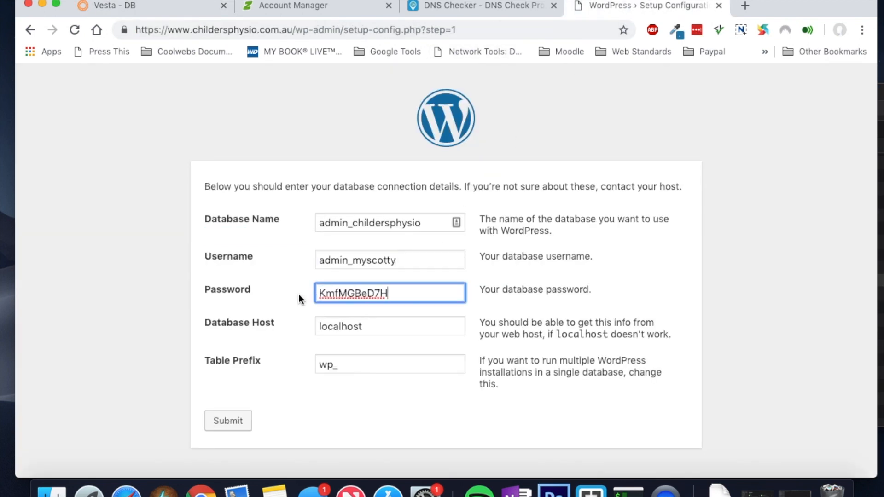
{"action": "left_click", "coordinate": [228, 422]}
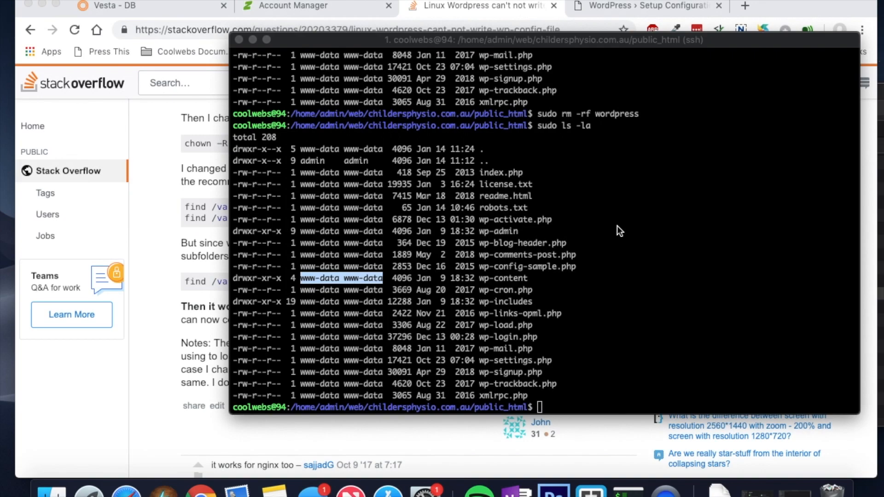
Step: Rerun the previous ssh command and log back into the server with the account password
{"action": "left_click", "coordinate": [570, 405]}
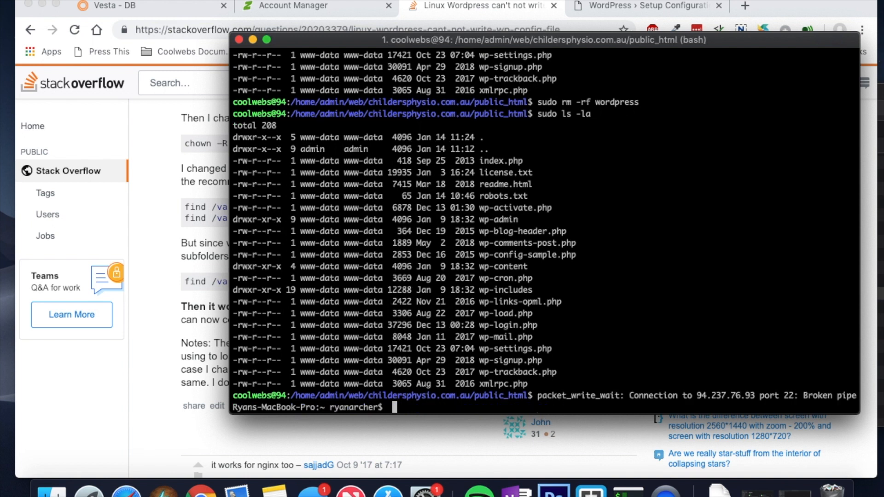
{"action": "key", "text": "Up"}
{"action": "key", "text": "Return"}
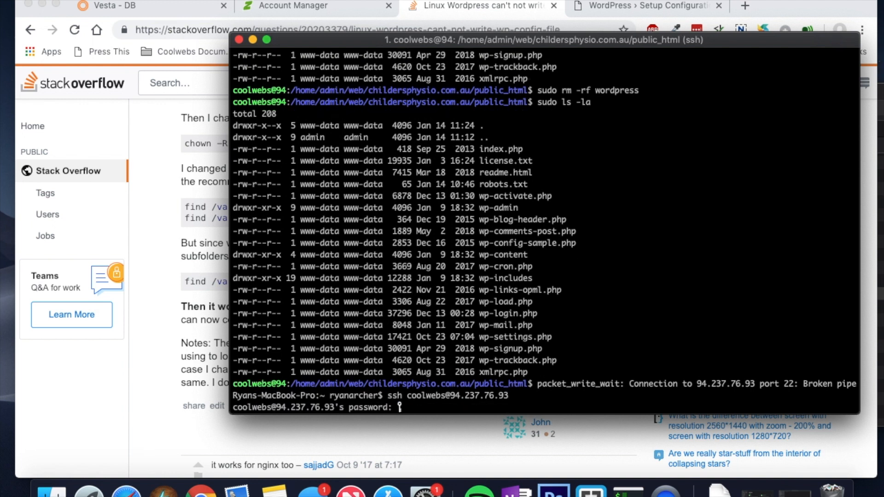
{"action": "key", "text": "Return"}
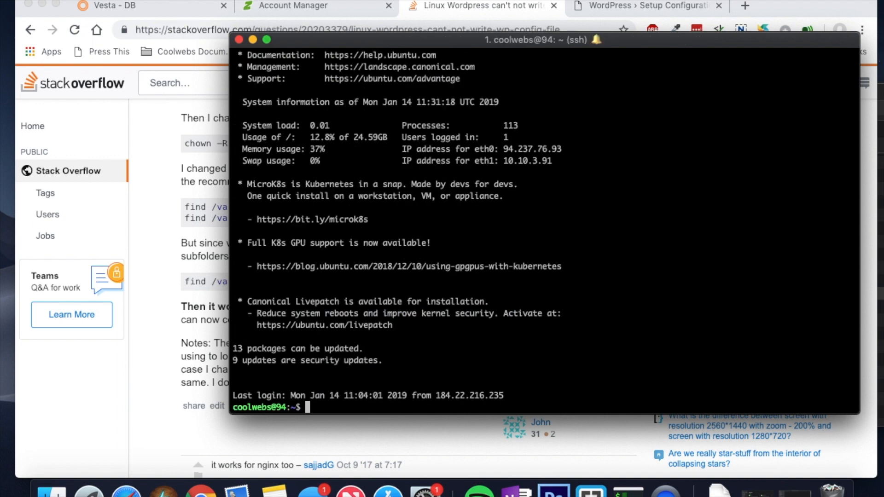
Step: Change into /home/admin/web/childersphysio.com.au and list its contents
{"action": "type", "text": "cd /home/"}
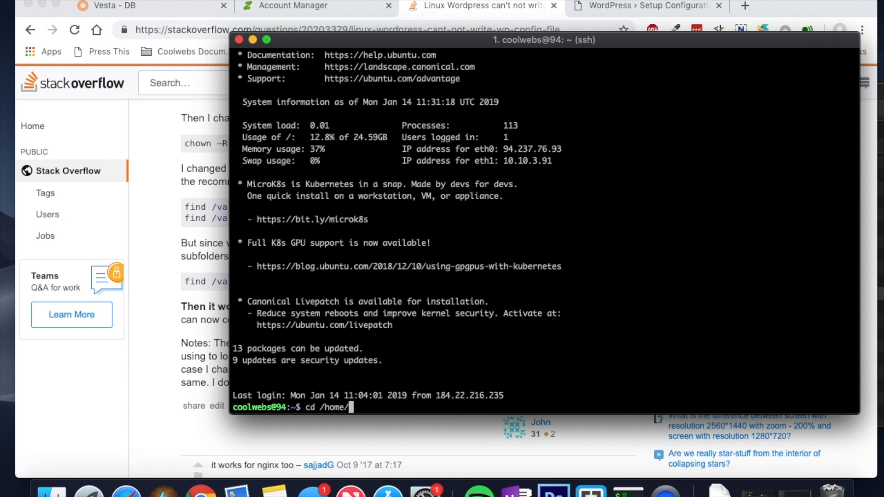
{"action": "key", "text": "Return"}
{"action": "type", "text": "ls -la"}
{"action": "key", "text": "Return"}
{"action": "type", "text": "cd admin/web"}
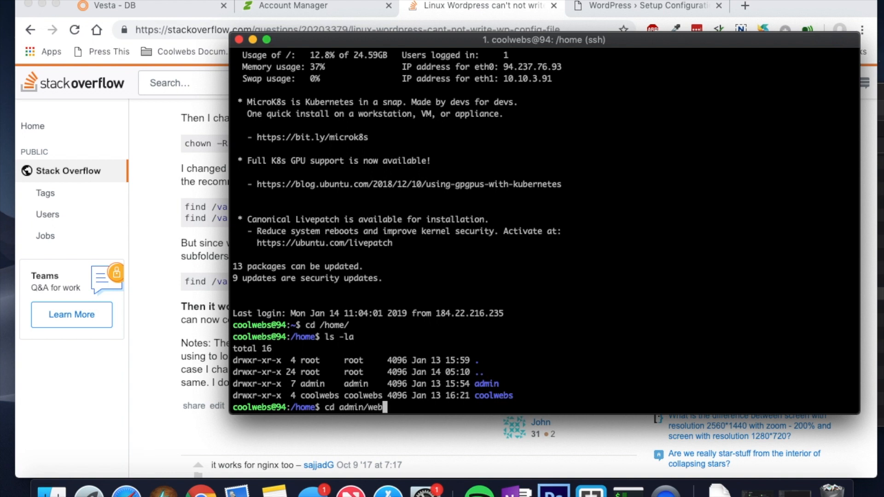
{"action": "type", "text": "/child"}
{"action": "key", "text": "Tab"}
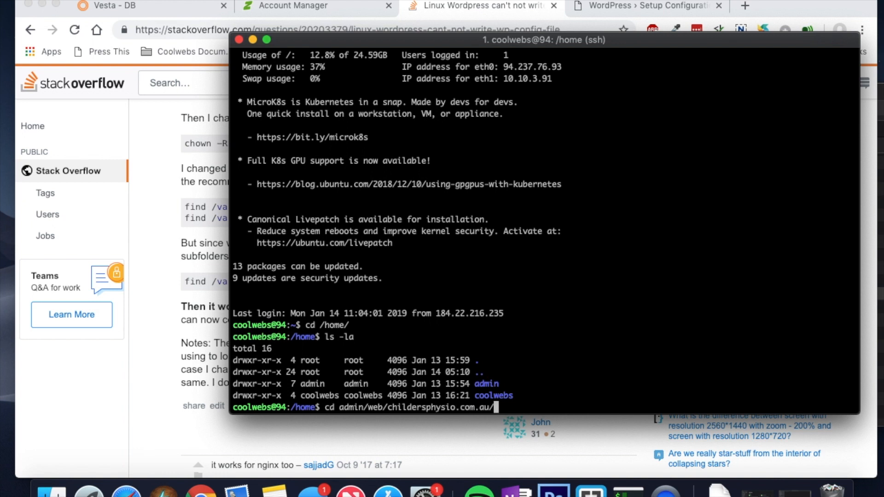
{"action": "key", "text": "Return"}
{"action": "type", "text": "ls -la"}
{"action": "key", "text": "Return"}
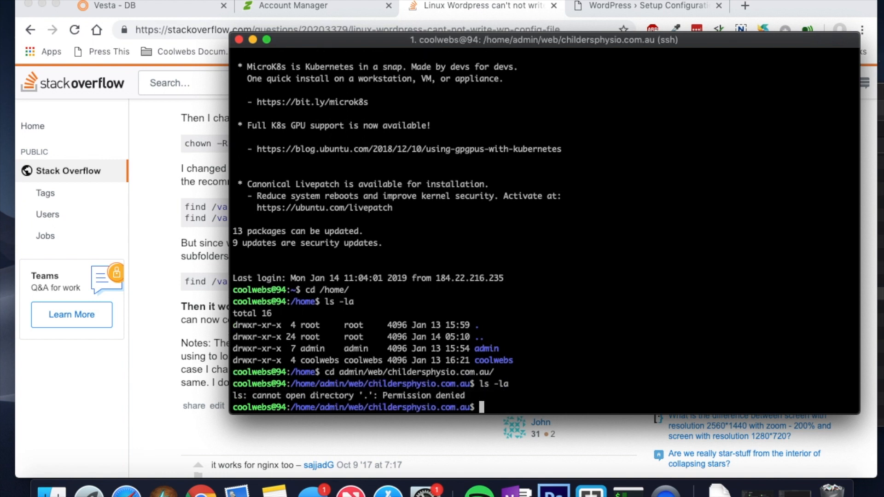
Step: List the site folder with sudo ls -la to inspect public_html's permissions
{"action": "type", "text": "sudo -la -la"}
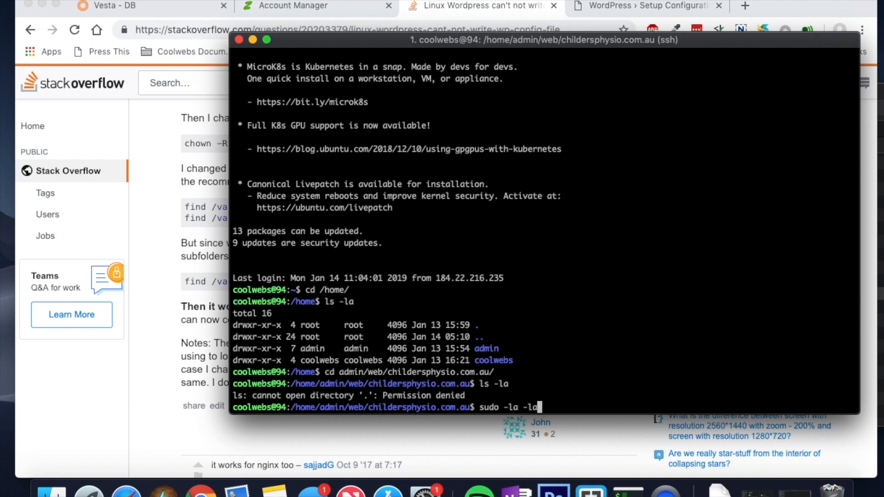
{"action": "key", "text": "Return"}
{"action": "type", "text": "sudo ls "}
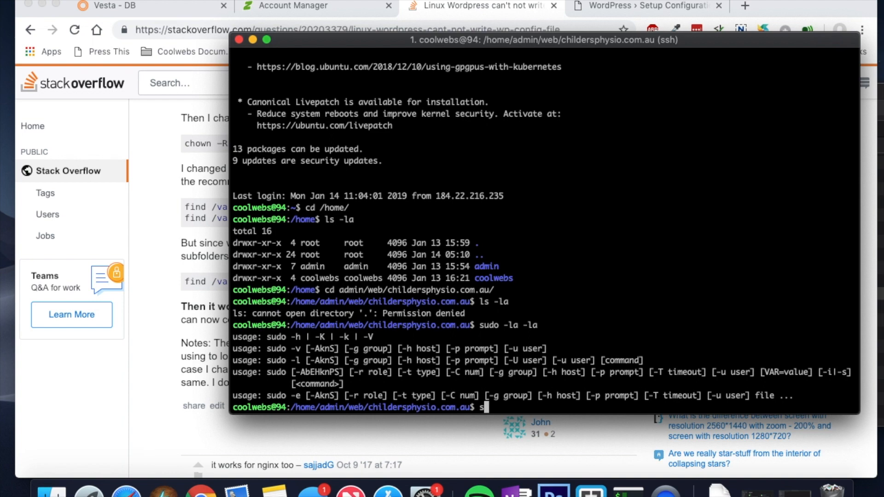
{"action": "type", "text": "-la"}
{"action": "key", "text": "Return"}
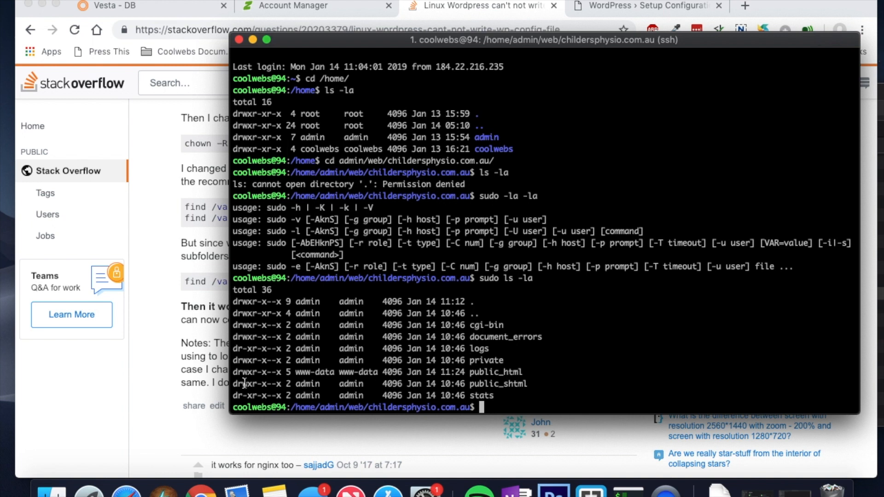
{"action": "left_click_drag", "start_coordinate": [232, 373], "coordinate": [273, 375]}
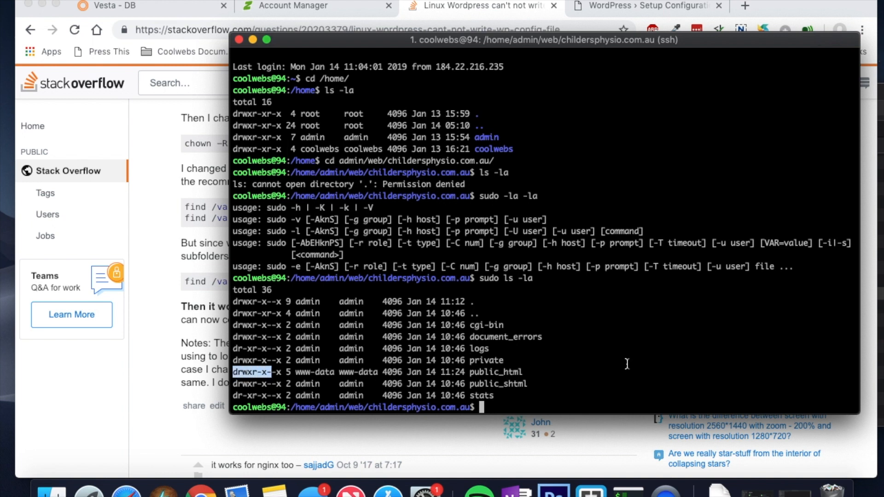
{"action": "left_click", "coordinate": [561, 404]}
Step: Run sudo chmod -R 755 public_html and confirm it now shows drwxr-xr-x
{"action": "type", "text": "sudo "}
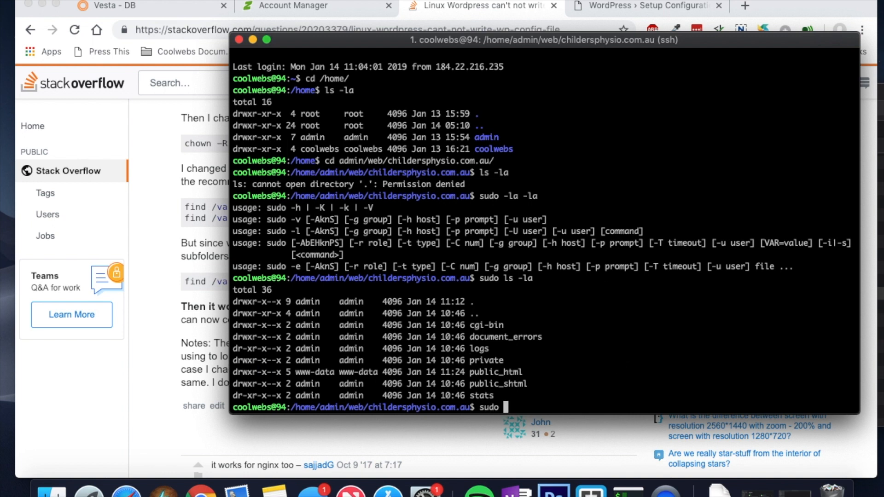
{"action": "type", "text": "chmod -R 755 publ"}
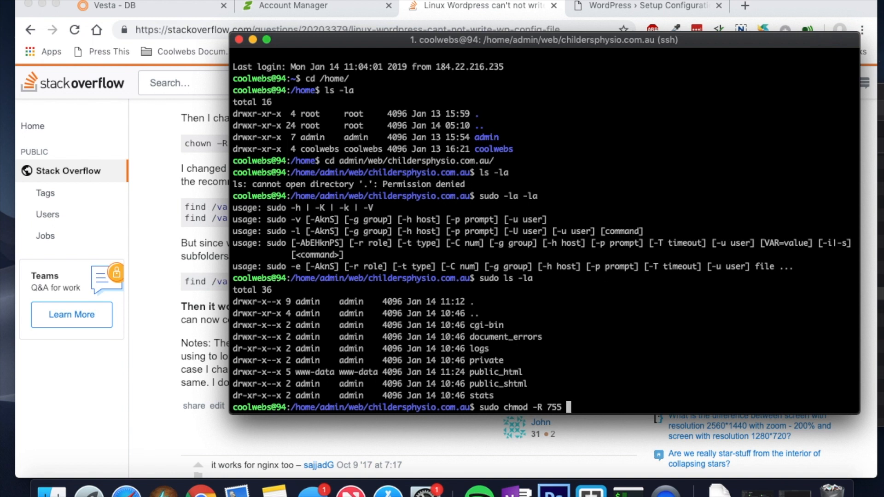
{"action": "type", "text": "ic_html"}
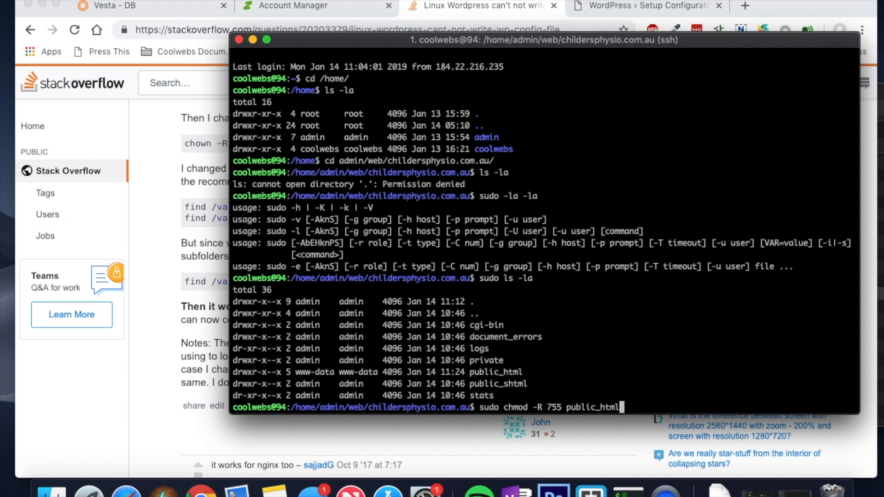
{"action": "key", "text": "Return"}
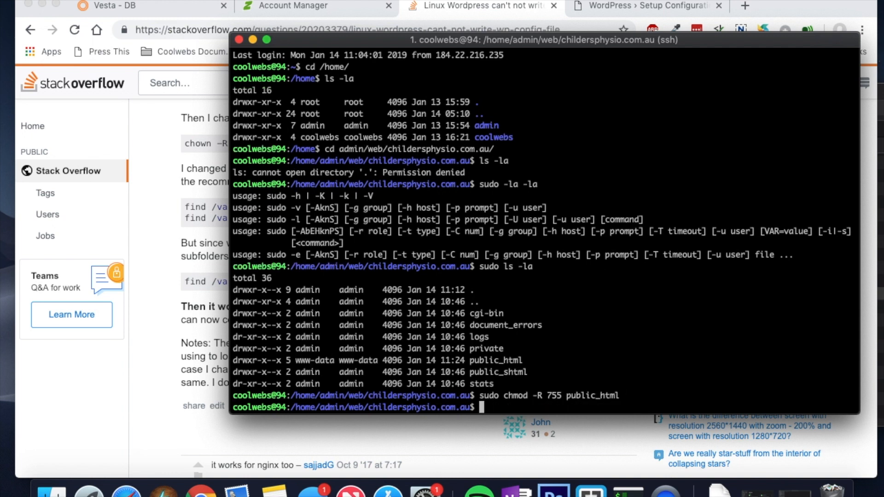
{"action": "key", "text": "Up"}
{"action": "key", "text": "Up"}
{"action": "key", "text": "Return"}
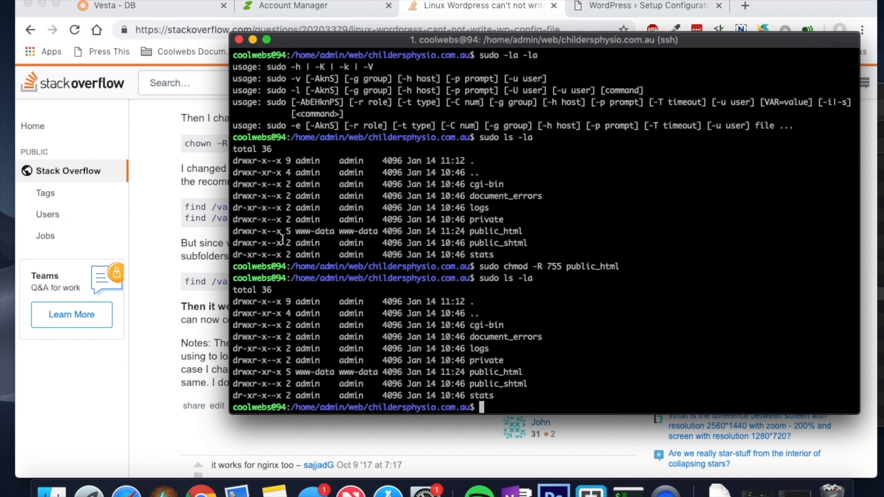
{"action": "left_click_drag", "start_coordinate": [292, 233], "coordinate": [234, 235]}
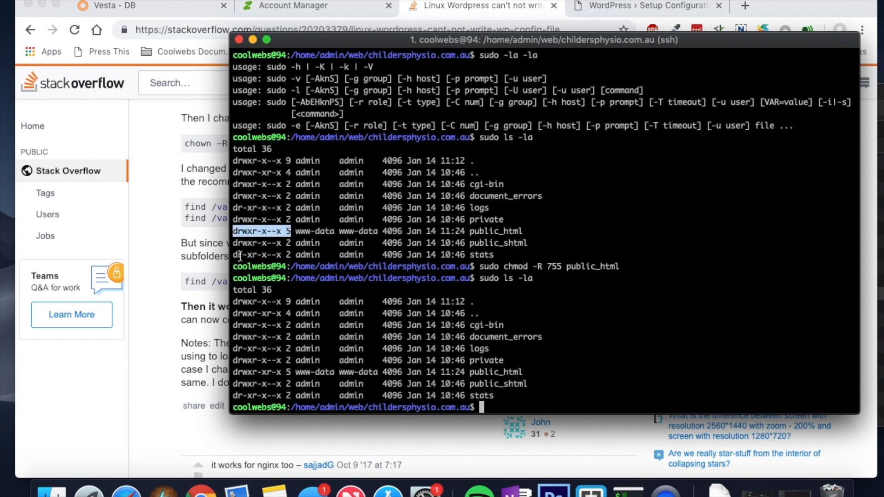
{"action": "left_click_drag", "start_coordinate": [282, 373], "coordinate": [233, 374]}
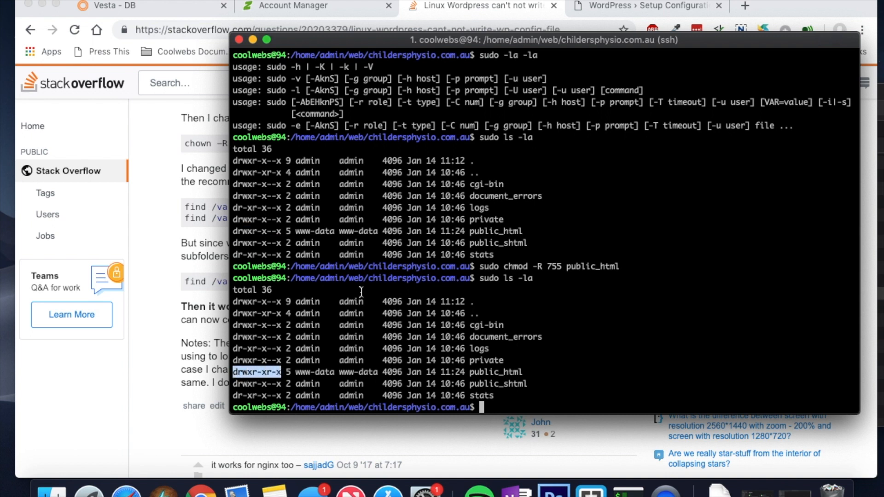
{"action": "left_click", "coordinate": [613, 6]}
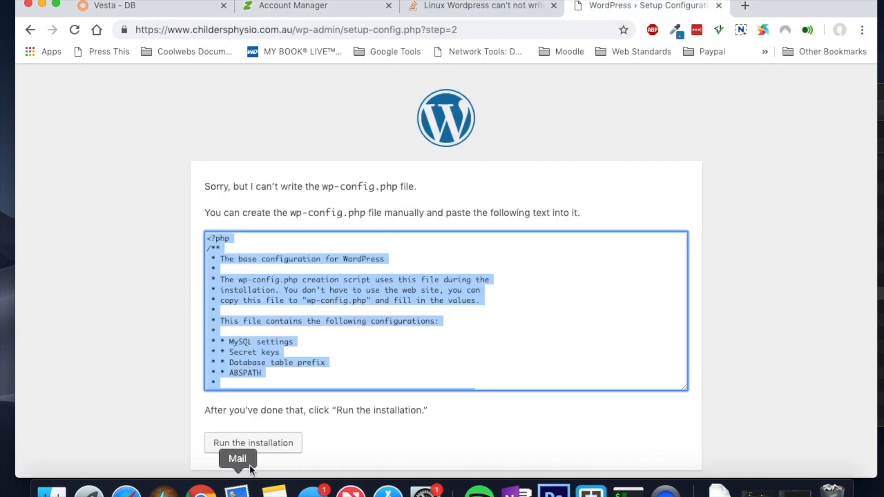
Step: Restart the WordPress setup and replace the default database name wordpress with Vesta's database name
{"action": "left_click", "coordinate": [256, 443]}
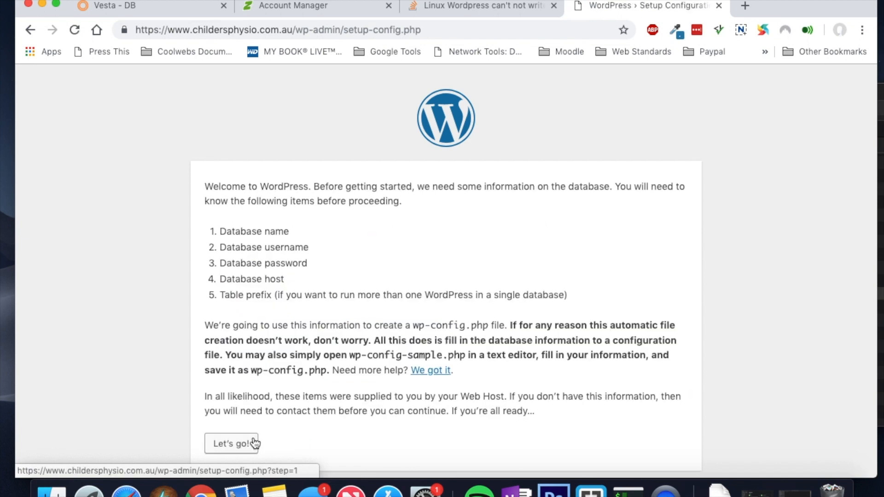
{"action": "scroll", "coordinate": [288, 369], "scroll_direction": "down", "scroll_amount": 1}
{"action": "left_click", "coordinate": [232, 433]}
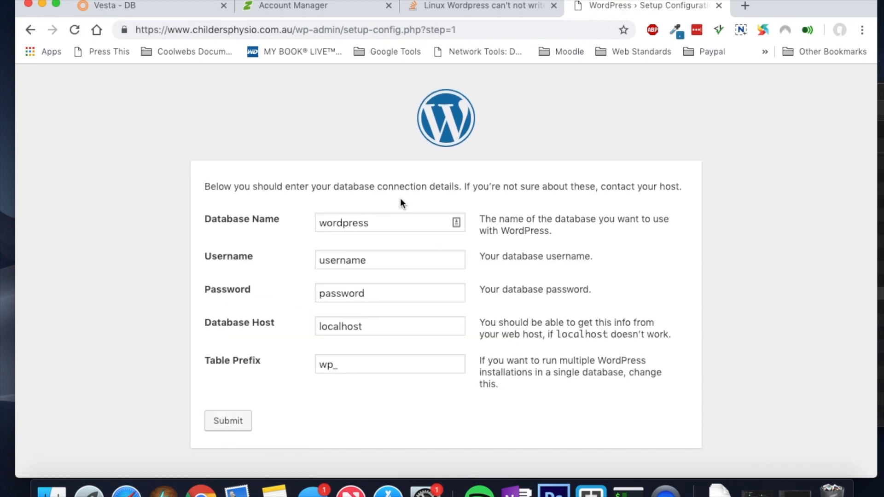
{"action": "left_click", "coordinate": [164, 6]}
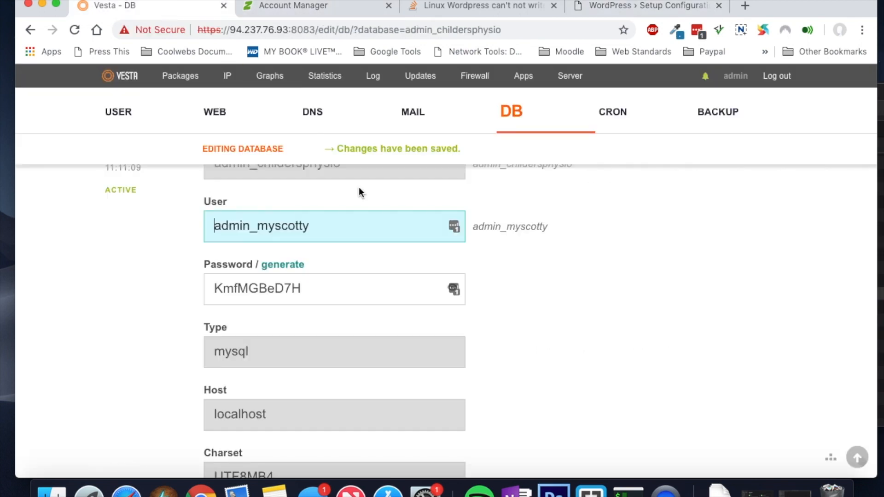
{"action": "scroll", "coordinate": [345, 231], "scroll_direction": "up", "scroll_amount": 3}
{"action": "left_click_drag", "start_coordinate": [349, 256], "coordinate": [198, 260]}
{"action": "key", "text": "super+c"}
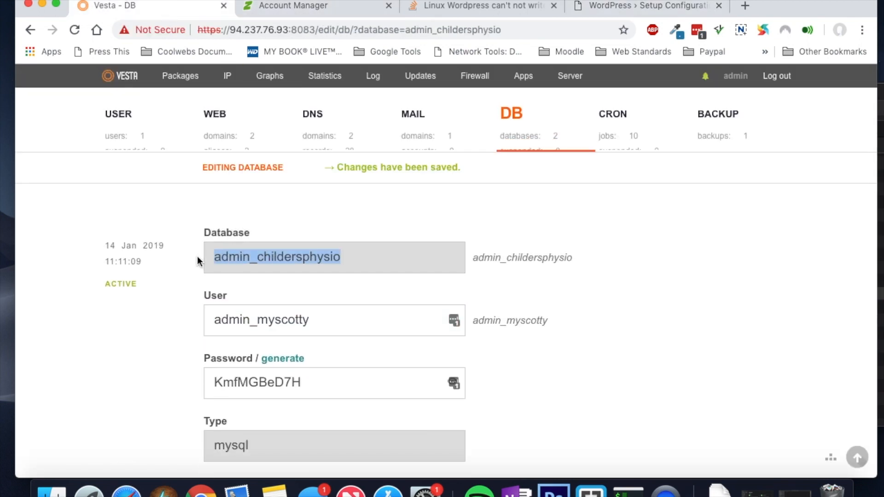
{"action": "left_click", "coordinate": [667, 6]}
{"action": "left_click_drag", "start_coordinate": [375, 227], "coordinate": [283, 224]}
{"action": "key", "text": "super+v"}
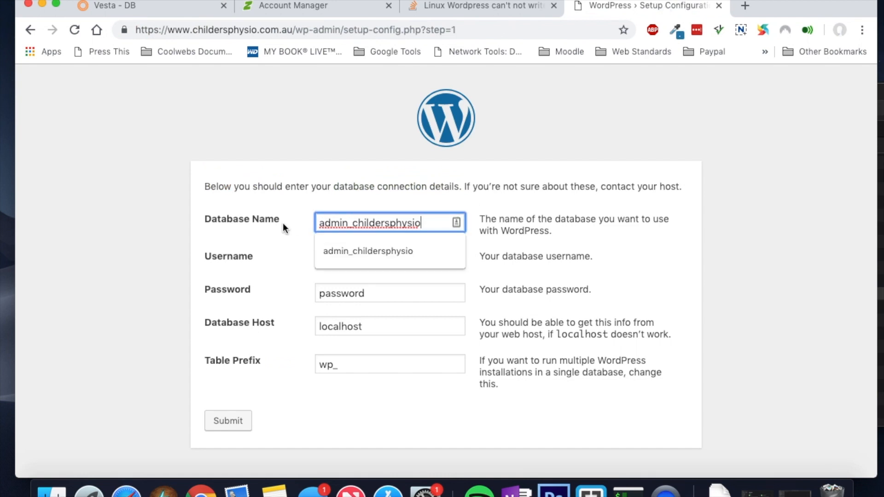
Step: Replace the placeholder username with the database user copied from Vesta
{"action": "left_click", "coordinate": [151, 6]}
{"action": "left_click_drag", "start_coordinate": [343, 326], "coordinate": [165, 326]}
{"action": "key", "text": "super+c"}
{"action": "left_click", "coordinate": [647, 14]}
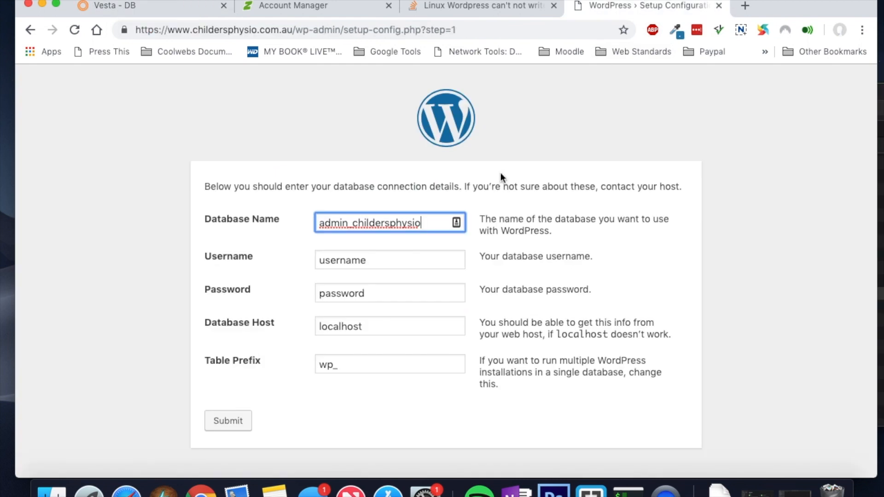
{"action": "left_click", "coordinate": [395, 265]}
{"action": "key", "text": "super+a"}
{"action": "key", "text": "super+v"}
Step: Paste the Vesta database password into the Password field and submit the form
{"action": "left_click", "coordinate": [143, 8]}
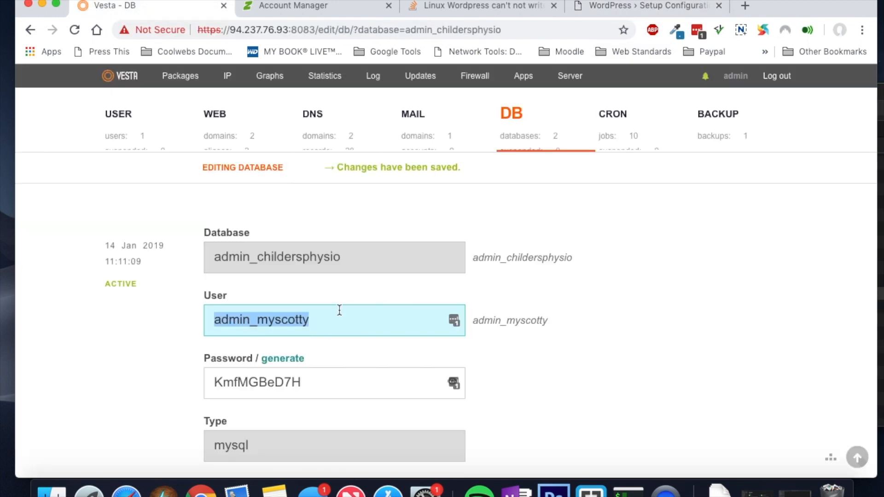
{"action": "left_click_drag", "start_coordinate": [314, 383], "coordinate": [197, 384]}
{"action": "key", "text": "super+c"}
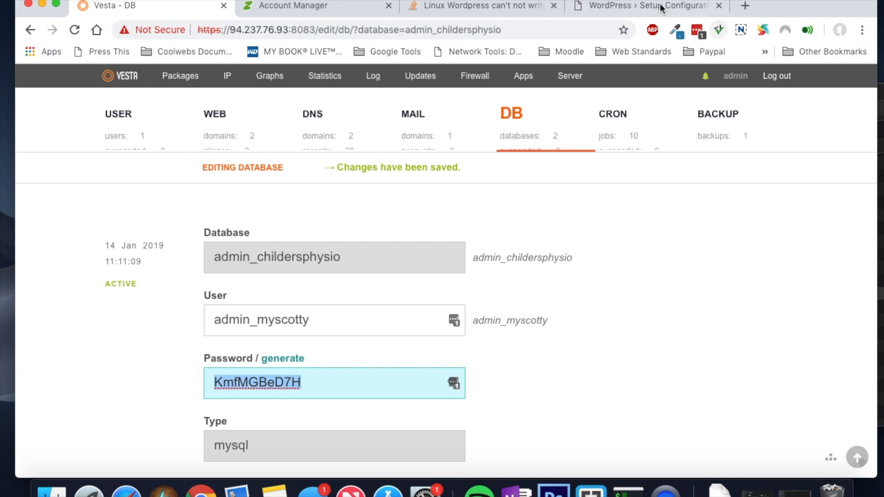
{"action": "left_click", "coordinate": [645, 7]}
{"action": "left_click", "coordinate": [401, 291]}
{"action": "left_click_drag", "start_coordinate": [401, 291], "coordinate": [306, 292]}
{"action": "key", "text": "super+v"}
{"action": "left_click", "coordinate": [238, 421]}
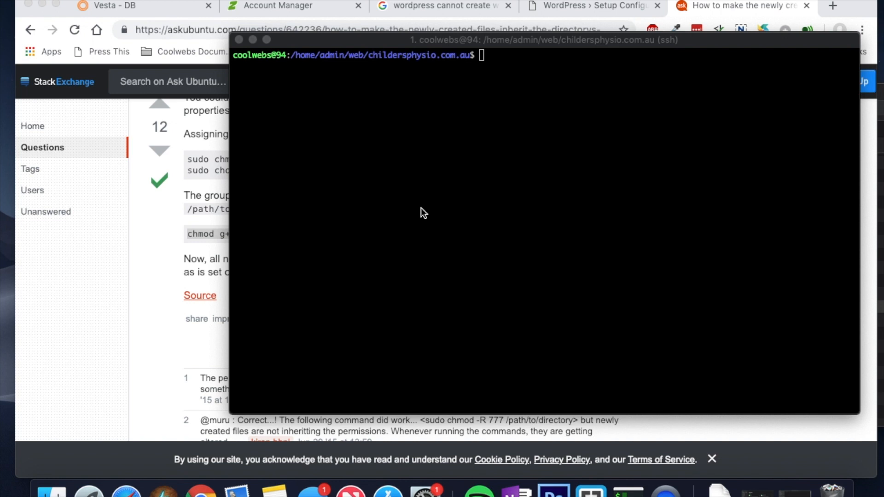
Step: Run sudo chmod g+s public_html to set the group ID bit on public_html
{"action": "left_click", "coordinate": [474, 192]}
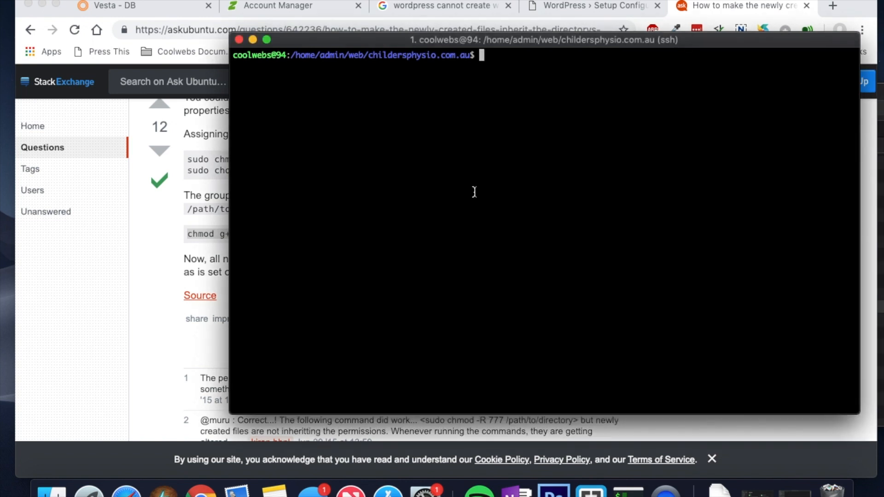
{"action": "type", "text": "chmod g+s /path/to/parent"}
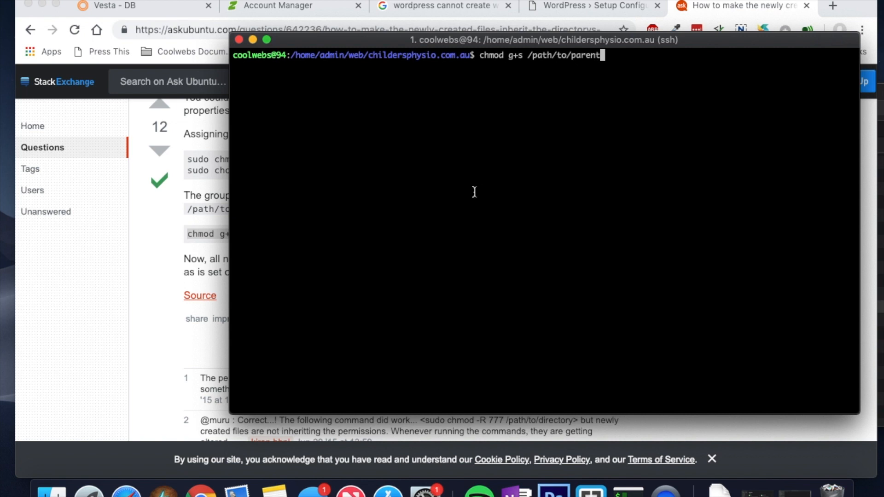
{"action": "key", "text": "Left"}
{"action": "key", "text": "Left"}
{"action": "key", "text": "Left"}
{"action": "key", "text": "Left"}
{"action": "key", "text": "Left"}
{"action": "key", "text": "Left"}
{"action": "key", "text": "Left"}
{"action": "key", "text": "Left"}
{"action": "key", "text": "Left"}
{"action": "key", "text": "Left"}
{"action": "key", "text": "Left"}
{"action": "key", "text": "Left"}
{"action": "key", "text": "Left"}
{"action": "key", "text": "Left"}
{"action": "key", "text": "Left"}
{"action": "key", "text": "Left"}
{"action": "key", "text": "Left"}
{"action": "key", "text": "Left"}
{"action": "key", "text": "Left"}
{"action": "key", "text": "Left"}
{"action": "key", "text": "Left"}
{"action": "key", "text": "Left"}
{"action": "key", "text": "Left"}
{"action": "key", "text": "Left"}
{"action": "key", "text": "Left"}
{"action": "type", "text": "sud"}
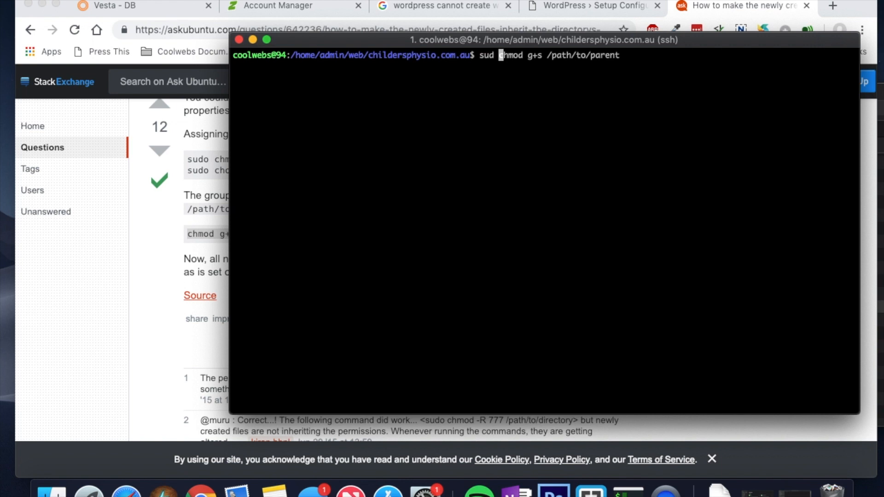
{"action": "key", "text": "BackSpace"}
{"action": "type", "text": "o"}
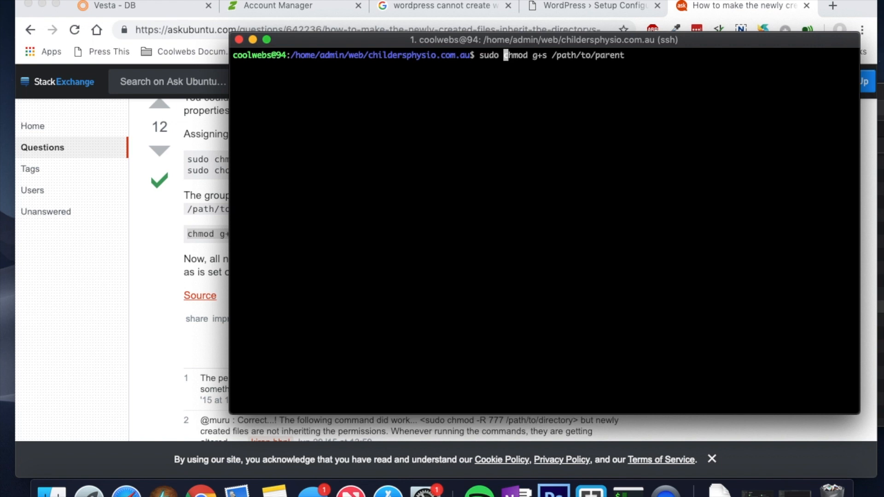
{"action": "key", "text": "Right"}
{"action": "key", "text": "Right"}
{"action": "key", "text": "Right"}
{"action": "key", "text": "Right"}
{"action": "key", "text": "Right"}
{"action": "key", "text": "Right"}
{"action": "key", "text": "Right"}
{"action": "key", "text": "Right"}
{"action": "key", "text": "Right"}
{"action": "key", "text": "Right"}
{"action": "key", "text": "Right"}
{"action": "key", "text": "Right"}
{"action": "key", "text": "Right"}
{"action": "key", "text": "Right"}
{"action": "key", "text": "Right"}
{"action": "key", "text": "Right"}
{"action": "key", "text": "Right"}
{"action": "key", "text": "Right"}
{"action": "key", "text": "Right"}
{"action": "key", "text": "Right"}
{"action": "key", "text": "Right"}
{"action": "key", "text": "Right"}
{"action": "key", "text": "Right"}
{"action": "key", "text": "Right"}
{"action": "key", "text": "Right"}
{"action": "key", "text": "BackSpace"}
{"action": "key", "text": "BackSpace"}
{"action": "key", "text": "BackSpace"}
{"action": "key", "text": "BackSpace"}
{"action": "key", "text": "BackSpace"}
{"action": "key", "text": "BackSpace"}
{"action": "key", "text": "BackSpace"}
{"action": "key", "text": "BackSpace"}
{"action": "key", "text": "BackSpace"}
{"action": "key", "text": "BackSpace"}
{"action": "key", "text": "BackSpace"}
{"action": "key", "text": "BackSpace"}
{"action": "key", "text": "BackSpace"}
{"action": "key", "text": "BackSpace"}
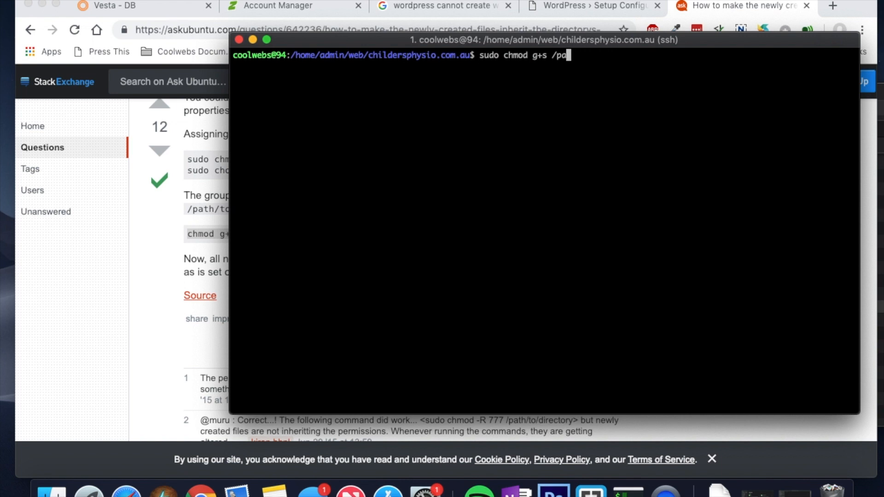
{"action": "key", "text": "BackSpace"}
{"action": "type", "text": "public_html"}
{"action": "key", "text": "Return"}
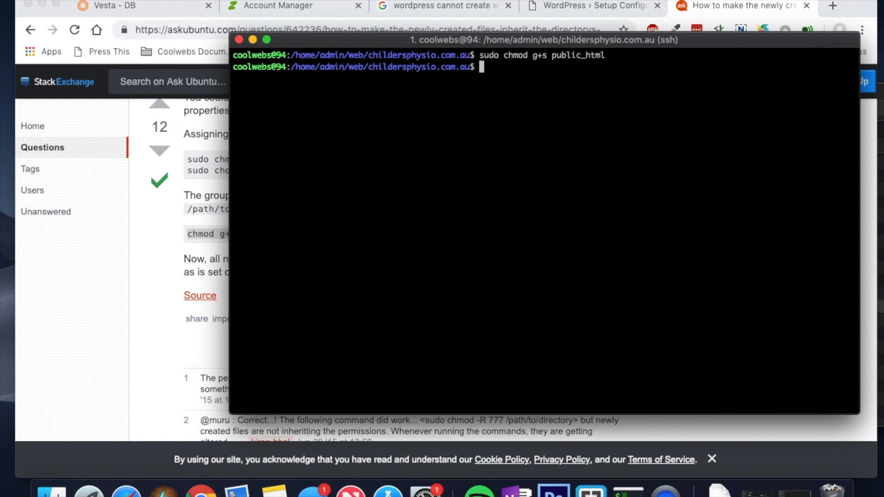
Step: Change into public_html and list its files with sudo ls -la
{"action": "type", "text": "sudo ls"}
{"action": "key", "text": "BackSpace"}
{"action": "key", "text": "BackSpace"}
{"action": "key", "text": "BackSpace"}
{"action": "key", "text": "BackSpace"}
{"action": "key", "text": "BackSpace"}
{"action": "key", "text": "BackSpace"}
{"action": "key", "text": "BackSpace"}
{"action": "key", "text": "BackSpace"}
{"action": "type", "text": "cd public_html"}
{"action": "key", "text": "Return"}
{"action": "type", "text": "sudo ls -"}
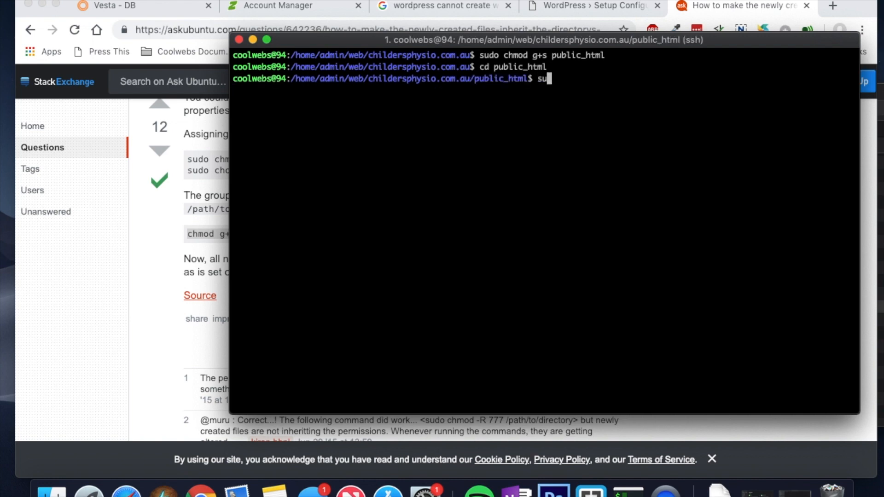
{"action": "type", "text": "la"}
{"action": "key", "text": "Return"}
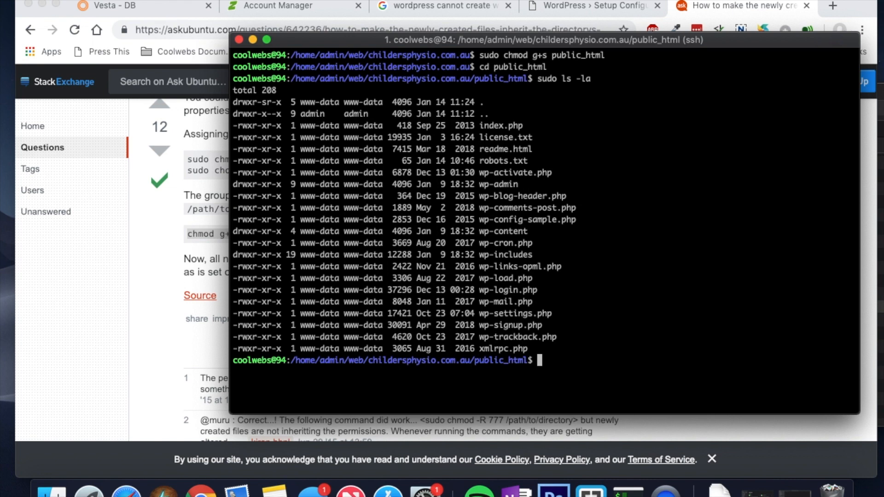
Step: Rerun the WordPress installation and replace the database name wordpress with Vesta's database name
{"action": "left_click", "coordinate": [596, 7]}
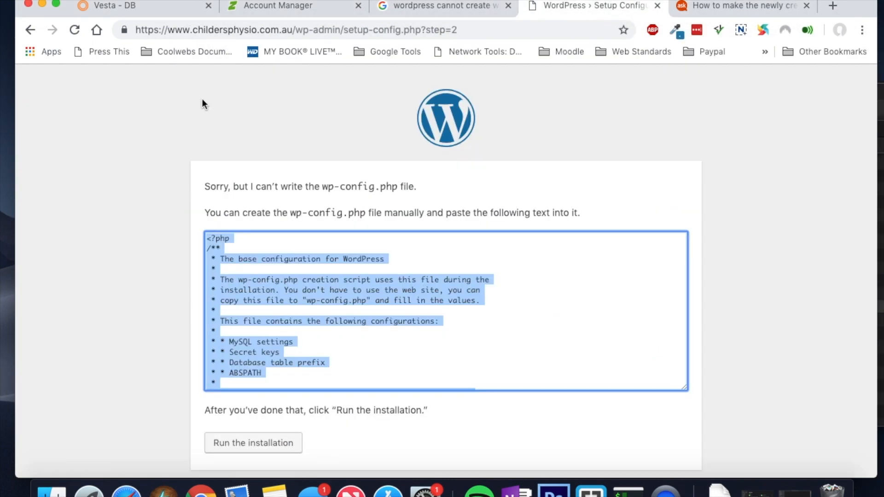
{"action": "left_click", "coordinate": [287, 443]}
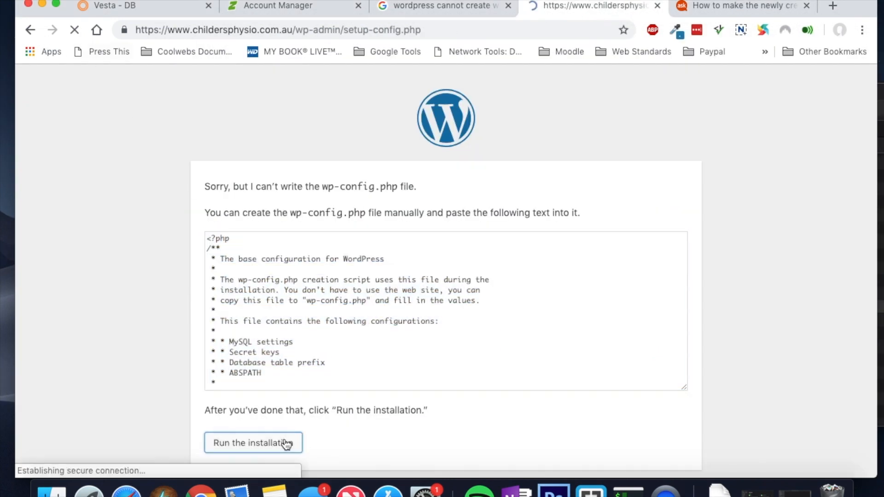
{"action": "left_click", "coordinate": [235, 442]}
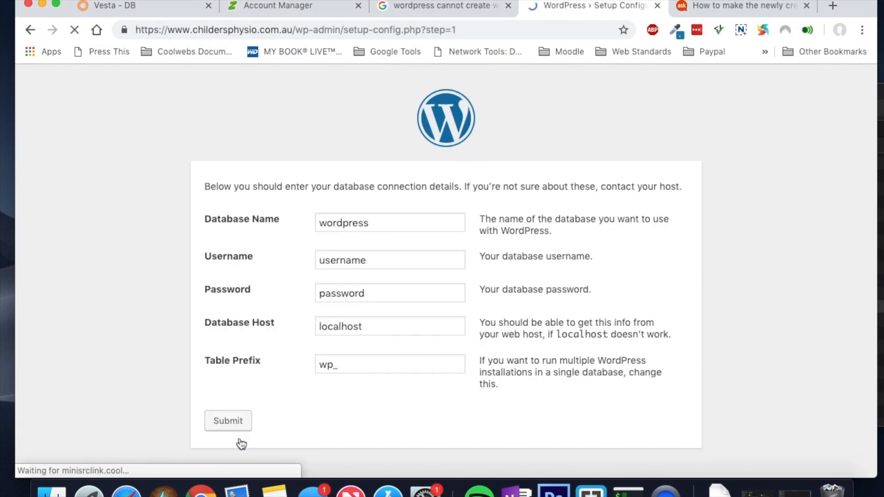
{"action": "left_click", "coordinate": [167, 10]}
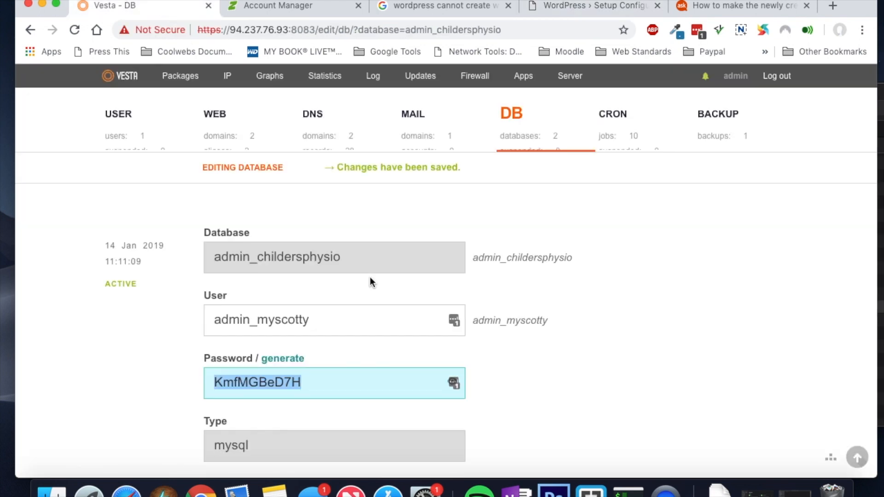
{"action": "left_click_drag", "start_coordinate": [353, 254], "coordinate": [233, 249]}
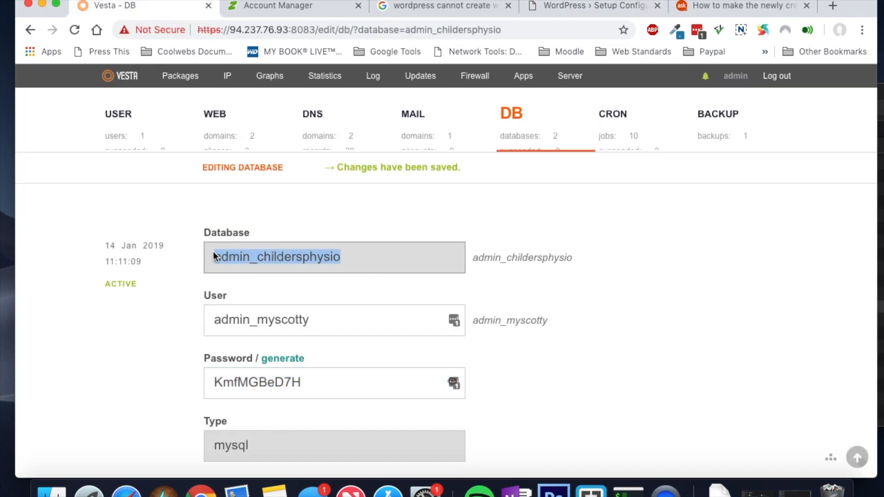
{"action": "left_click", "coordinate": [582, 12]}
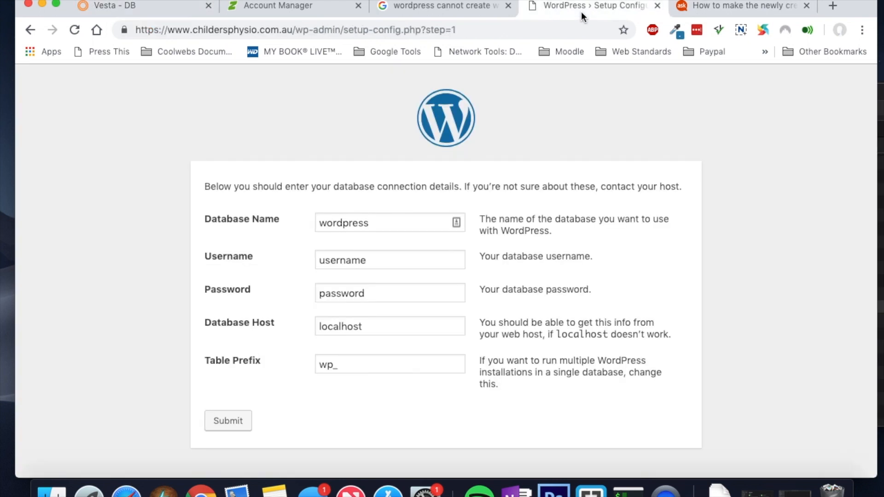
{"action": "left_click_drag", "start_coordinate": [385, 221], "coordinate": [272, 228]}
{"action": "type", "text": "admin_childersphysio"}
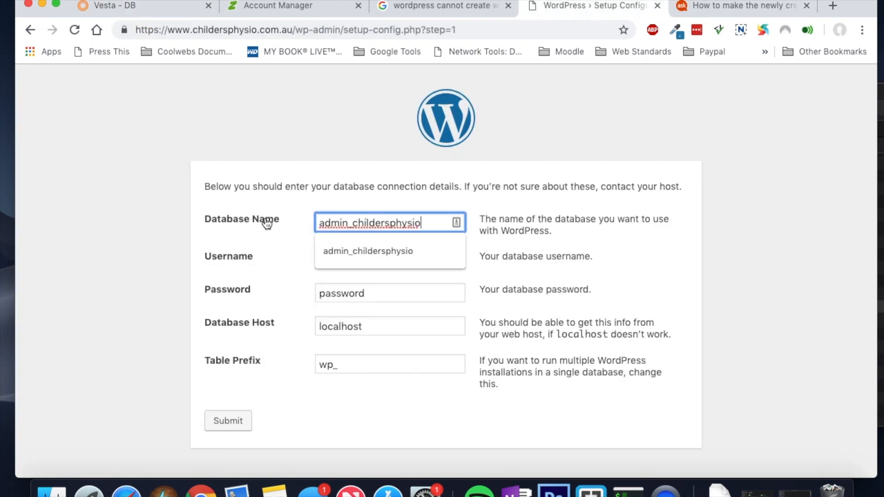
Step: Paste the Vesta database user over the placeholder username
{"action": "left_click", "coordinate": [147, 9]}
{"action": "left_click", "coordinate": [321, 321]}
{"action": "left_click_drag", "start_coordinate": [321, 321], "coordinate": [198, 319]}
{"action": "key", "text": "super+c"}
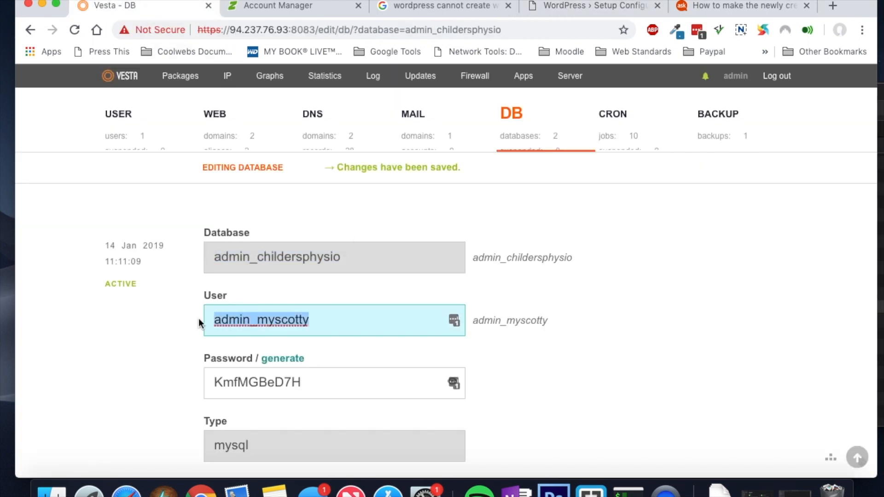
{"action": "left_click", "coordinate": [579, 8]}
{"action": "left_click_drag", "start_coordinate": [367, 260], "coordinate": [324, 260]}
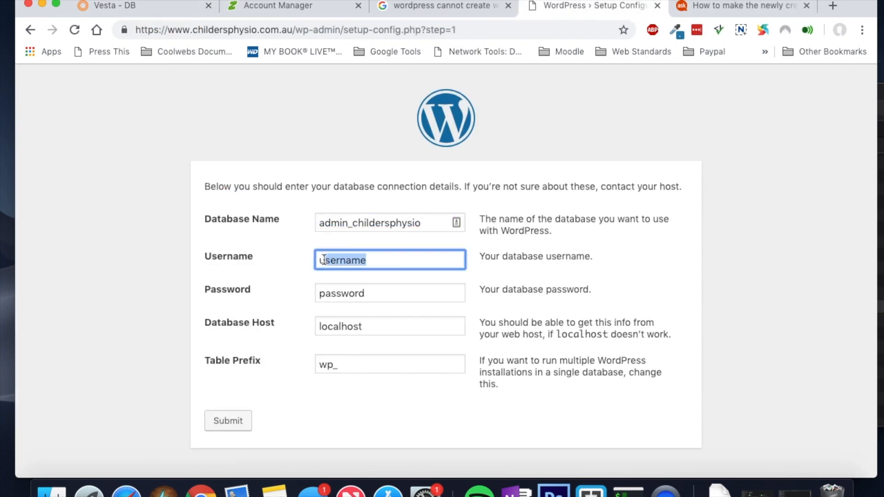
{"action": "key", "text": "super+v"}
Step: Paste the Vesta database password into the form and submit the connection details
{"action": "left_click", "coordinate": [140, 10]}
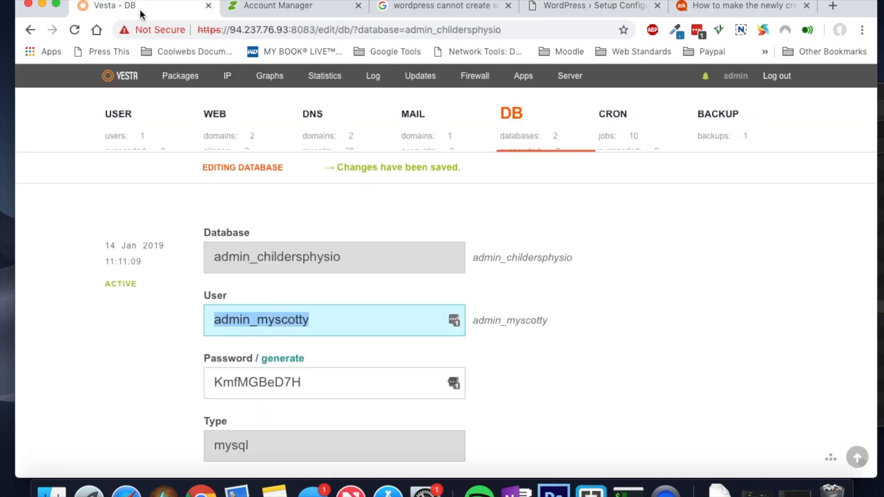
{"action": "left_click_drag", "start_coordinate": [308, 383], "coordinate": [126, 386]}
{"action": "key", "text": "super+c"}
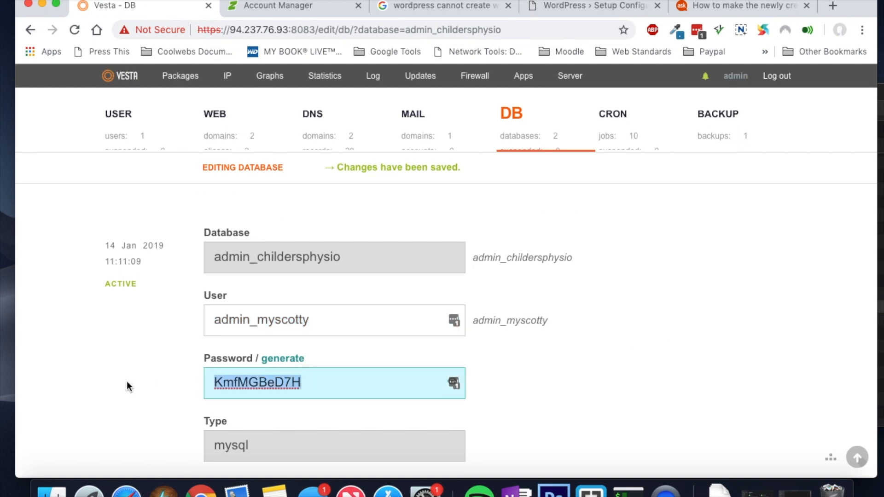
{"action": "left_click", "coordinate": [631, 6]}
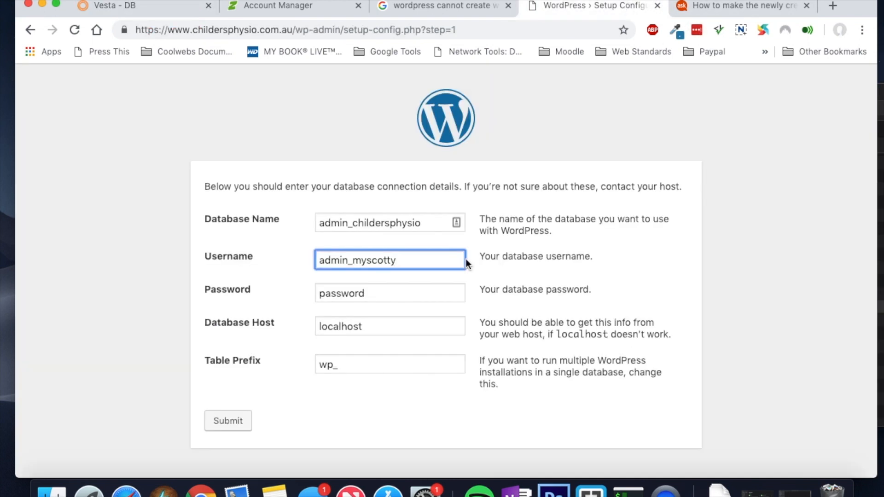
{"action": "left_click_drag", "start_coordinate": [383, 293], "coordinate": [301, 294]}
{"action": "key", "text": "super+v"}
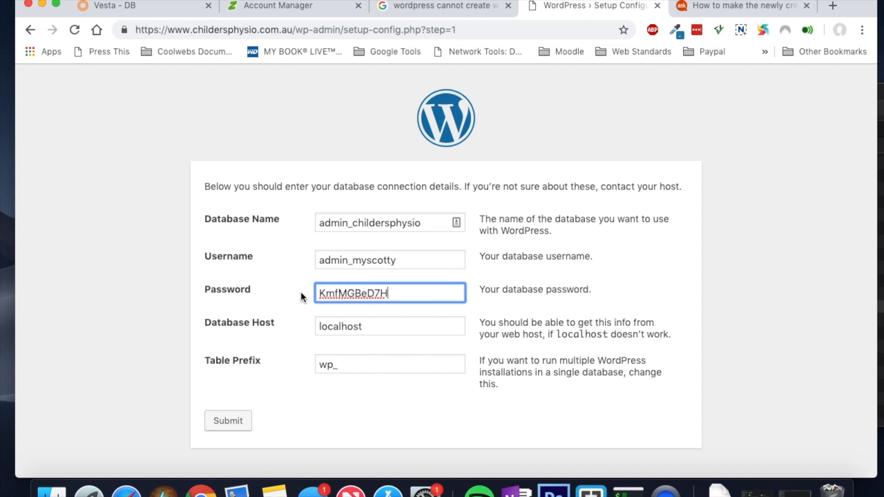
{"action": "left_click", "coordinate": [228, 426]}
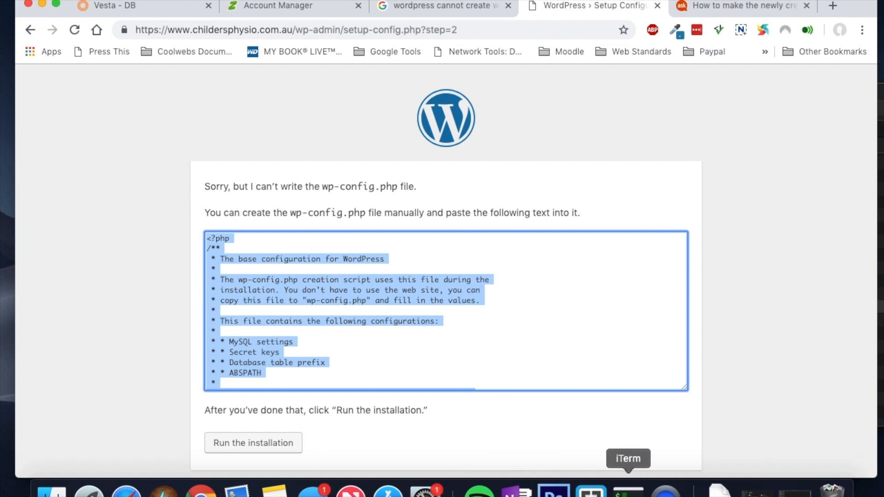
Step: Copy wp-config-sample.php to wp-config.php in public_html using sudo cp
{"action": "left_click", "coordinate": [629, 491]}
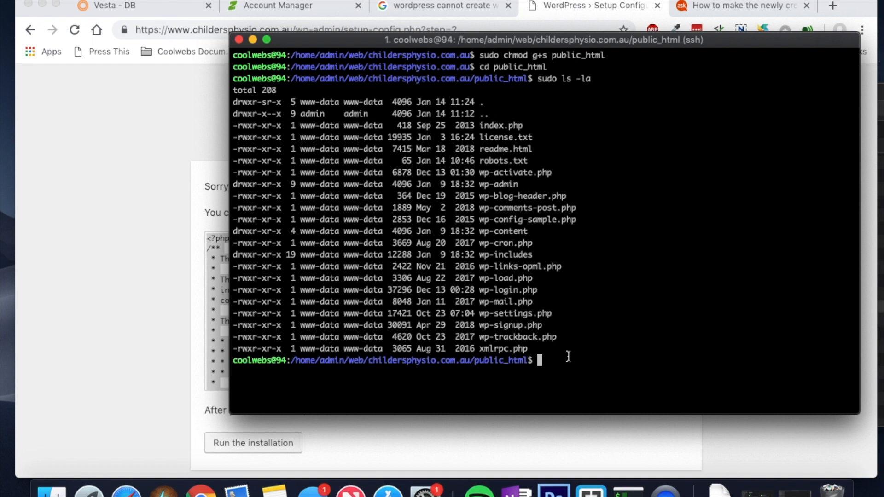
{"action": "type", "text": "sudo cp wp-config-sample"}
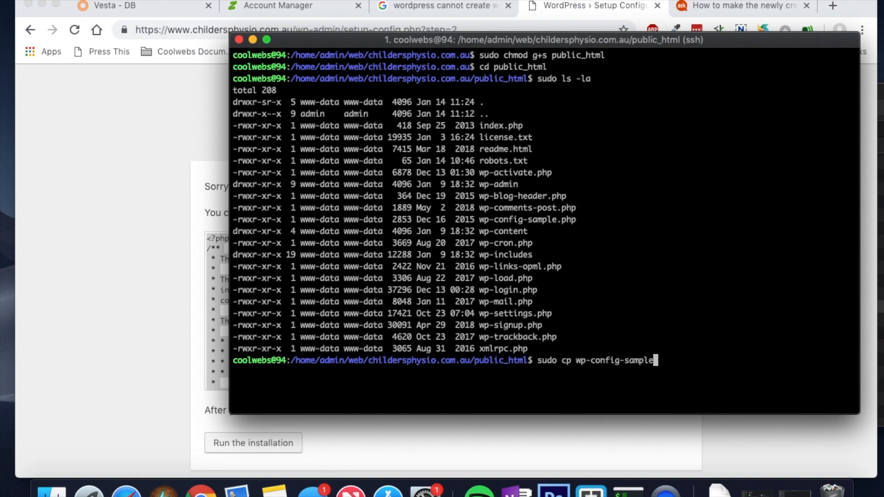
{"action": "type", "text": ".php wp-config.php"}
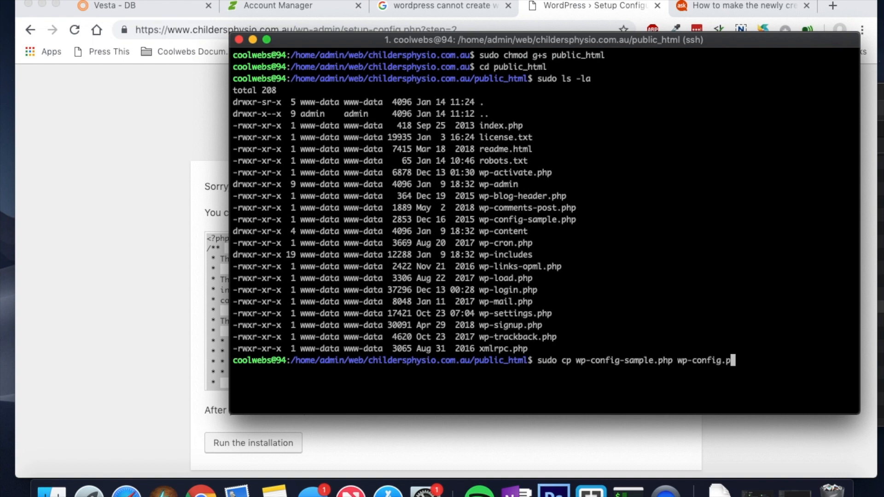
{"action": "key", "text": "Return"}
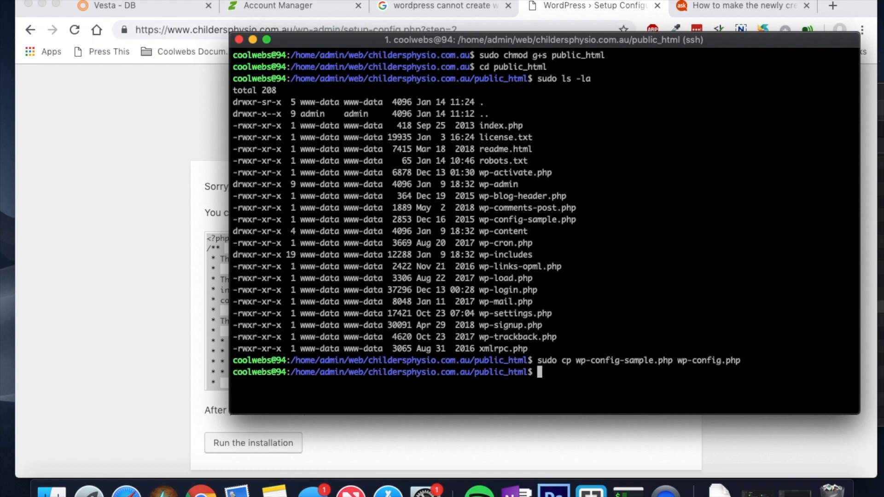
Step: List public_html and compare wp-config.php's root owner with the www-data-owned files
{"action": "key", "text": "Up"}
{"action": "key", "text": "Up"}
{"action": "key", "text": "Return"}
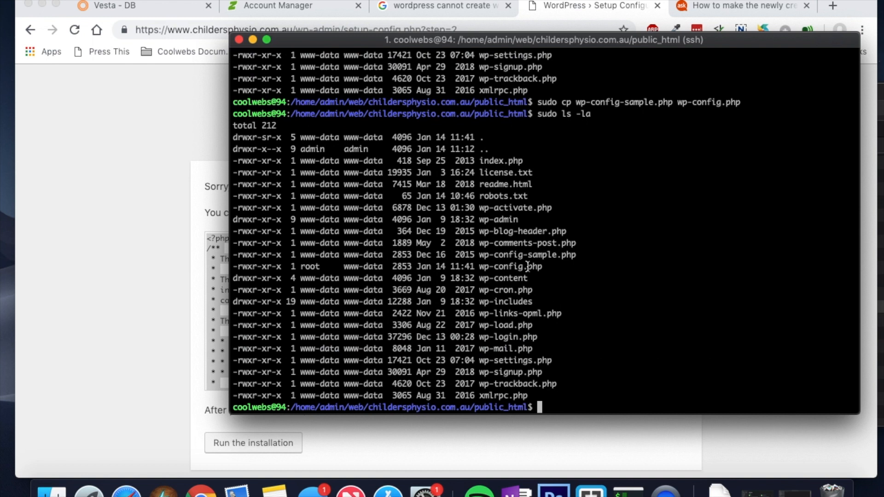
{"action": "left_click_drag", "start_coordinate": [541, 267], "coordinate": [479, 278]}
{"action": "left_click_drag", "start_coordinate": [300, 267], "coordinate": [384, 269]}
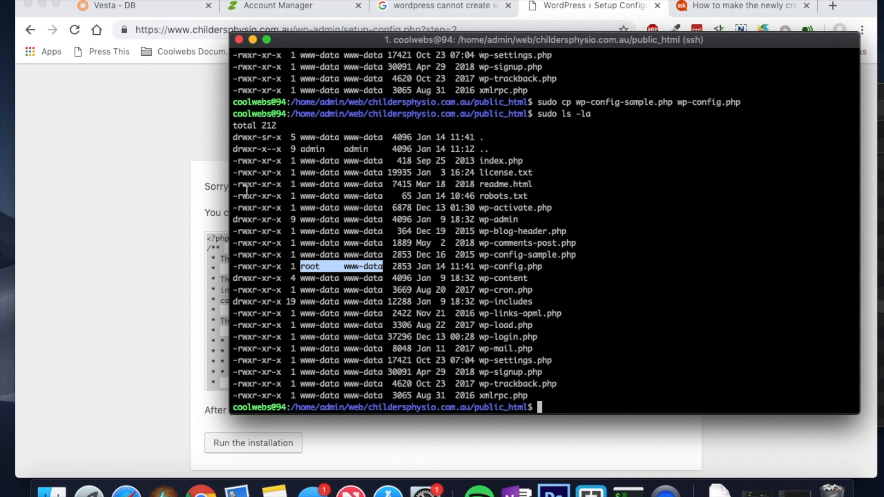
{"action": "left_click", "coordinate": [383, 257]}
{"action": "left_click_drag", "start_coordinate": [383, 257], "coordinate": [300, 257]}
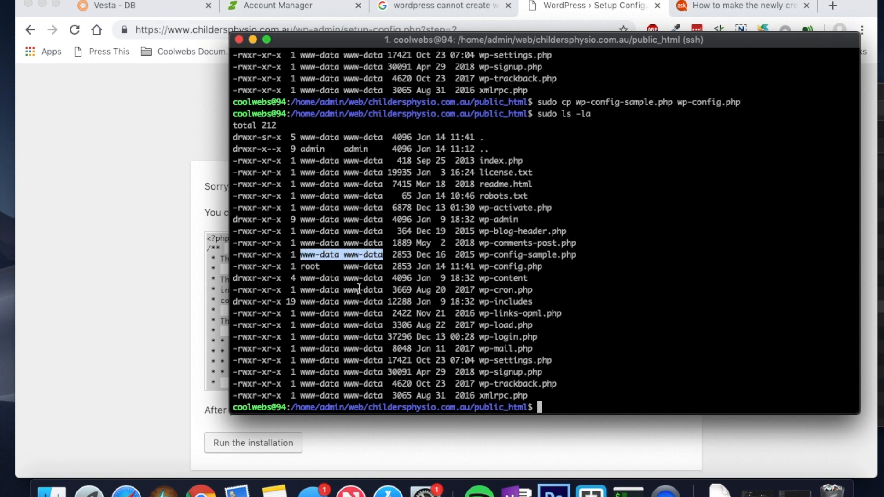
{"action": "left_click_drag", "start_coordinate": [385, 278], "coordinate": [311, 284]}
{"action": "left_click", "coordinate": [340, 296]}
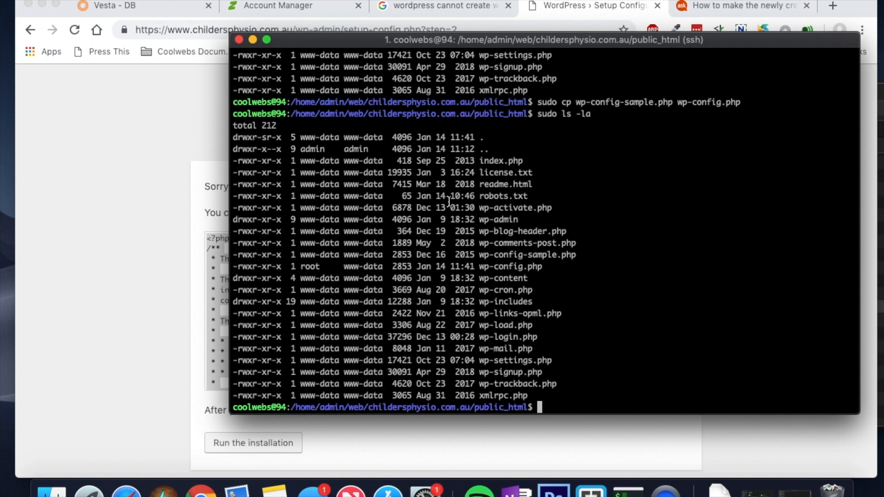
Step: Change wp-config.php ownership to www-data:www-data and confirm it in the listing
{"action": "type", "text": "sudo chown "}
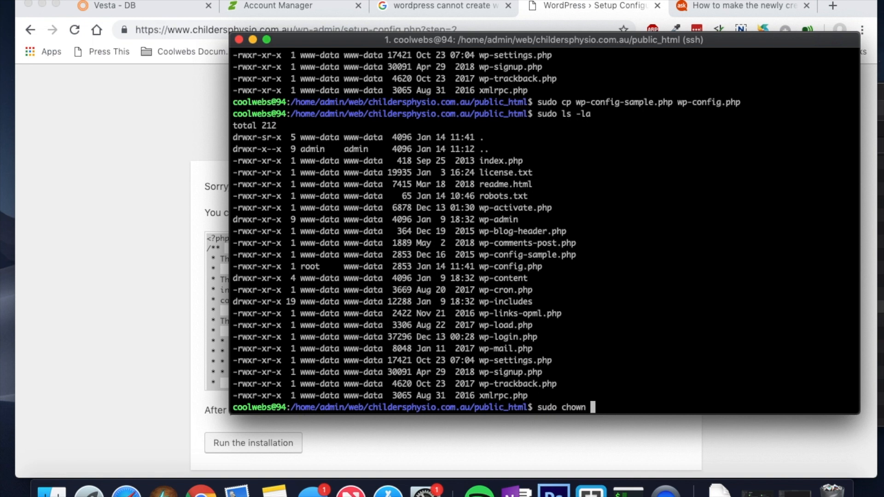
{"action": "type", "text": "www-data:www-data"}
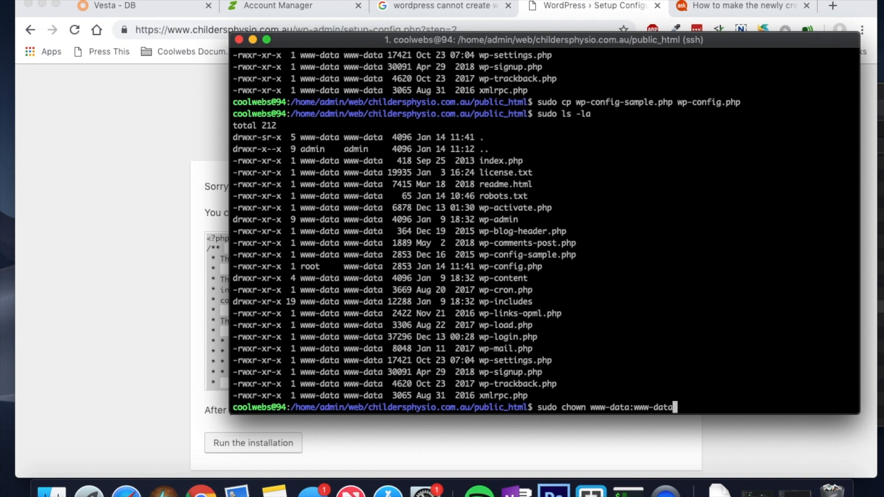
{"action": "type", "text": " wp-config.php"}
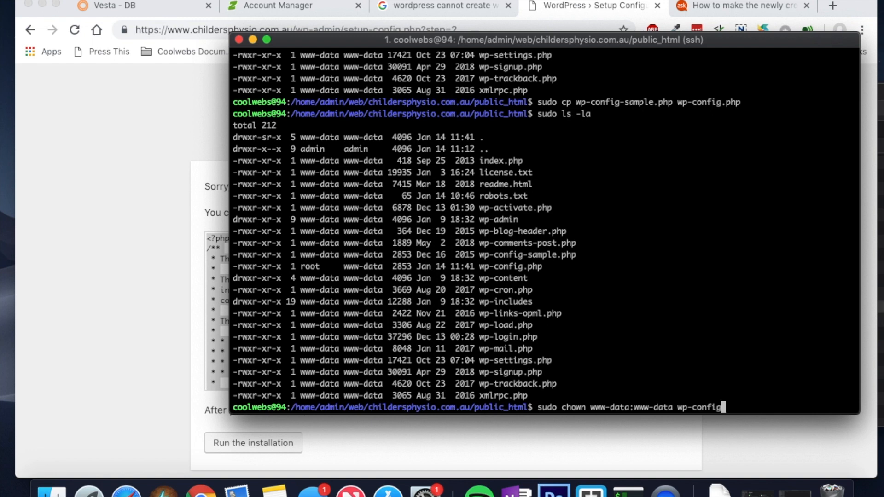
{"action": "key", "text": "Return"}
{"action": "key", "text": "Up"}
{"action": "key", "text": "Up"}
{"action": "key", "text": "Return"}
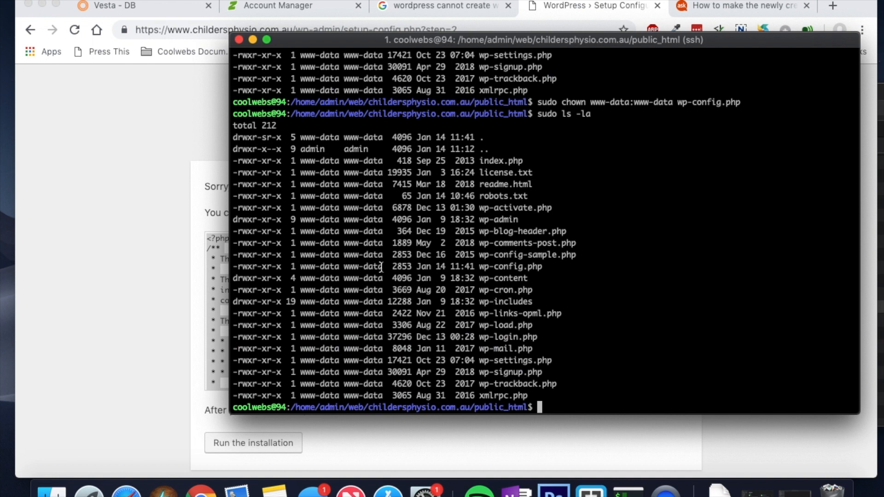
{"action": "left_click_drag", "start_coordinate": [383, 267], "coordinate": [300, 270]}
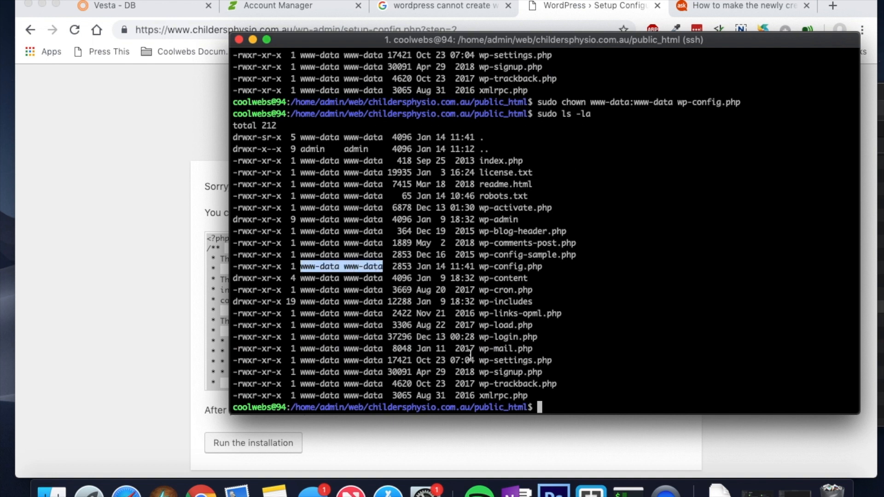
{"action": "left_click", "coordinate": [562, 406]}
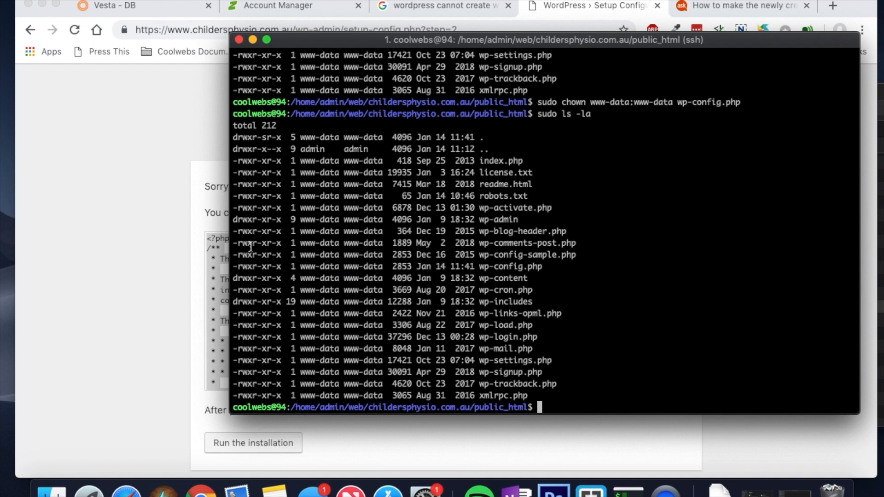
Step: Glance at the WordPress setup page, then begin the sudo vim wp-config.php command
{"action": "left_click", "coordinate": [226, 253]}
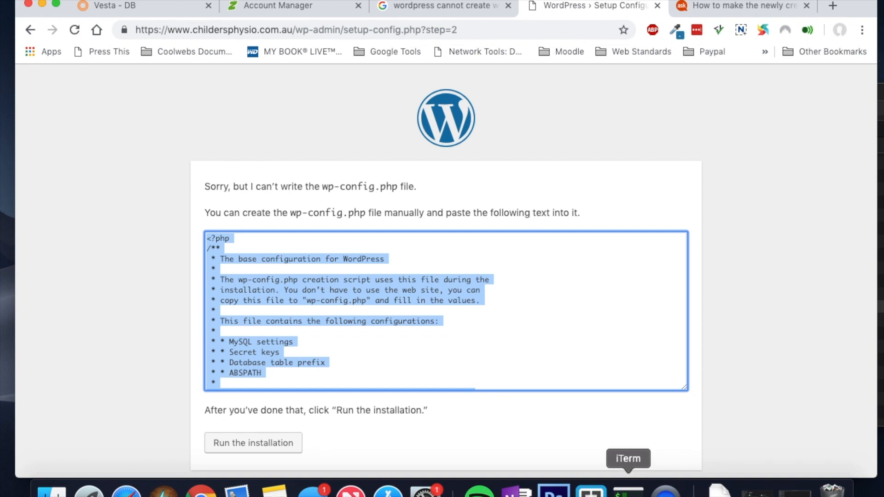
{"action": "left_click", "coordinate": [629, 491]}
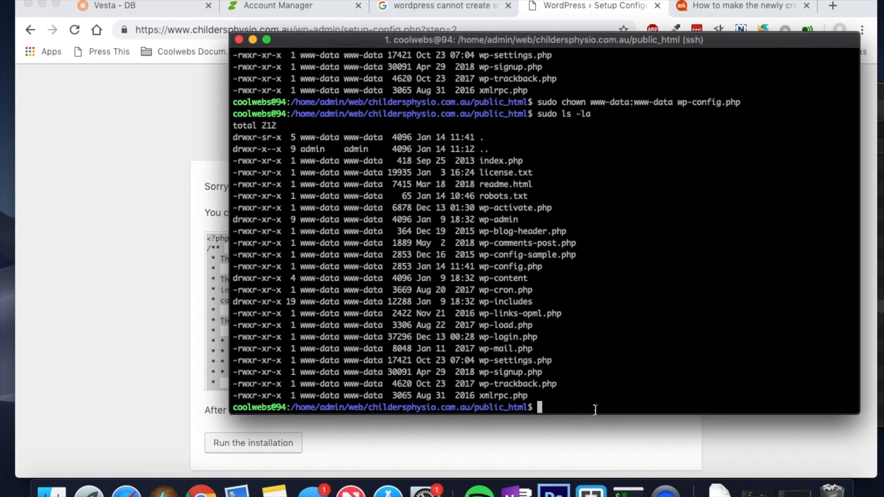
{"action": "type", "text": "sudo vim wp-config.php"}
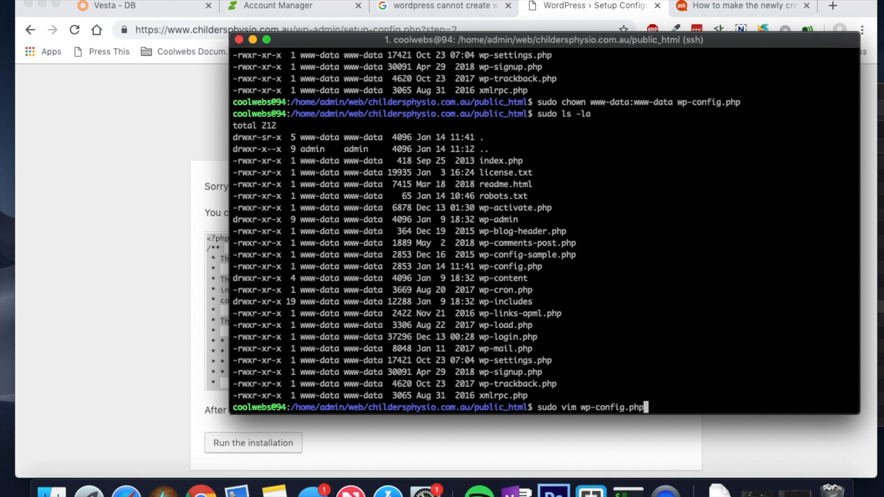
Step: Open wp-config.php in vim and delete all its lines with :1,$d
{"action": "key", "text": "Return"}
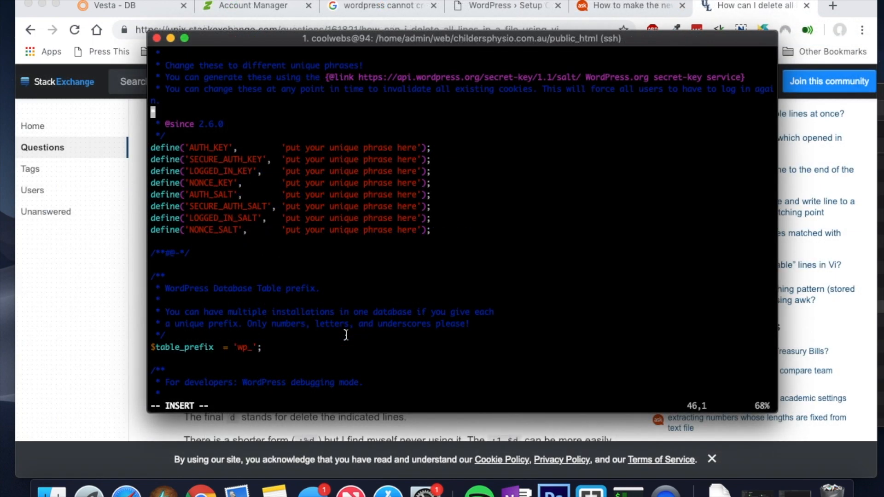
{"action": "key", "text": "Escape"}
{"action": "left_click_drag", "start_coordinate": [250, 42], "coordinate": [367, 51]}
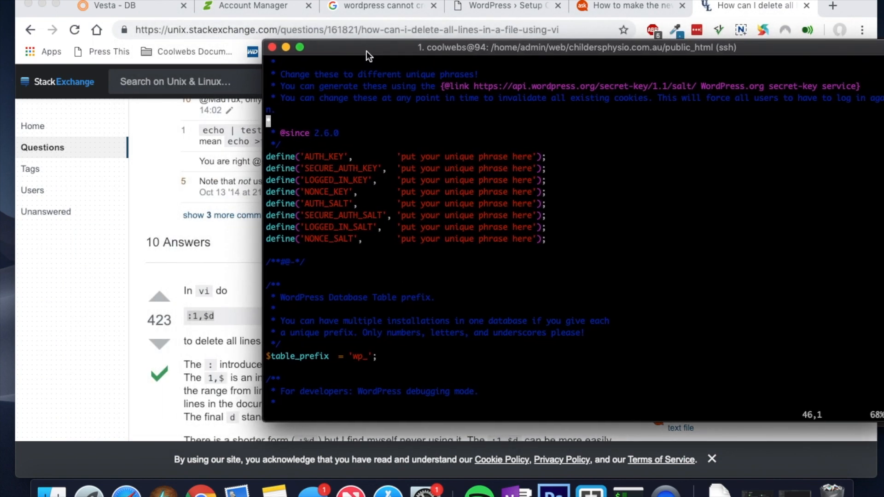
{"action": "type", "text": ":1"}
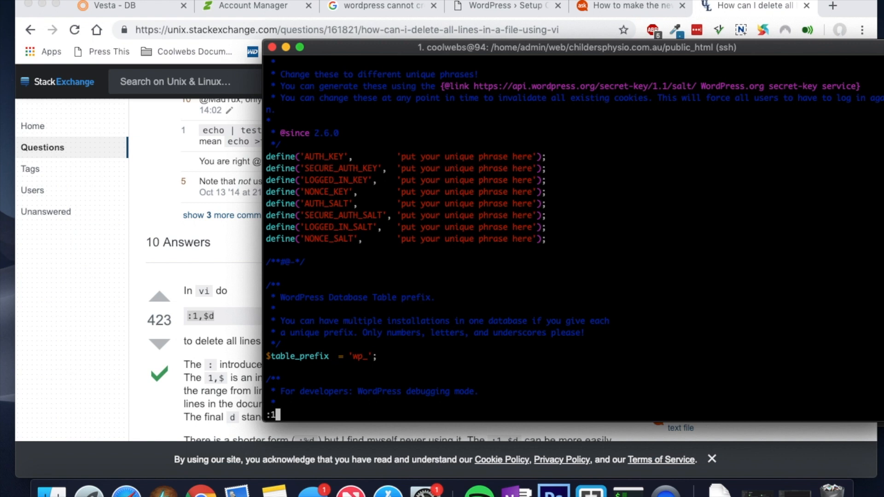
{"action": "type", "text": ",$d"}
{"action": "key", "text": "Return"}
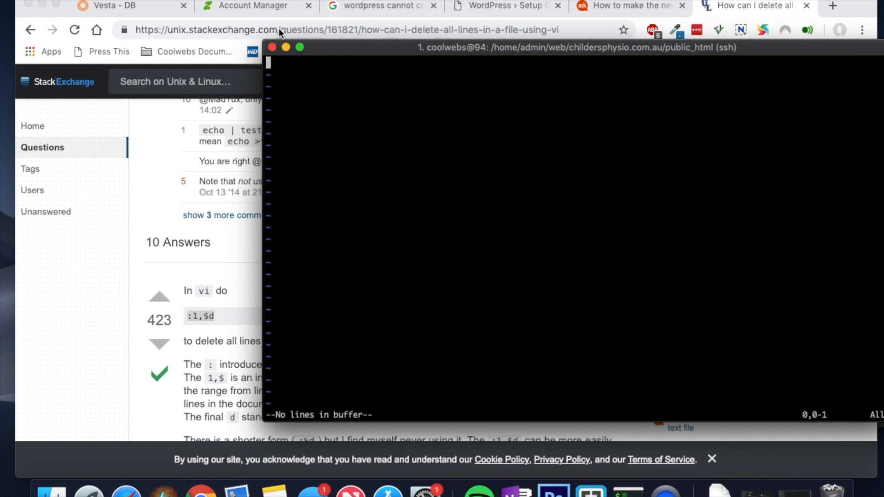
{"action": "left_click", "coordinate": [503, 8]}
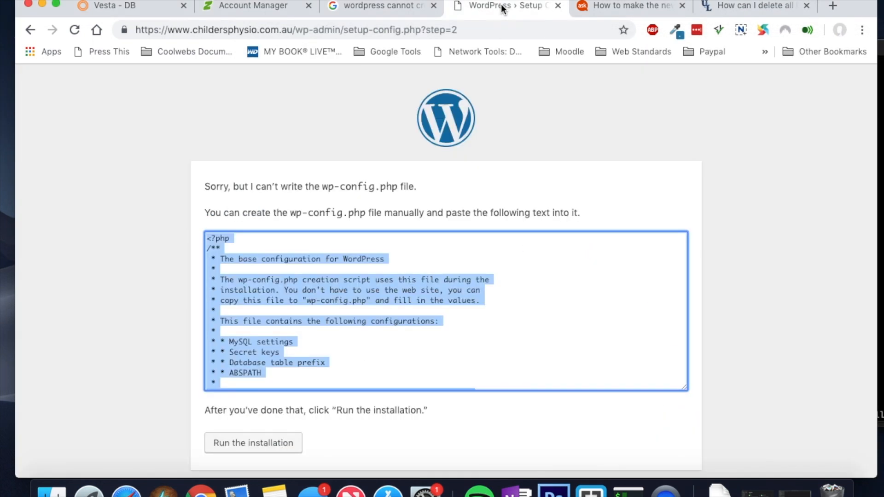
Step: Paste WordPress's generated configuration into the empty wp-config.php and save with :wq
{"action": "left_click", "coordinate": [629, 491]}
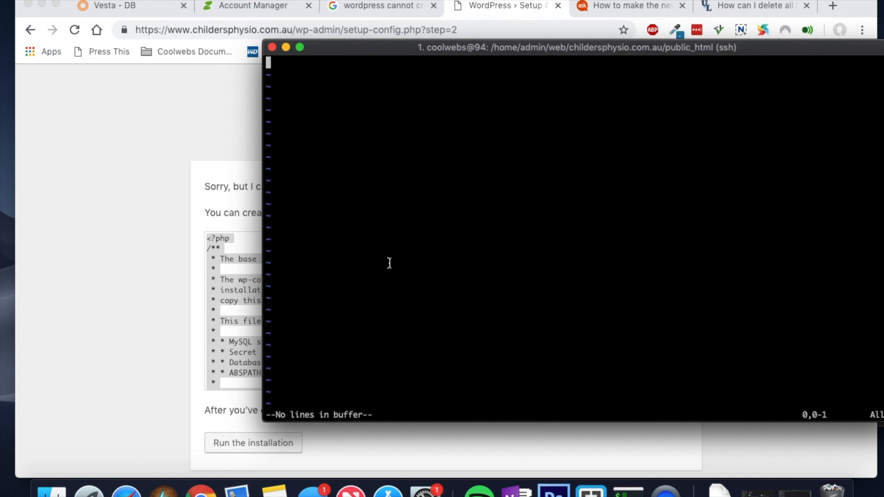
{"action": "key", "text": "i"}
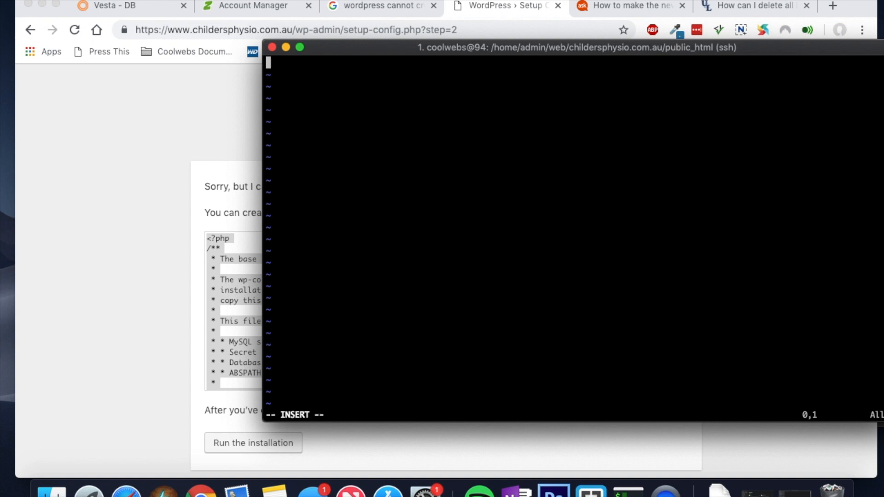
{"action": "key", "text": "super+v"}
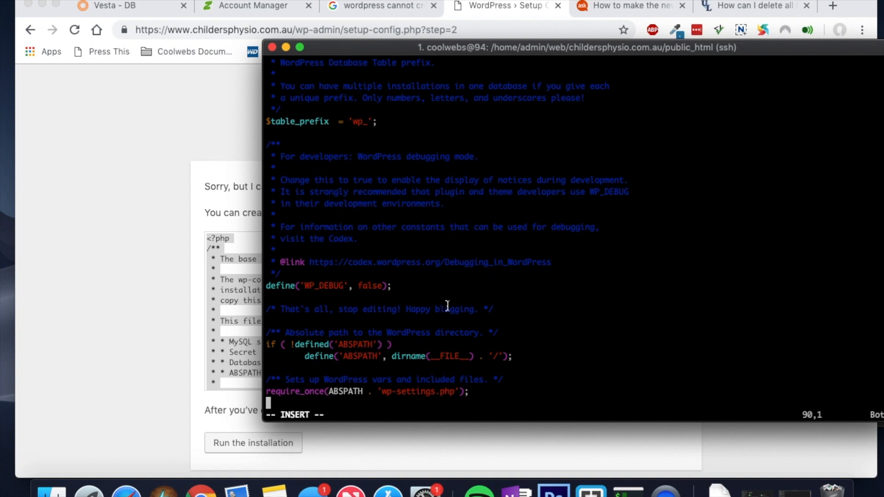
{"action": "scroll", "coordinate": [447, 305], "scroll_direction": "up", "scroll_amount": 5}
{"action": "scroll", "coordinate": [447, 306], "scroll_direction": "down", "scroll_amount": 5}
{"action": "key", "text": "Down"}
{"action": "type", "text": ":"}
{"action": "key", "text": "BackSpace"}
{"action": "key", "text": "Escape"}
{"action": "type", "text": ":wq"}
{"action": "key", "text": "Return"}
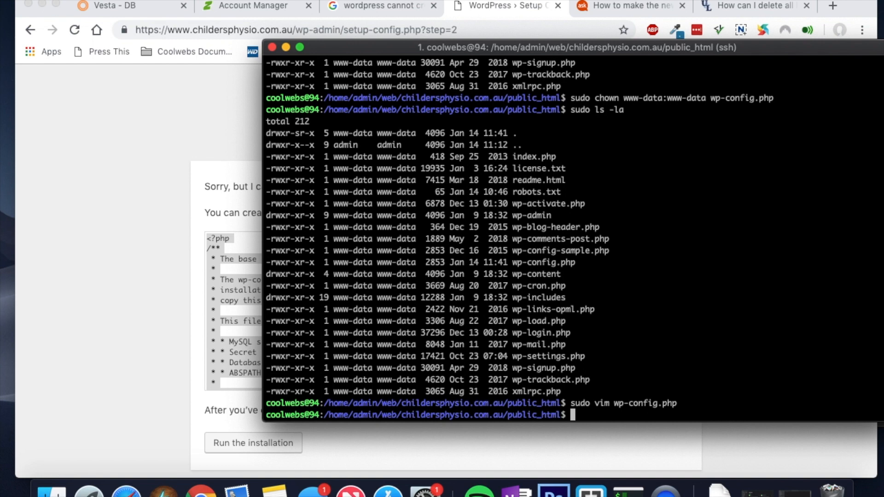
Step: Reopen wp-config.php to review the admin_childersphysio database settings, then quit vim
{"action": "key", "text": "Up"}
{"action": "key", "text": "Return"}
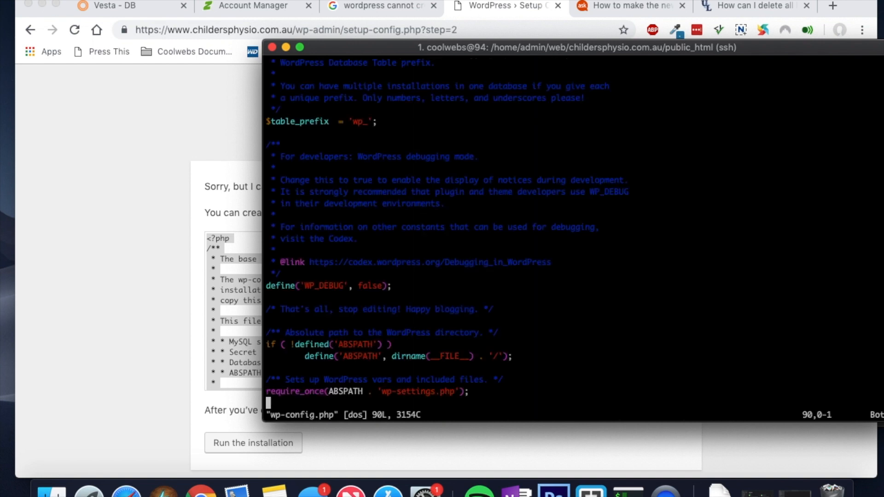
{"action": "key", "text": "Up"}
{"action": "key", "text": "Up"}
{"action": "key", "text": "Up"}
{"action": "key", "text": "Up"}
{"action": "key", "text": "Up"}
{"action": "key", "text": "Up"}
{"action": "key", "text": "Up"}
{"action": "key", "text": "Up"}
{"action": "key", "text": "Up"}
{"action": "key", "text": "Up"}
{"action": "key", "text": "Up"}
{"action": "key", "text": "Up"}
{"action": "key", "text": "Up"}
{"action": "key", "text": "Up"}
{"action": "key", "text": "Up"}
{"action": "key", "text": "Up"}
{"action": "key", "text": "Up"}
{"action": "key", "text": "Up"}
{"action": "key", "text": "Up"}
{"action": "key", "text": "Up"}
{"action": "key", "text": "Up"}
{"action": "key", "text": "Up"}
{"action": "key", "text": "Up"}
{"action": "key", "text": "Up"}
{"action": "key", "text": "Up"}
{"action": "key", "text": "Up"}
{"action": "key", "text": "Up"}
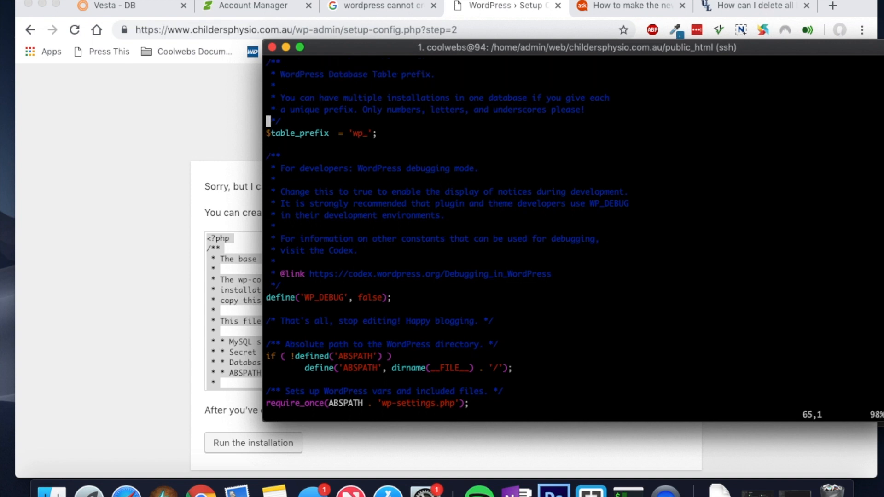
{"action": "key", "text": "Up"}
{"action": "key", "text": "Up"}
{"action": "key", "text": "Up"}
{"action": "key", "text": "Up"}
{"action": "key", "text": "Up"}
{"action": "key", "text": "Up"}
{"action": "key", "text": "Up"}
{"action": "key", "text": "Up"}
{"action": "key", "text": "Up"}
{"action": "key", "text": "Up"}
{"action": "key", "text": "Up"}
{"action": "key", "text": "Up"}
{"action": "key", "text": "Up"}
{"action": "key", "text": "Up"}
{"action": "key", "text": "Up"}
{"action": "key", "text": "Up"}
{"action": "key", "text": "Up"}
{"action": "key", "text": "Up"}
{"action": "key", "text": "Up"}
{"action": "key", "text": "Up"}
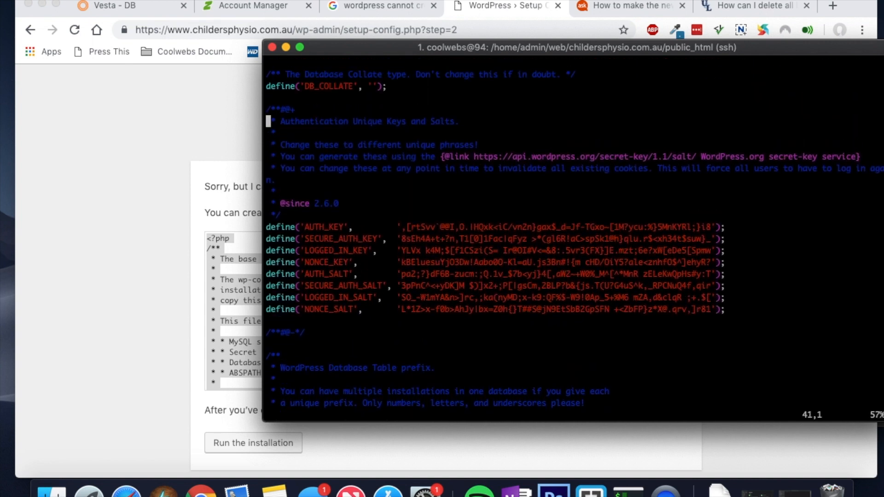
{"action": "key", "text": "Up"}
{"action": "key", "text": "Up"}
{"action": "key", "text": "Up"}
{"action": "key", "text": "Up"}
{"action": "key", "text": "Up"}
{"action": "key", "text": "Up"}
{"action": "key", "text": "Up"}
{"action": "key", "text": "Down"}
{"action": "key", "text": "Down"}
{"action": "key", "text": "Down"}
{"action": "key", "text": "Down"}
{"action": "key", "text": "Down"}
{"action": "key", "text": "Down"}
{"action": "key", "text": "Down"}
{"action": "key", "text": "Down"}
{"action": "key", "text": "Down"}
{"action": "key", "text": "Down"}
{"action": "key", "text": "Down"}
{"action": "key", "text": "Down"}
{"action": "key", "text": "Down"}
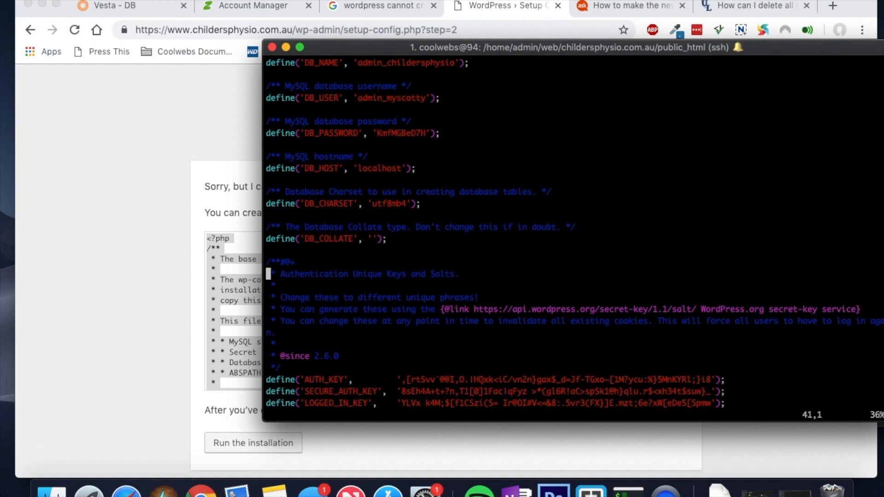
{"action": "type", "text": ":q"}
{"action": "key", "text": "Return"}
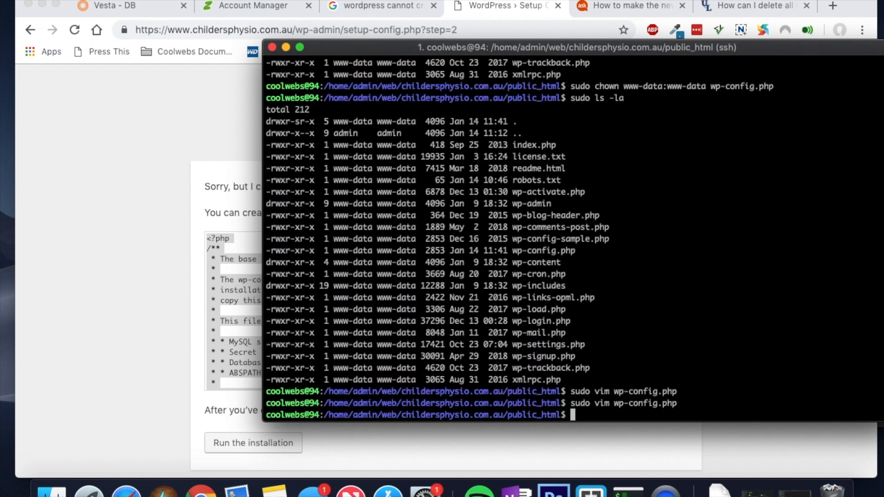
{"action": "left_click", "coordinate": [119, 251]}
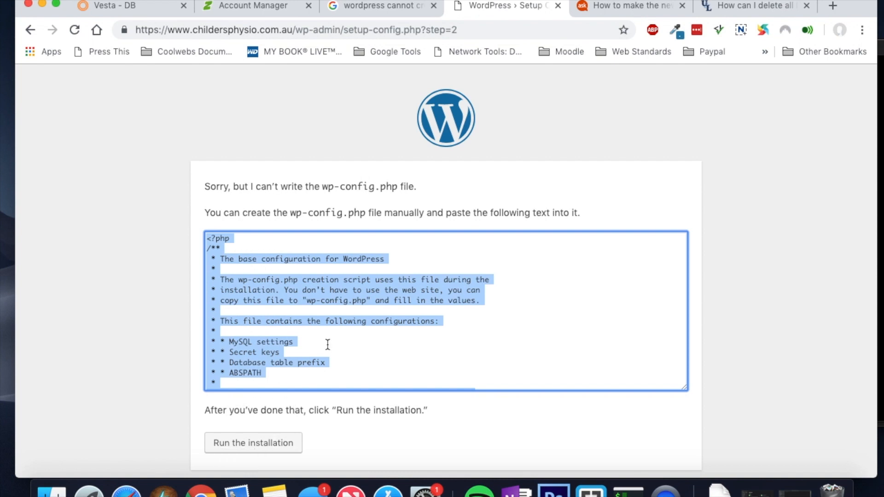
Step: Enter site title 'Childers Physiotherapy' and admin username admin_childers
{"action": "left_click", "coordinate": [253, 451]}
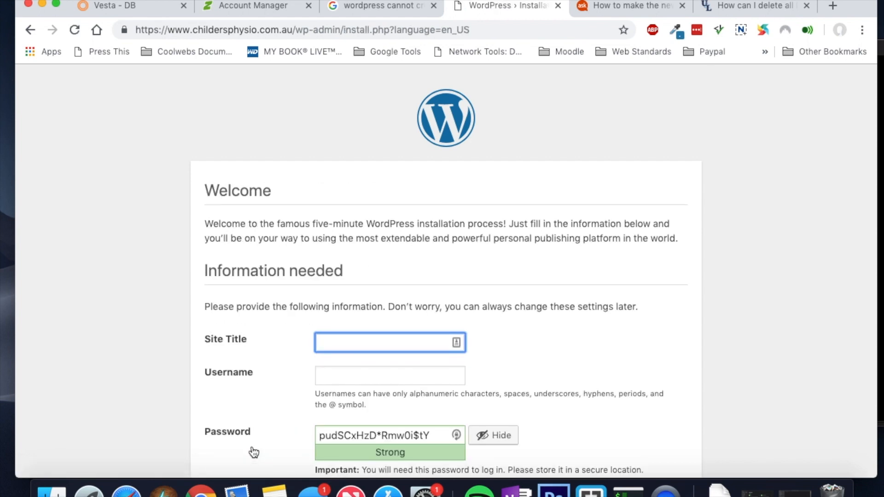
{"action": "scroll", "coordinate": [504, 302], "scroll_direction": "down", "scroll_amount": 2}
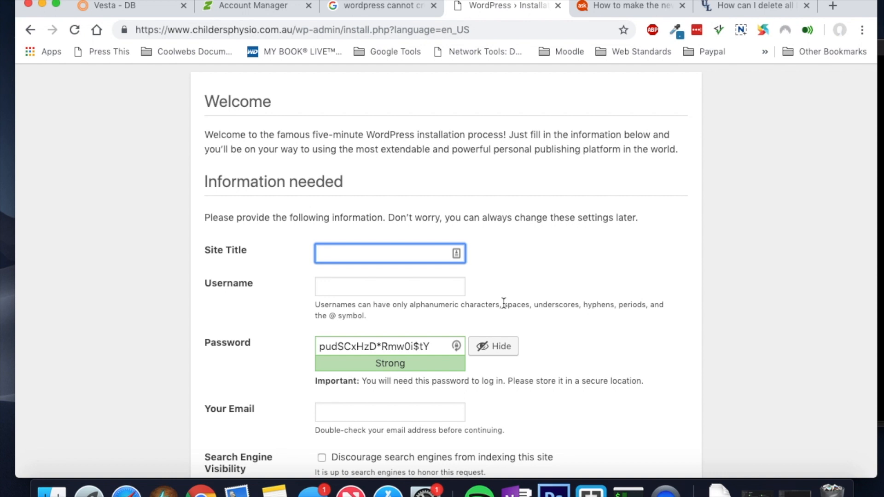
{"action": "type", "text": "Childers Physiothera"}
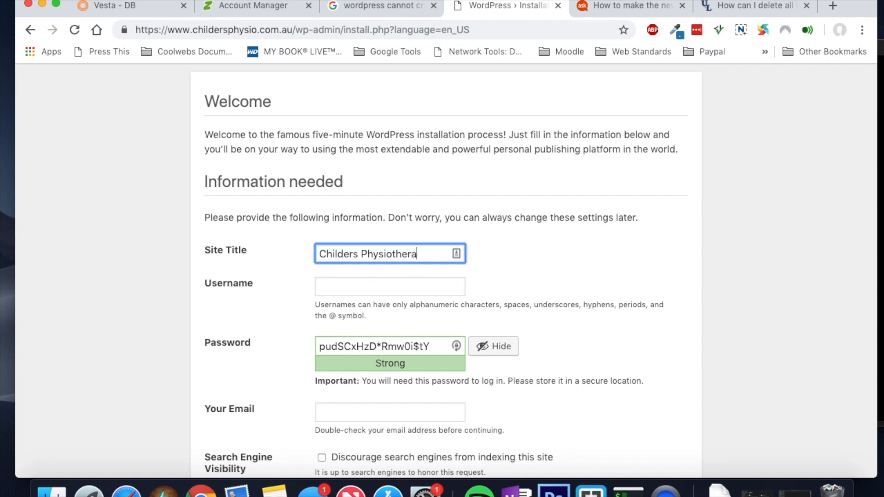
{"action": "type", "text": "py"}
{"action": "left_click", "coordinate": [438, 283]}
{"action": "type", "text": "admin_"}
{"action": "type", "text": "chu"}
{"action": "key", "text": "BackSpace"}
{"action": "type", "text": "ilder"}
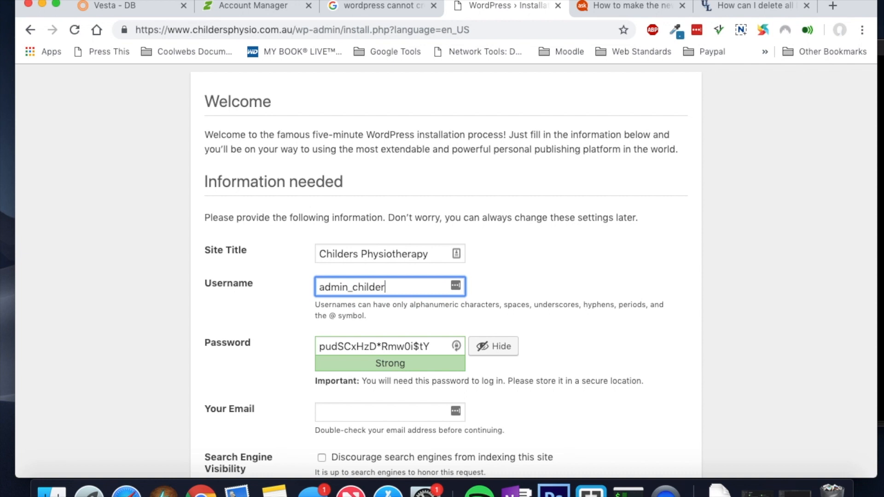
{"action": "type", "text": "s"}
{"action": "key", "text": "Tab"}
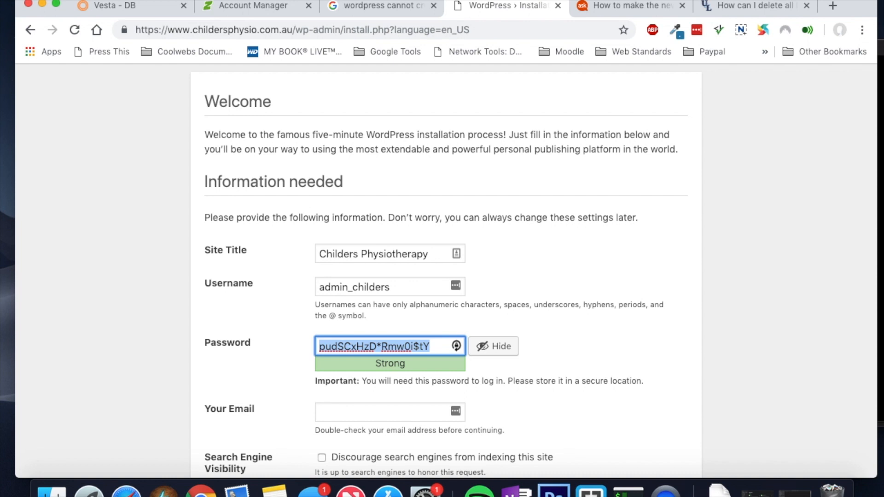
Step: Shorten and customise the suggested password, enter the contact e-mail, and install WordPress
{"action": "left_click", "coordinate": [358, 347]}
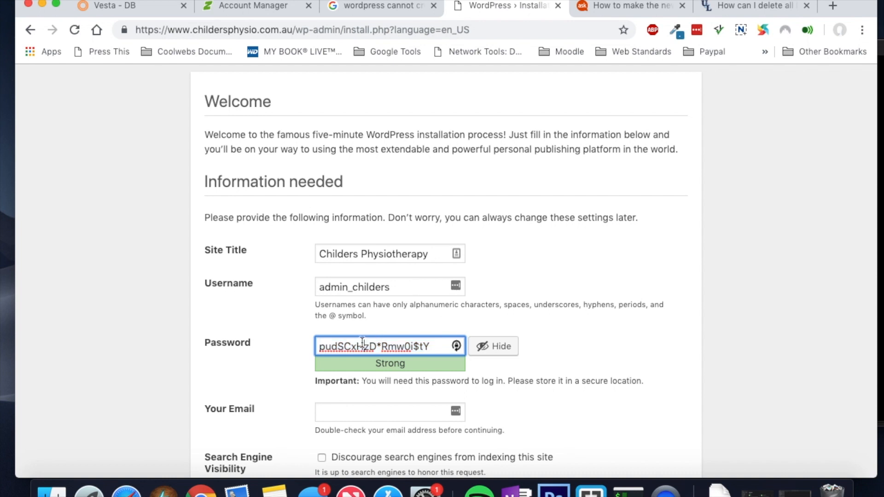
{"action": "left_click_drag", "start_coordinate": [358, 347], "coordinate": [446, 348]}
{"action": "key", "text": "BackSpace"}
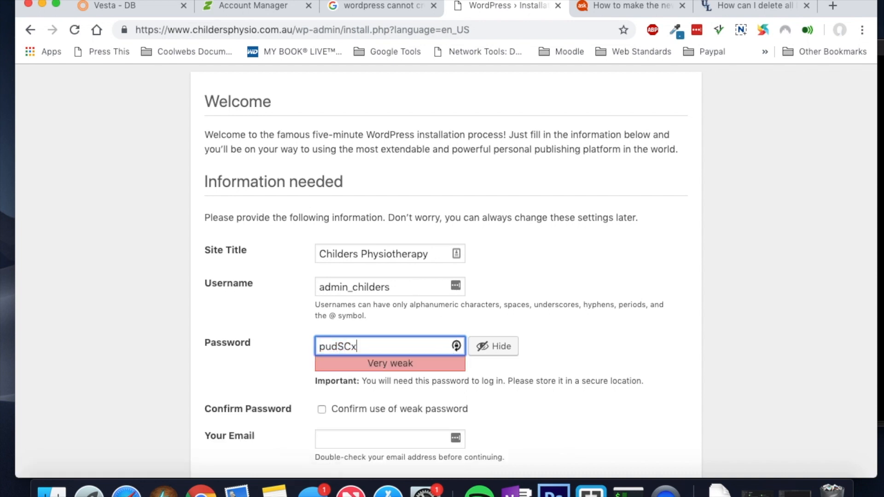
{"action": "key", "text": "super+a"}
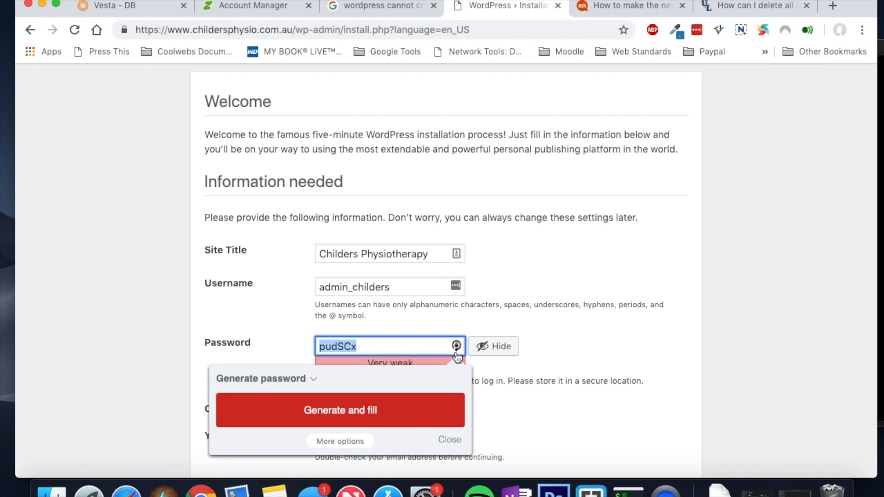
{"action": "key", "text": "Right"}
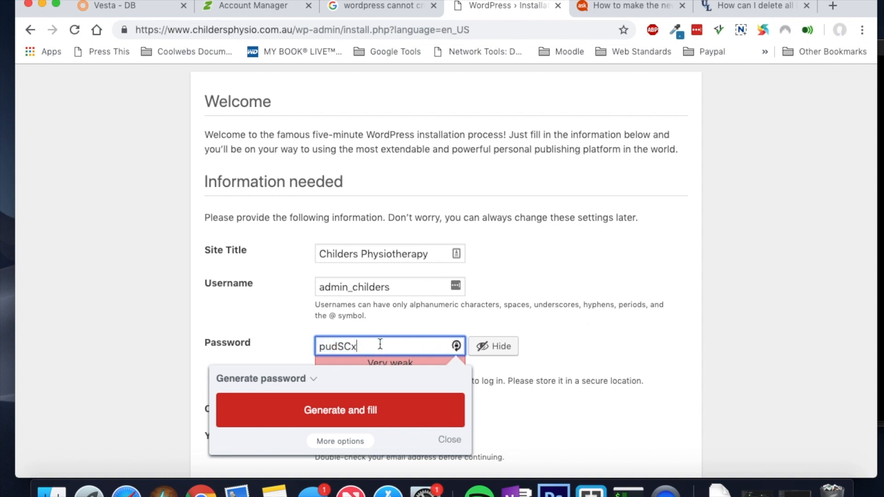
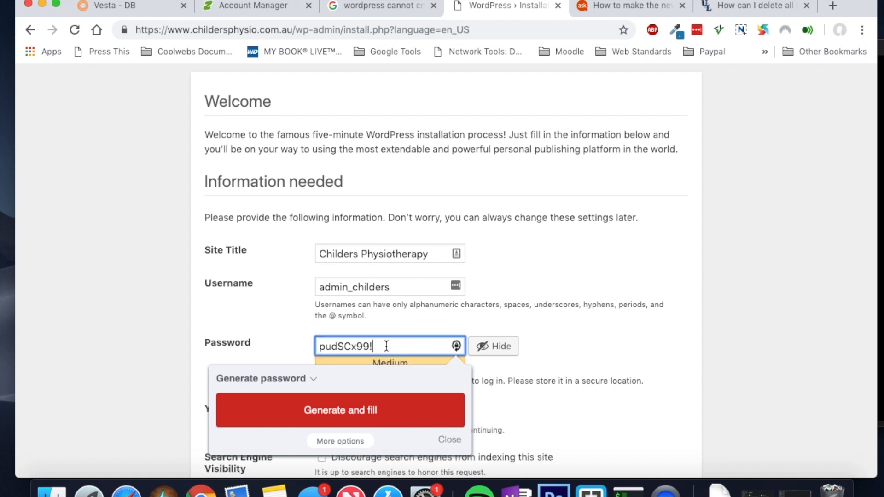
{"action": "key", "text": "super+a"}
{"action": "left_click", "coordinate": [604, 353]}
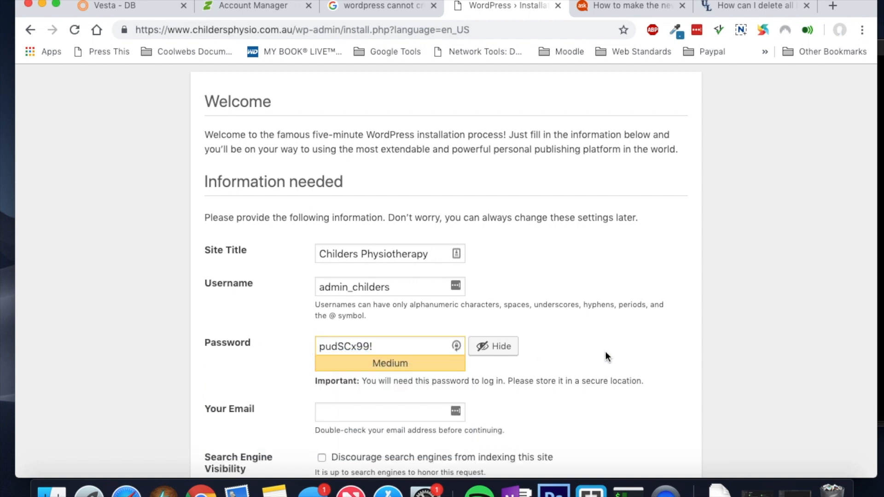
{"action": "left_click", "coordinate": [384, 413]}
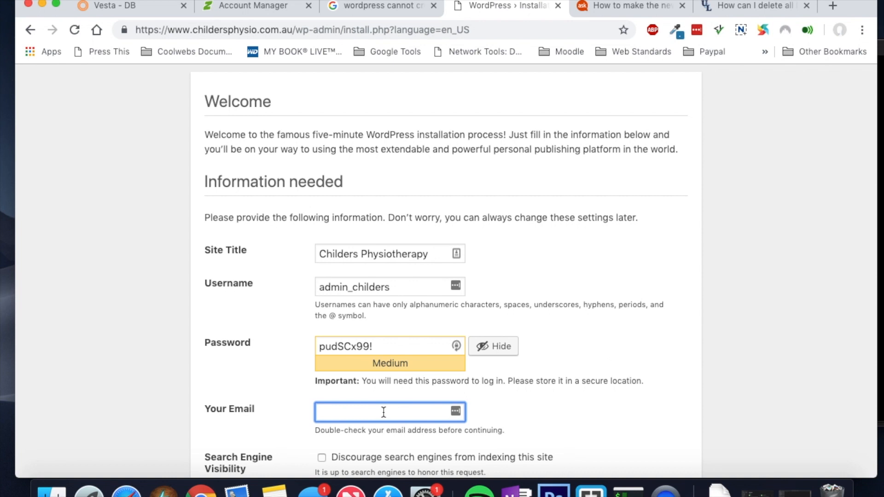
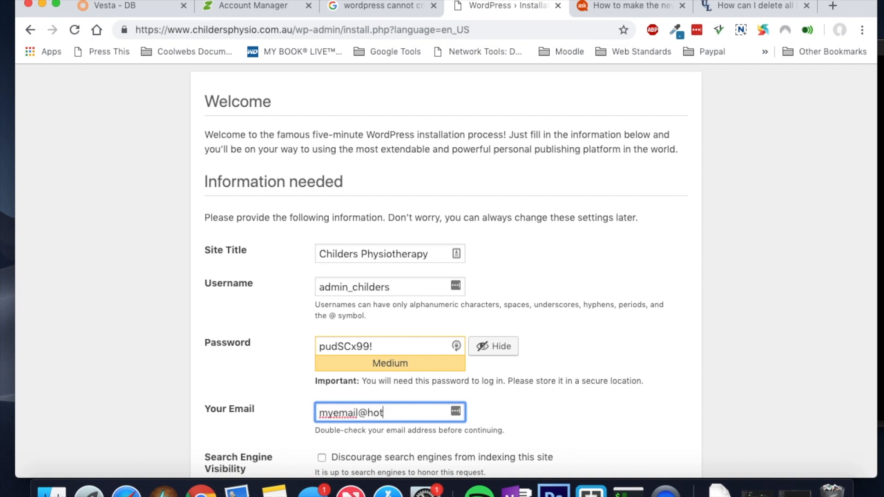
{"action": "scroll", "coordinate": [477, 380], "scroll_direction": "down", "scroll_amount": 3}
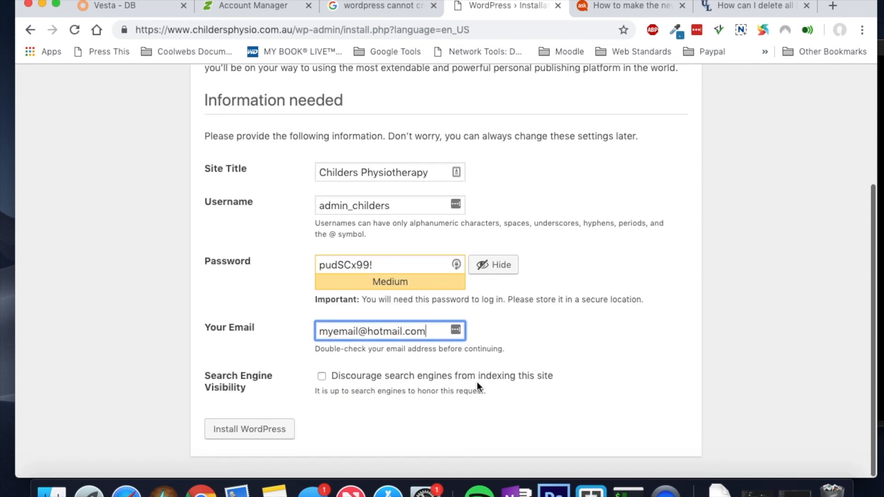
{"action": "left_click", "coordinate": [271, 436]}
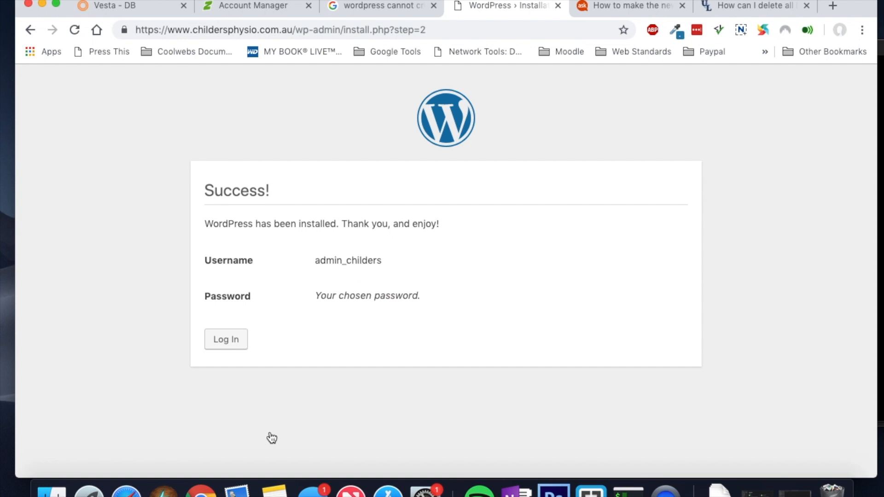
Step: Log in to WordPress as admin_childers with the pasted admin password
{"action": "left_click", "coordinate": [224, 345]}
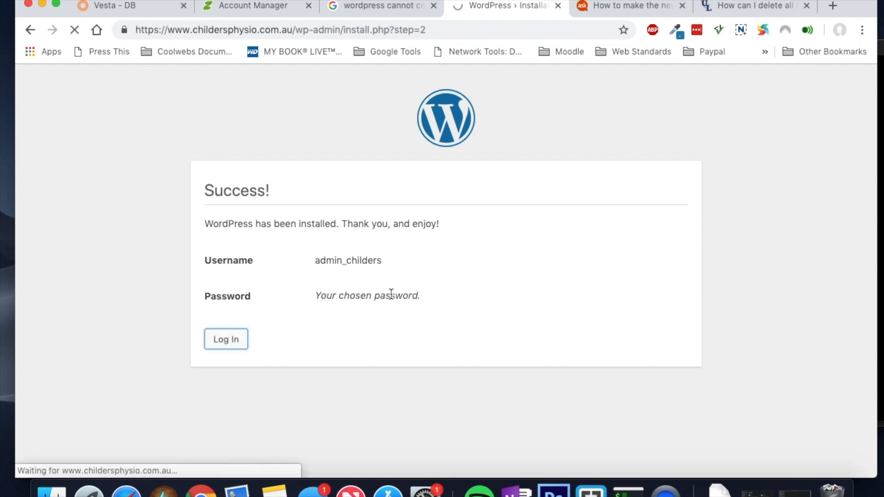
{"action": "left_click", "coordinate": [415, 257]}
{"action": "type", "text": "admin_childers"}
{"action": "key", "text": "Tab"}
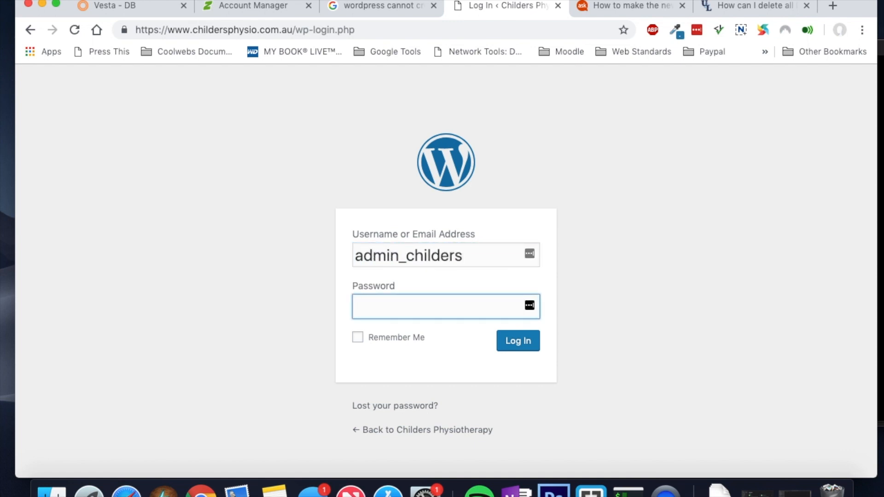
{"action": "key", "text": "super+v"}
{"action": "key", "text": "Return"}
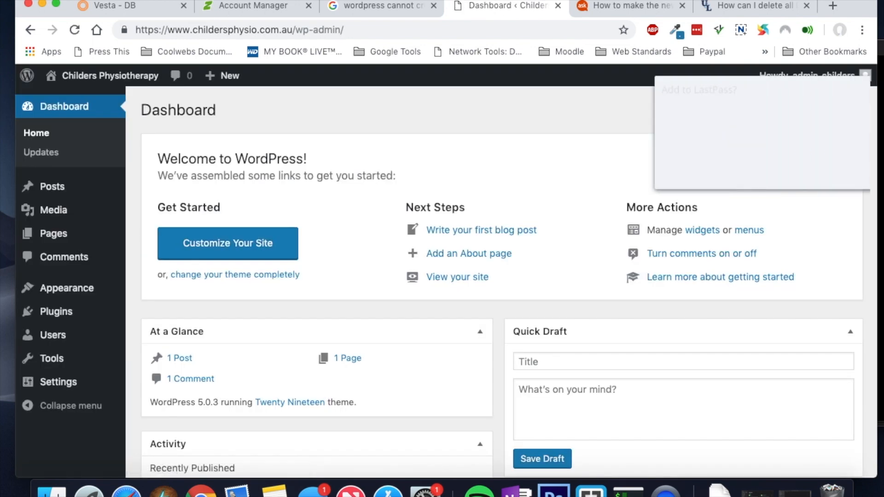
{"action": "left_click", "coordinate": [759, 184]}
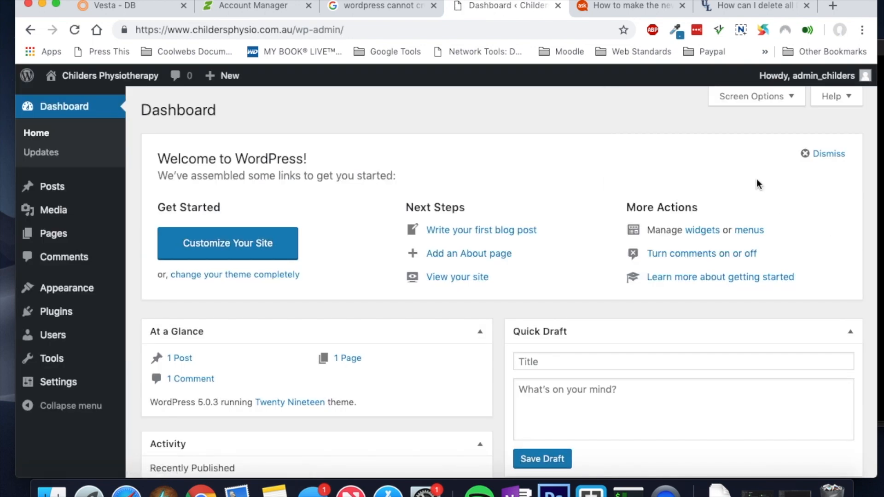
Step: Open the live site's front page via Visit Site in the admin bar
{"action": "left_click", "coordinate": [137, 30]}
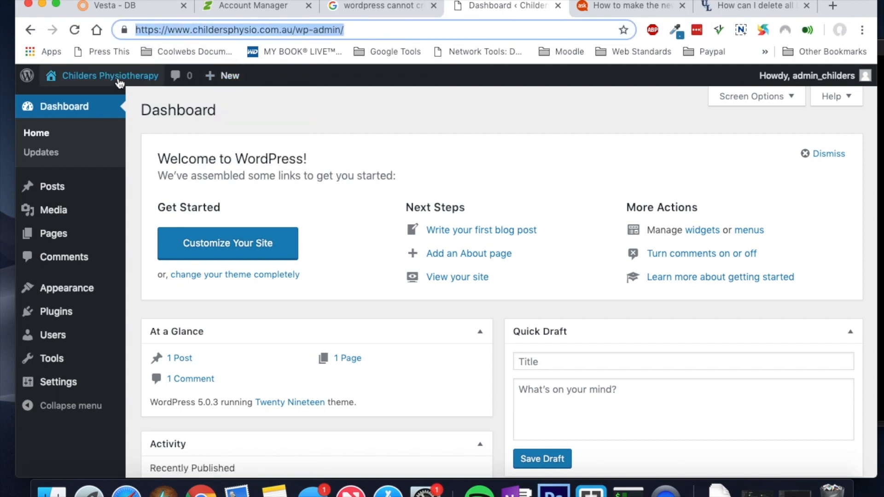
{"action": "mouse_move", "coordinate": [111, 76]}
{"action": "left_click", "coordinate": [109, 101]}
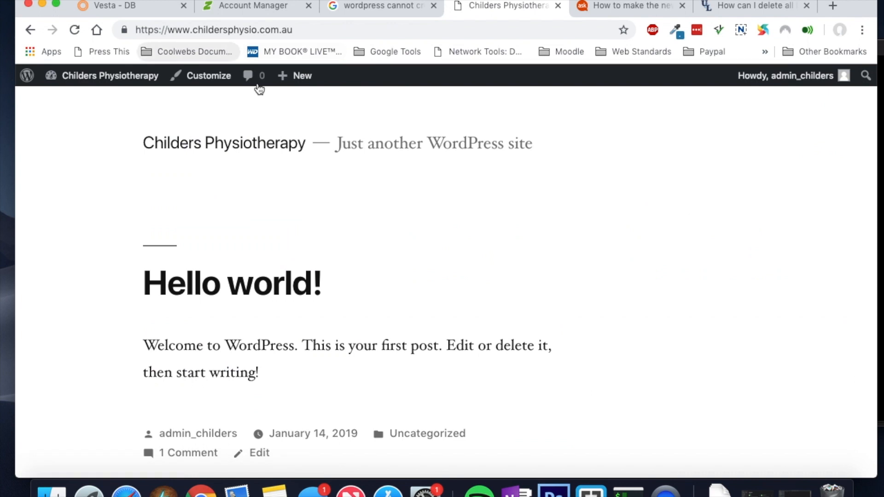
{"action": "scroll", "coordinate": [334, 228], "scroll_direction": "down", "scroll_amount": 10}
{"action": "scroll", "coordinate": [334, 228], "scroll_direction": "up", "scroll_amount": 15}
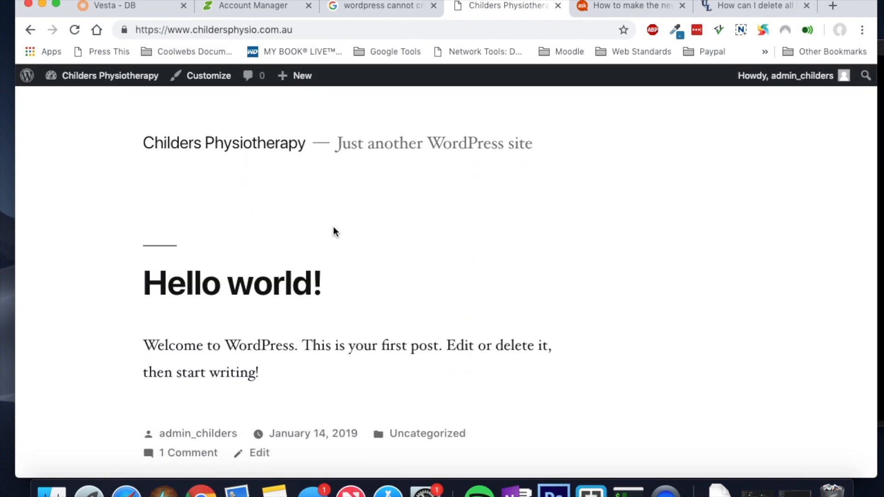
{"action": "left_click", "coordinate": [193, 31]}
{"action": "left_click", "coordinate": [193, 31]}
{"action": "left_click_drag", "start_coordinate": [193, 32], "coordinate": [171, 30]}
{"action": "key", "text": "BackSpace"}
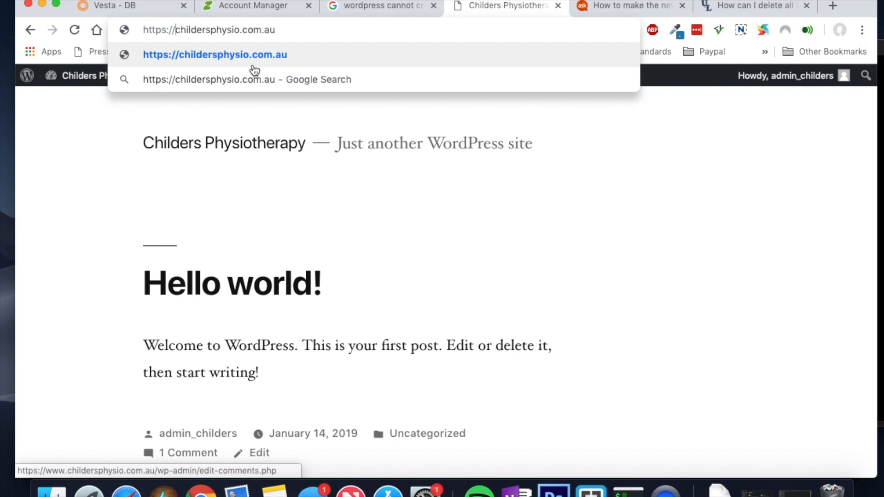
{"action": "left_click", "coordinate": [253, 66]}
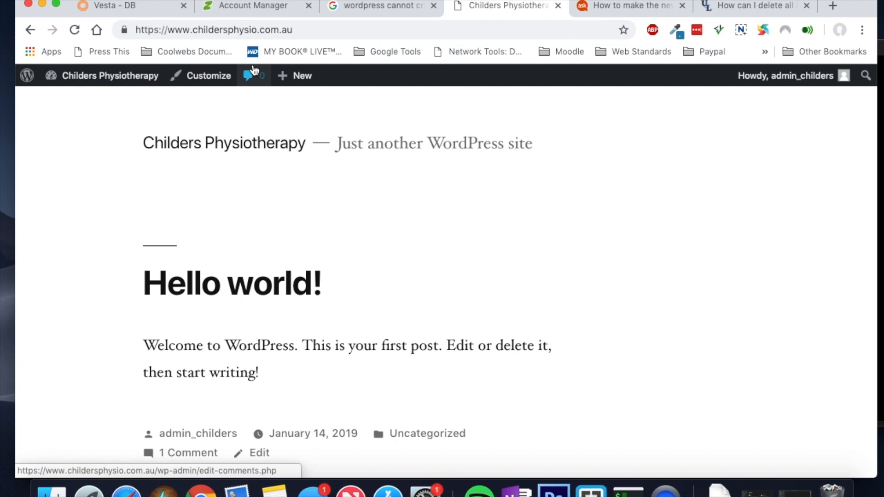
{"action": "left_click", "coordinate": [189, 31]}
{"action": "left_click", "coordinate": [189, 31]}
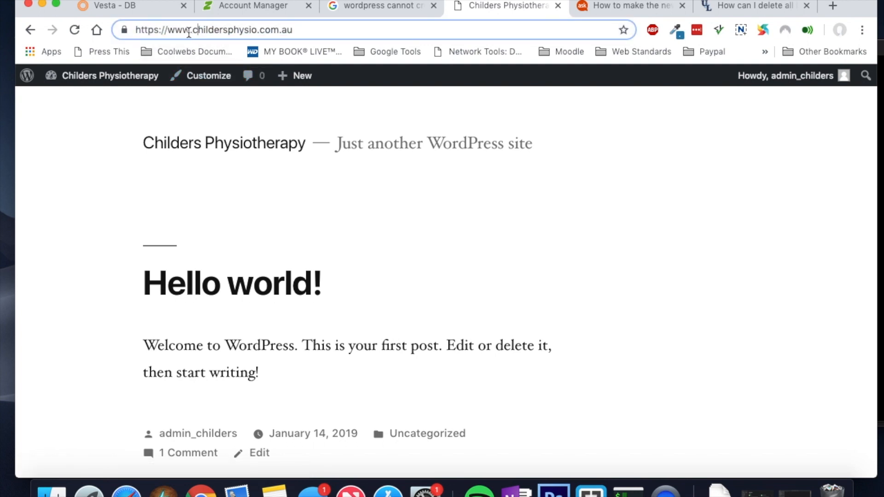
{"action": "left_click_drag", "start_coordinate": [189, 31], "coordinate": [170, 34]}
{"action": "key", "text": "BackSpace"}
{"action": "key", "text": "Return"}
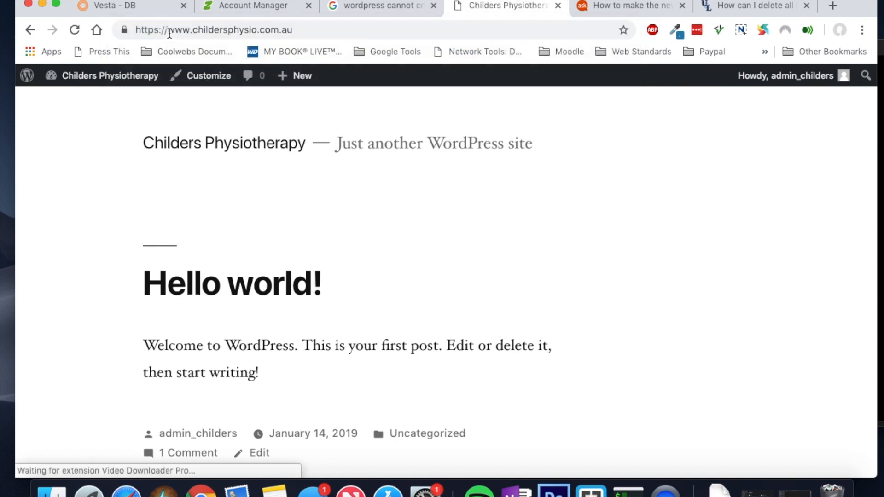
{"action": "left_click", "coordinate": [200, 29]}
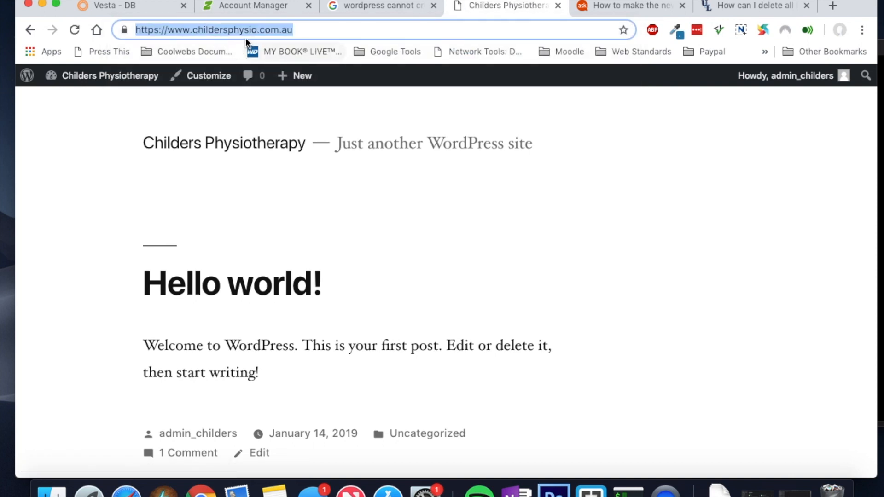
{"action": "left_click", "coordinate": [141, 7]}
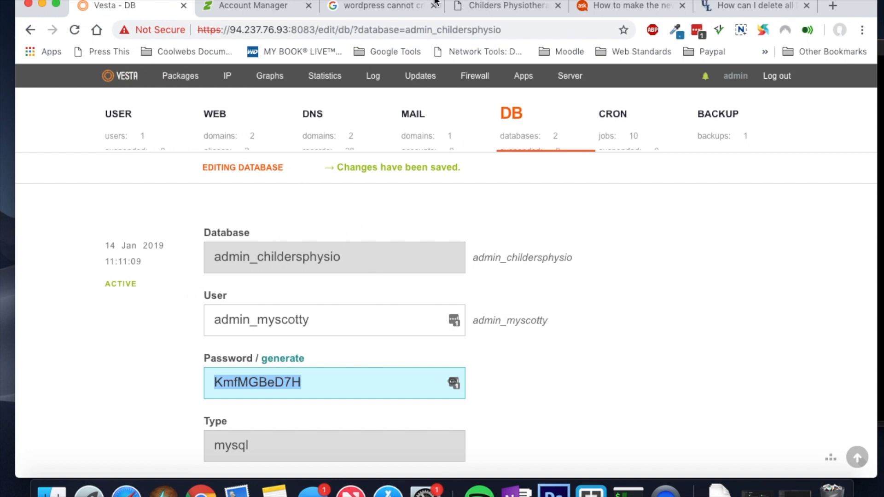
{"action": "left_click", "coordinate": [473, 7]}
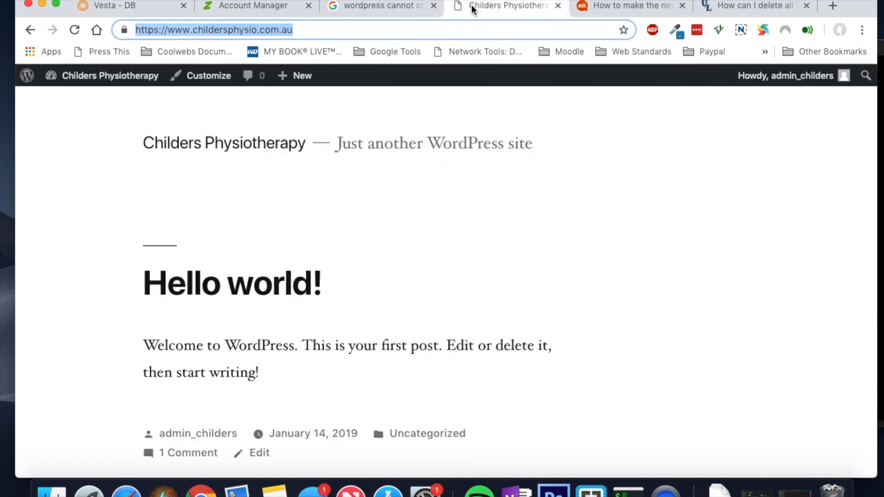